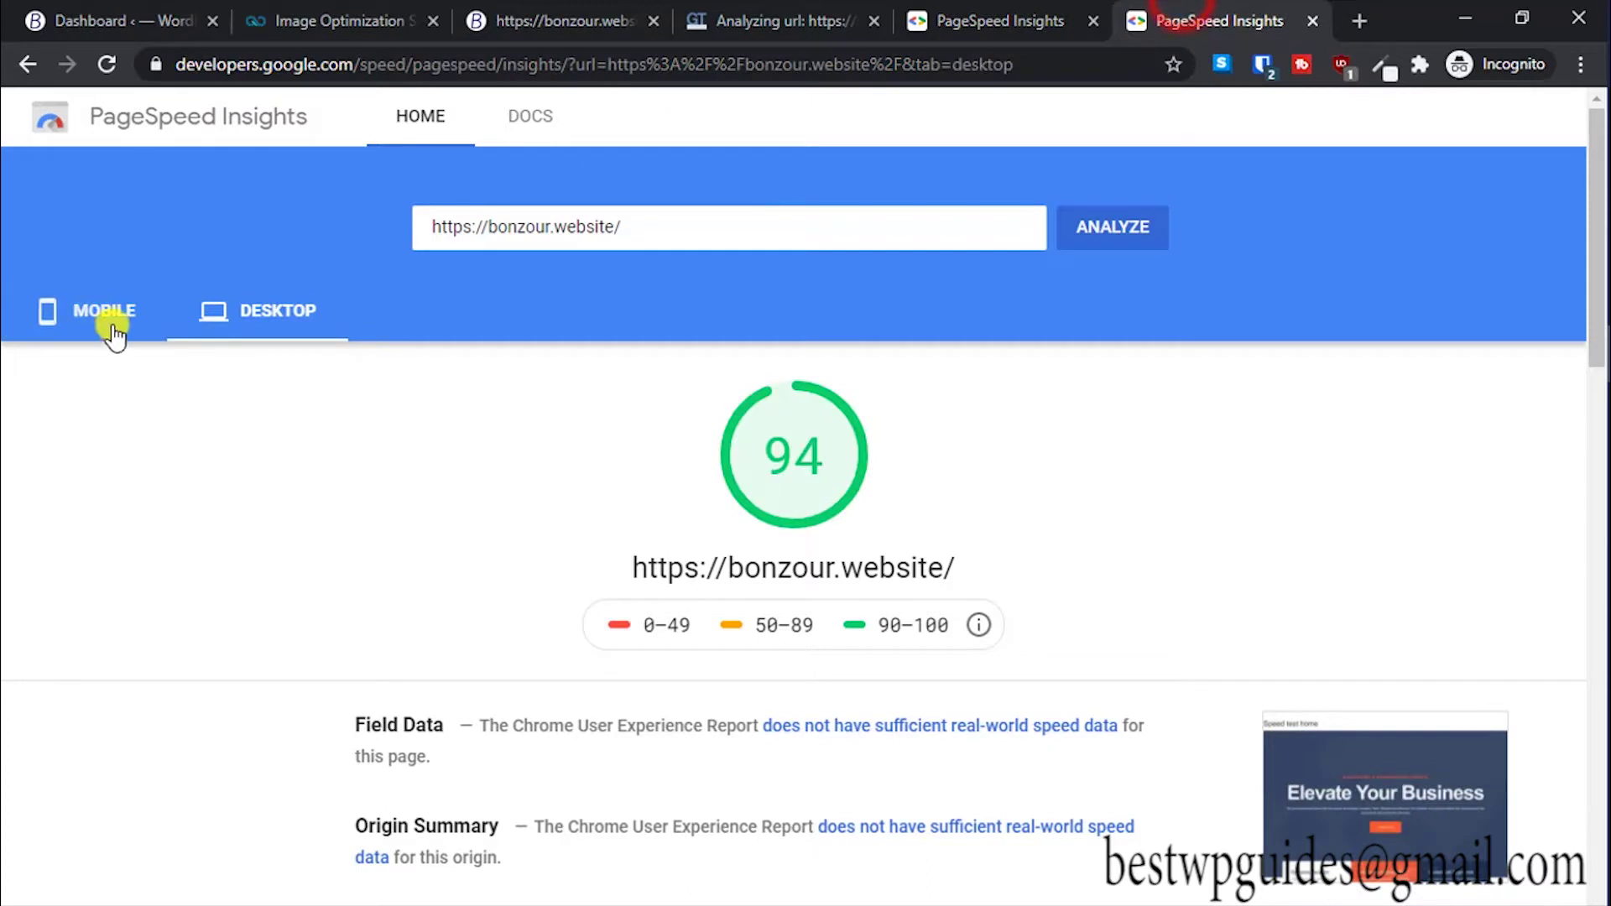
View the mobile PageSpeed Insights score for bonzour.website and switch between the open PageSpeed reports.
click(96, 312)
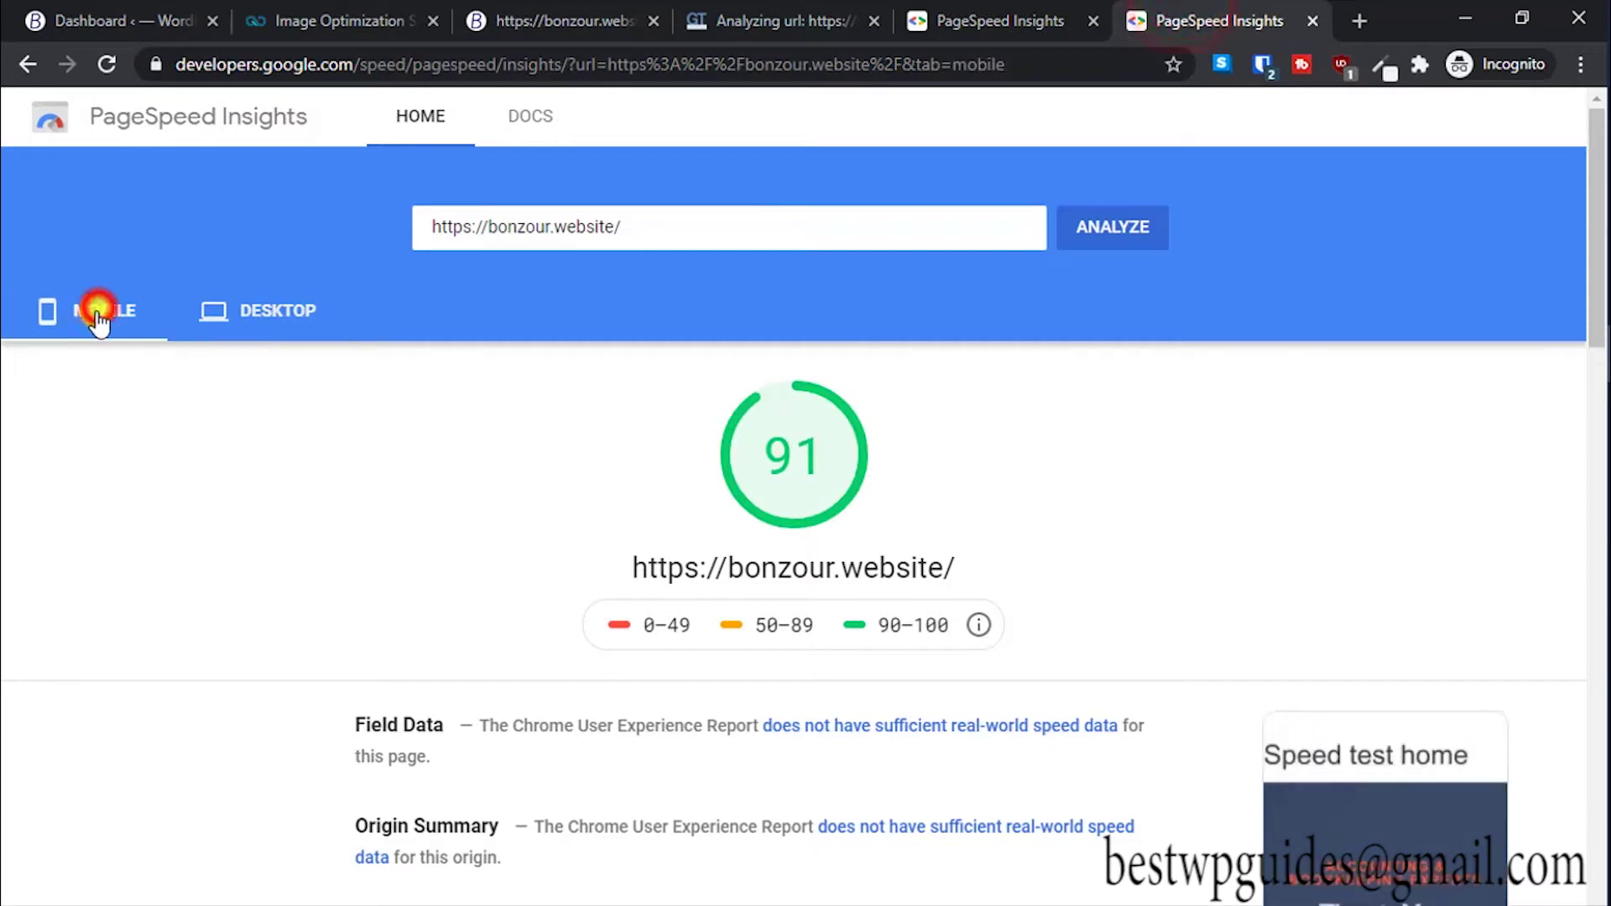
click(1067, 15)
click(1271, 10)
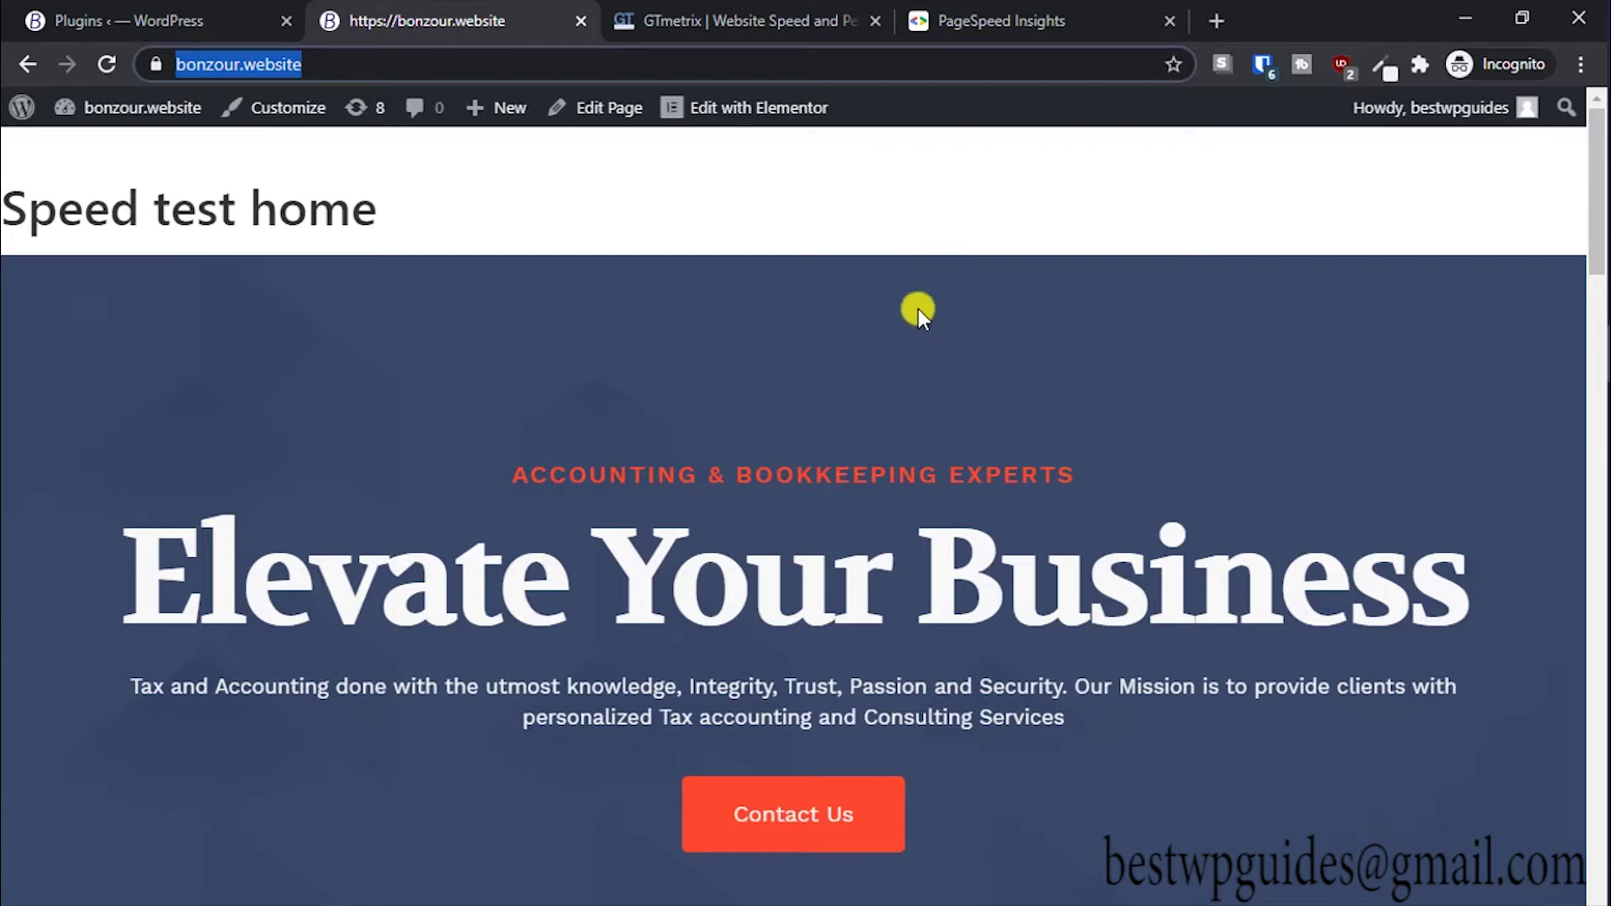
Look through the sections of the bonzour.website home page.
scroll(919, 310, down, 4)
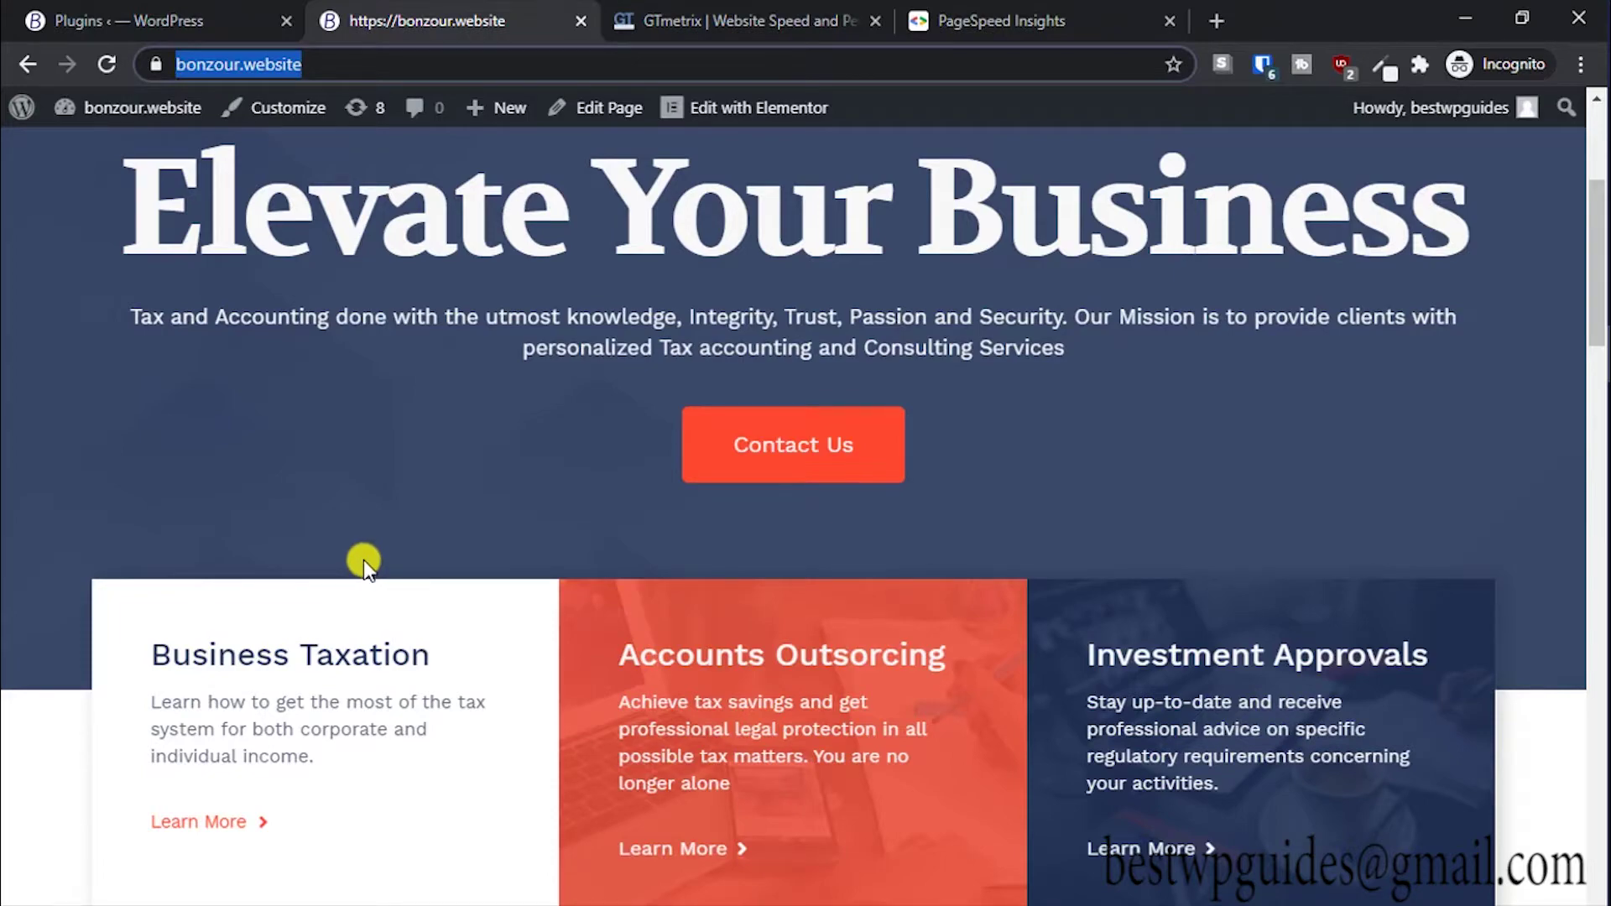
scroll(364, 562, down, 8)
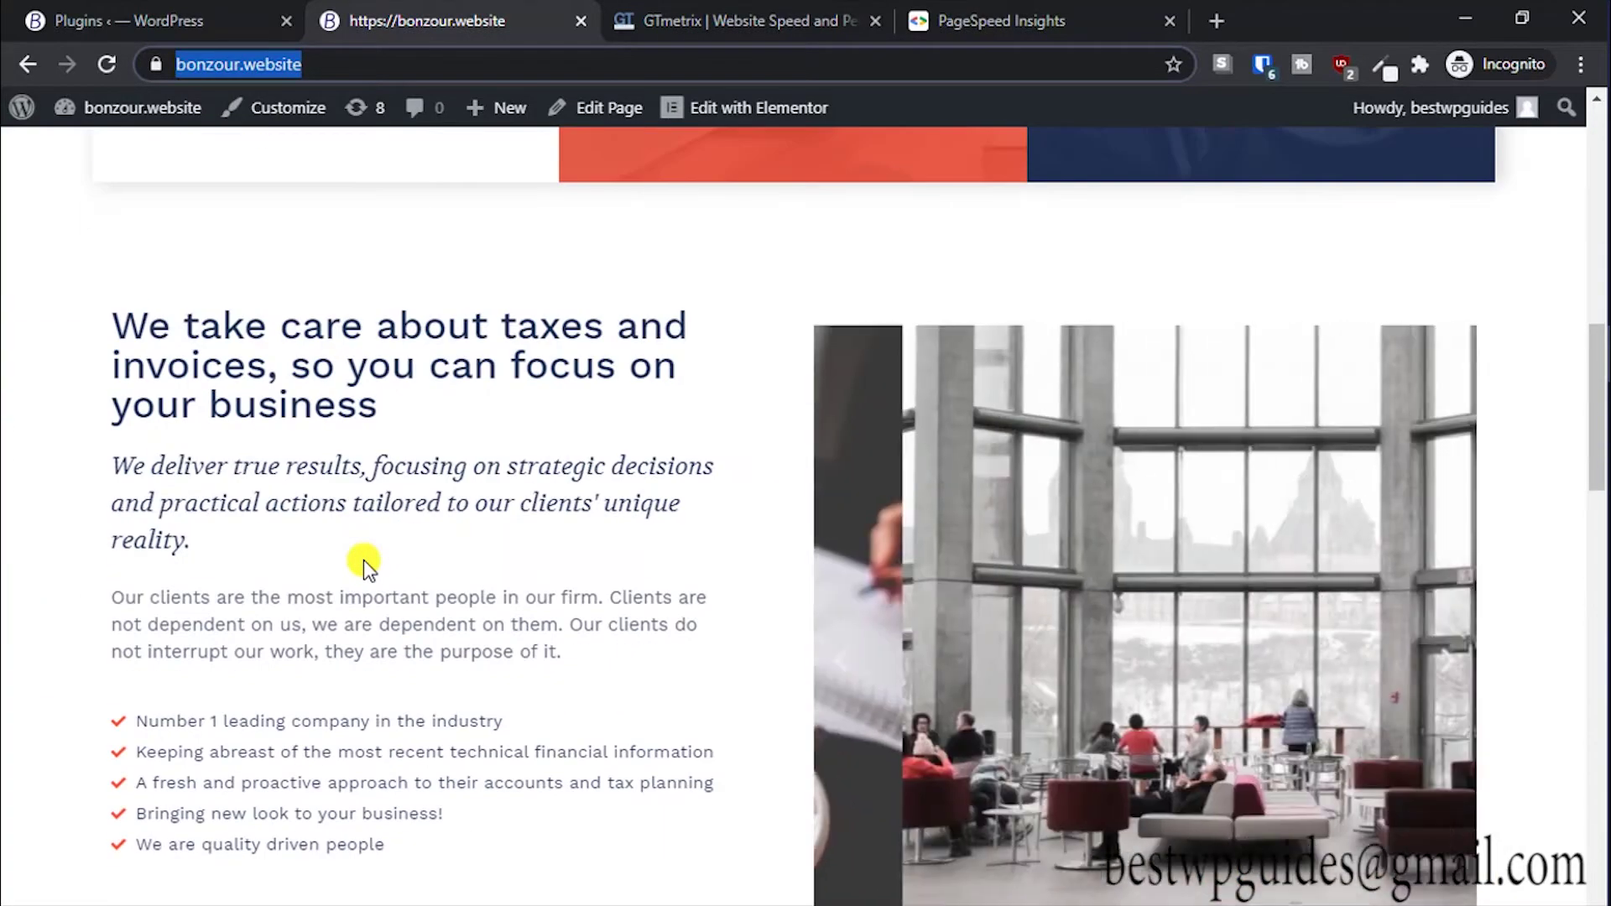
Open hostinger.com in a new browser tab and review its web hosting plans.
click(1211, 14)
text(ho)
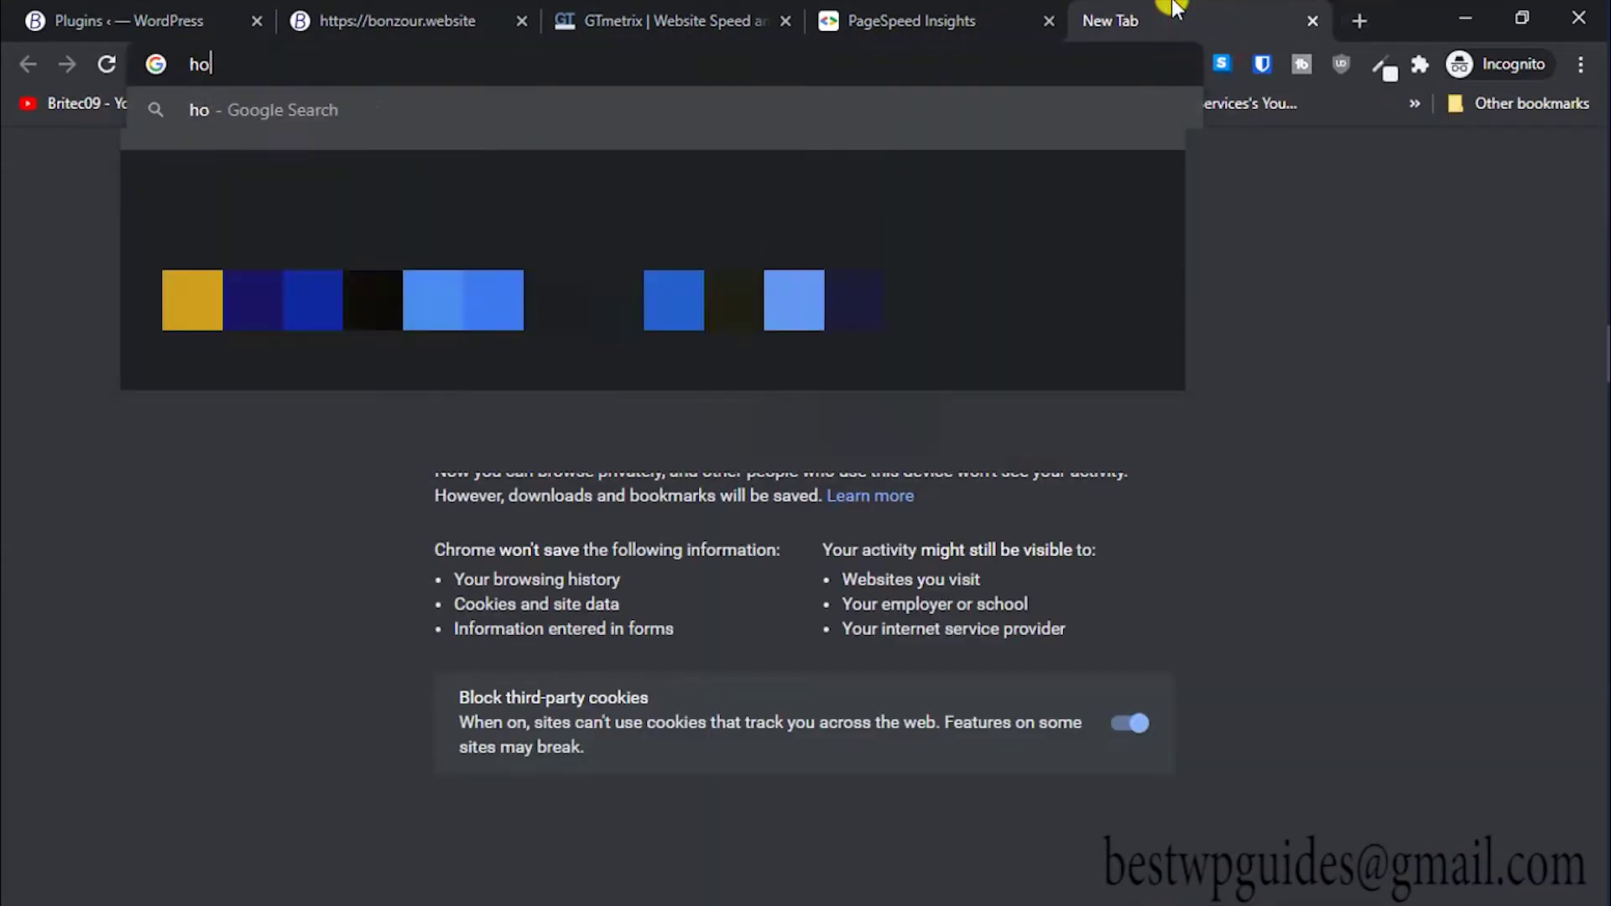
text(stinger)
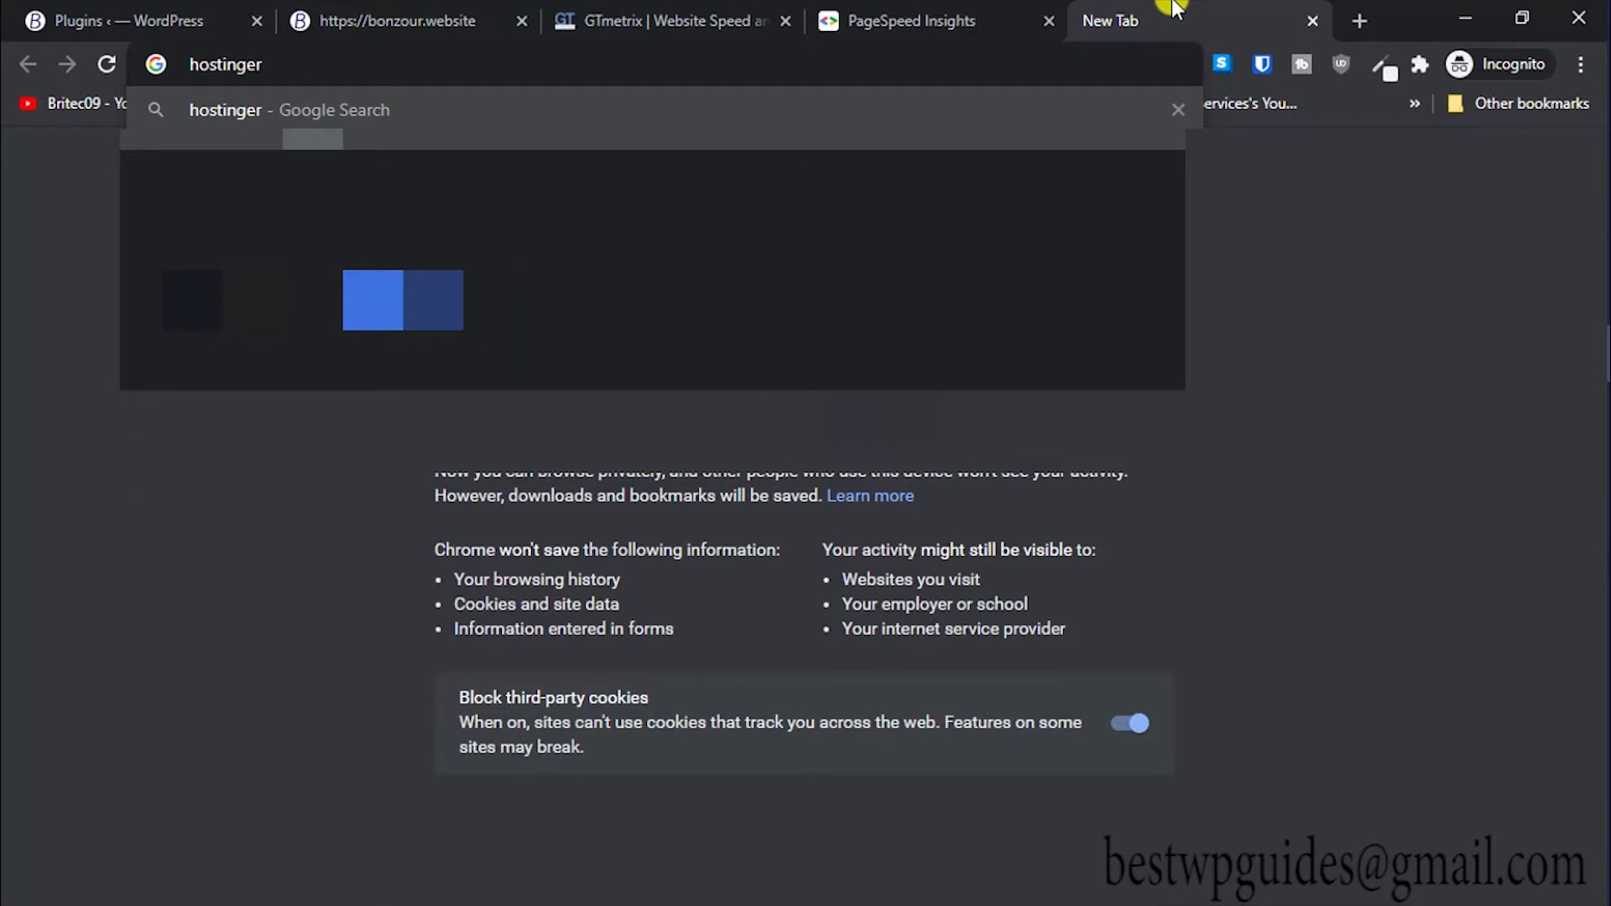
text(.com)
key(Return)
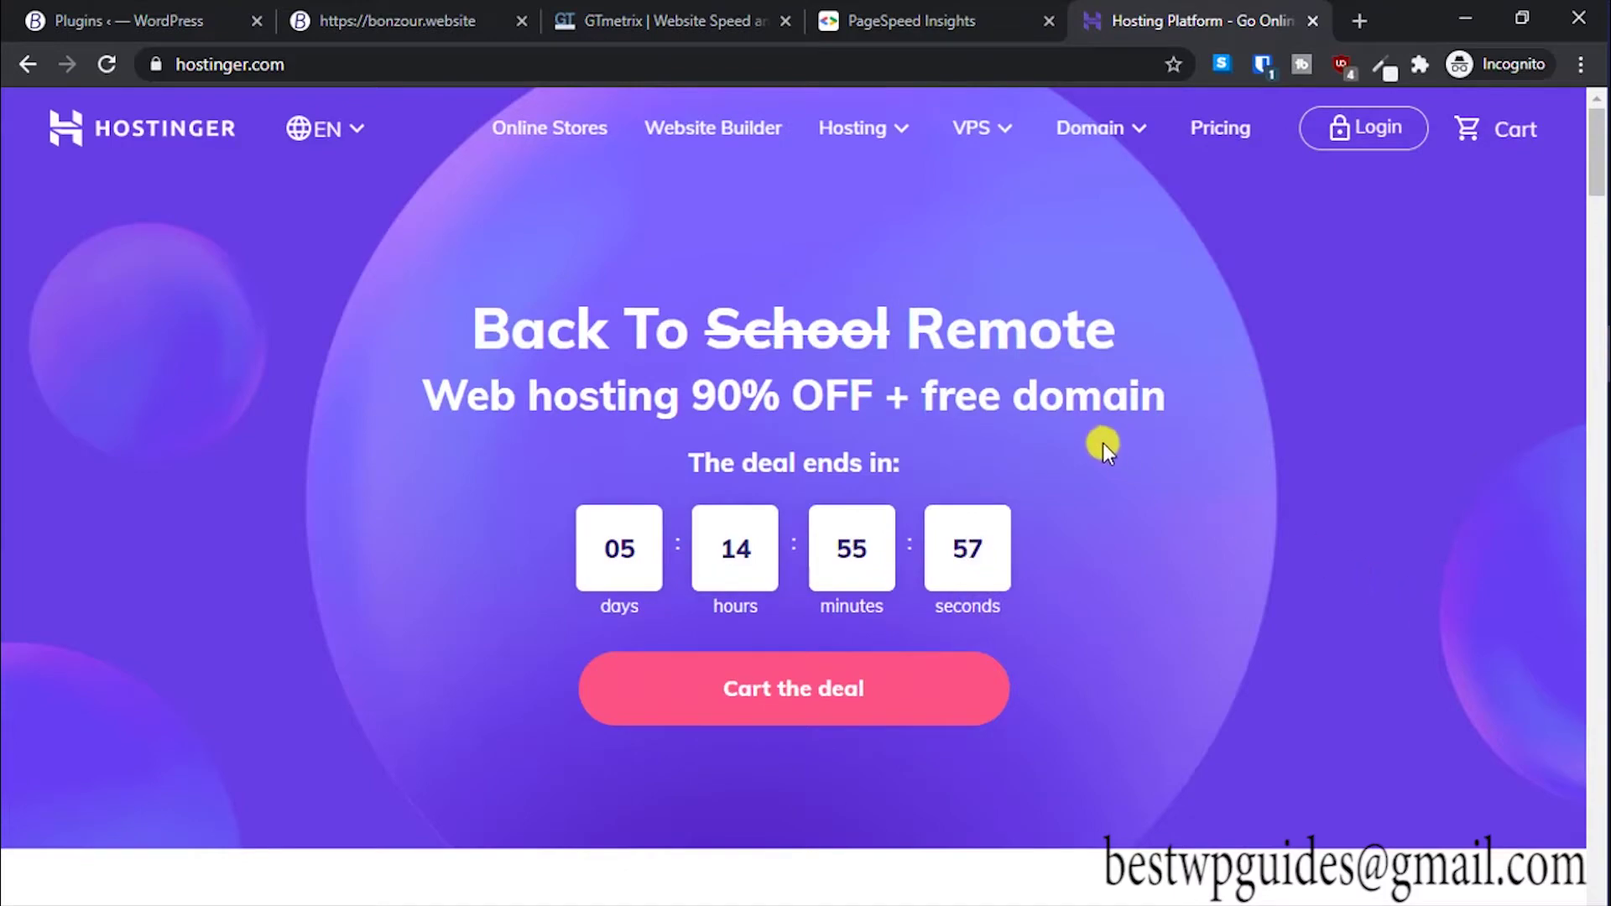
scroll(434, 269, down, 10)
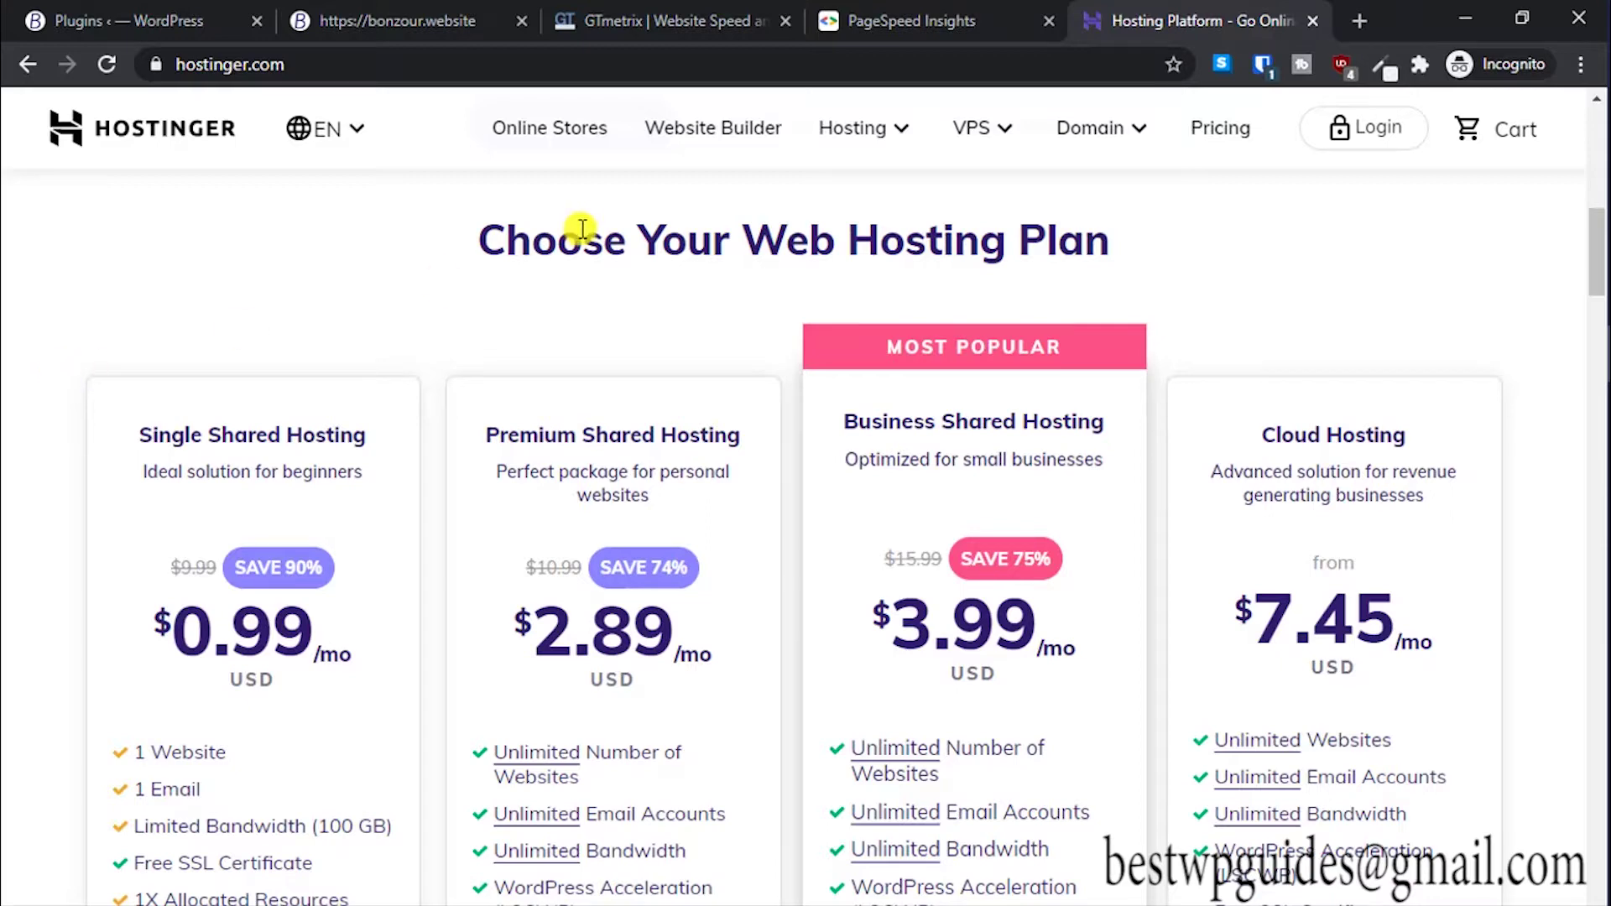
scroll(442, 611, down, 6)
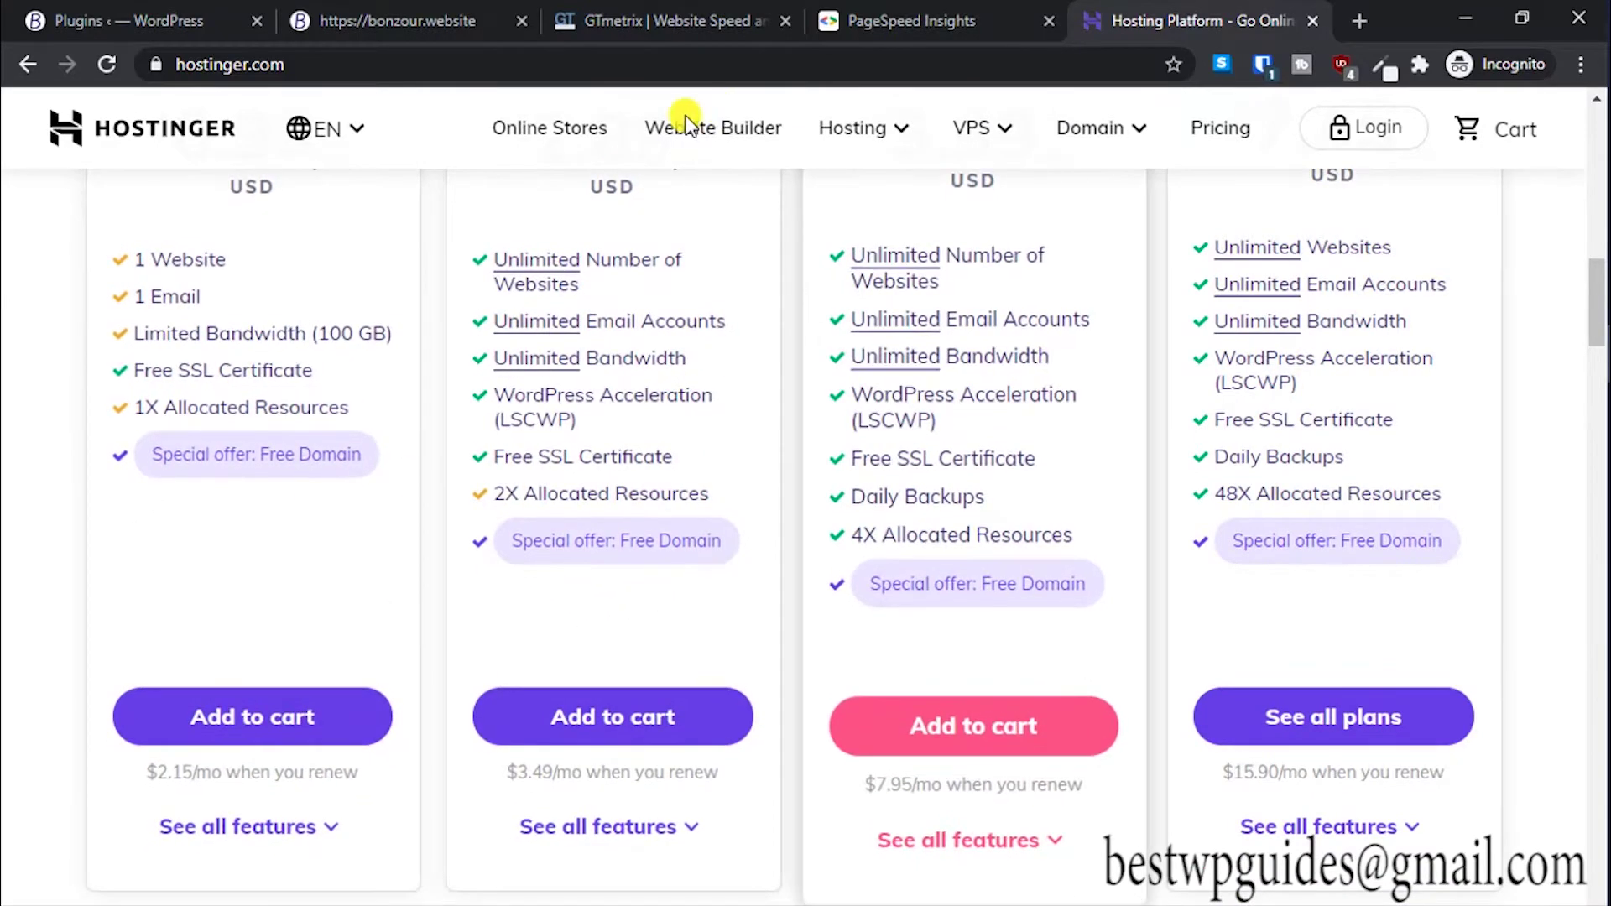
Open Hostinger's WordPress Hosting page and expand the full feature lists of its plans.
click(873, 124)
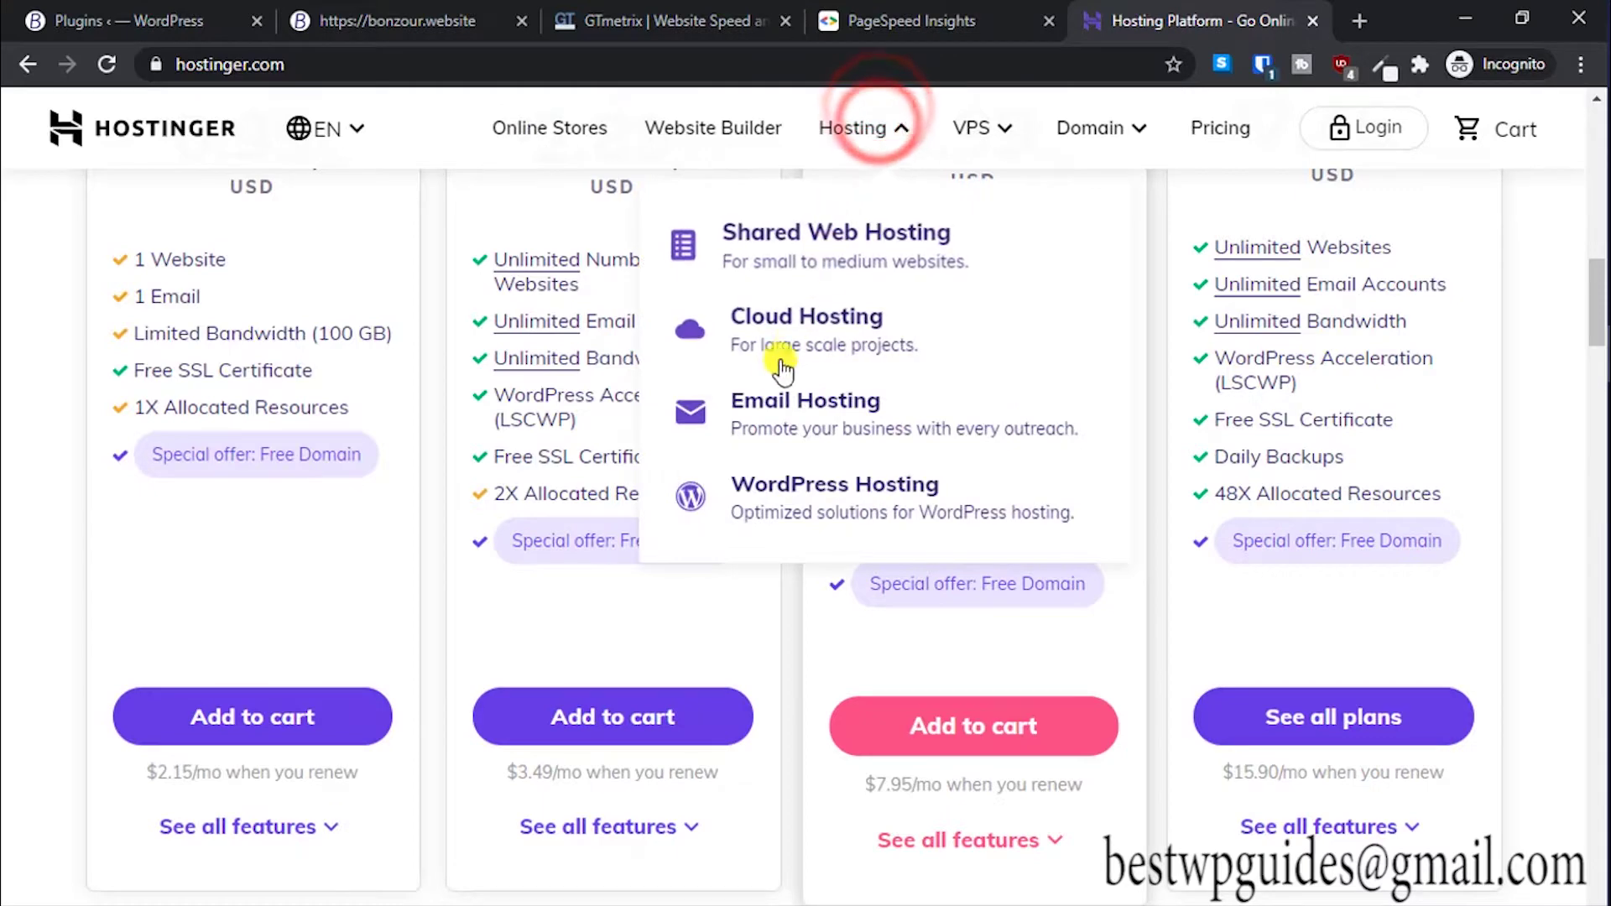
click(768, 483)
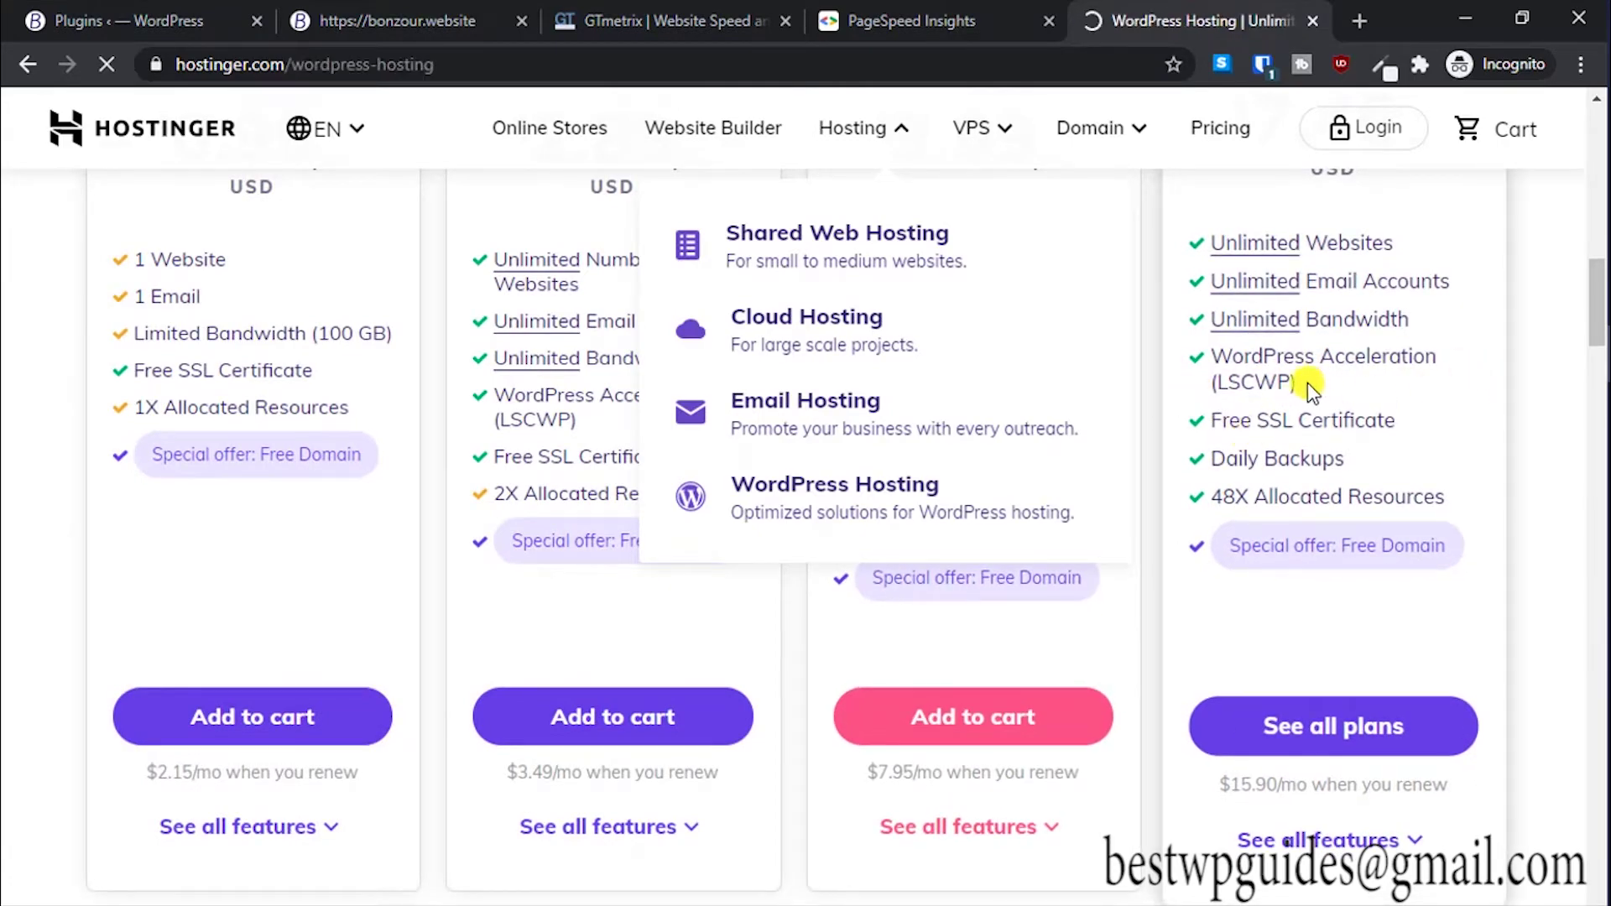
scroll(979, 662, down, 15)
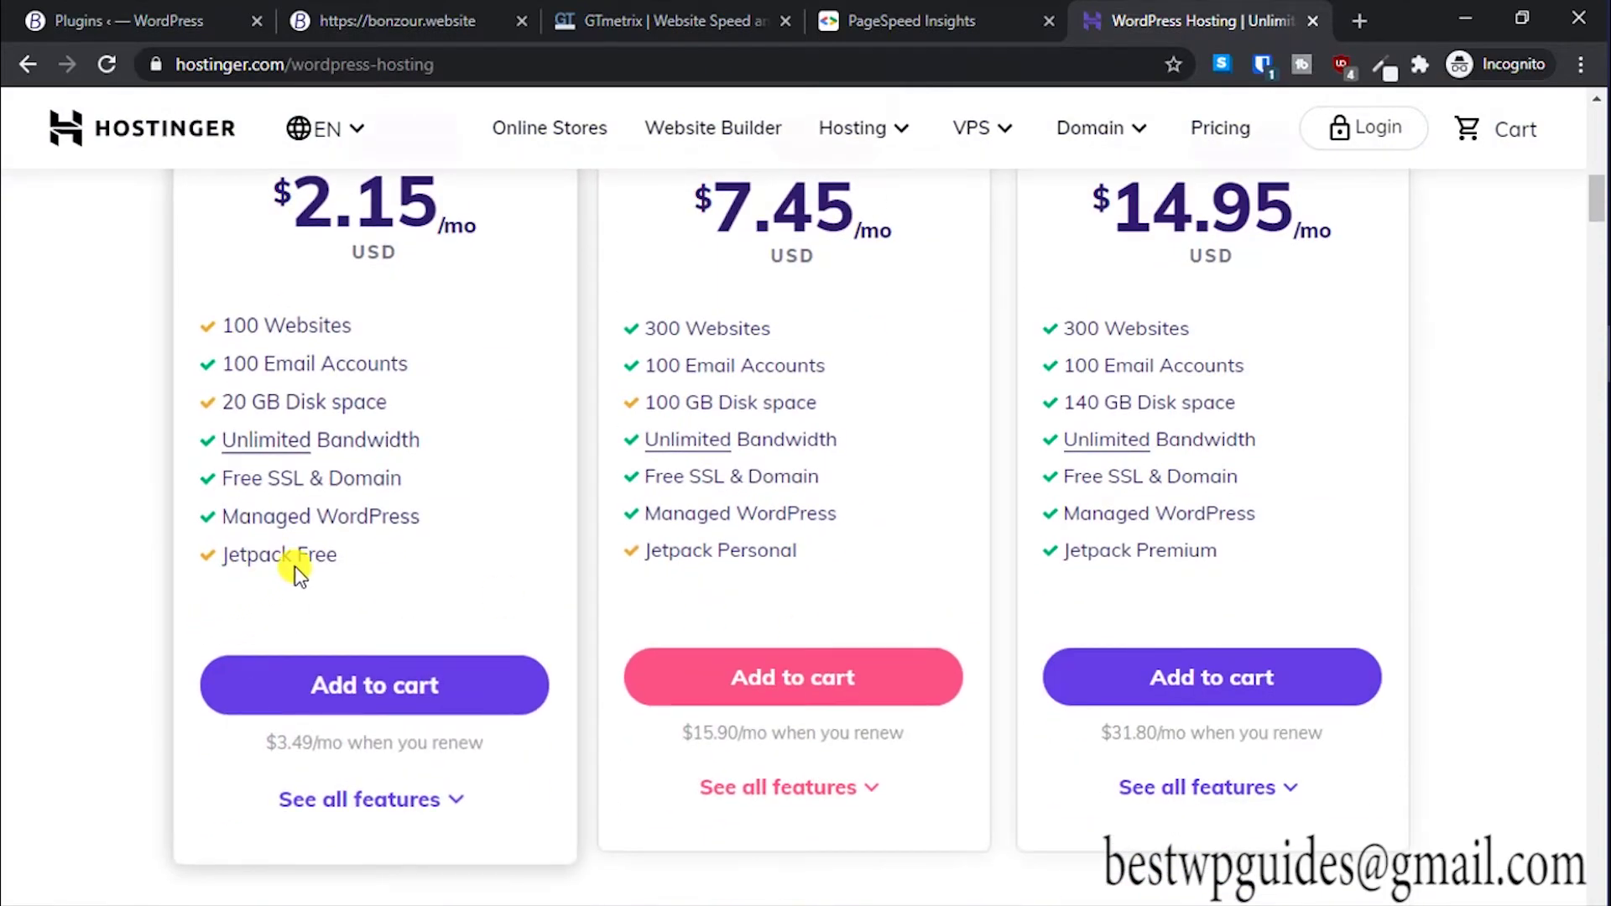
click(453, 823)
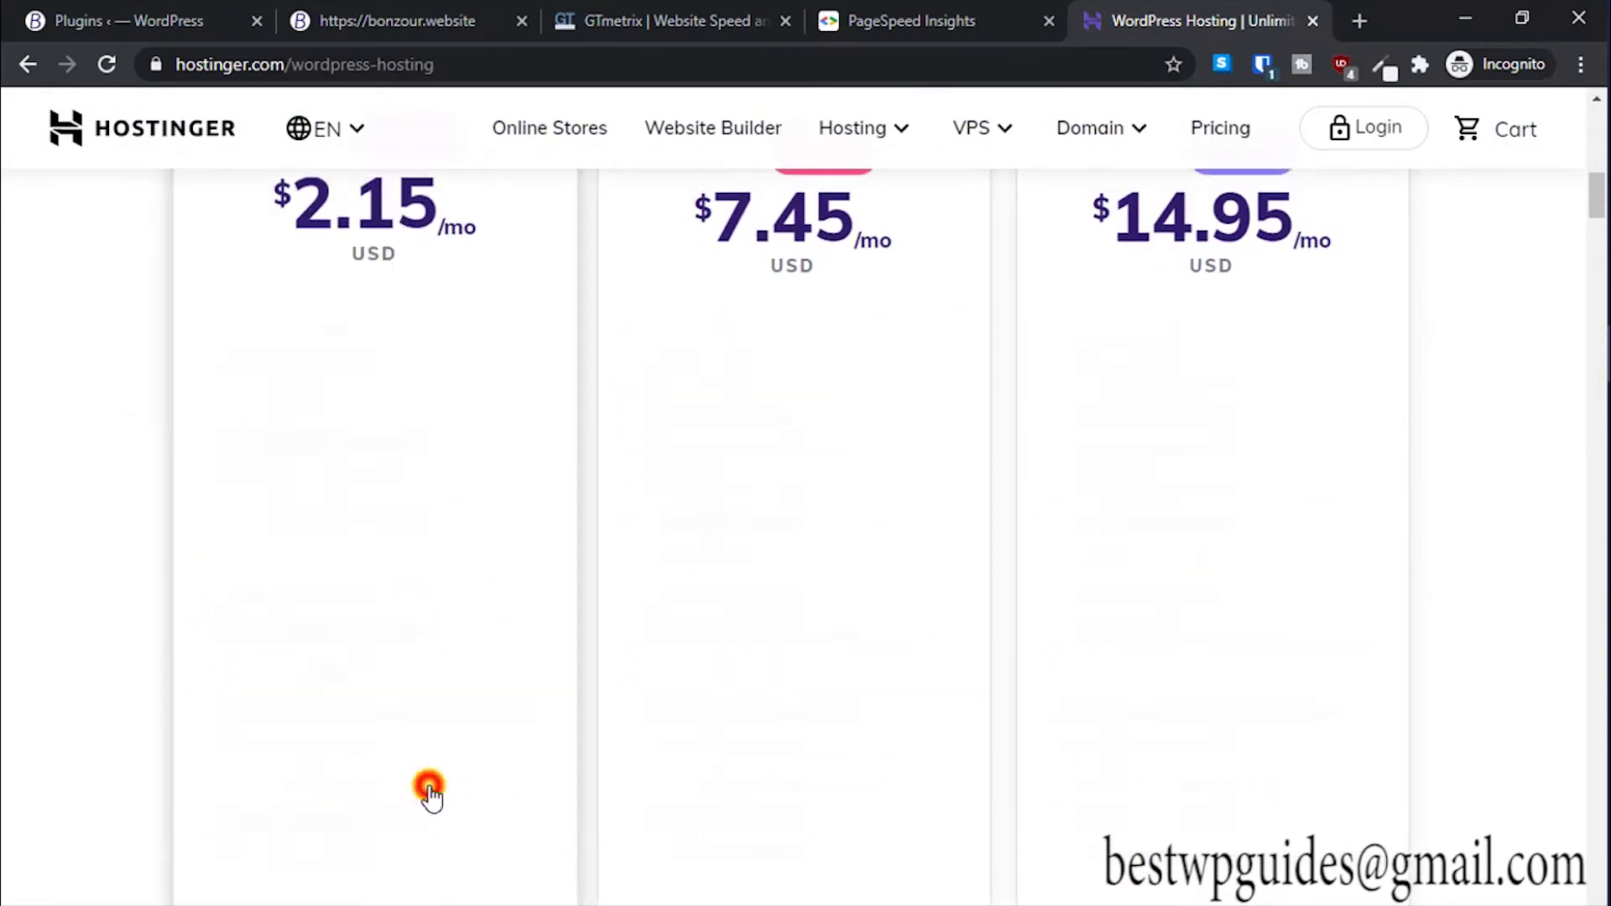
scroll(428, 779, down, 7)
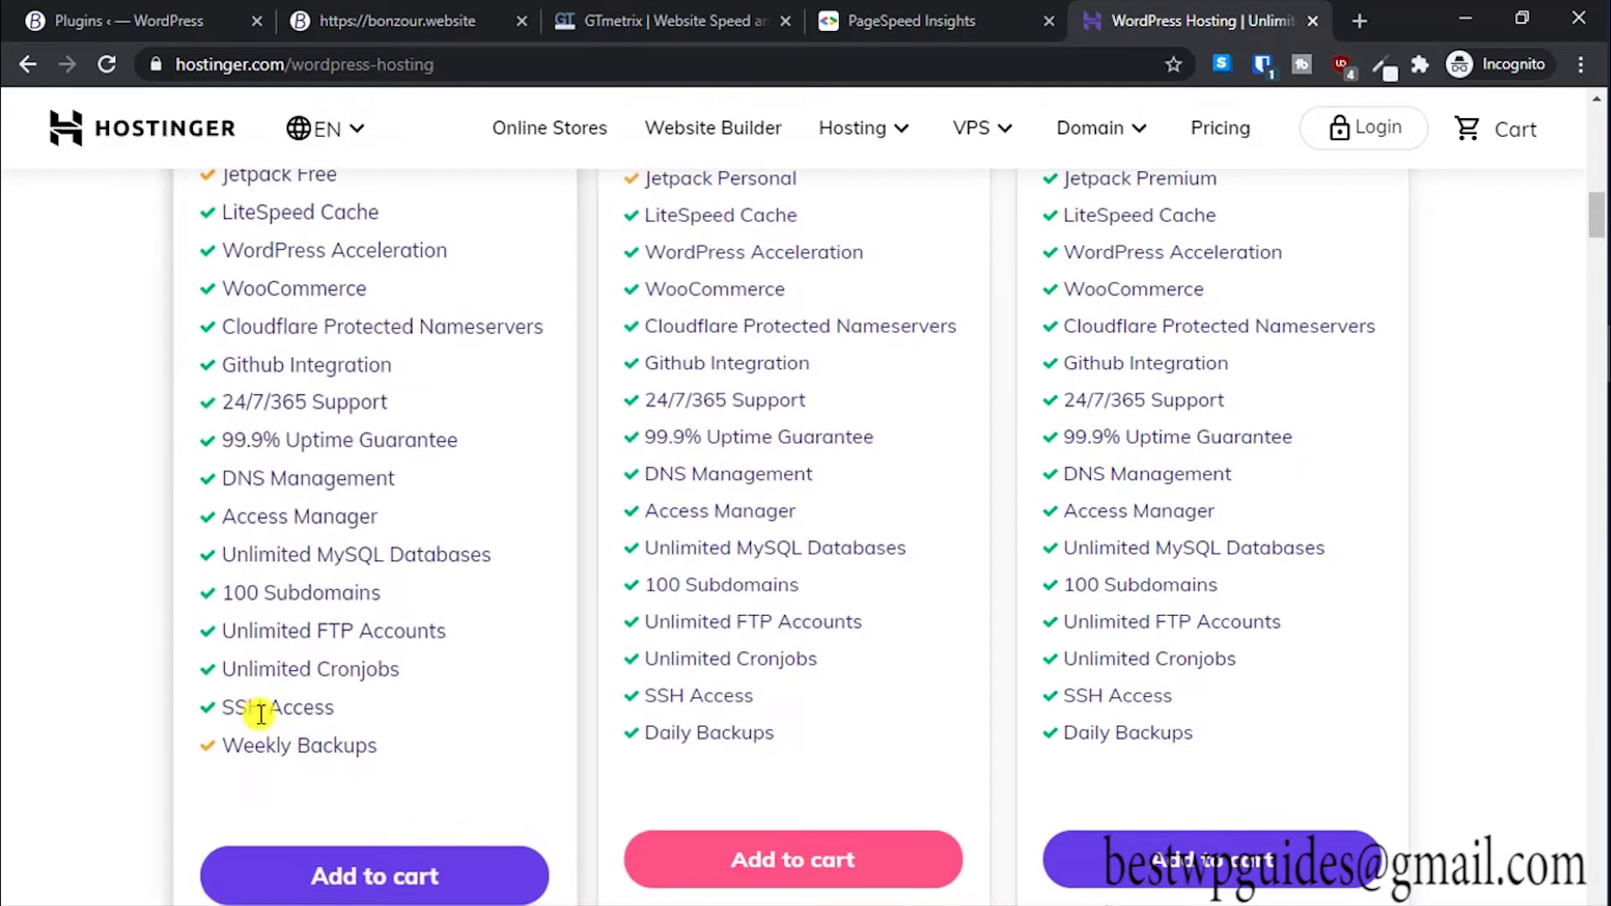
scroll(348, 781, up, 1)
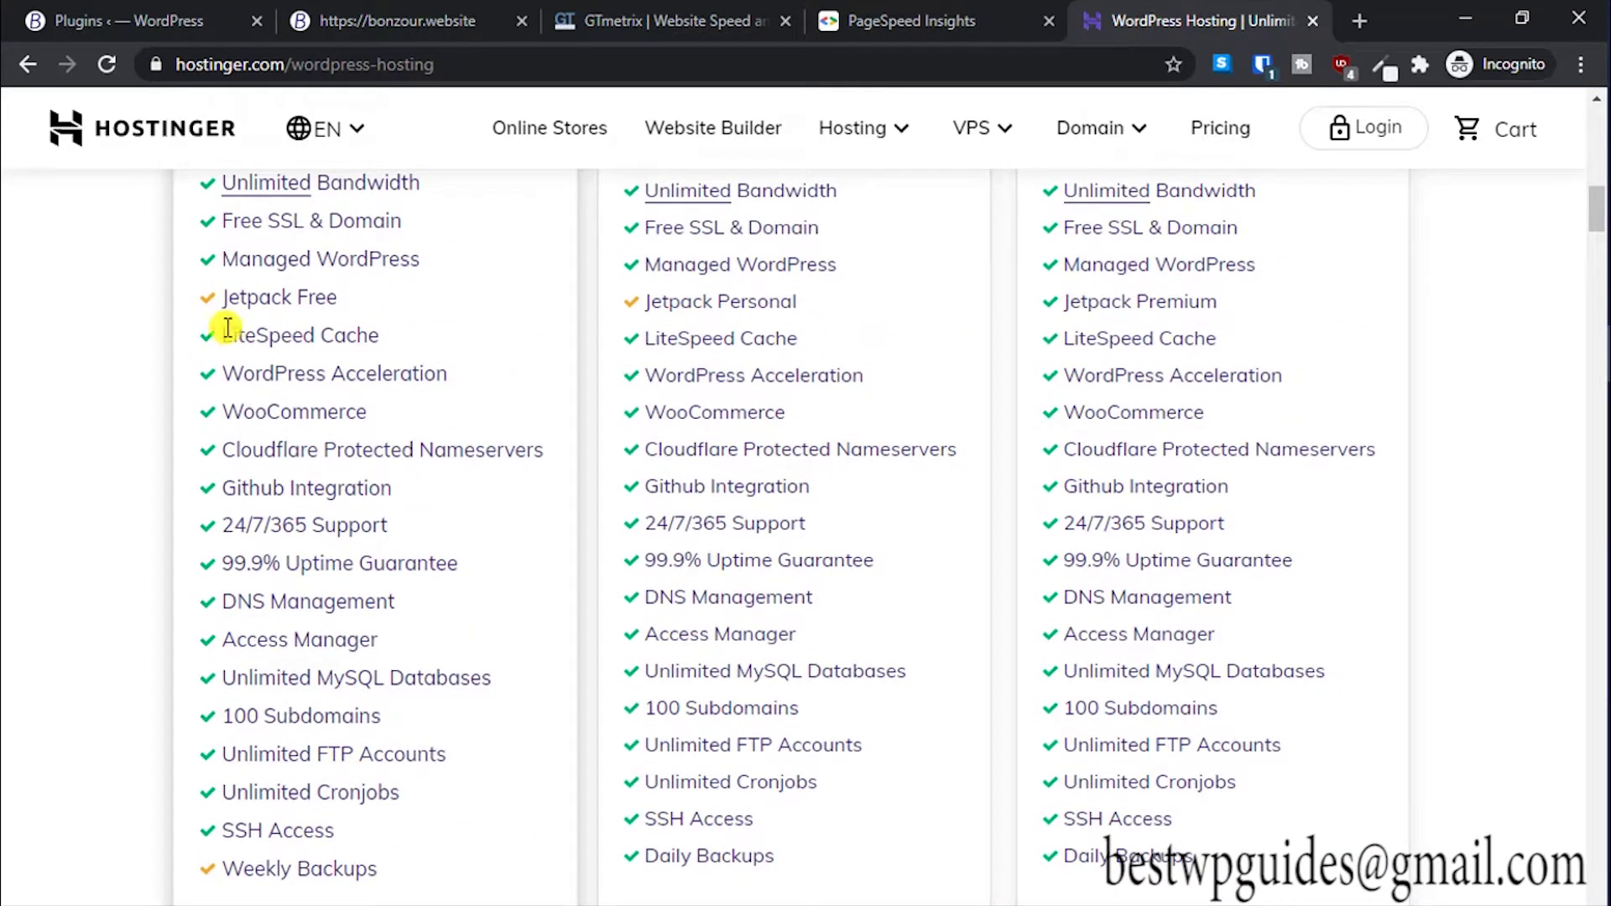
Check the LiteSpeed Cache entry in the Starter, Pro and Enterprise plans by highlighting it.
drag(225, 335, 437, 336)
drag(637, 334, 957, 340)
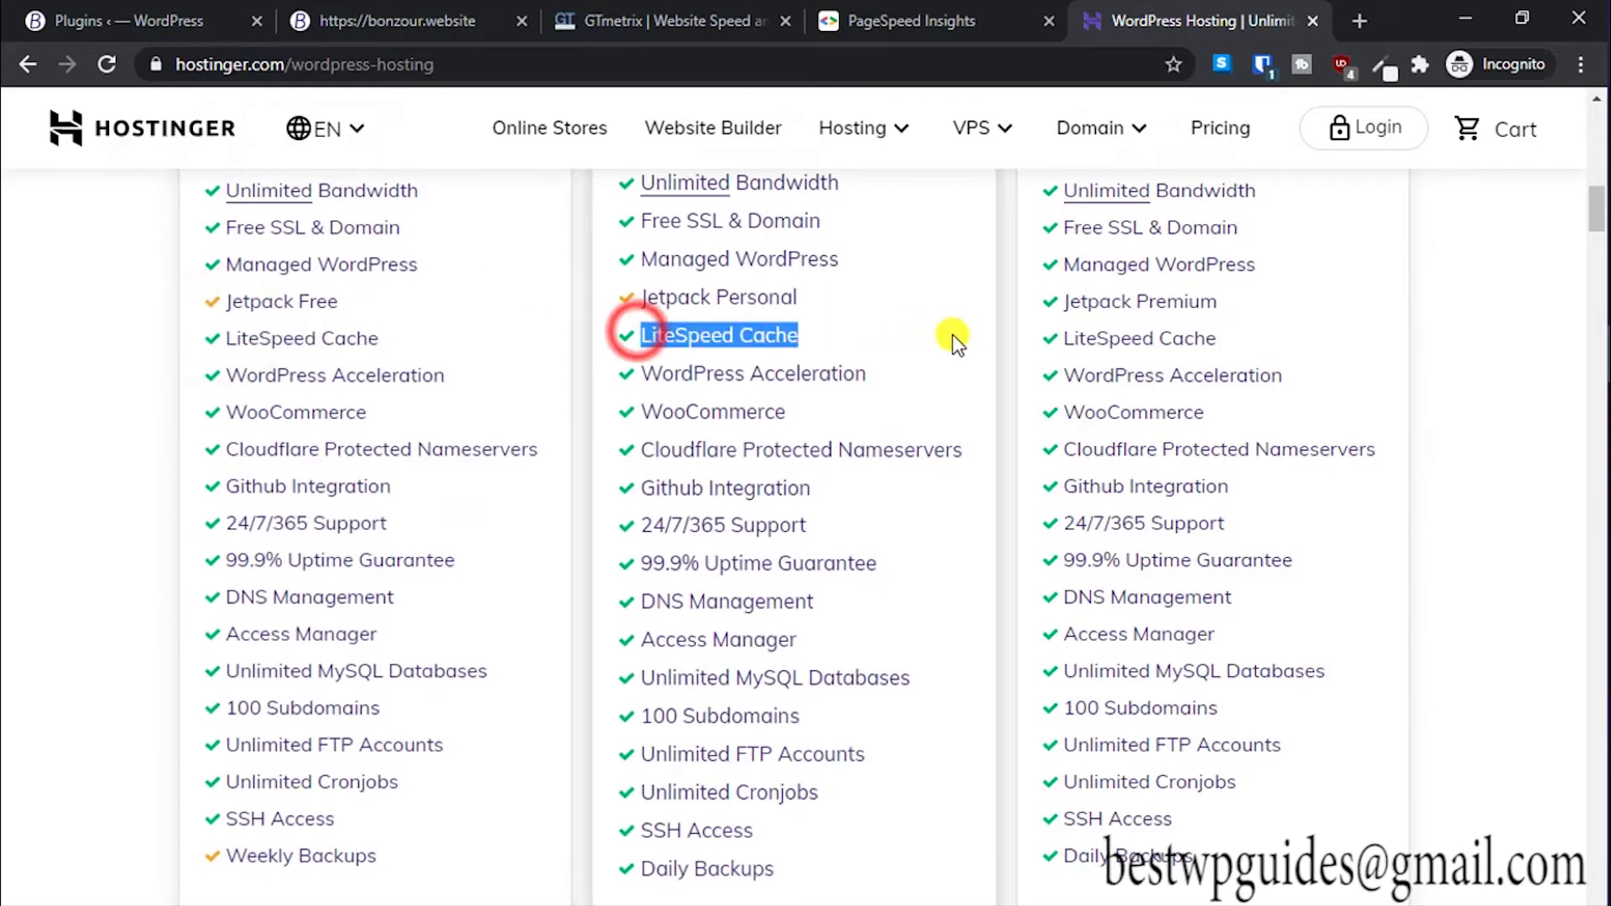
drag(1077, 336, 1130, 337)
scroll(731, 425, up, 1)
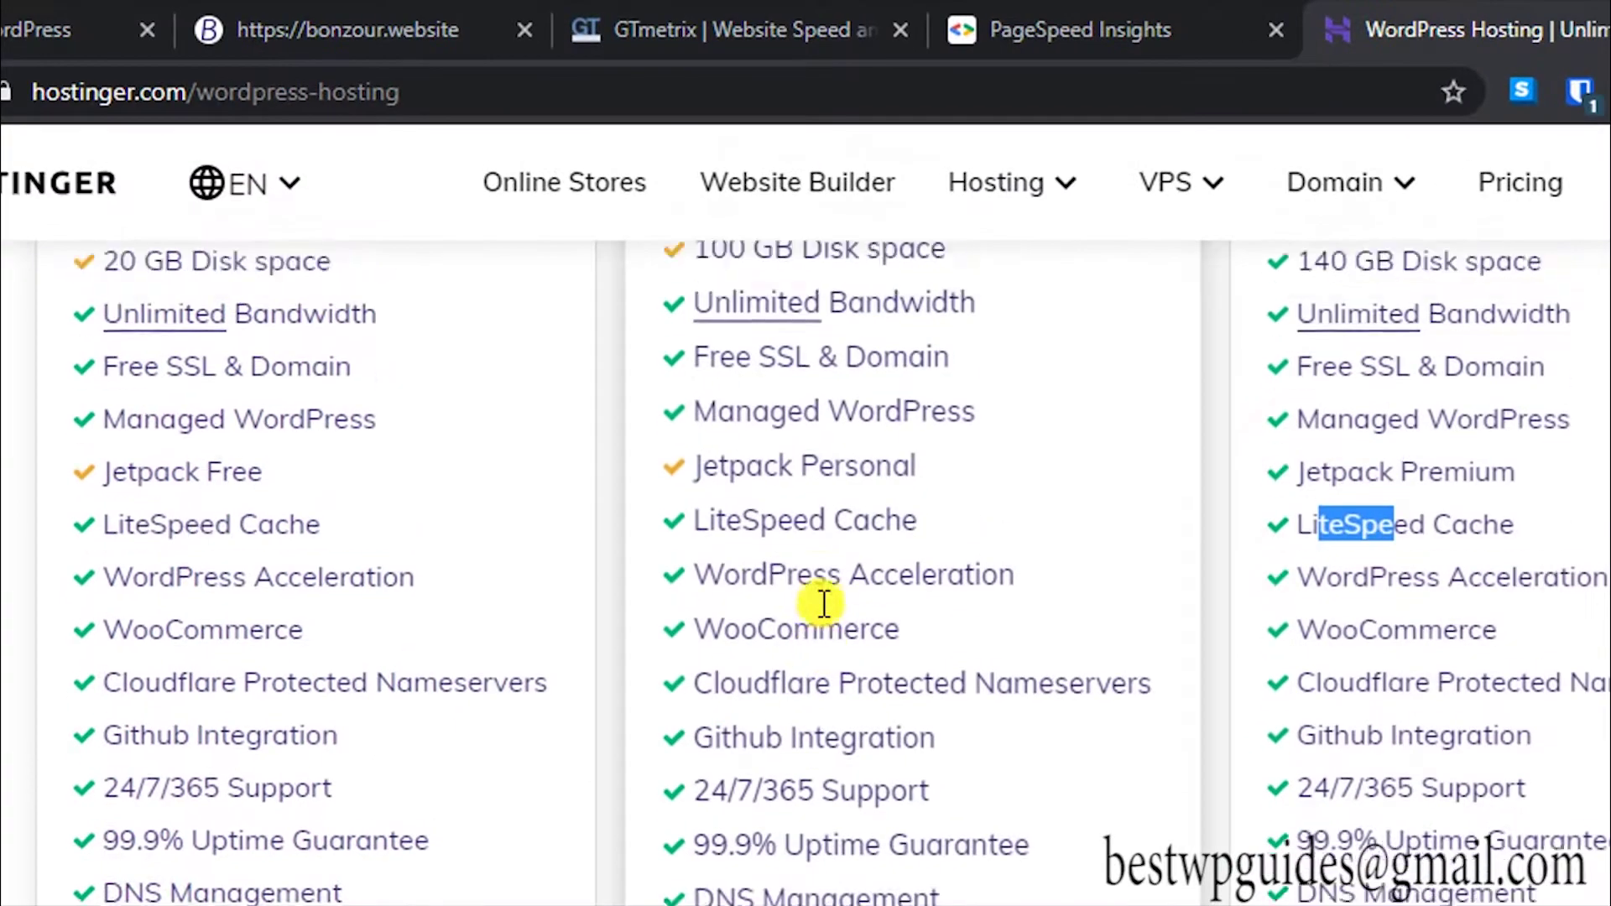
scroll(825, 603, up, 5)
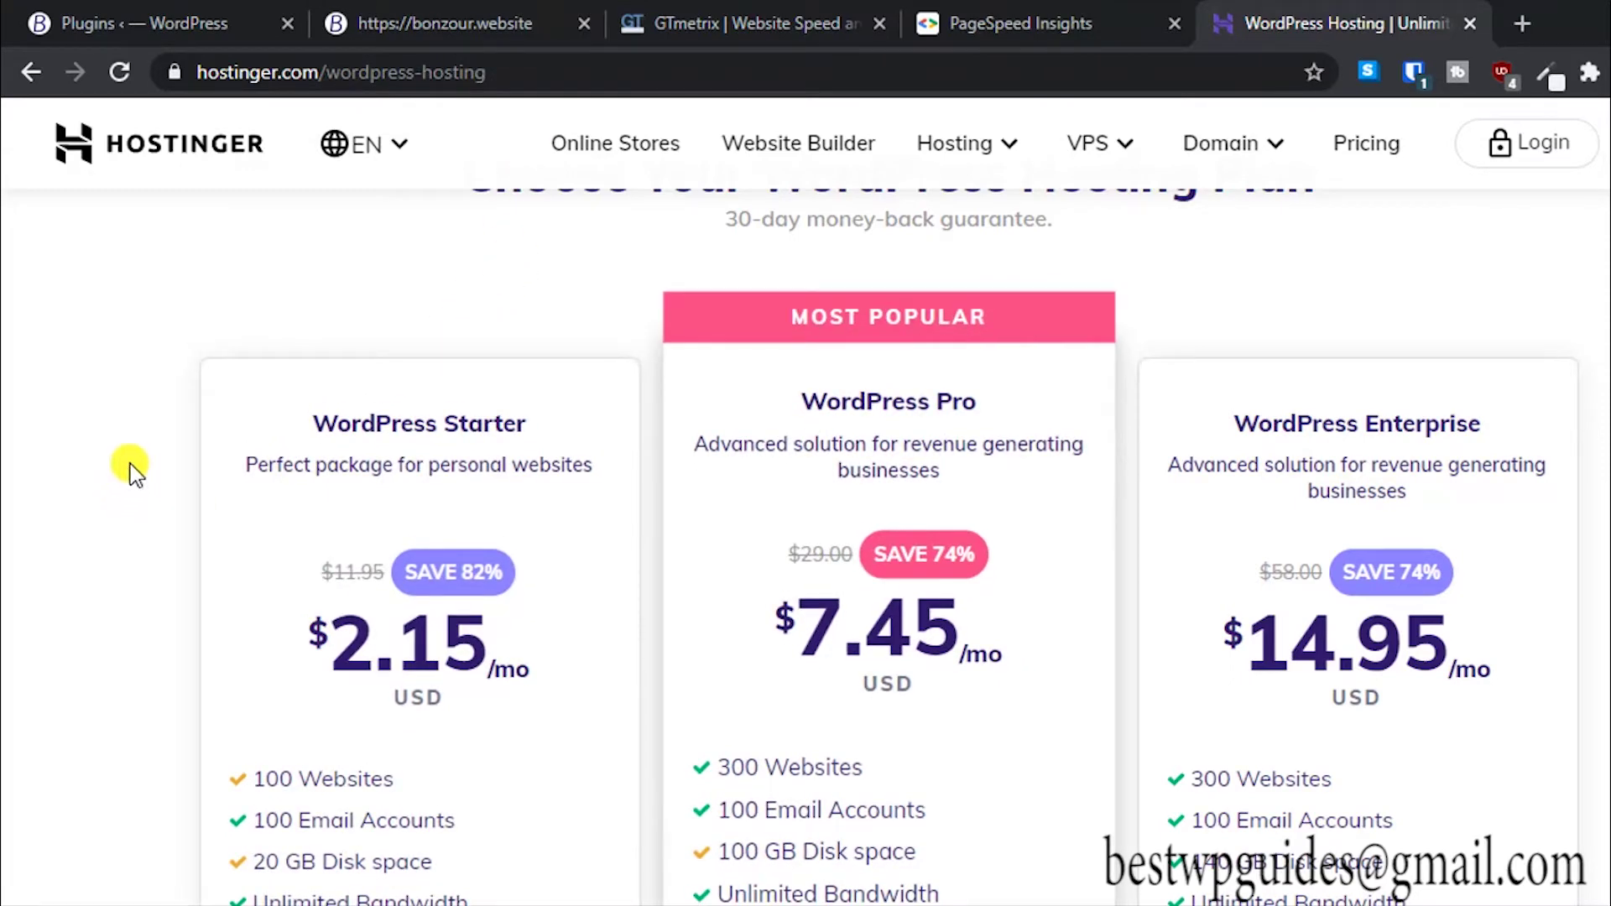
Return to the bonzour.website home page and copy its full URL.
click(484, 10)
click(464, 73)
click(457, 72)
scroll(395, 342, up, 15)
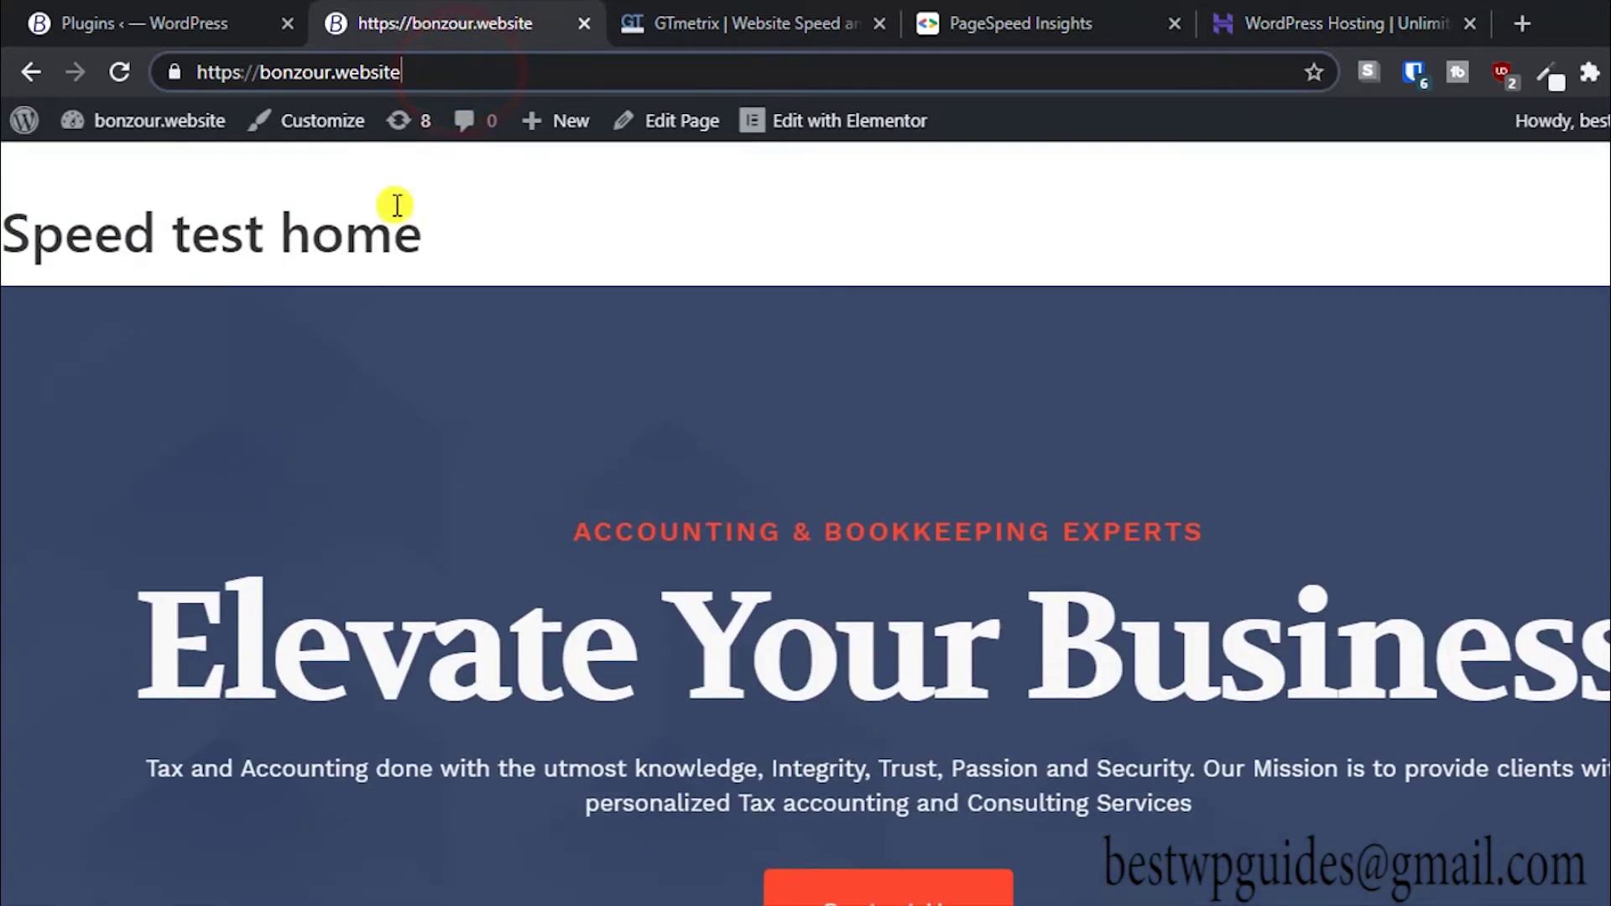
triple_click(413, 72)
key(ctrl+c)
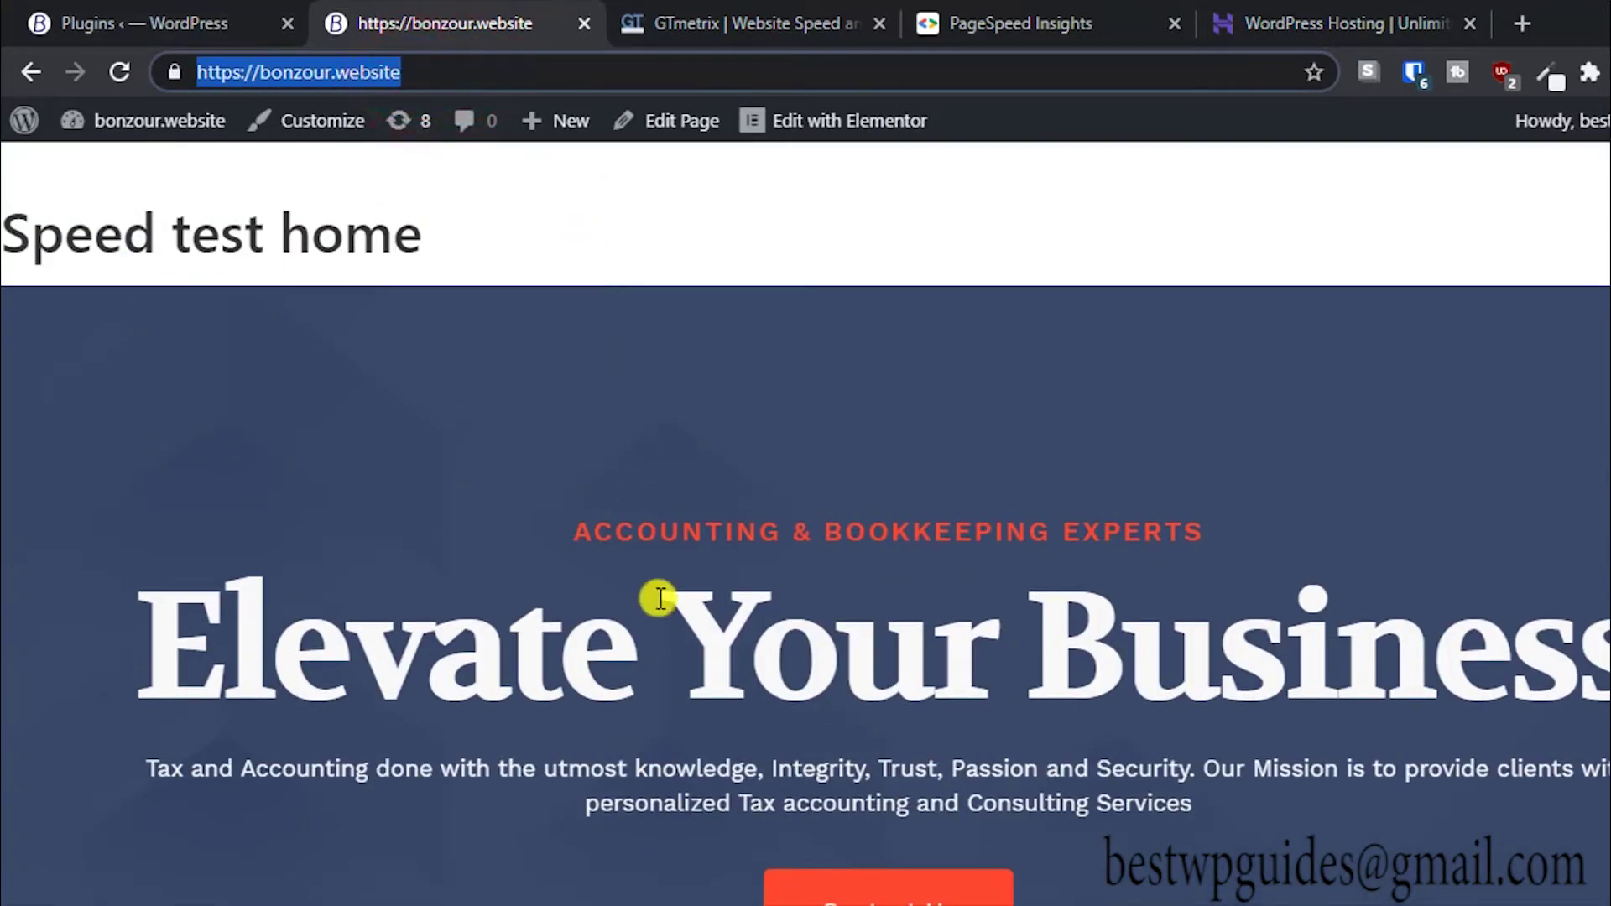
scroll(661, 598, down, 20)
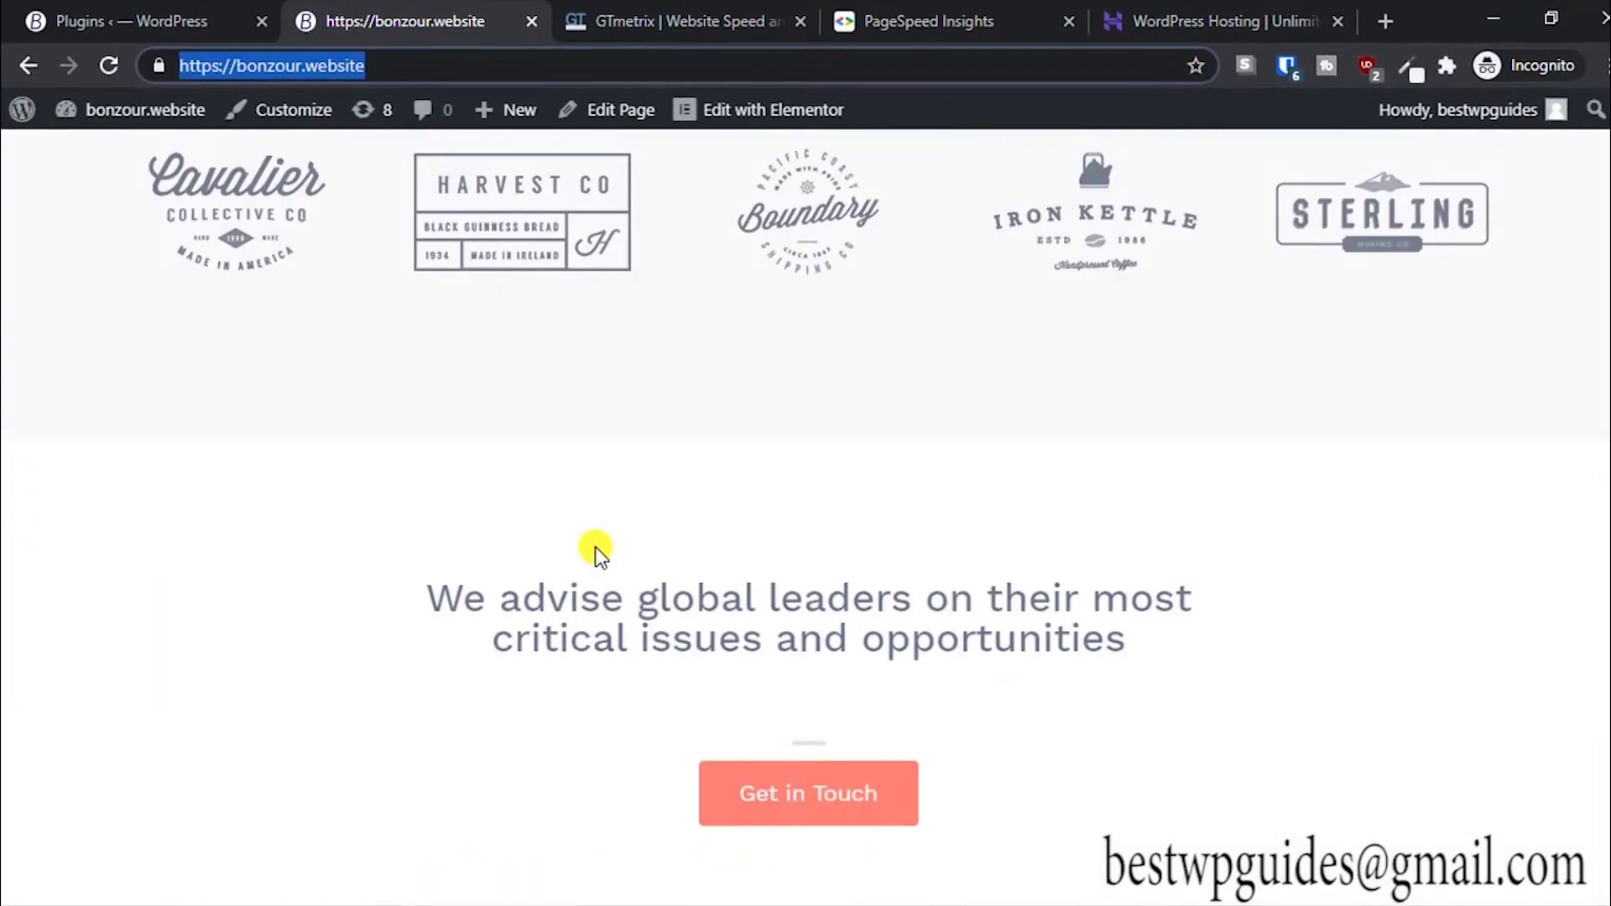
scroll(598, 550, up, 20)
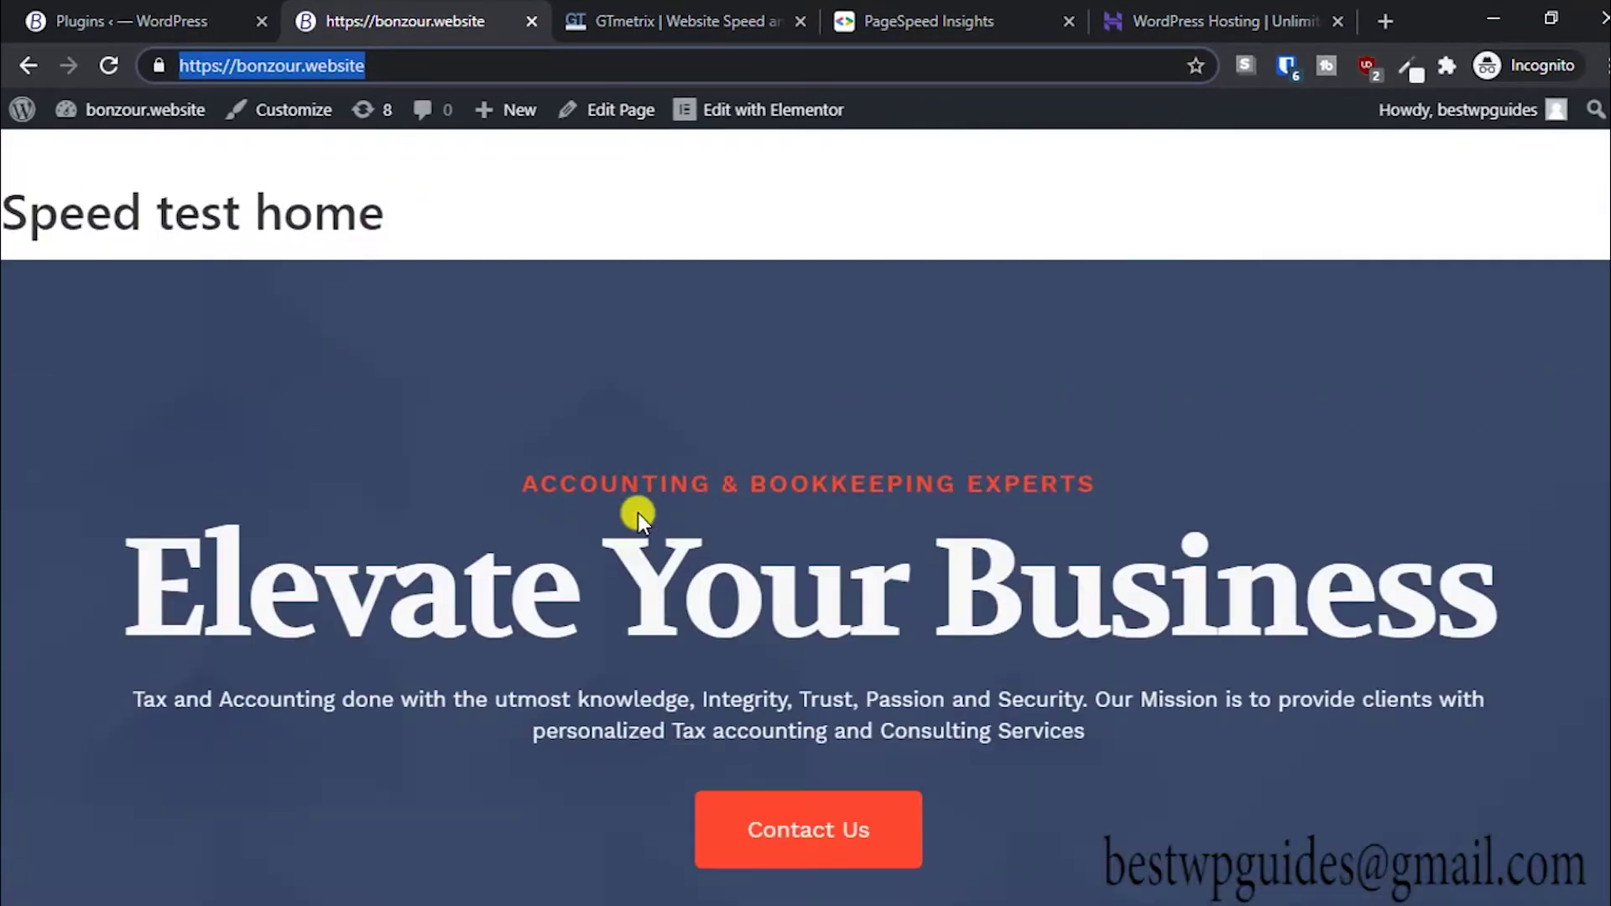
click(684, 21)
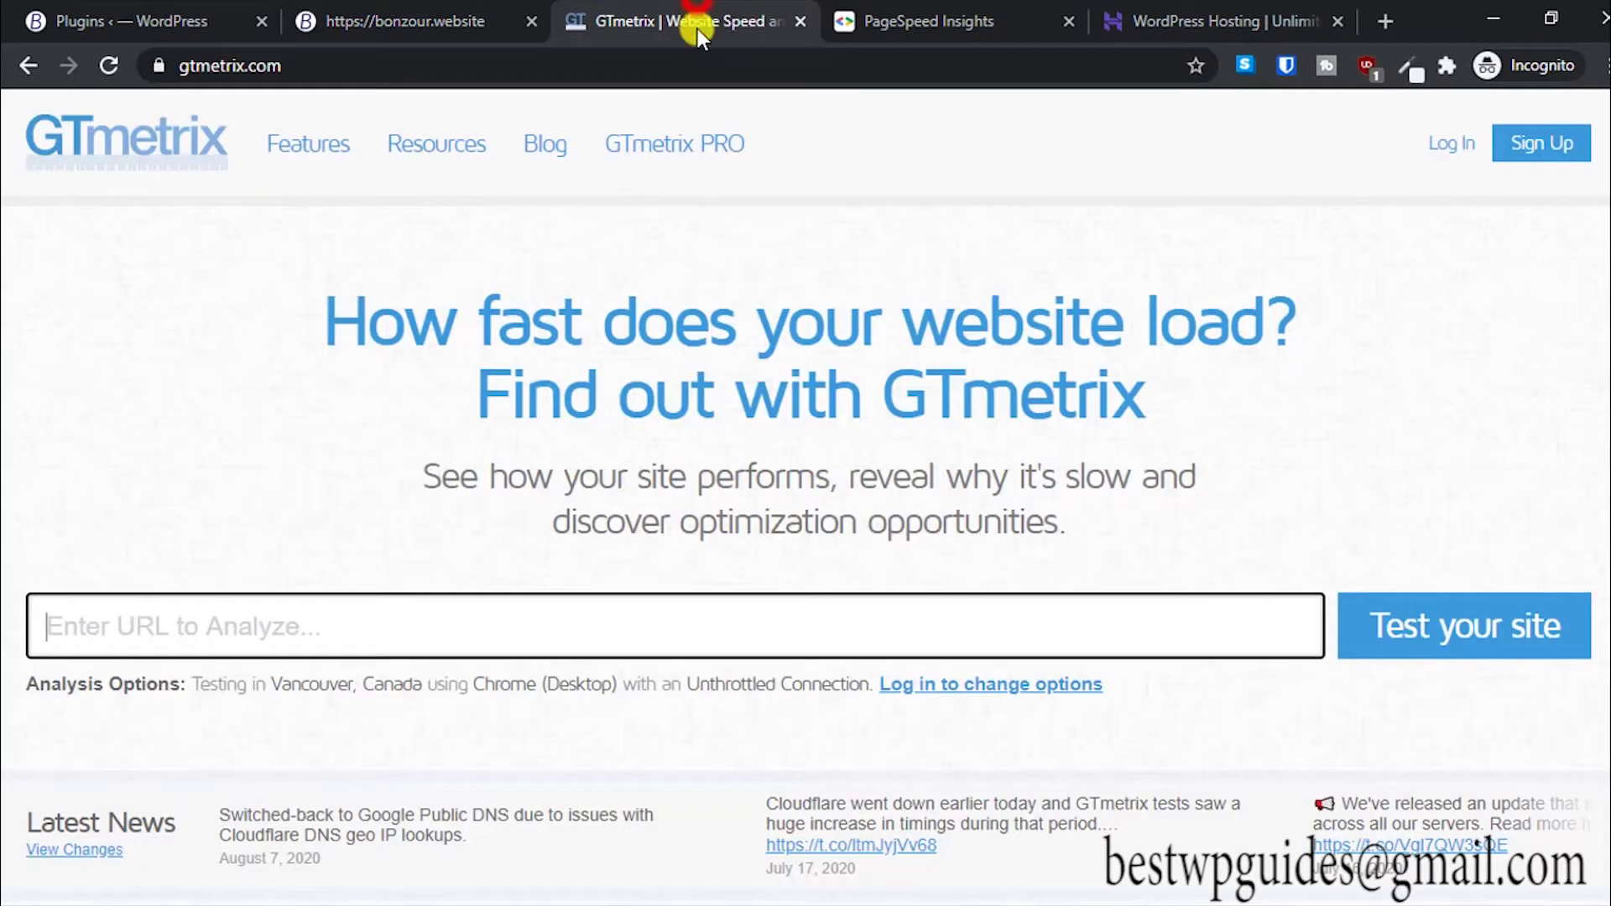
click(429, 598)
key(ctrl+v)
click(1389, 617)
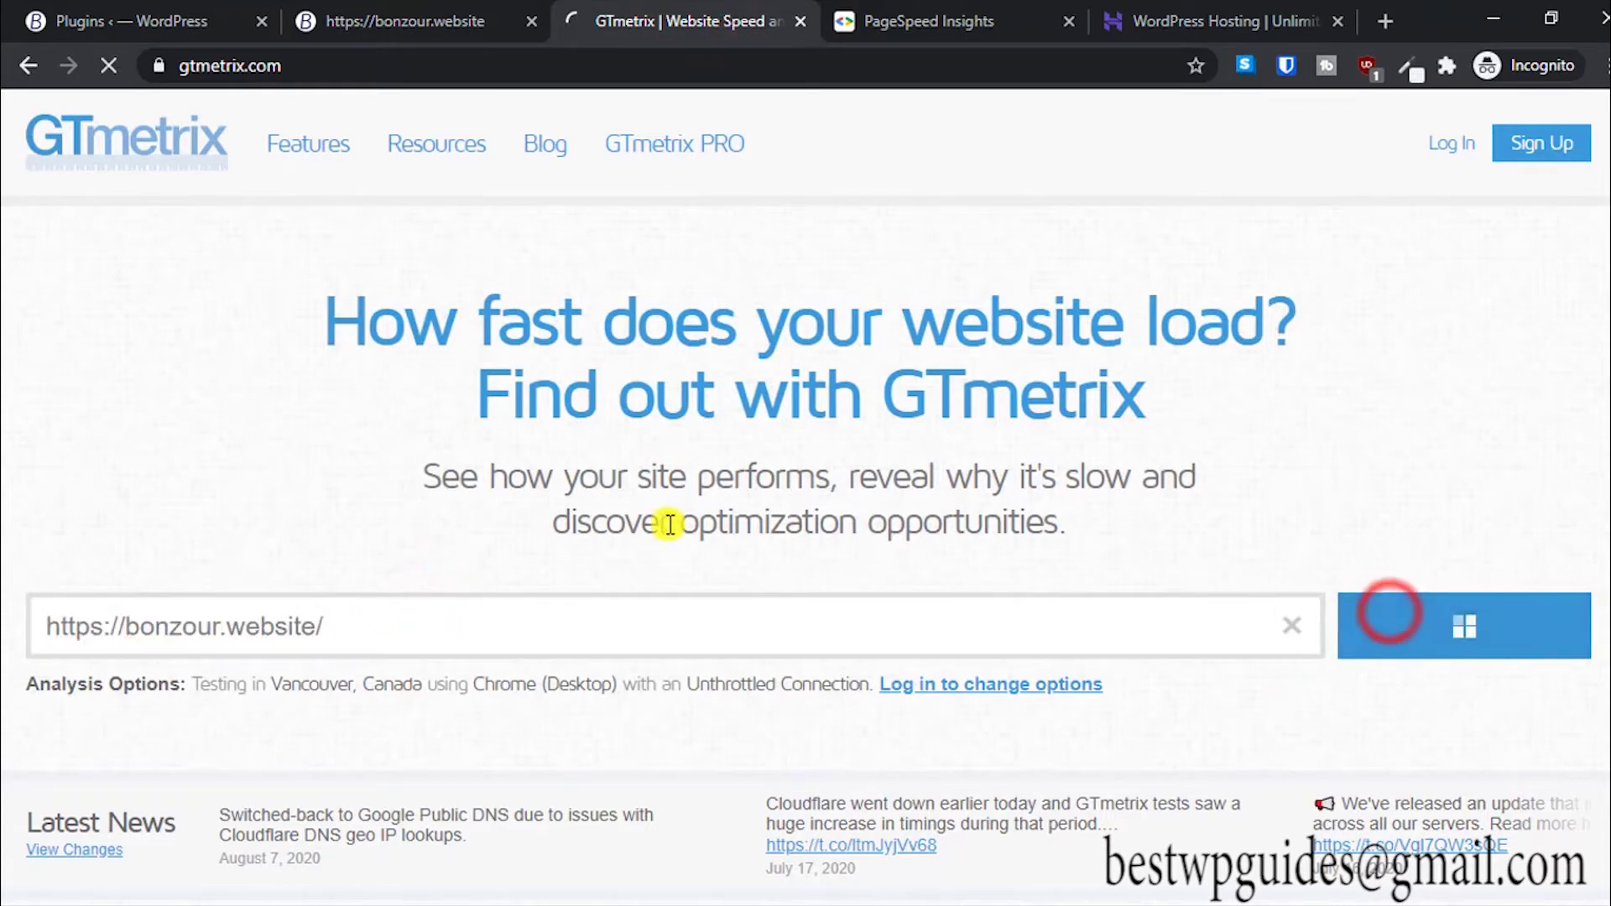
click(990, 17)
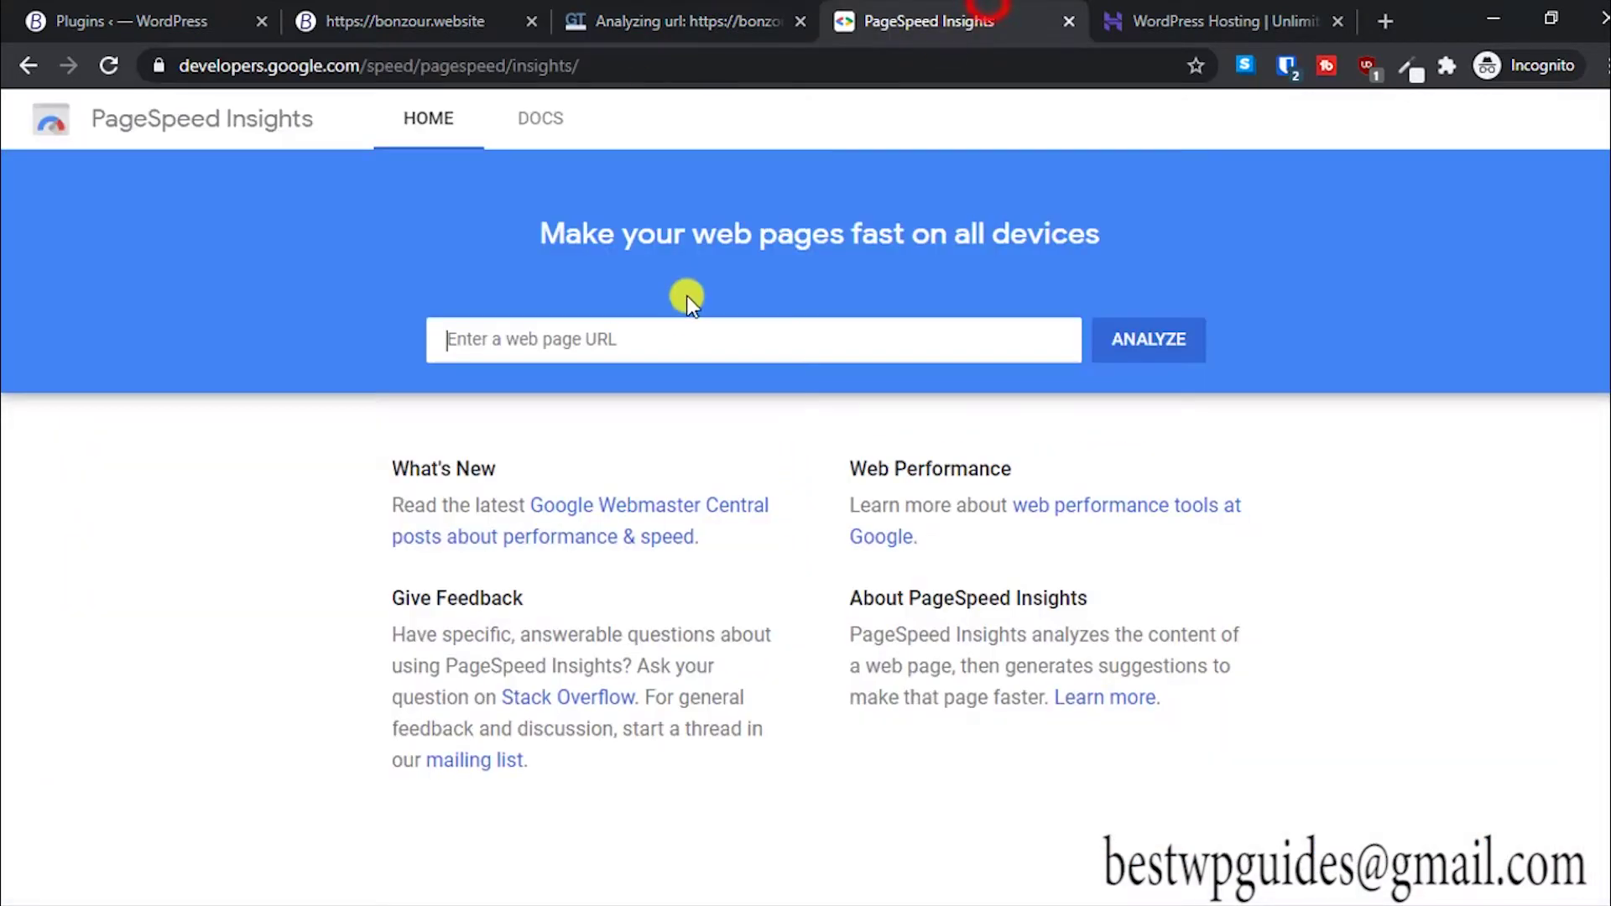
click(679, 336)
key(ctrl+v)
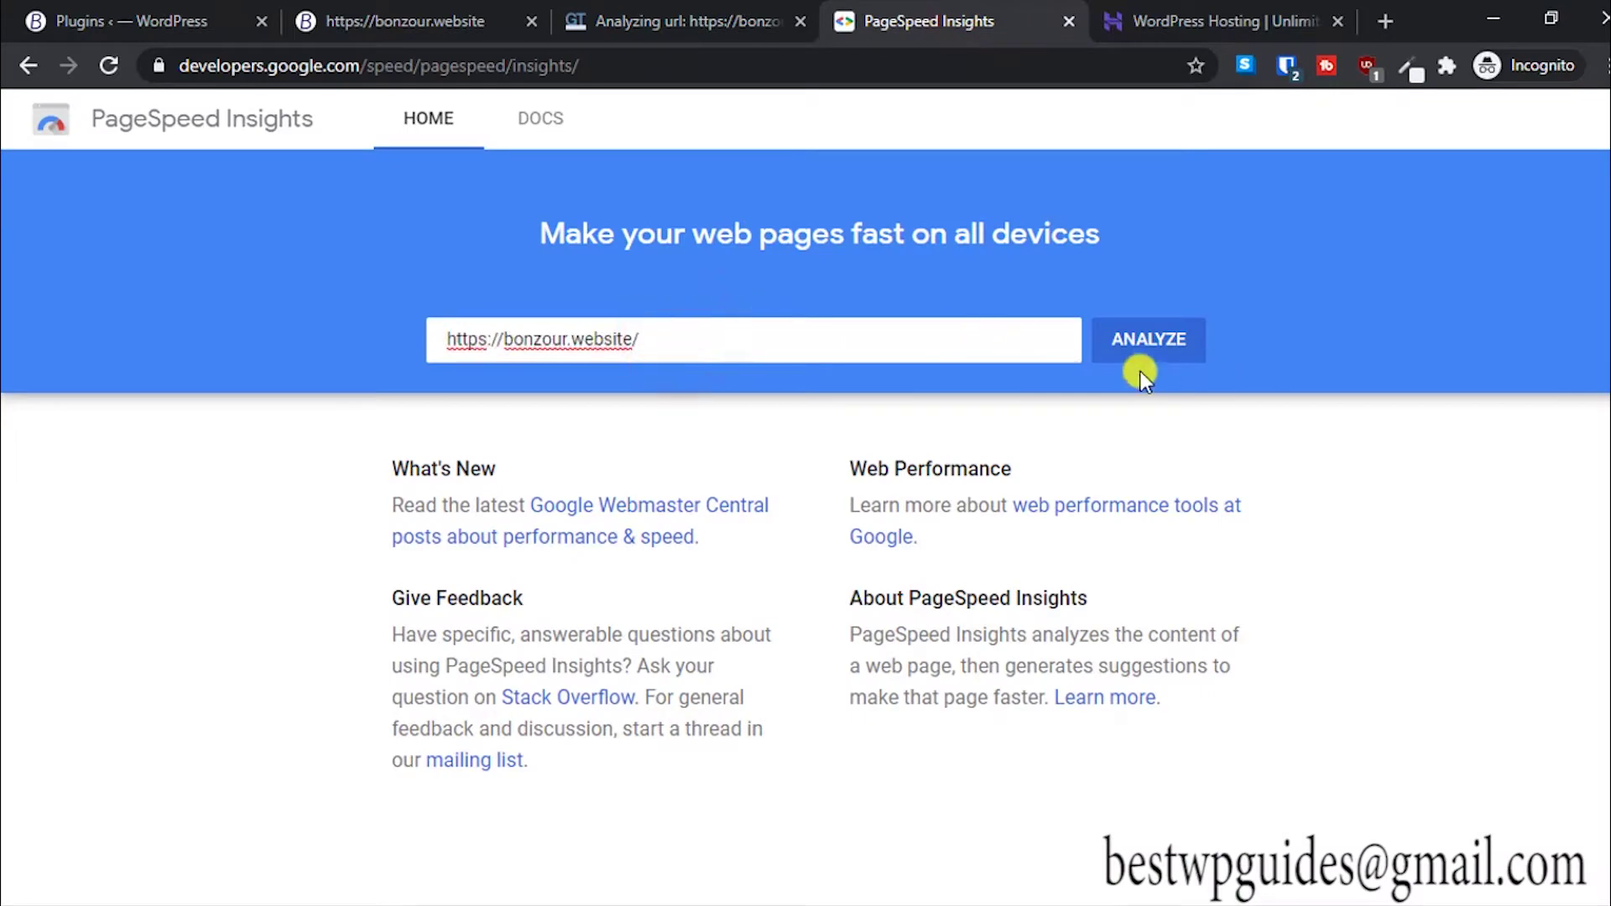
click(1160, 341)
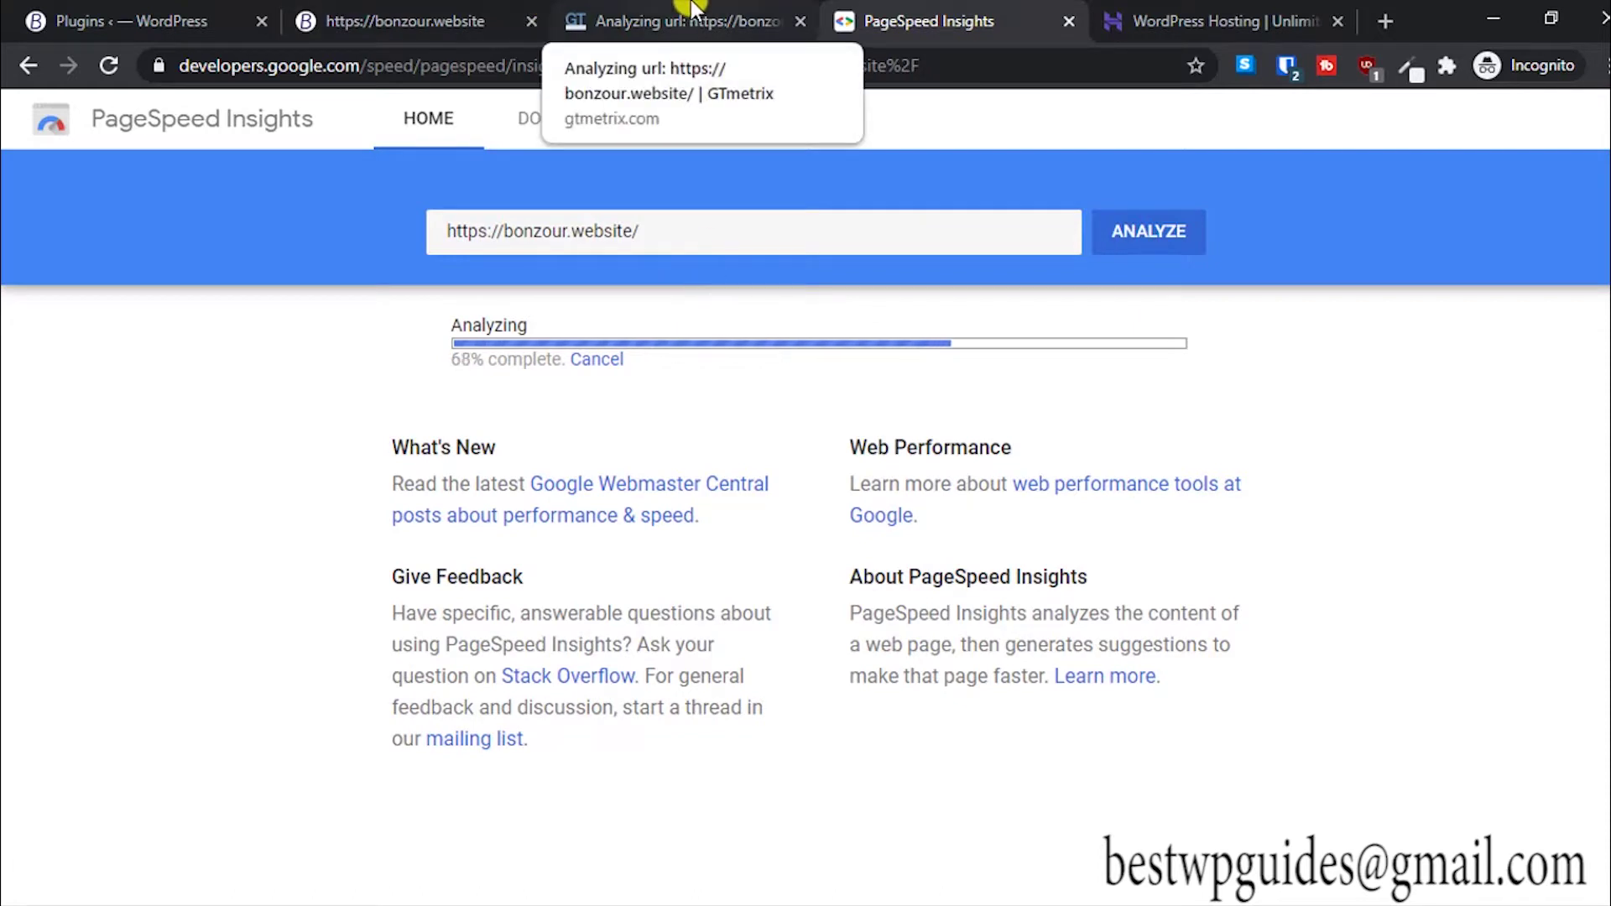
Check the GTmetrix test progress and compare the mobile and desktop PageSpeed results for the site.
click(691, 10)
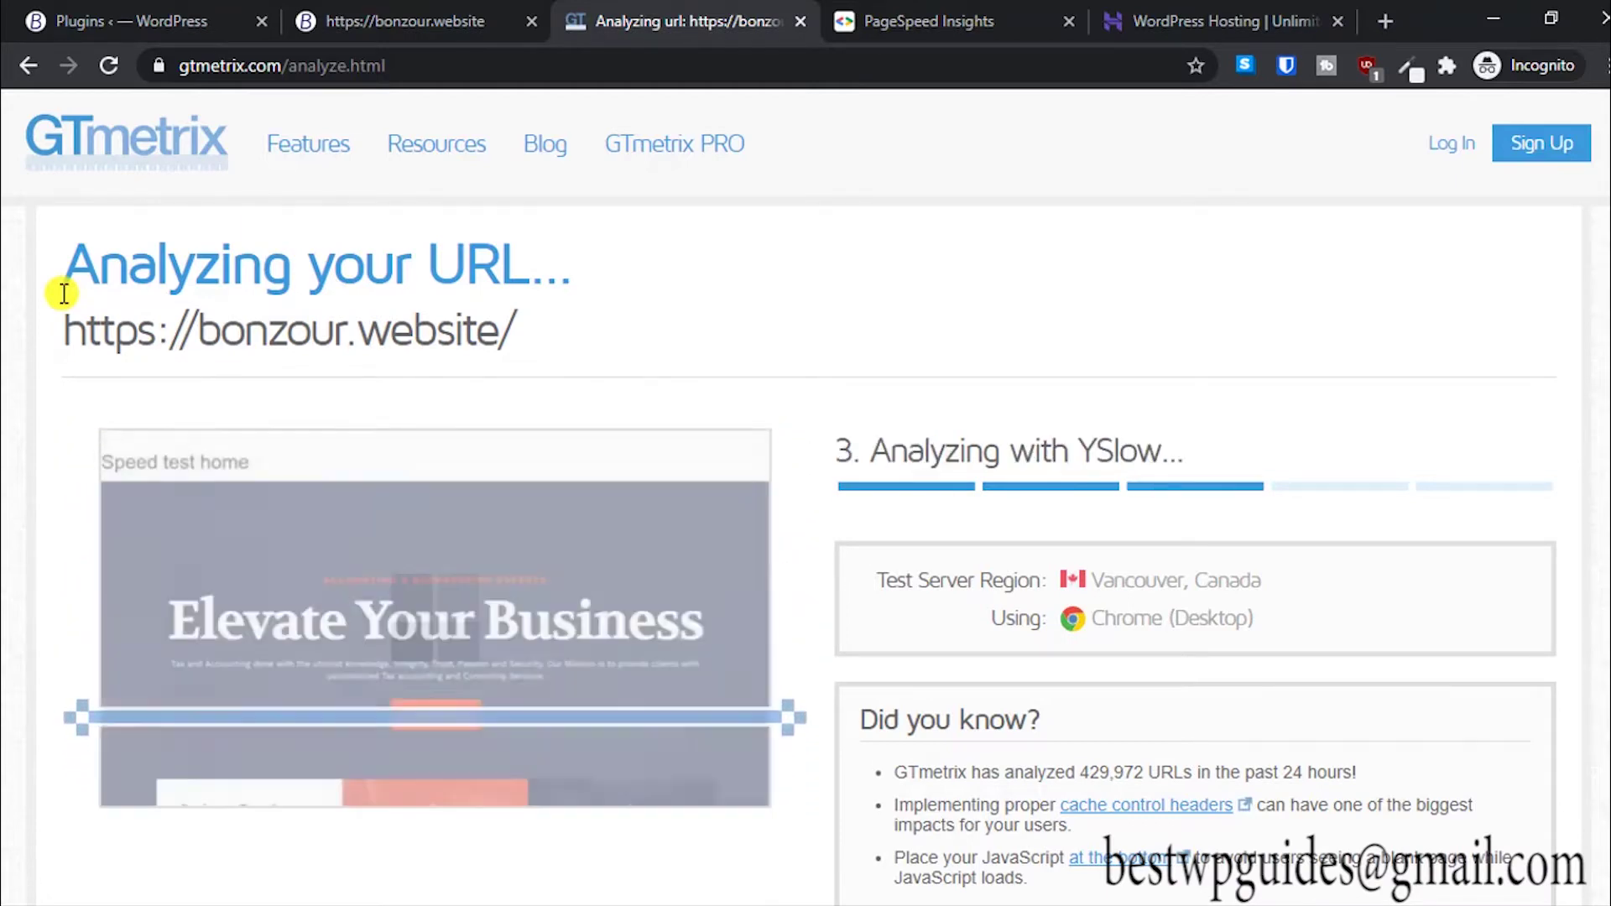
click(1045, 10)
scroll(203, 517, down, 5)
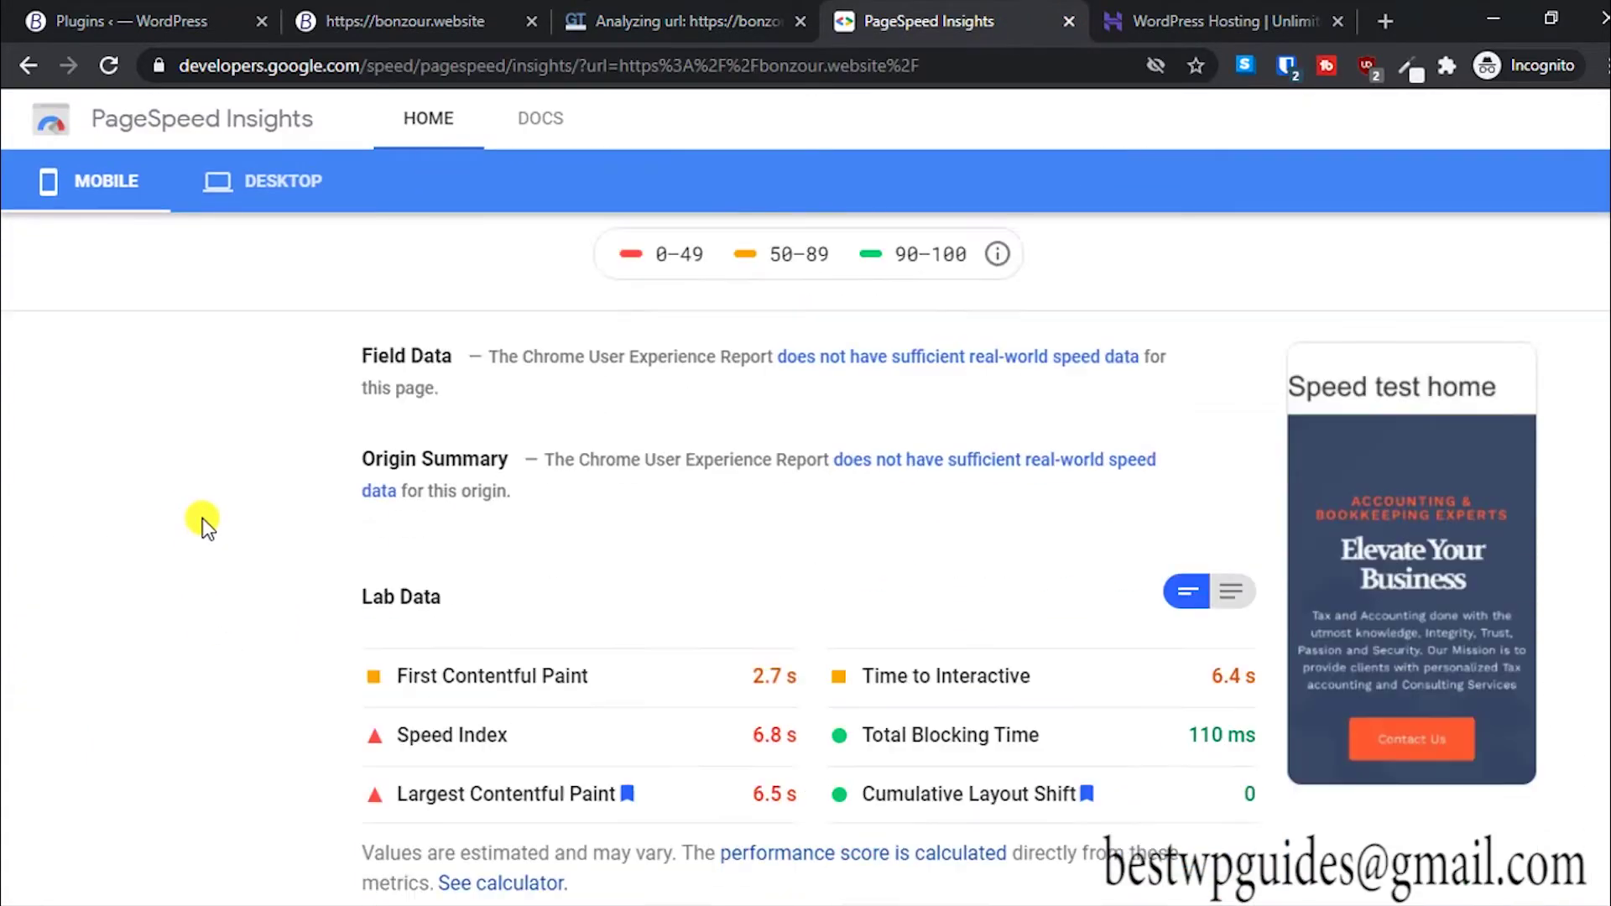
scroll(203, 517, down, 1)
scroll(204, 517, up, 5)
click(281, 209)
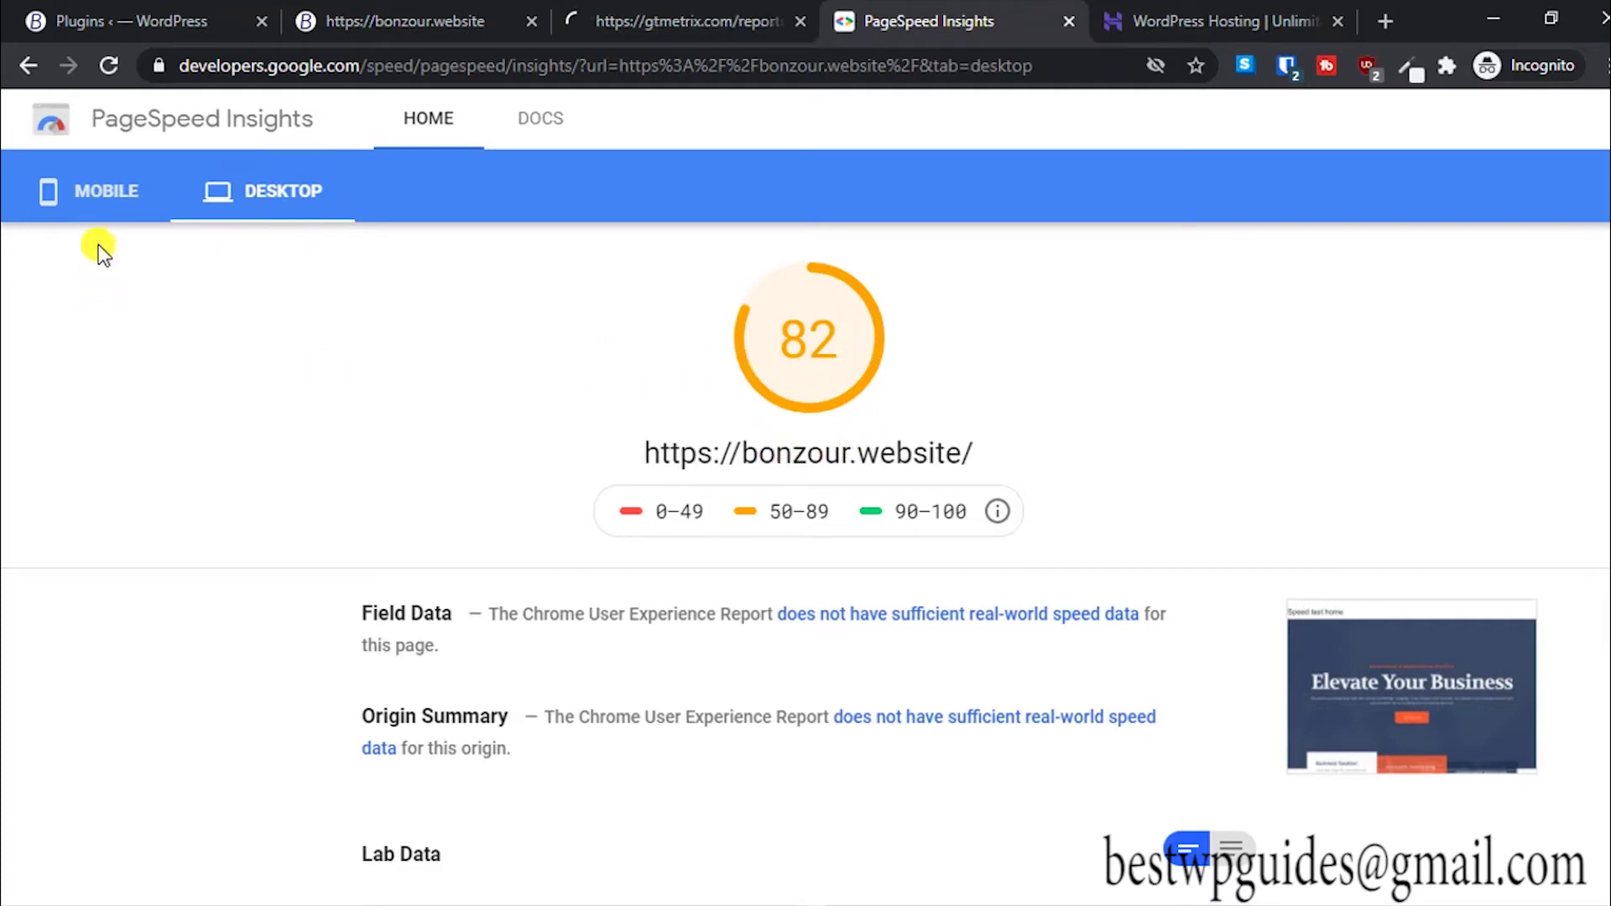
click(109, 206)
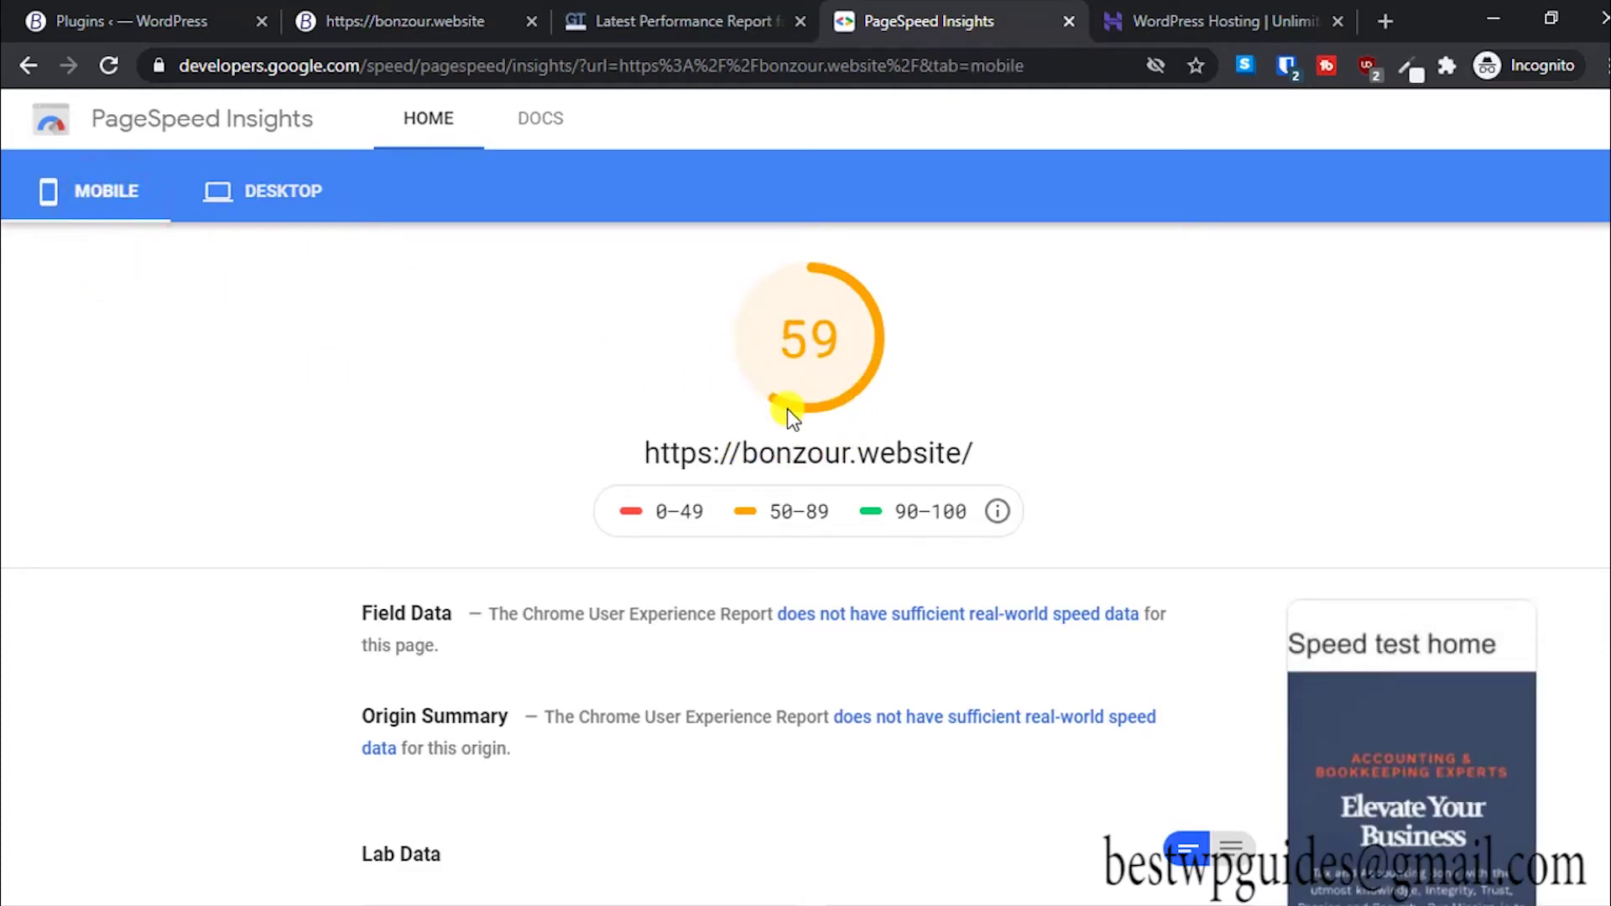
Examine the mobile report's lab data and opportunities, and select the "Reduce initial server response time" entry.
scroll(199, 506, down, 9)
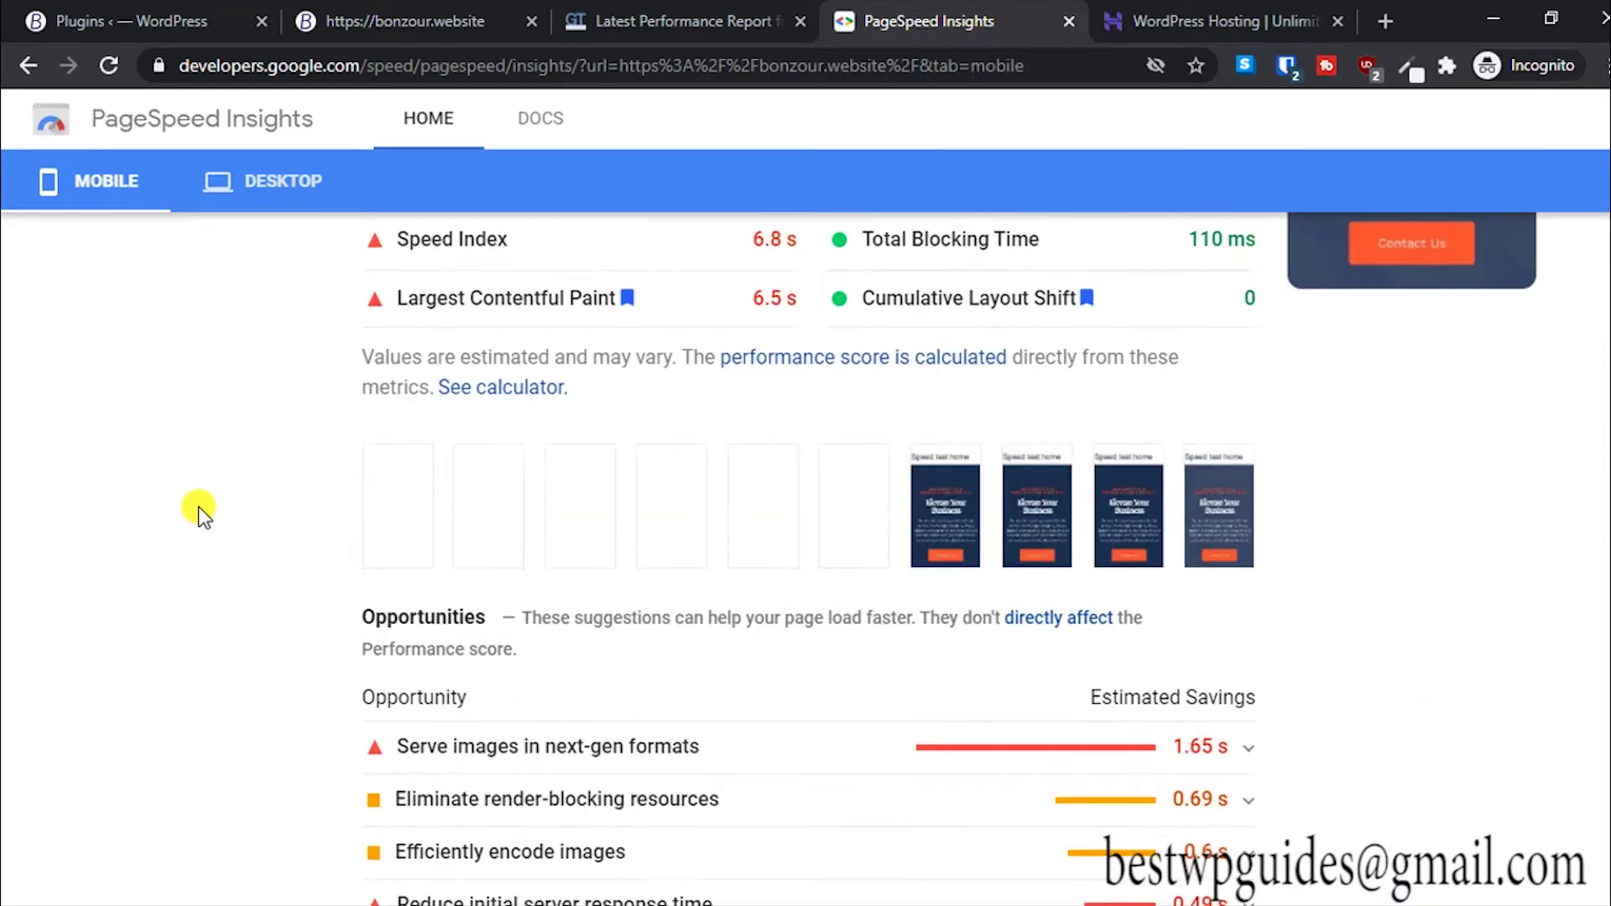
scroll(198, 506, up, 3)
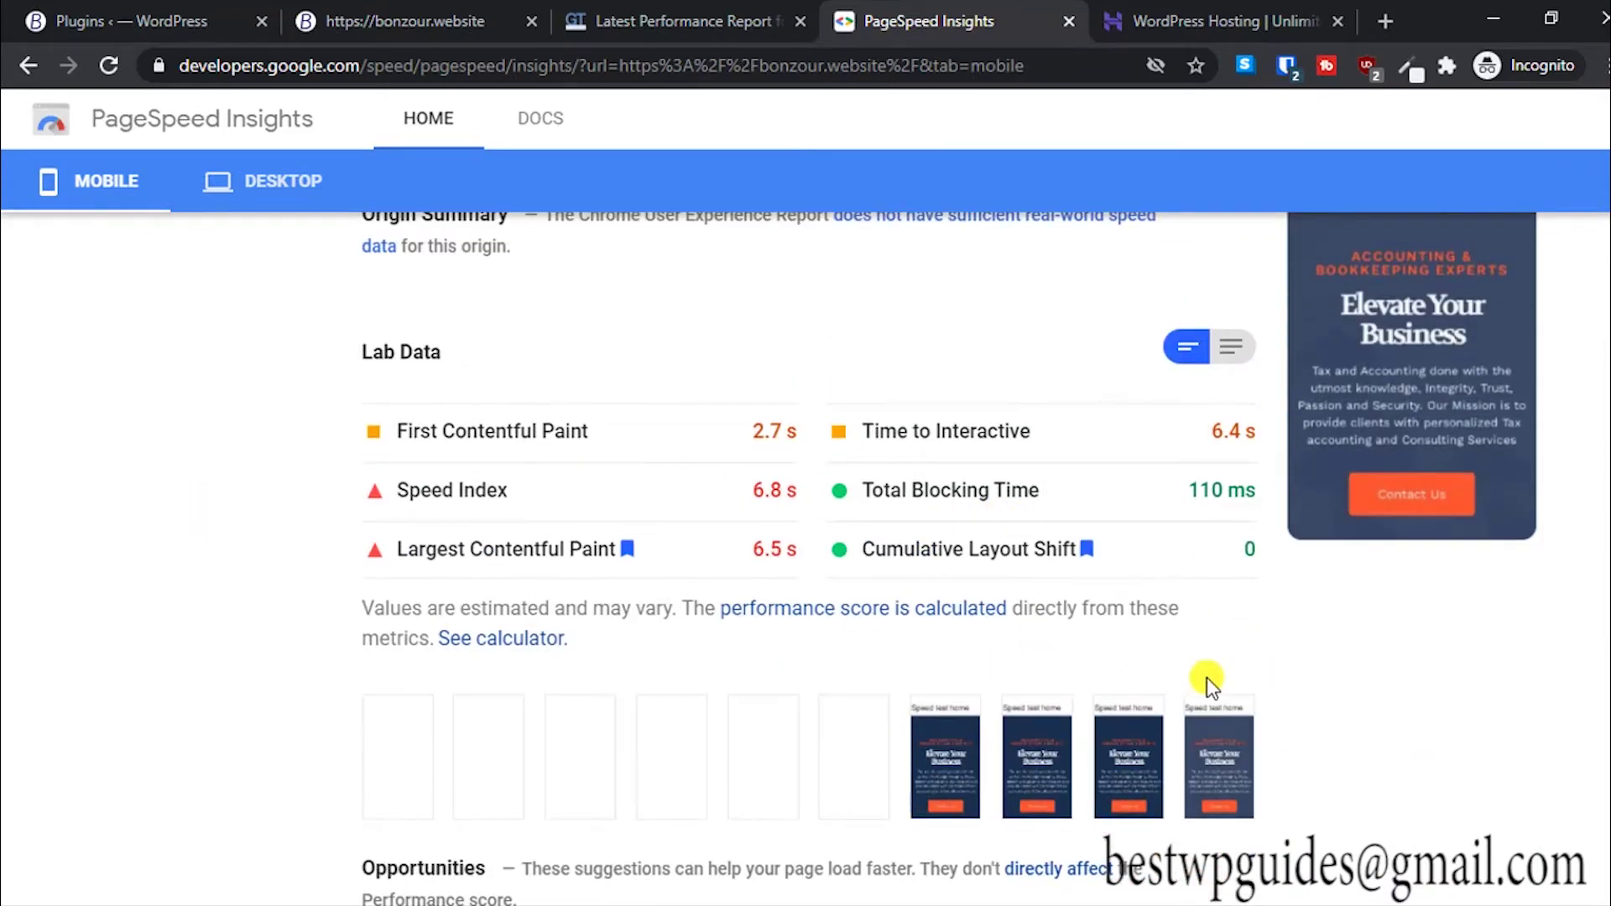
scroll(1208, 675, down, 5)
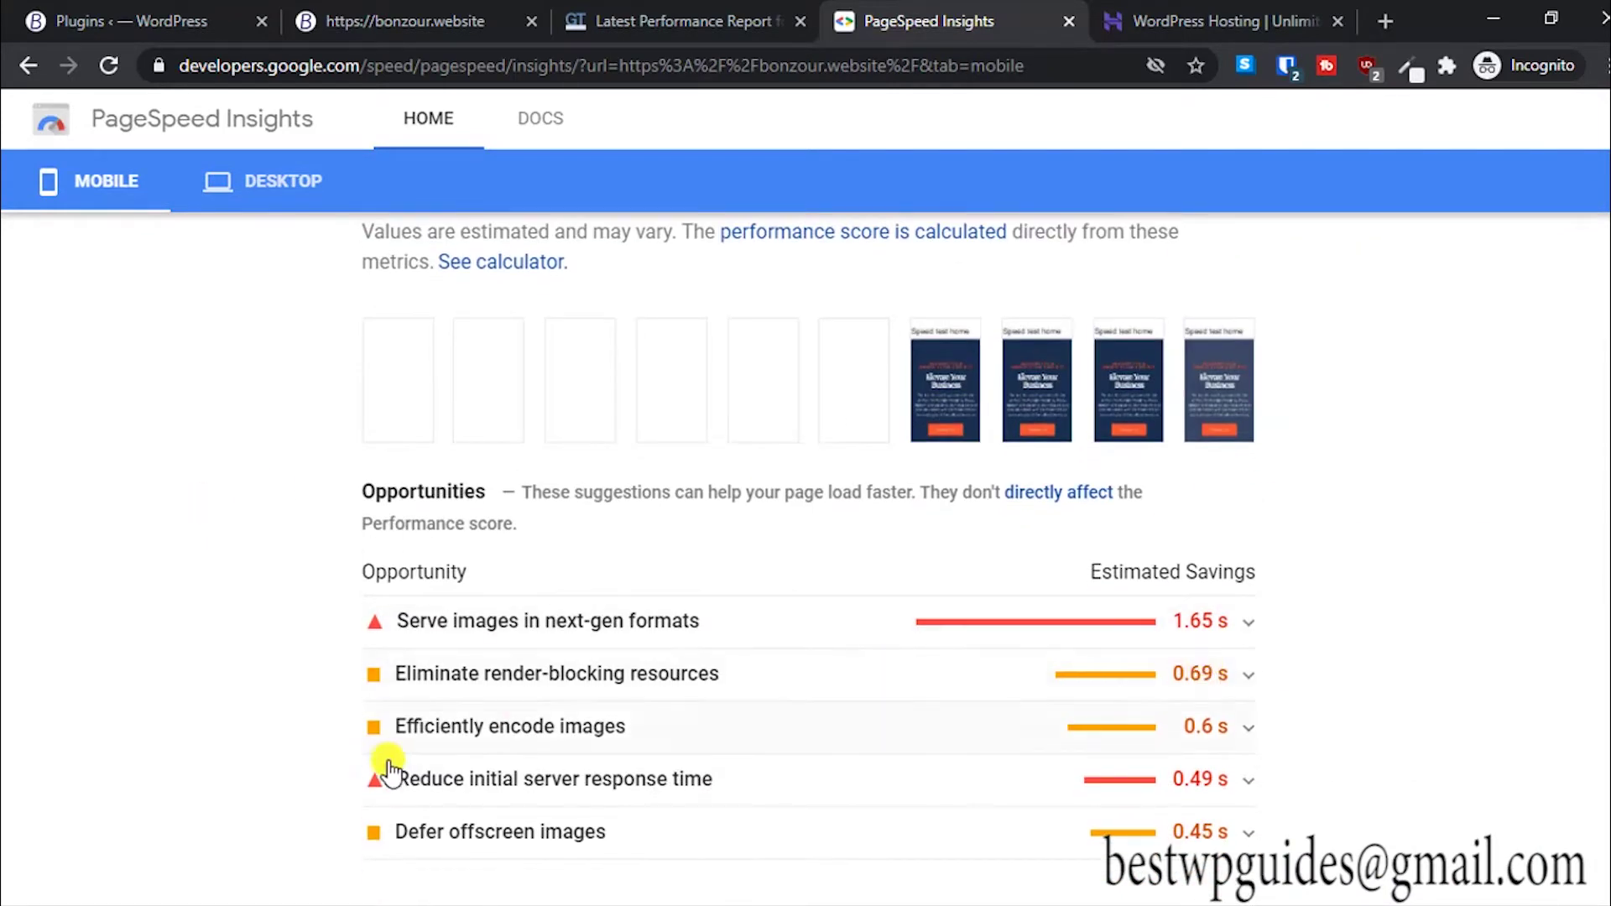
click(639, 775)
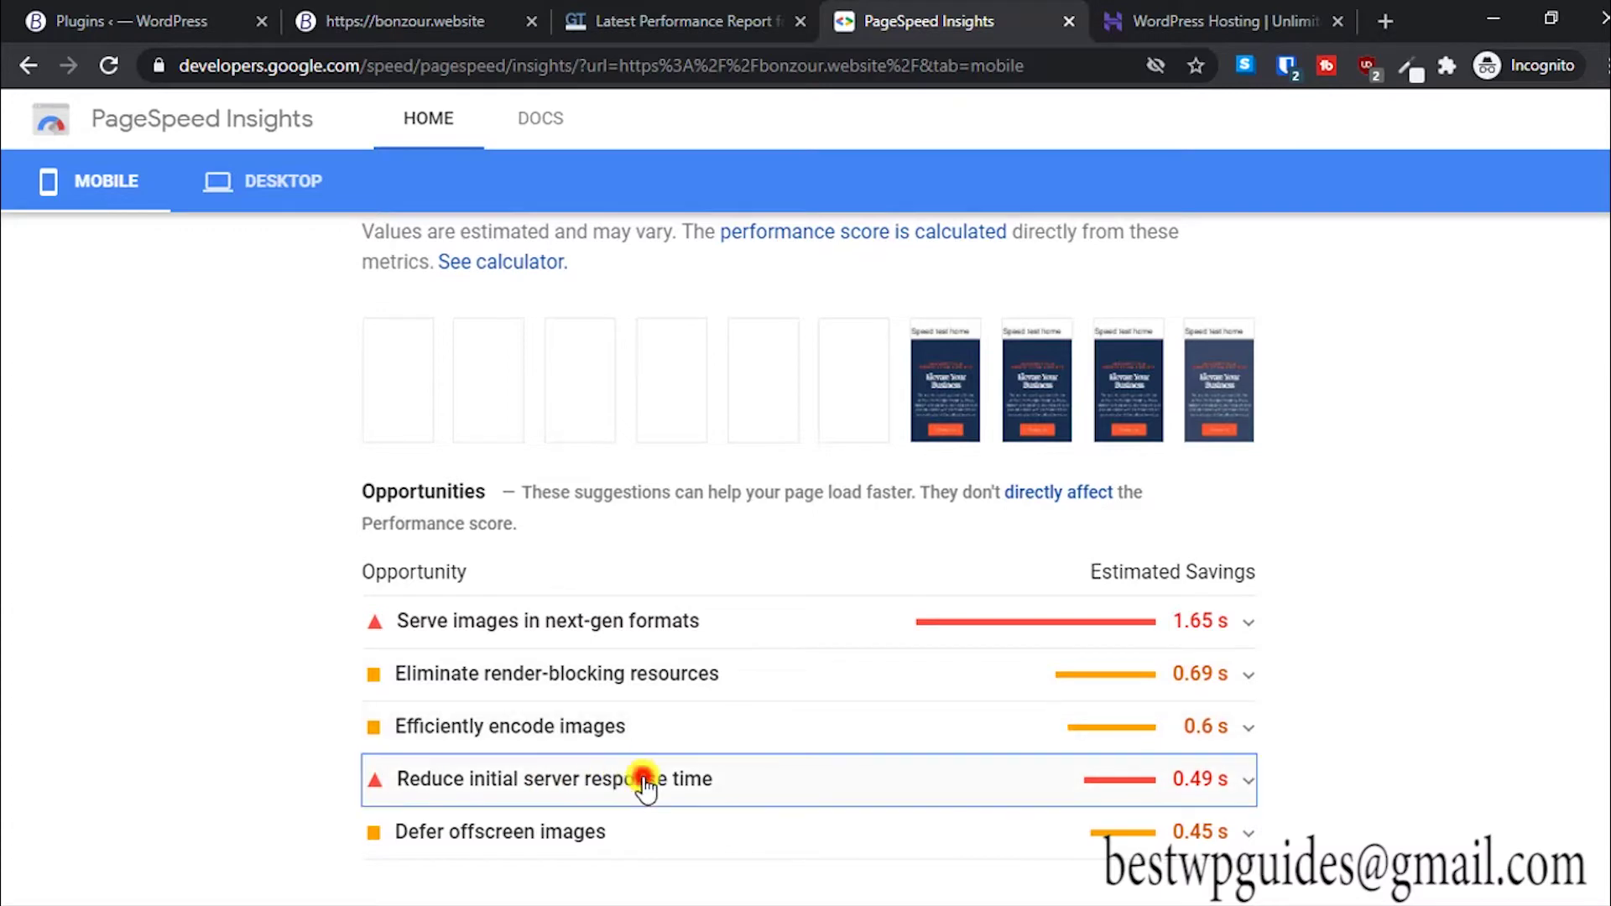
Examine the GTmetrix report's performance scores, page details and PageSpeed recommendations for the site.
click(613, 789)
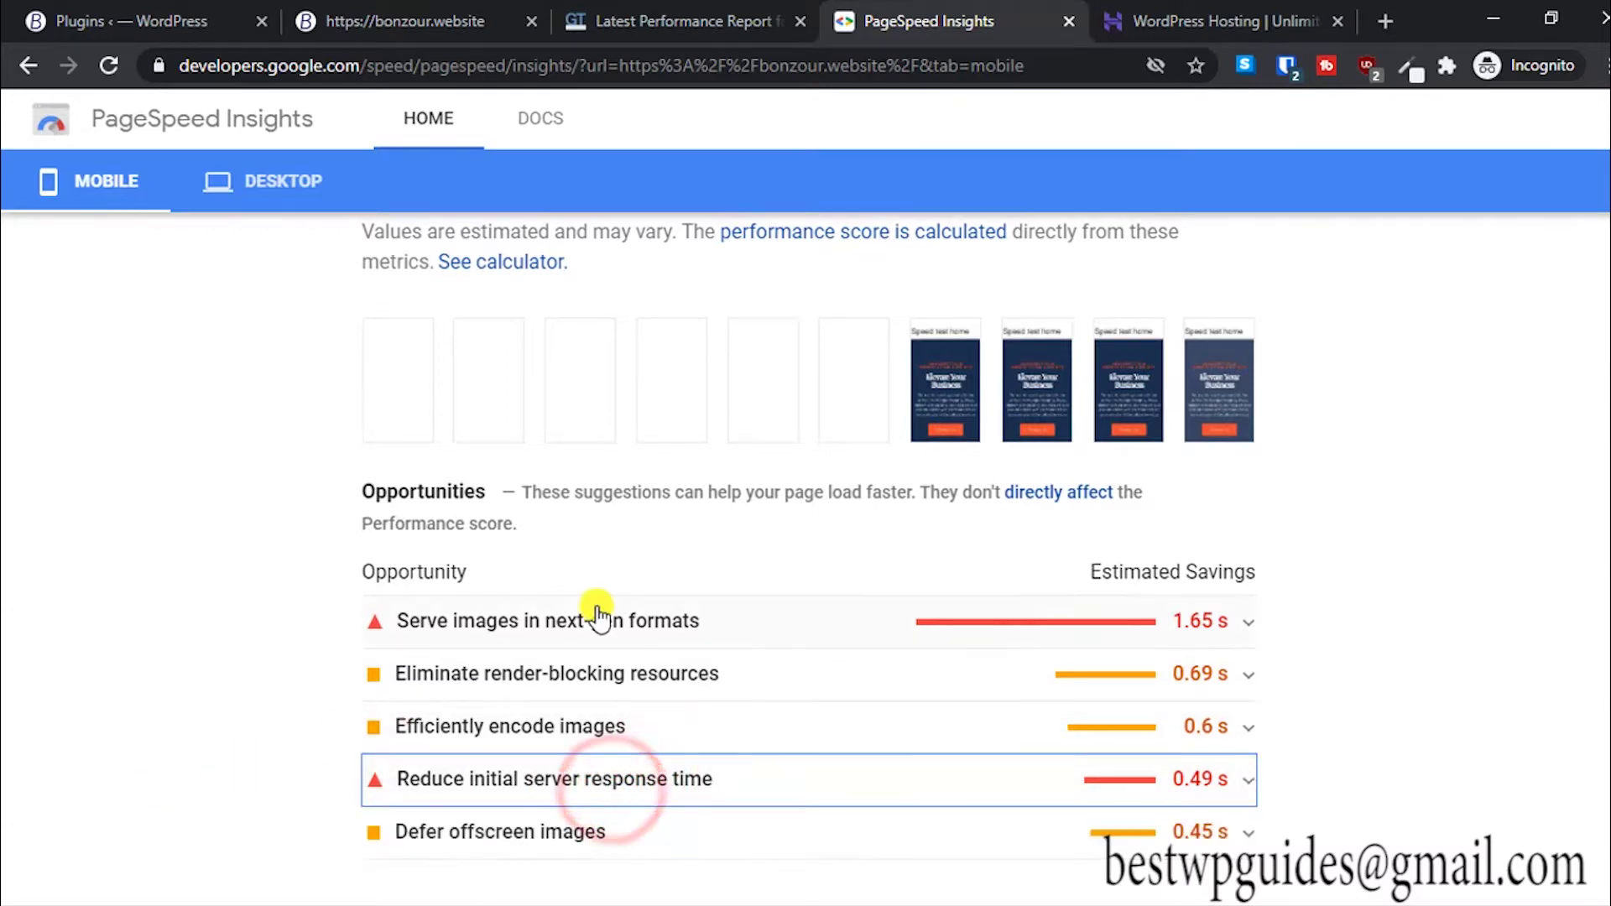
scroll(601, 612, up, 4)
click(1161, 24)
click(617, 22)
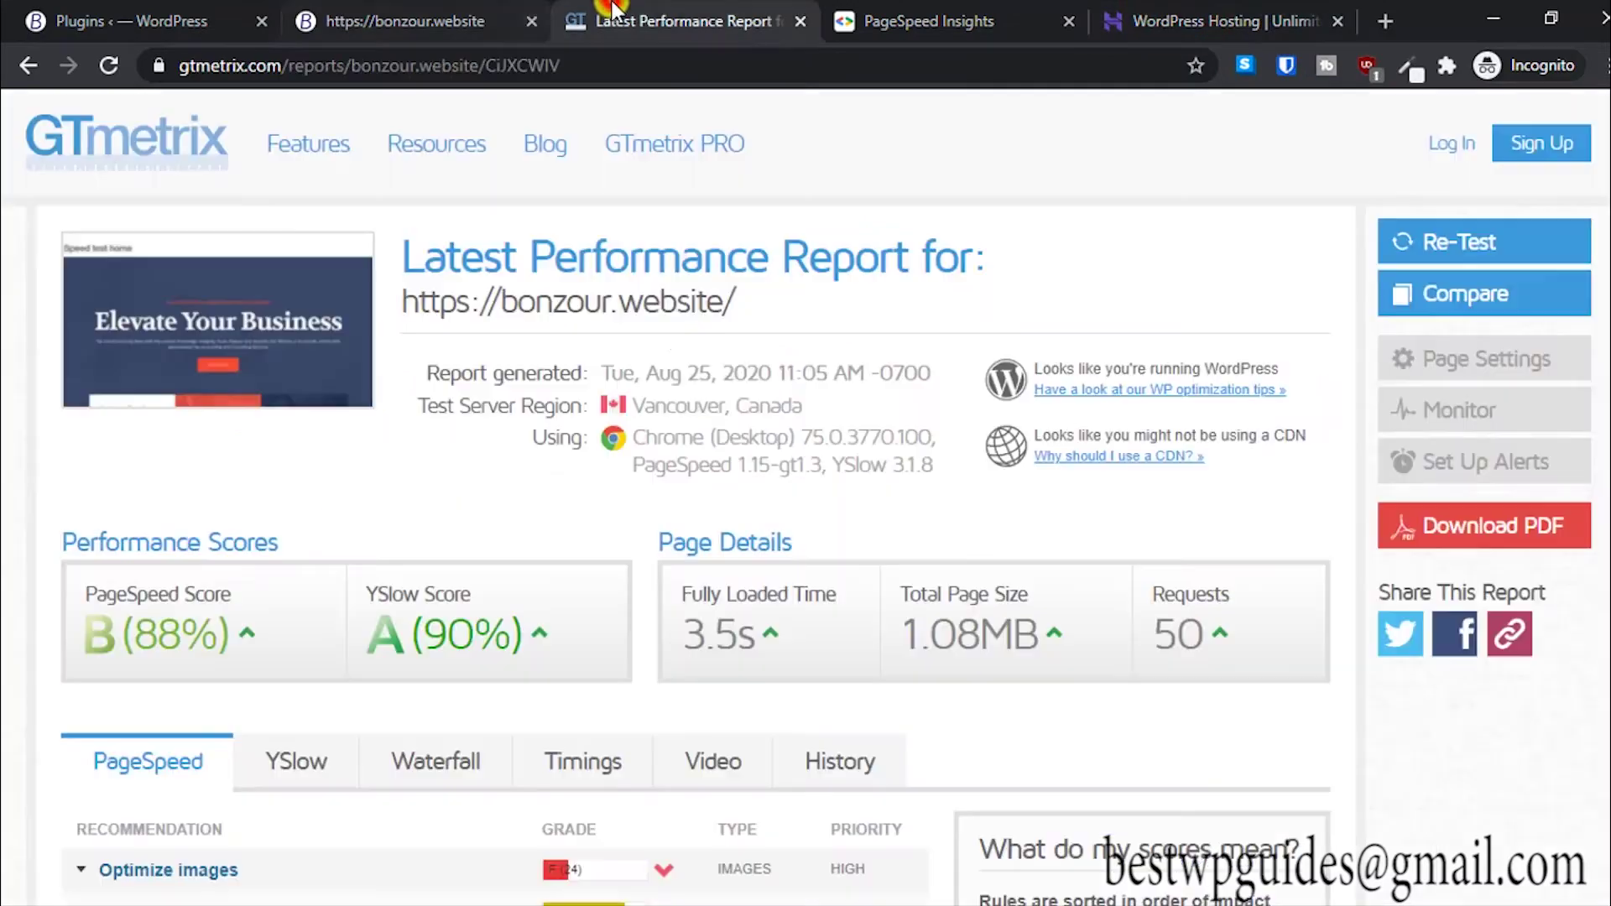
scroll(915, 640, down, 3)
scroll(915, 640, up, 3)
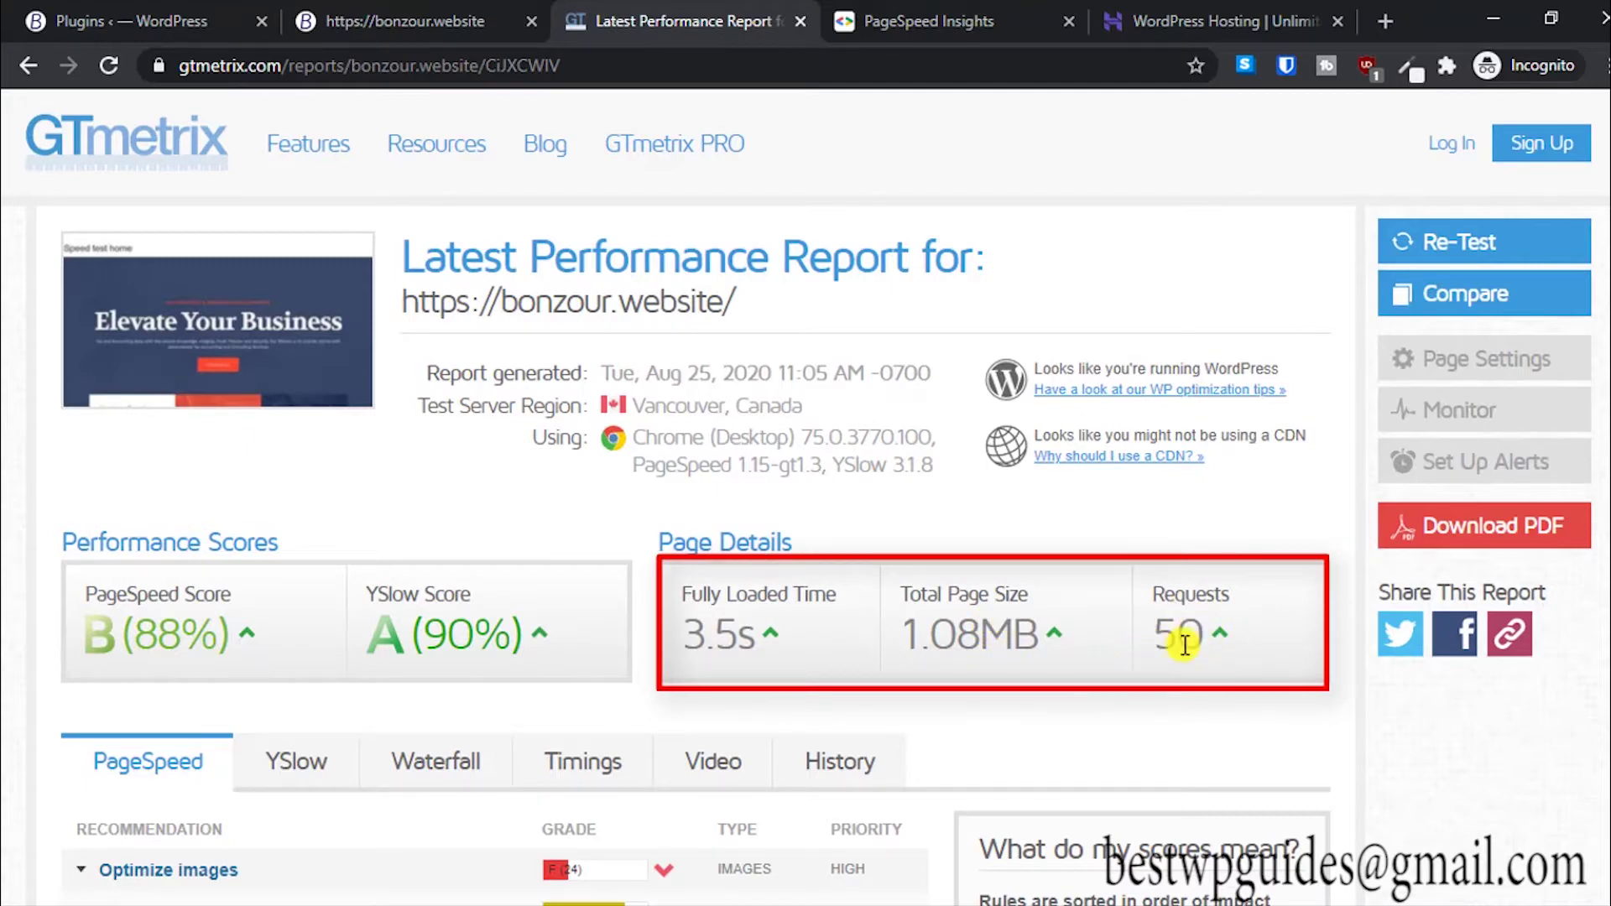
scroll(1180, 643, down, 3)
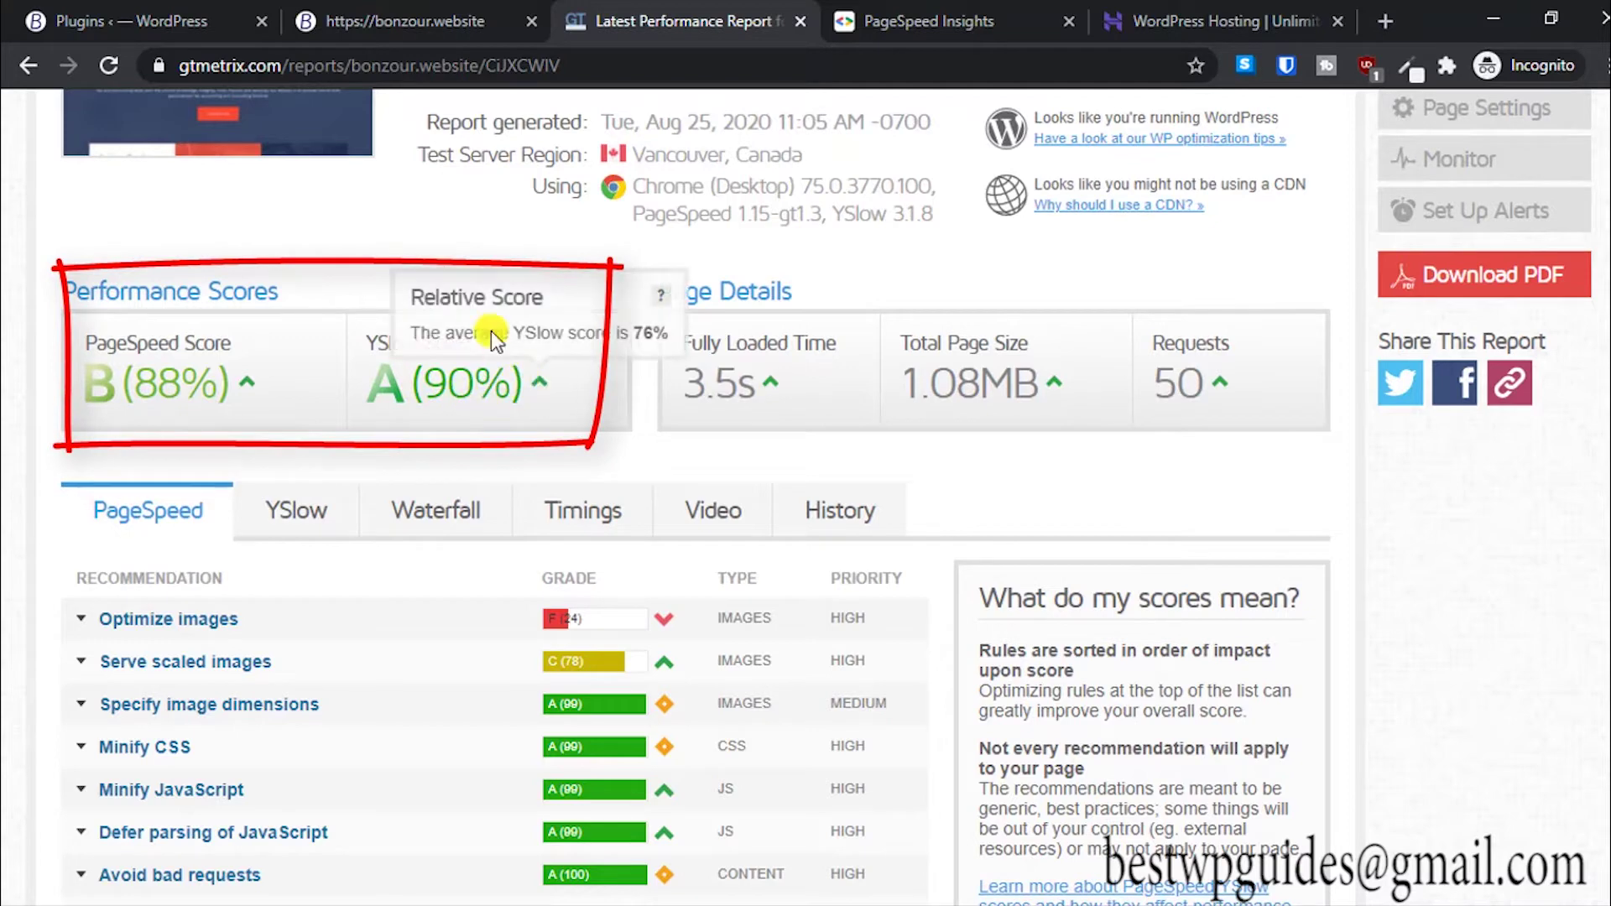
Search for "litespeed" among the plugins available to add to the WordPress site.
click(104, 10)
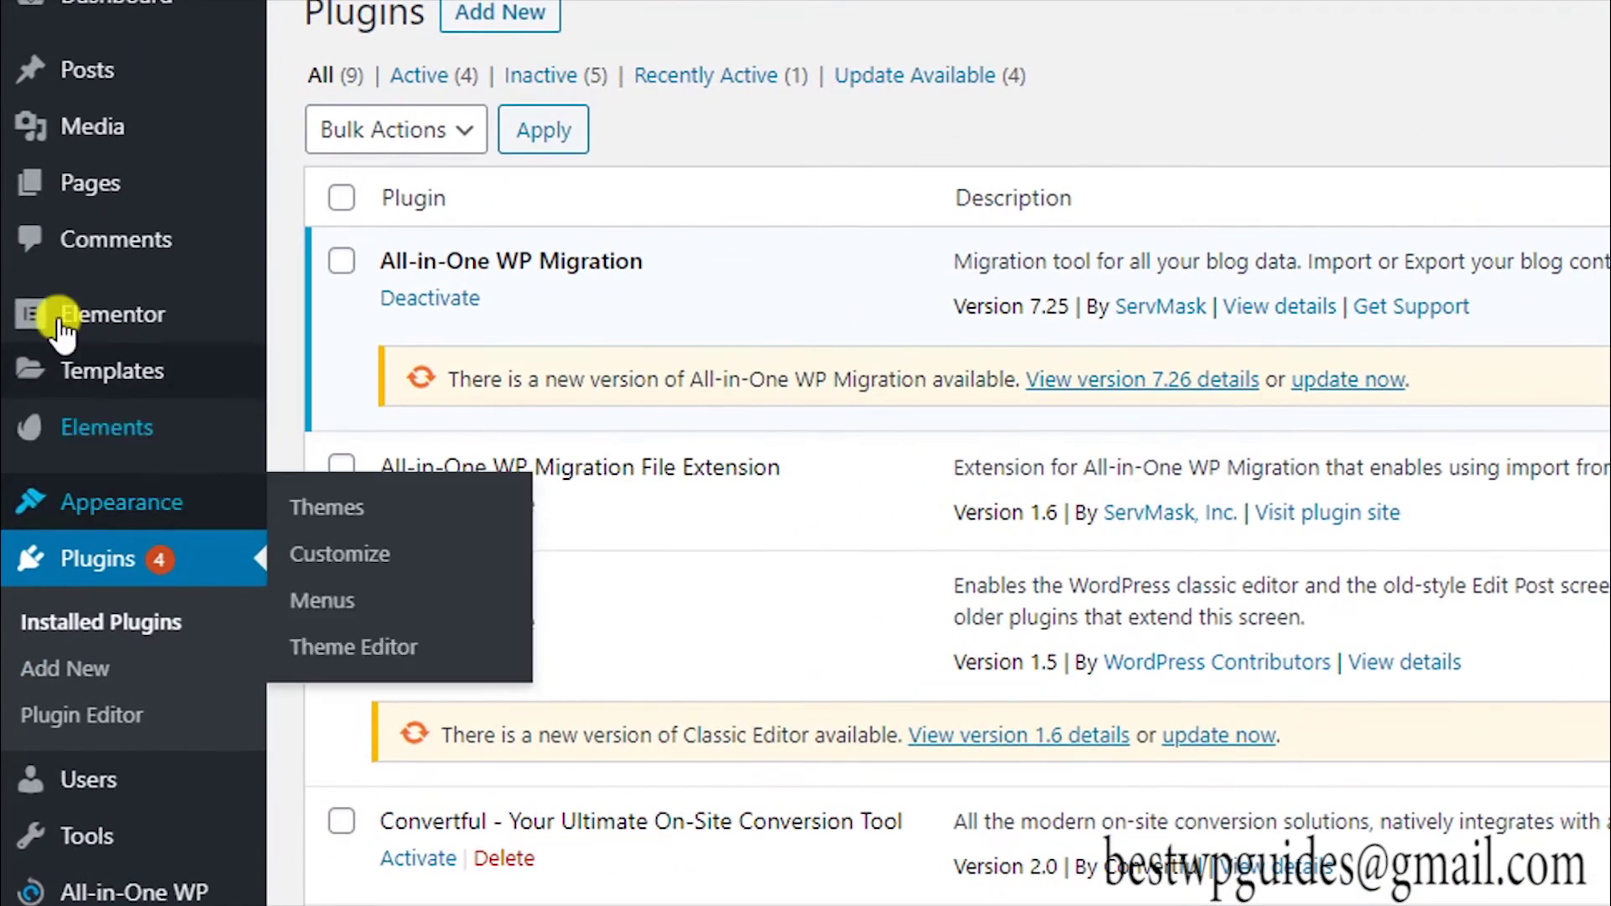
scroll(43, 712, down, 4)
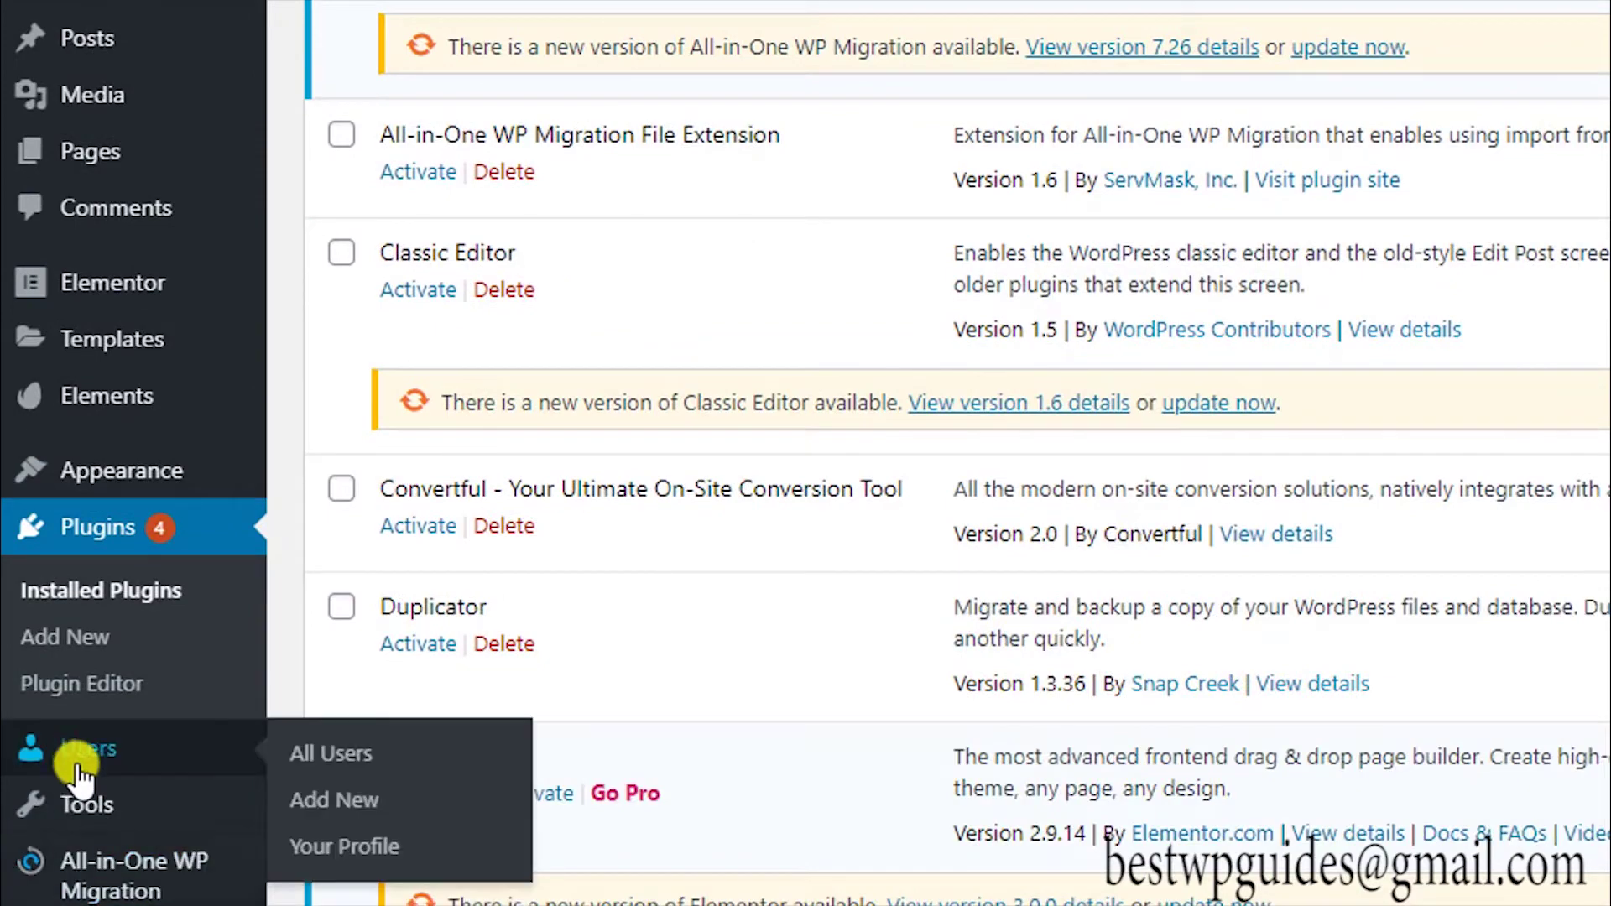
click(91, 644)
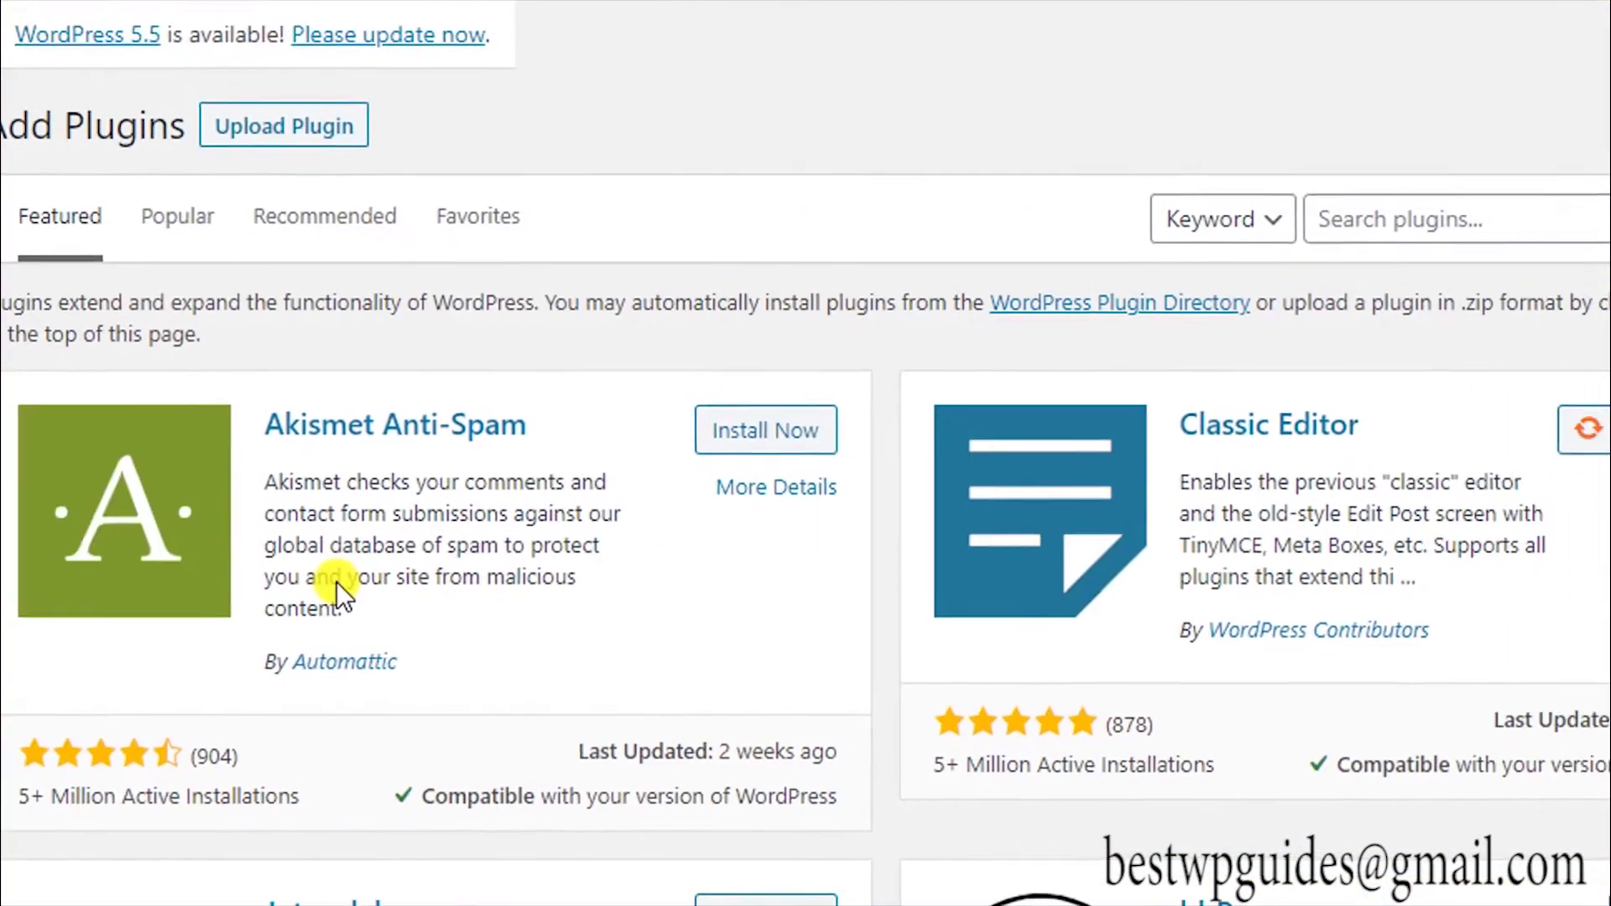
click(1234, 212)
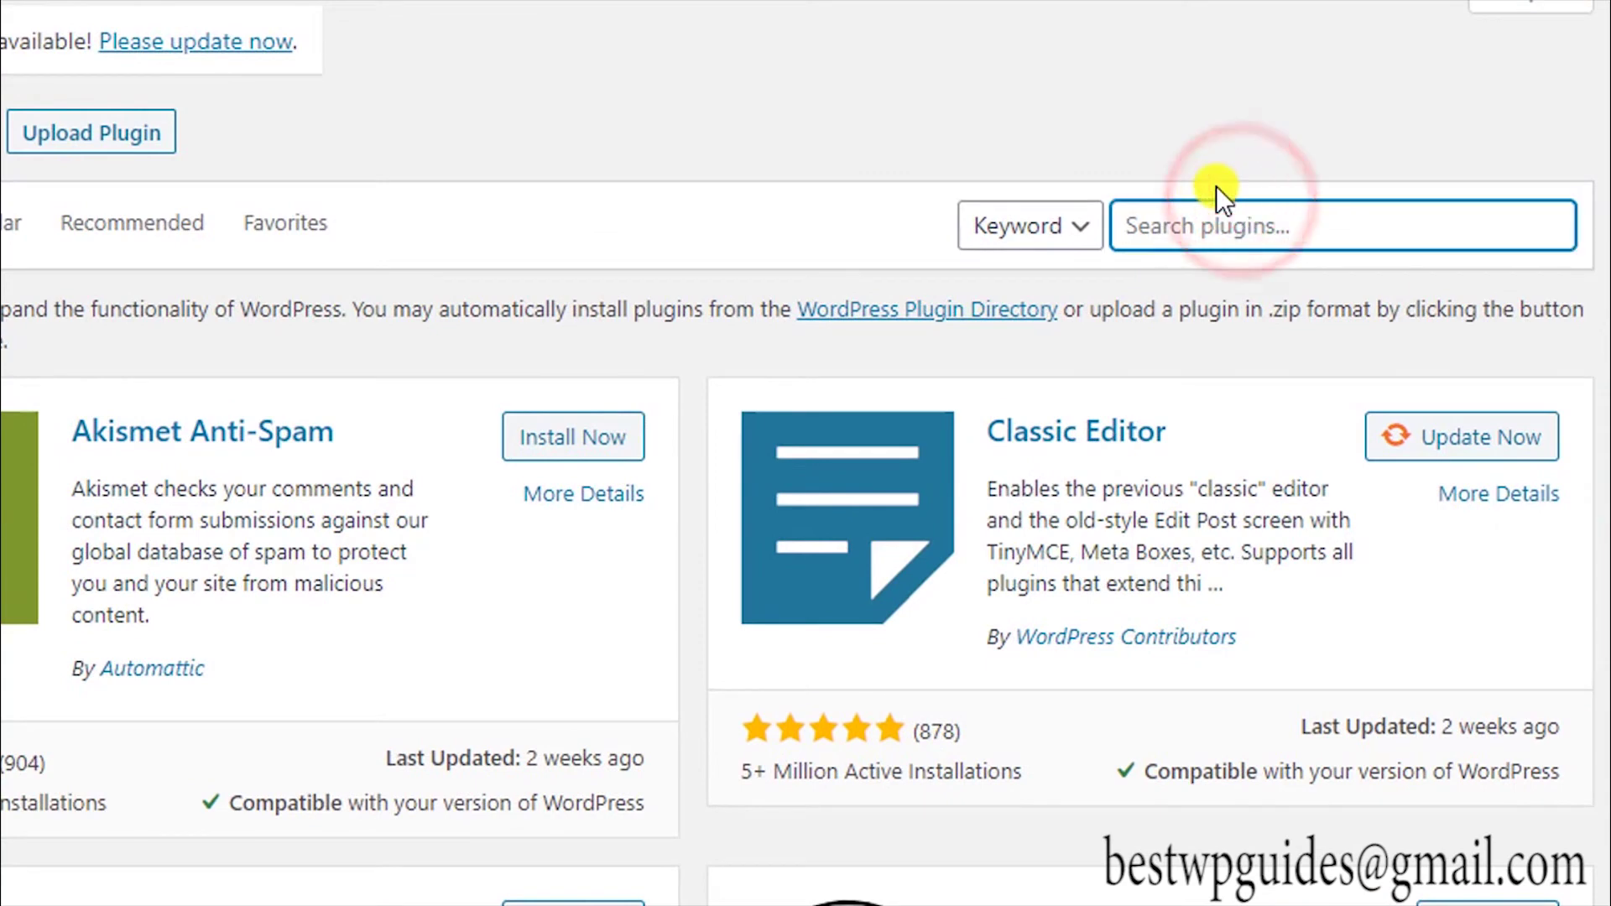
text(lit)
key(BackSpace)
text(es)
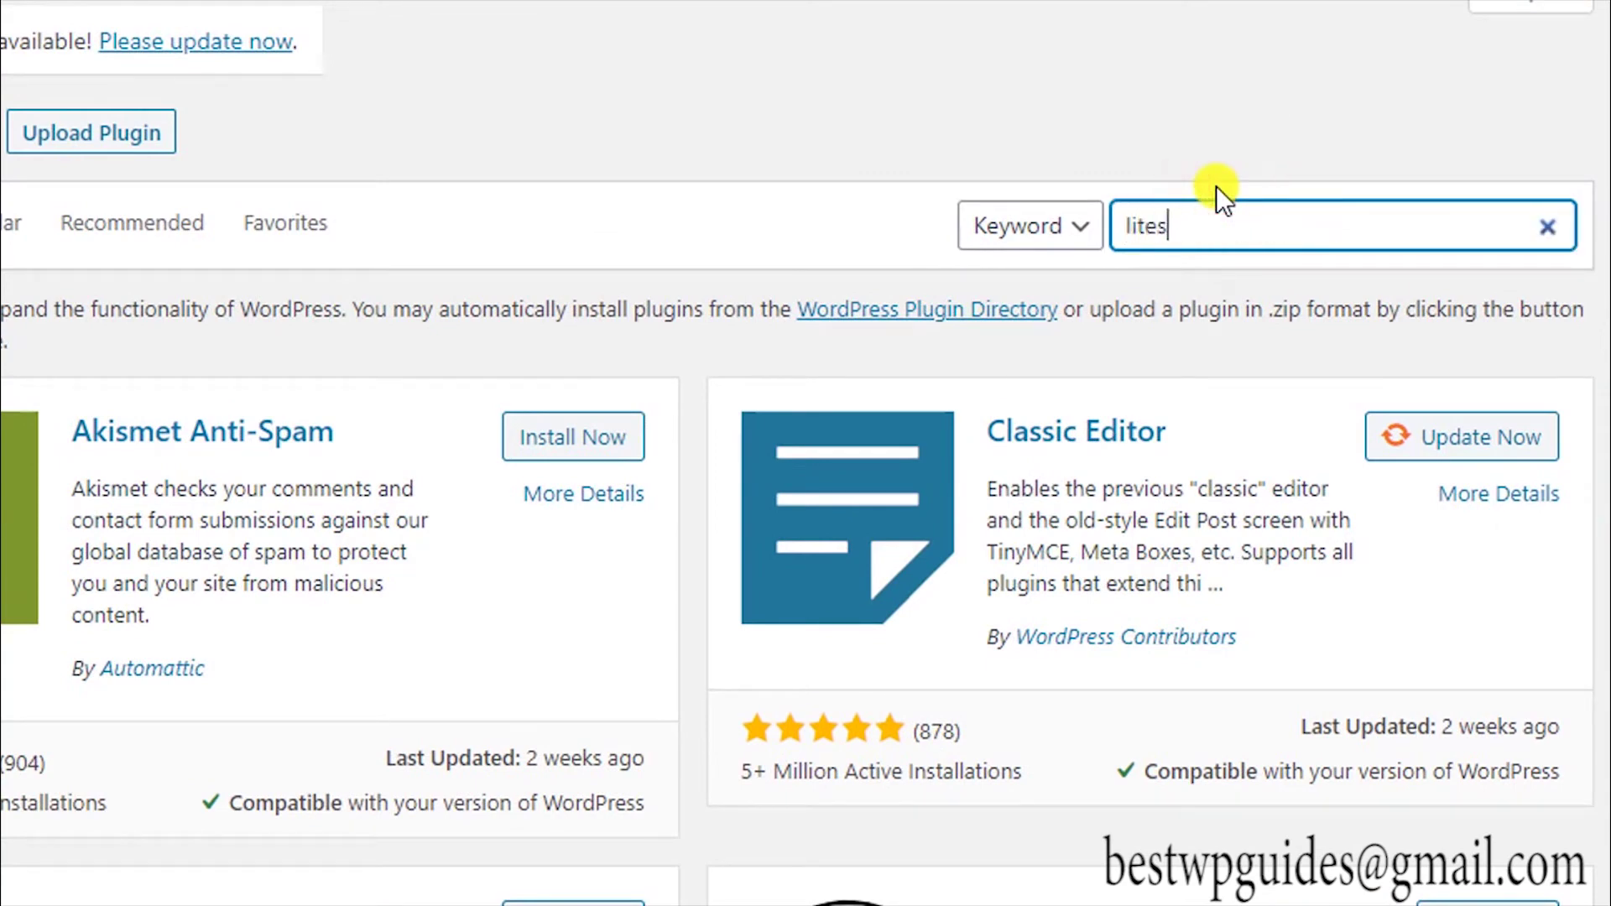
text(peed)
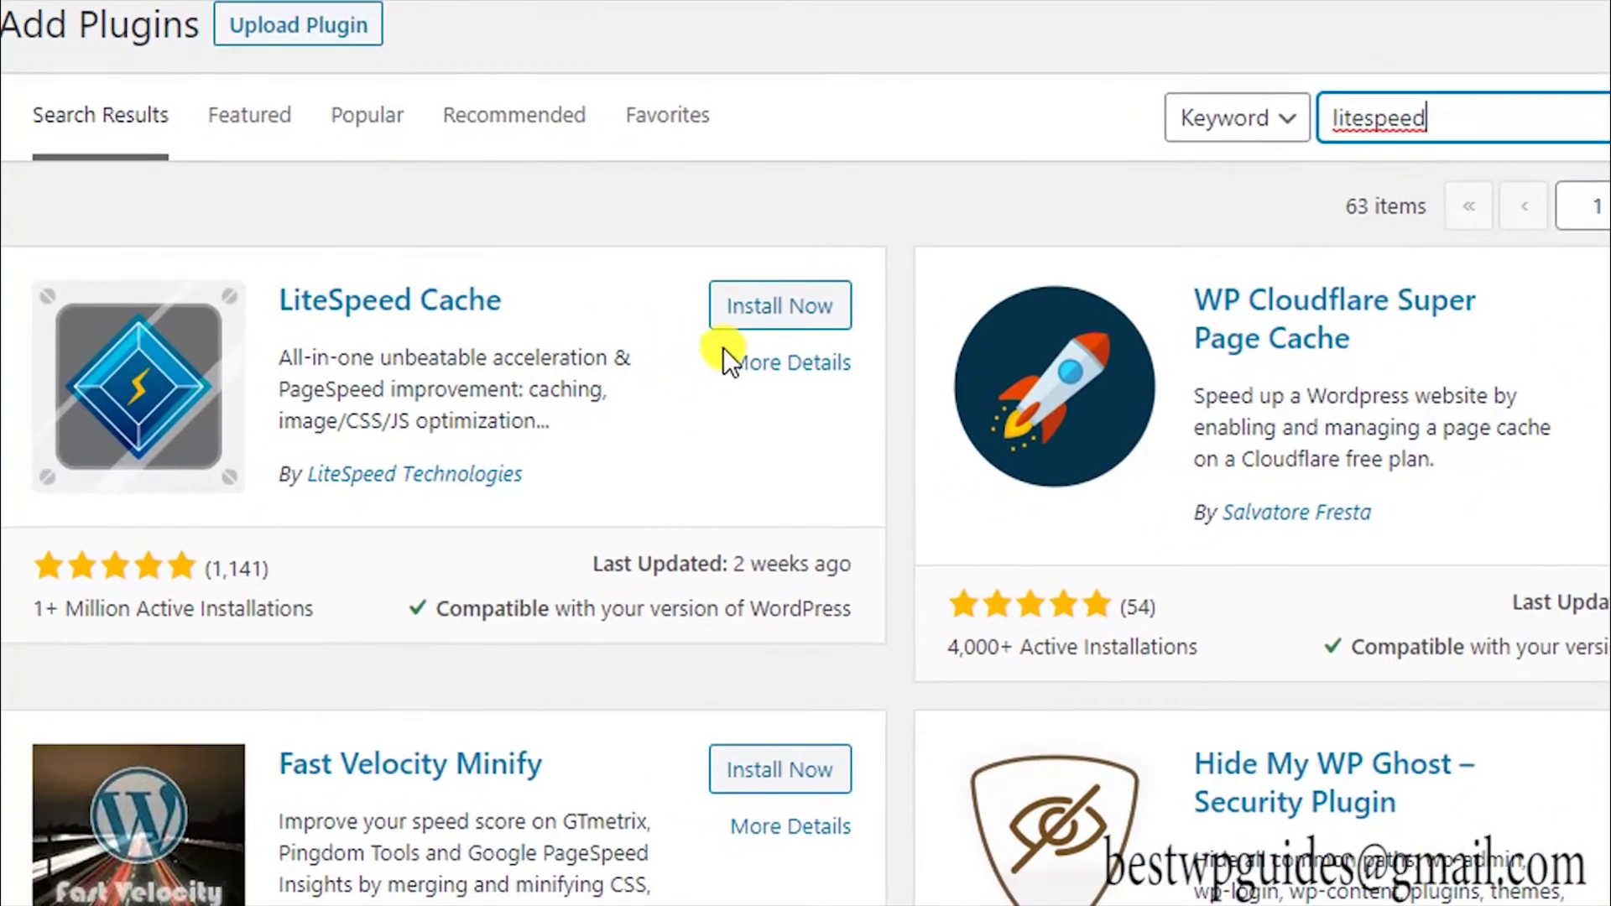
Install and activate the LiteSpeed Cache plugin, and locate its entry in the installed plugins list.
click(755, 309)
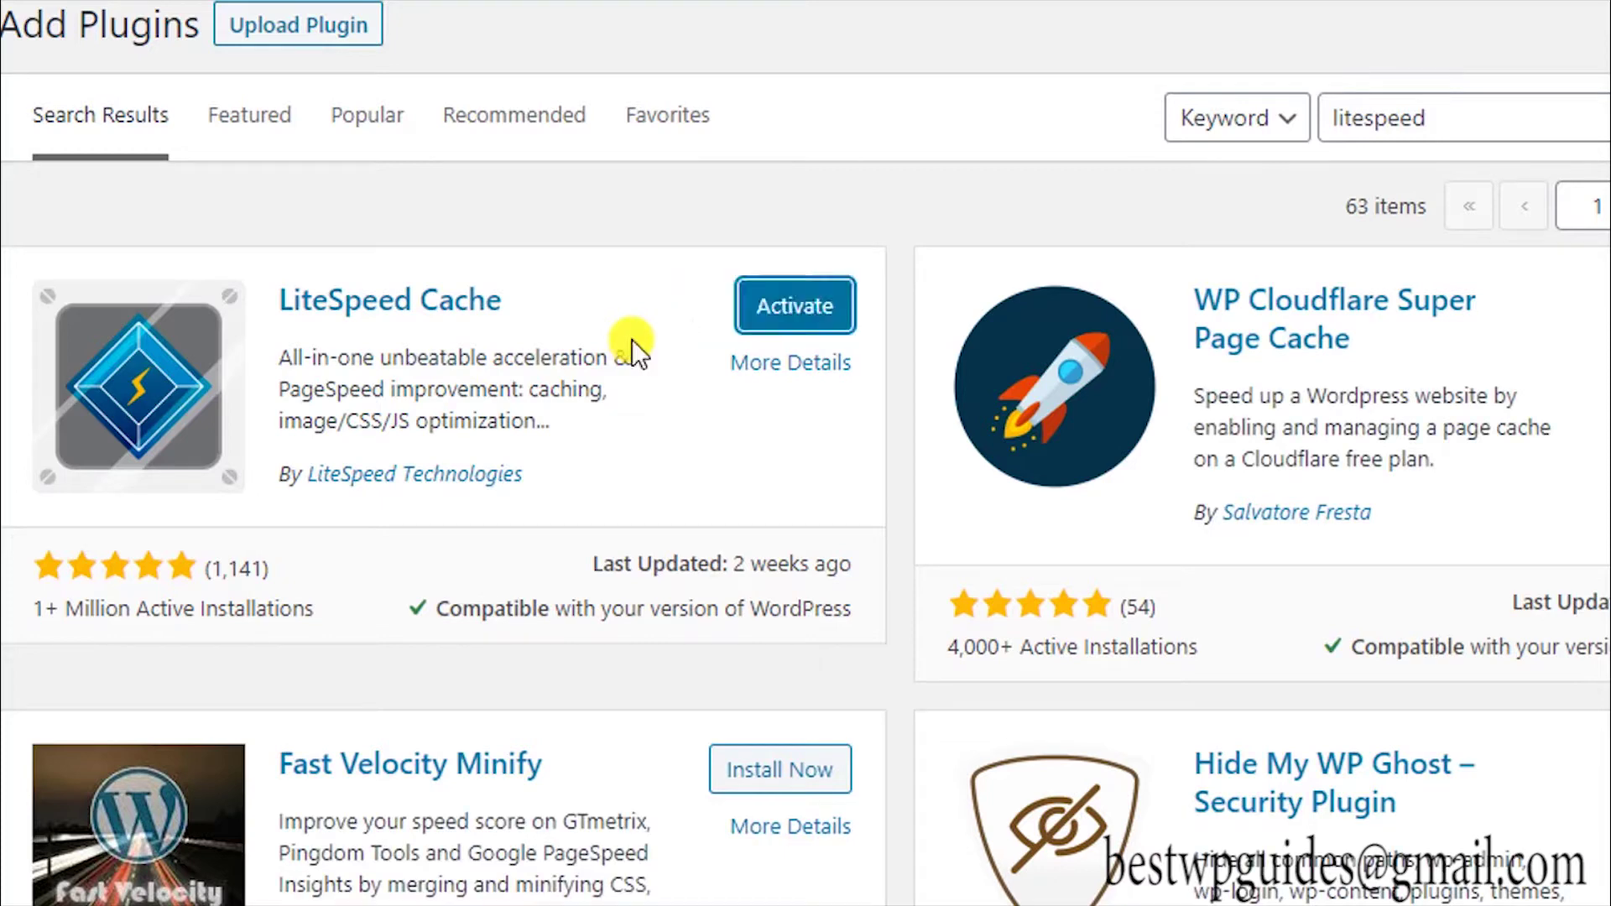
click(764, 304)
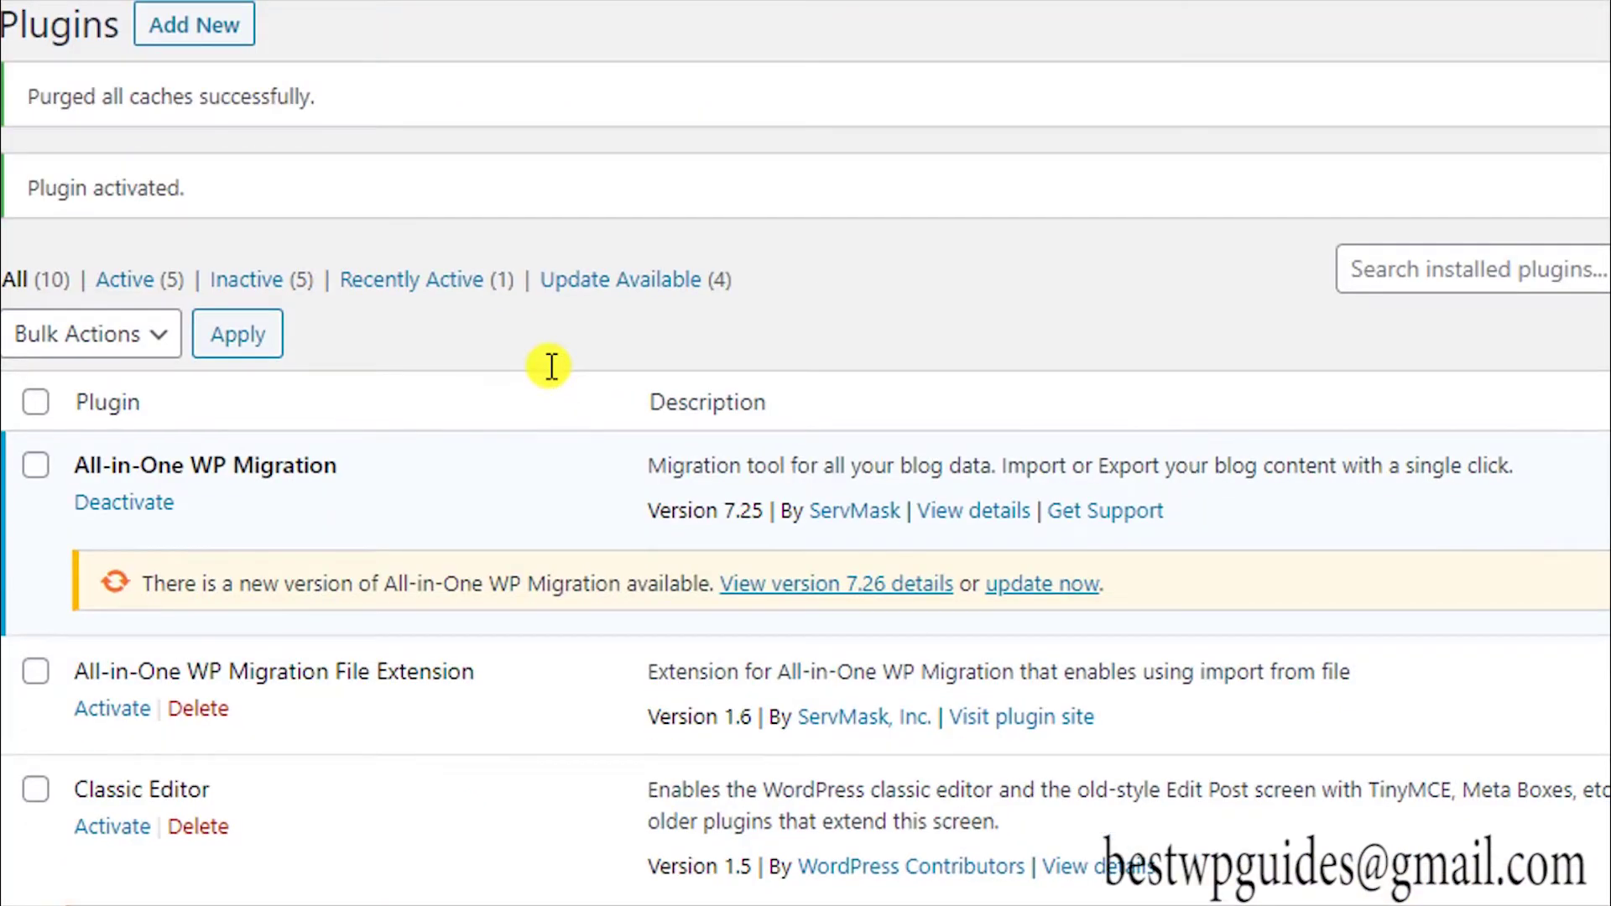
scroll(551, 366, down, 4)
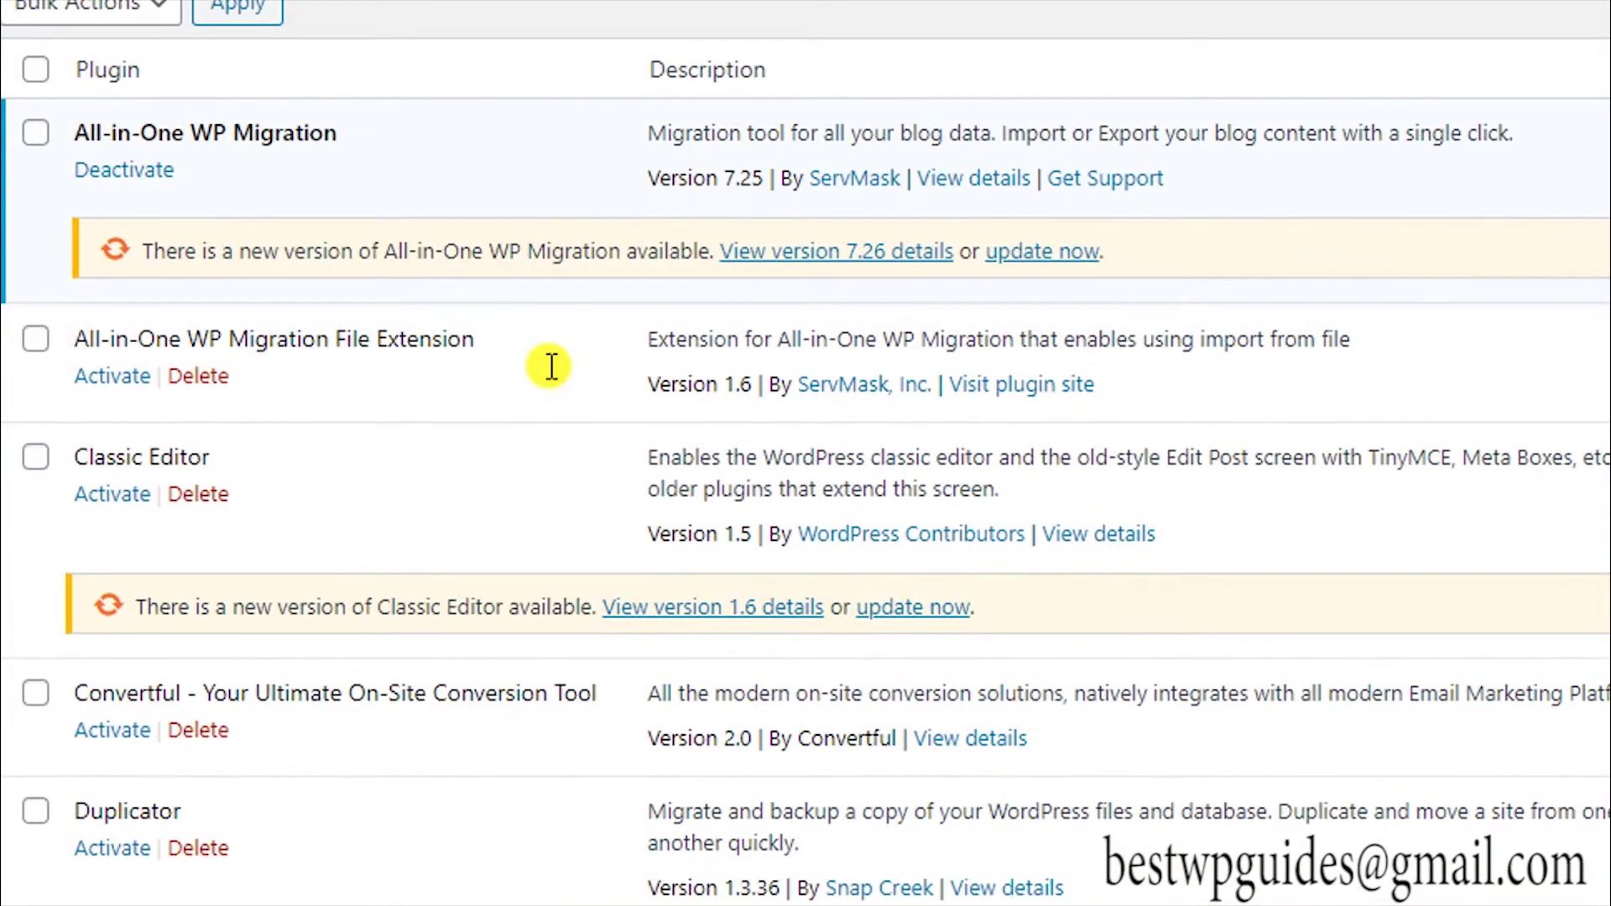
scroll(551, 367, down, 4)
scroll(551, 367, down, 4)
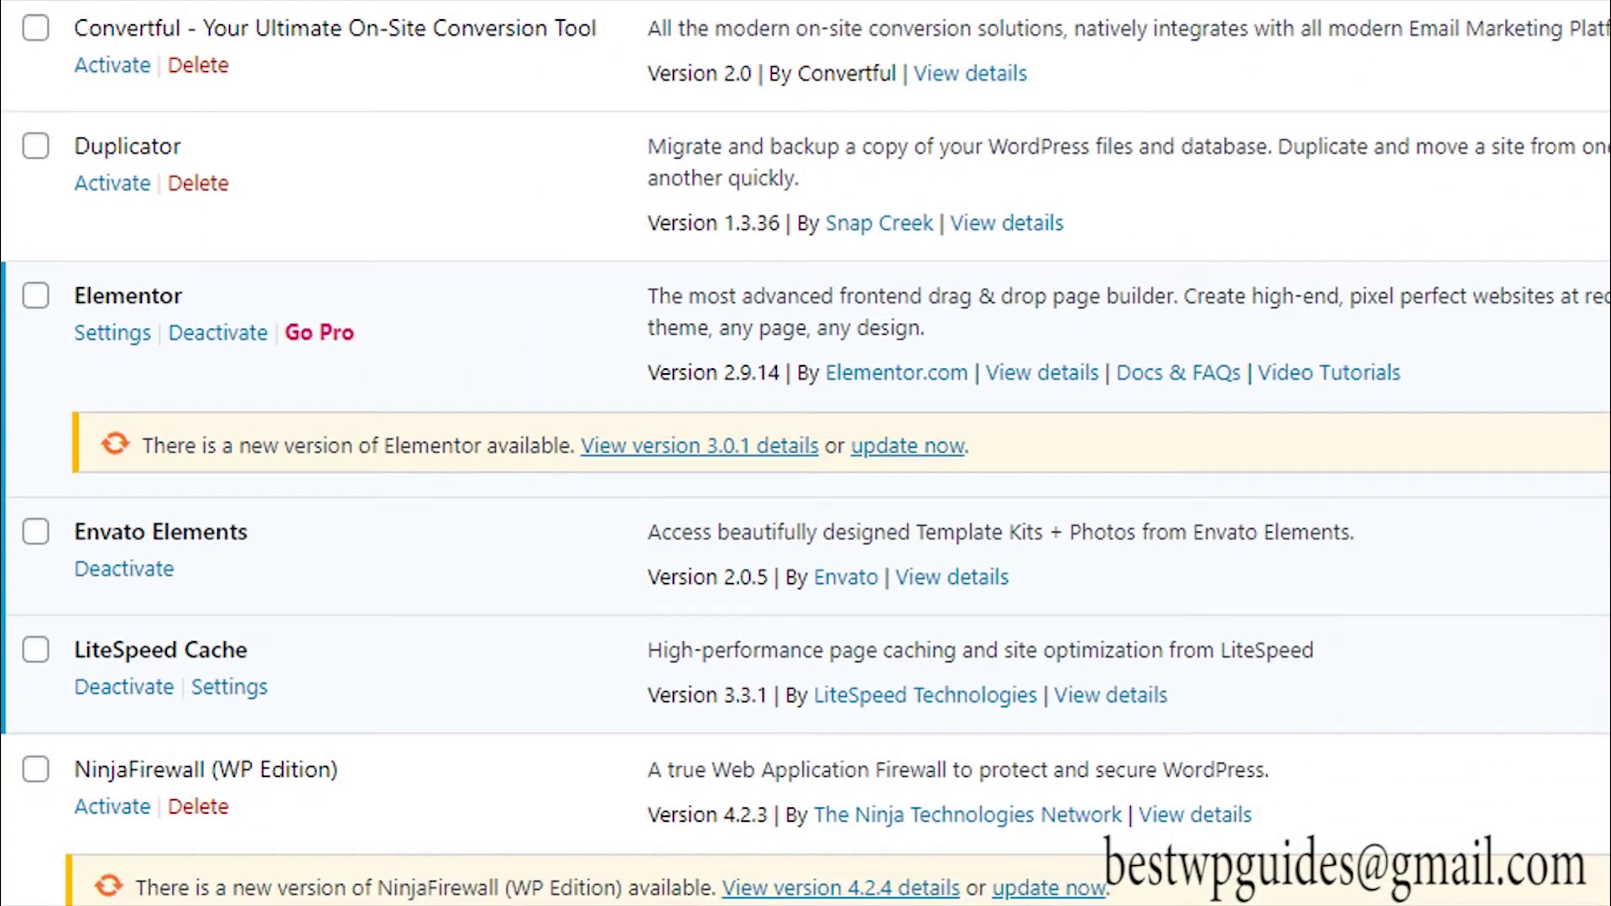
scroll(805, 453, down, 2)
scroll(805, 453, up, 2)
scroll(805, 453, down, 4)
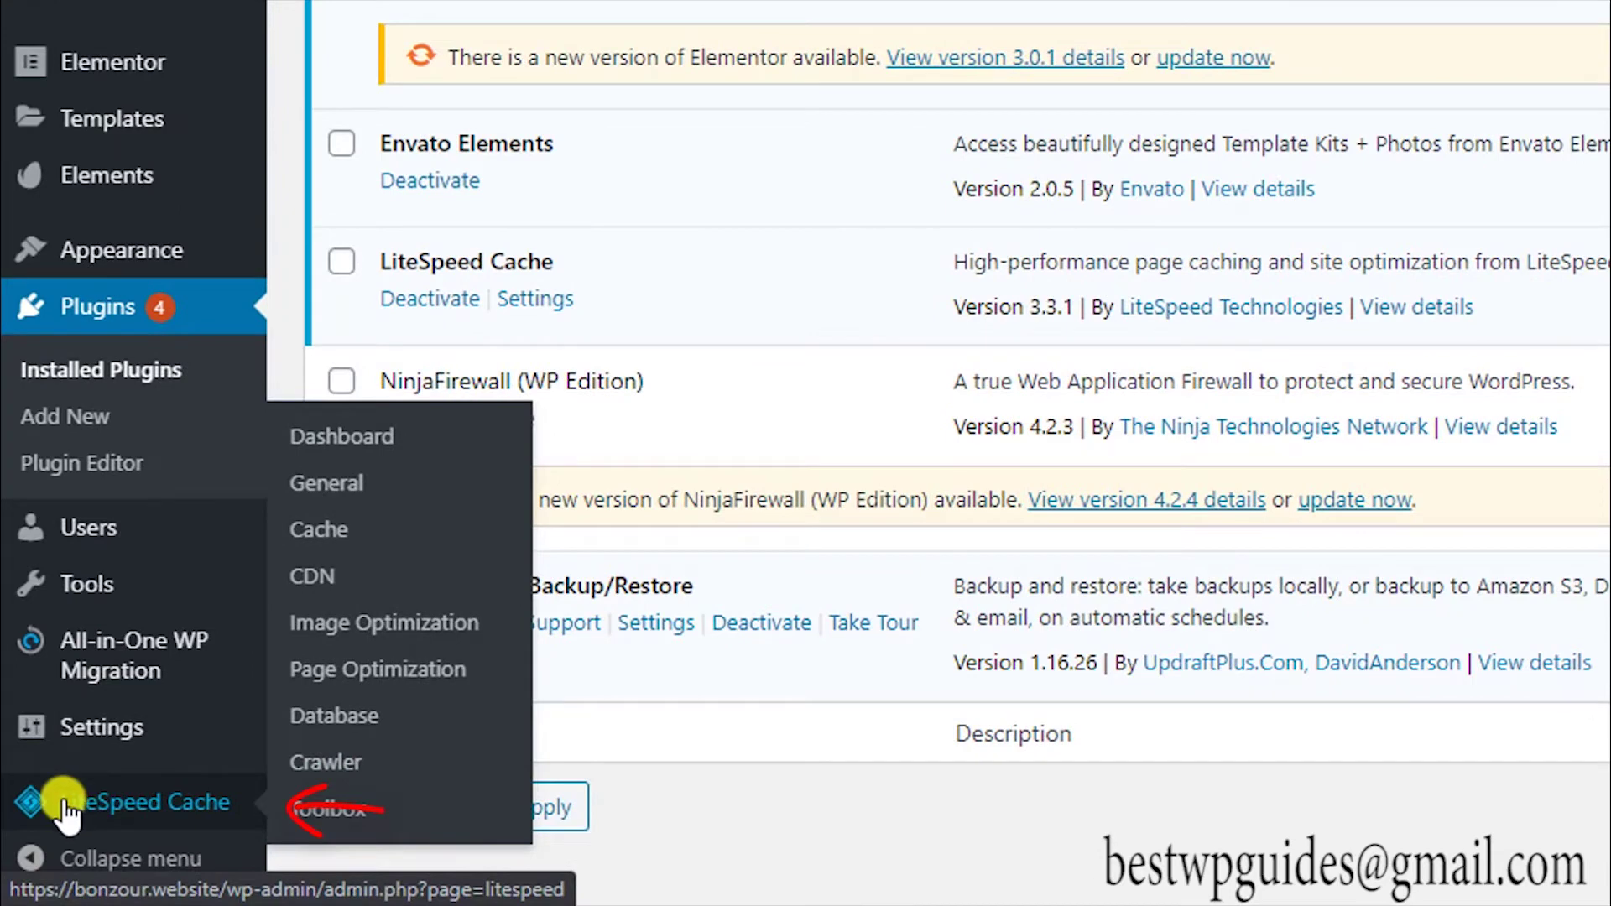
Look over the LiteSpeed Cache dashboard, including page load time, image optimization summary and cache status.
click(344, 436)
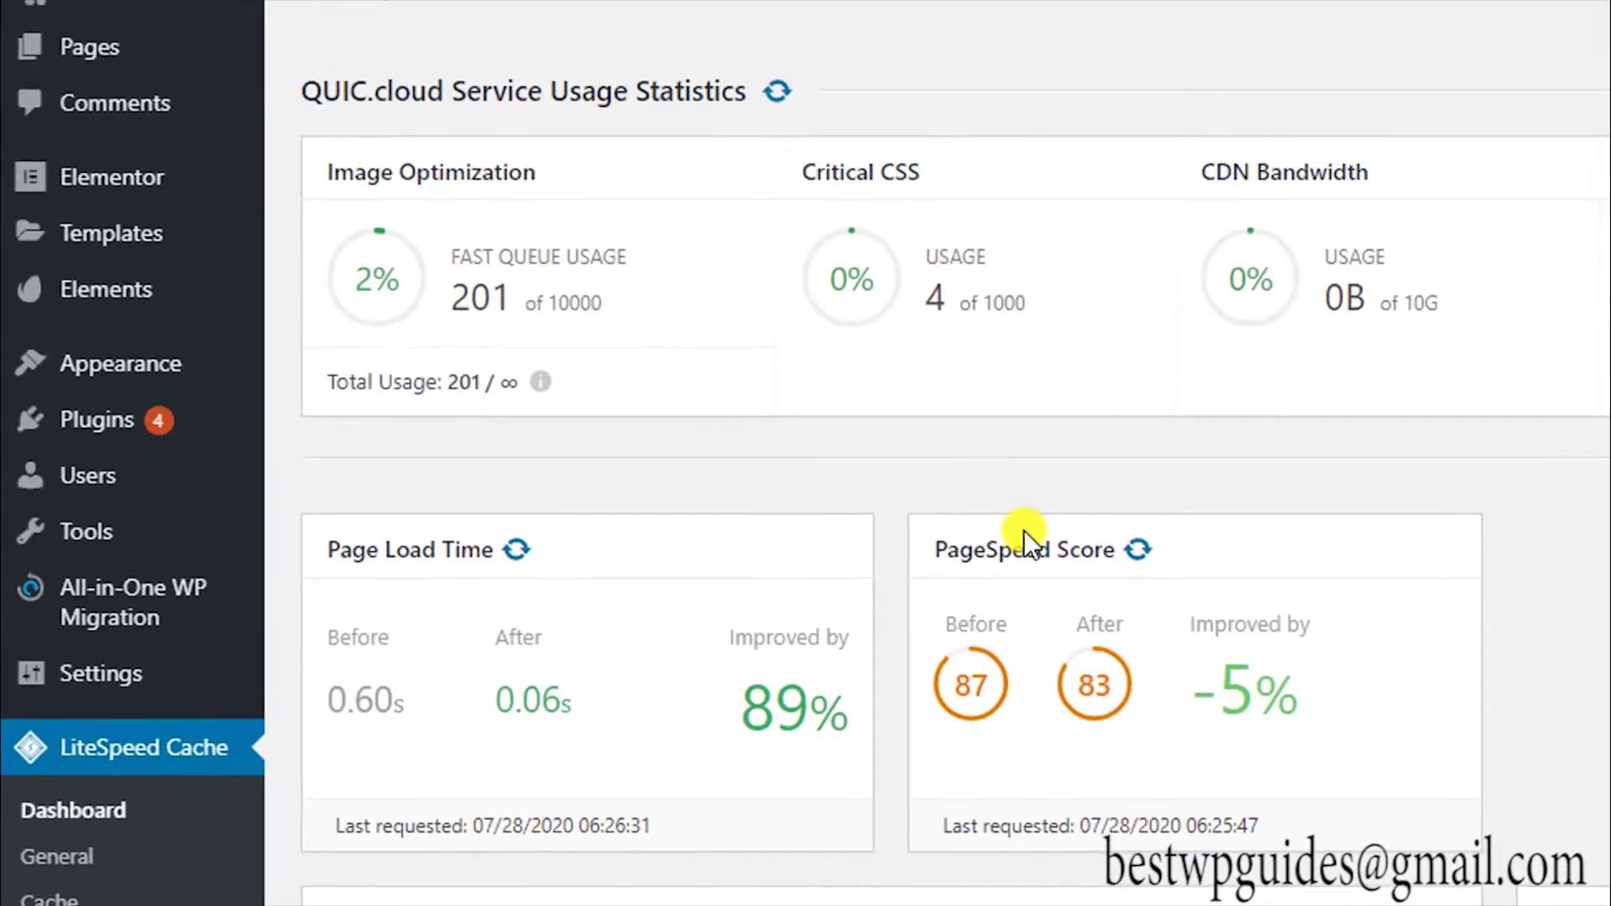
scroll(1020, 530, down, 3)
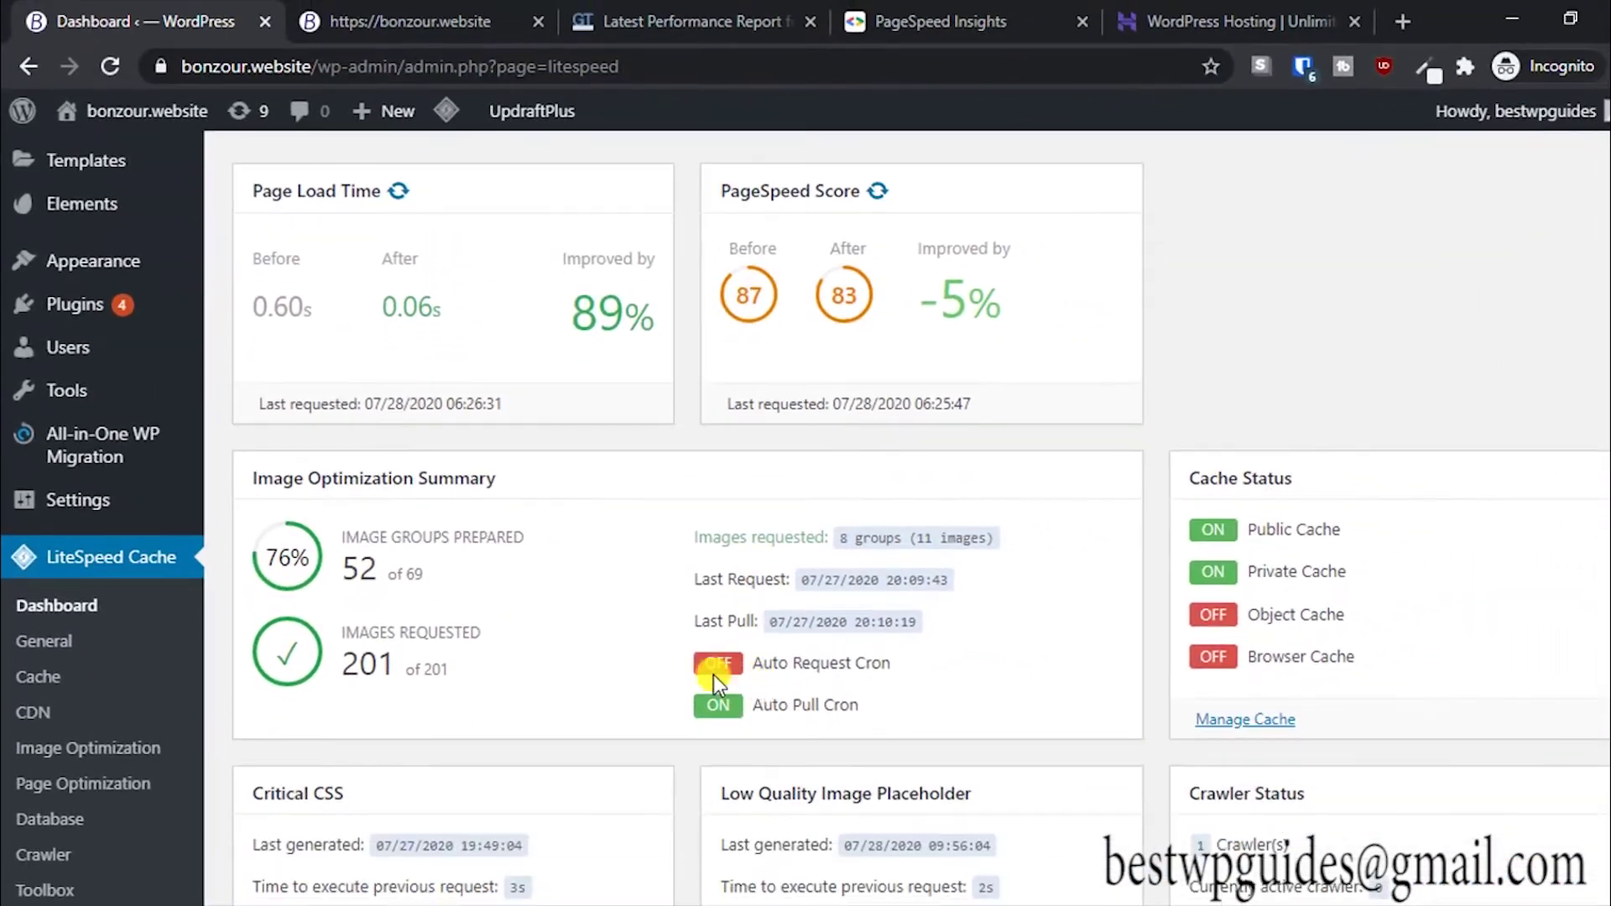
scroll(863, 760, down, 2)
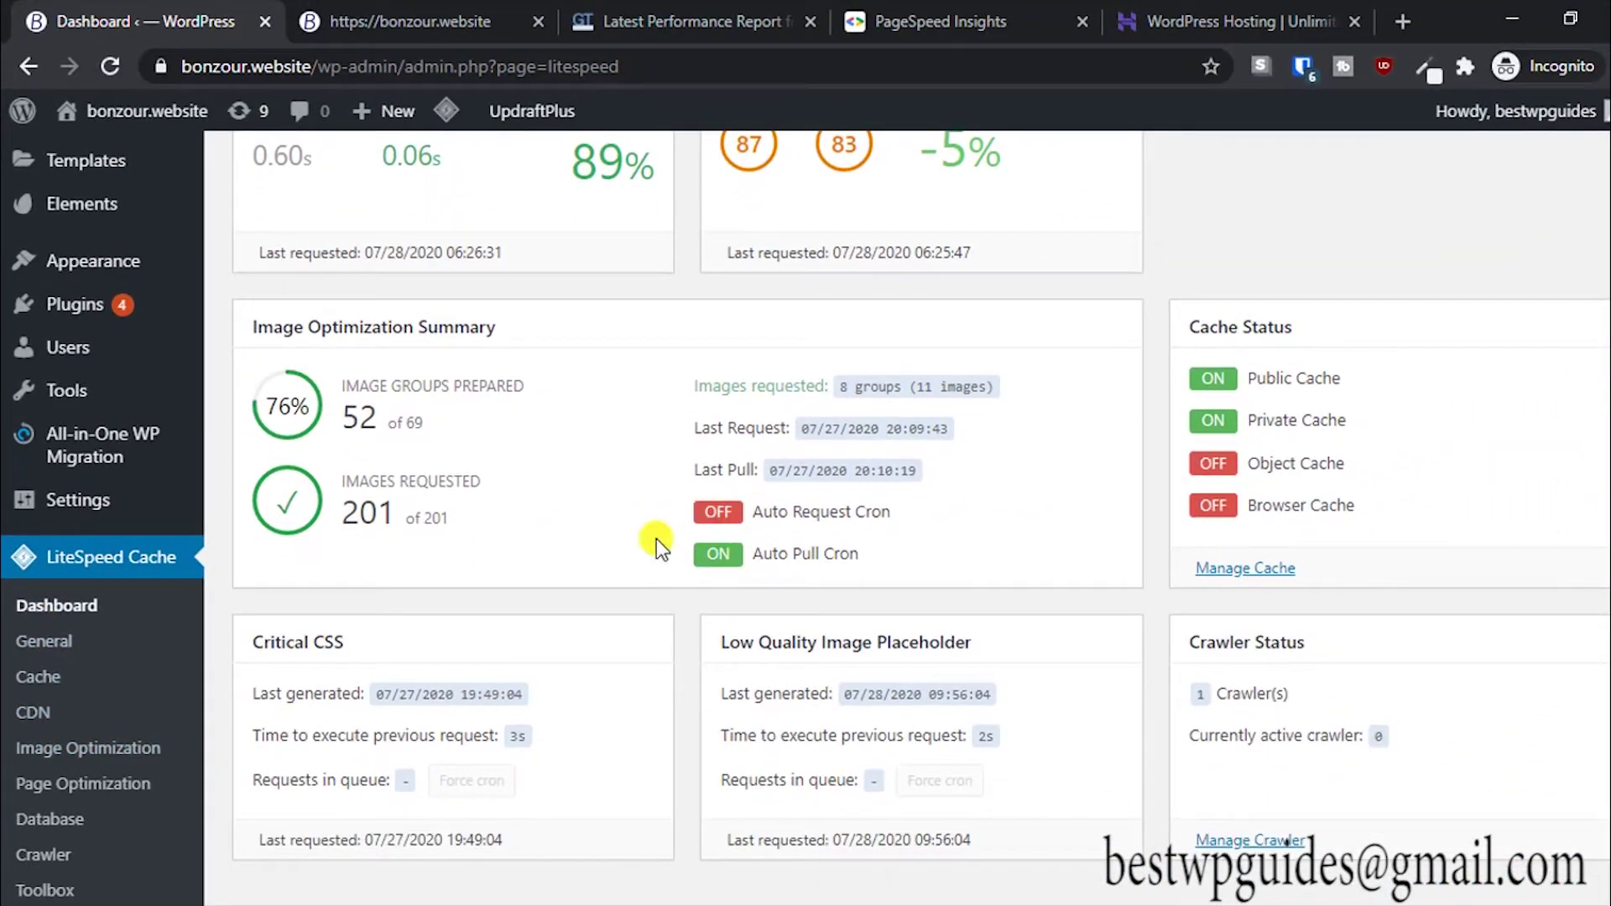
Review LiteSpeed Cache's cache control settings and save the options from the TTL settings, keeping the existing values.
click(38, 676)
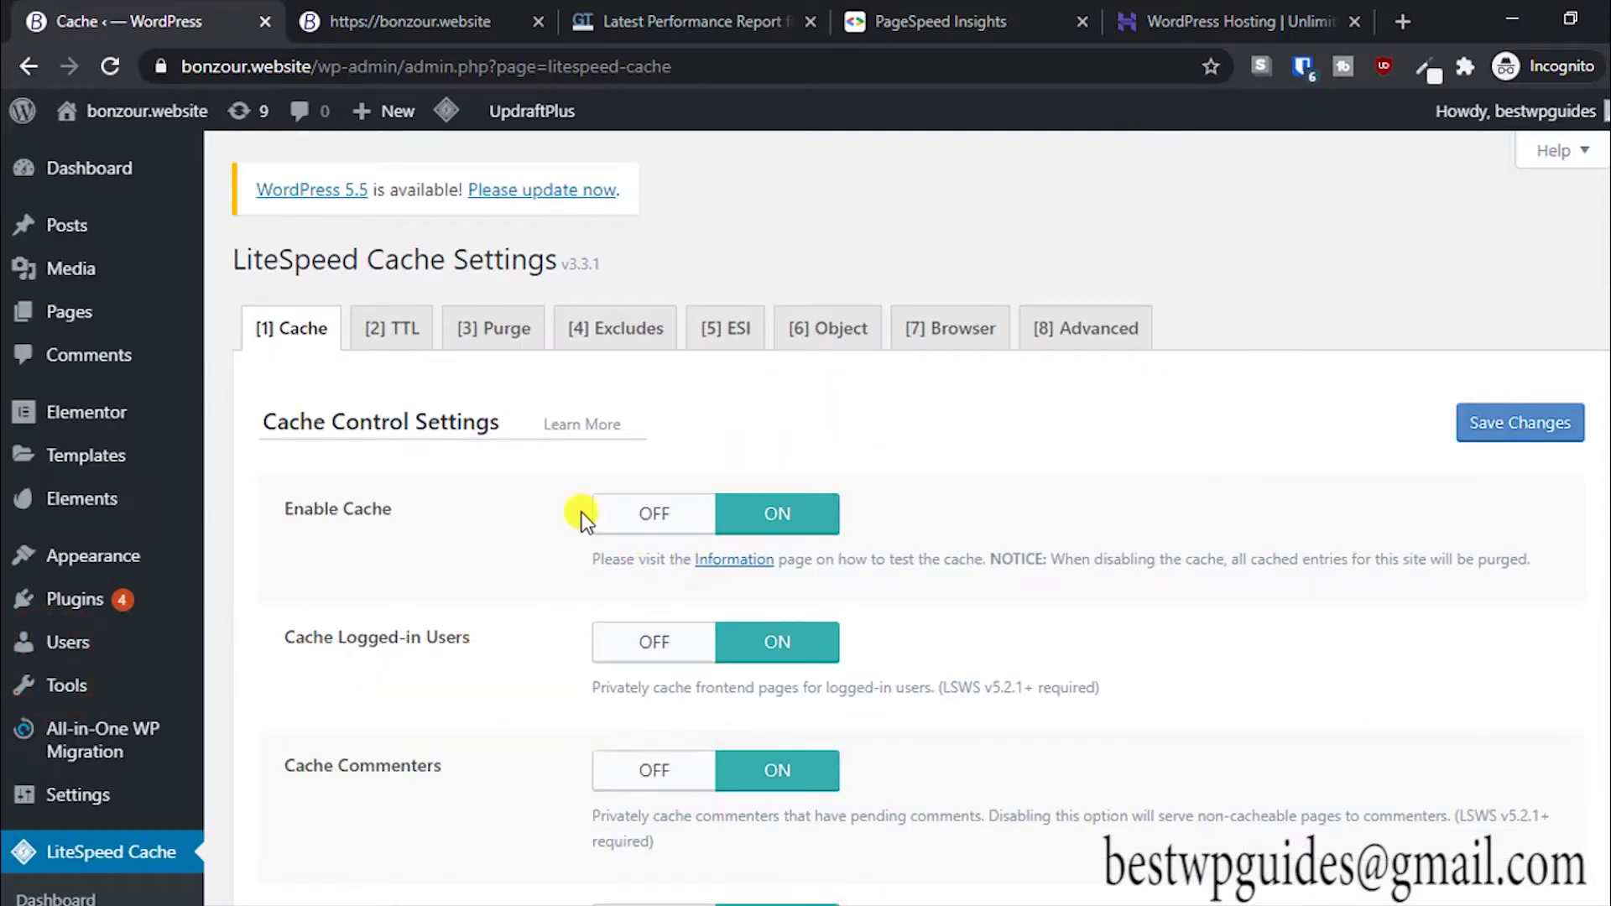
scroll(613, 549, down, 3)
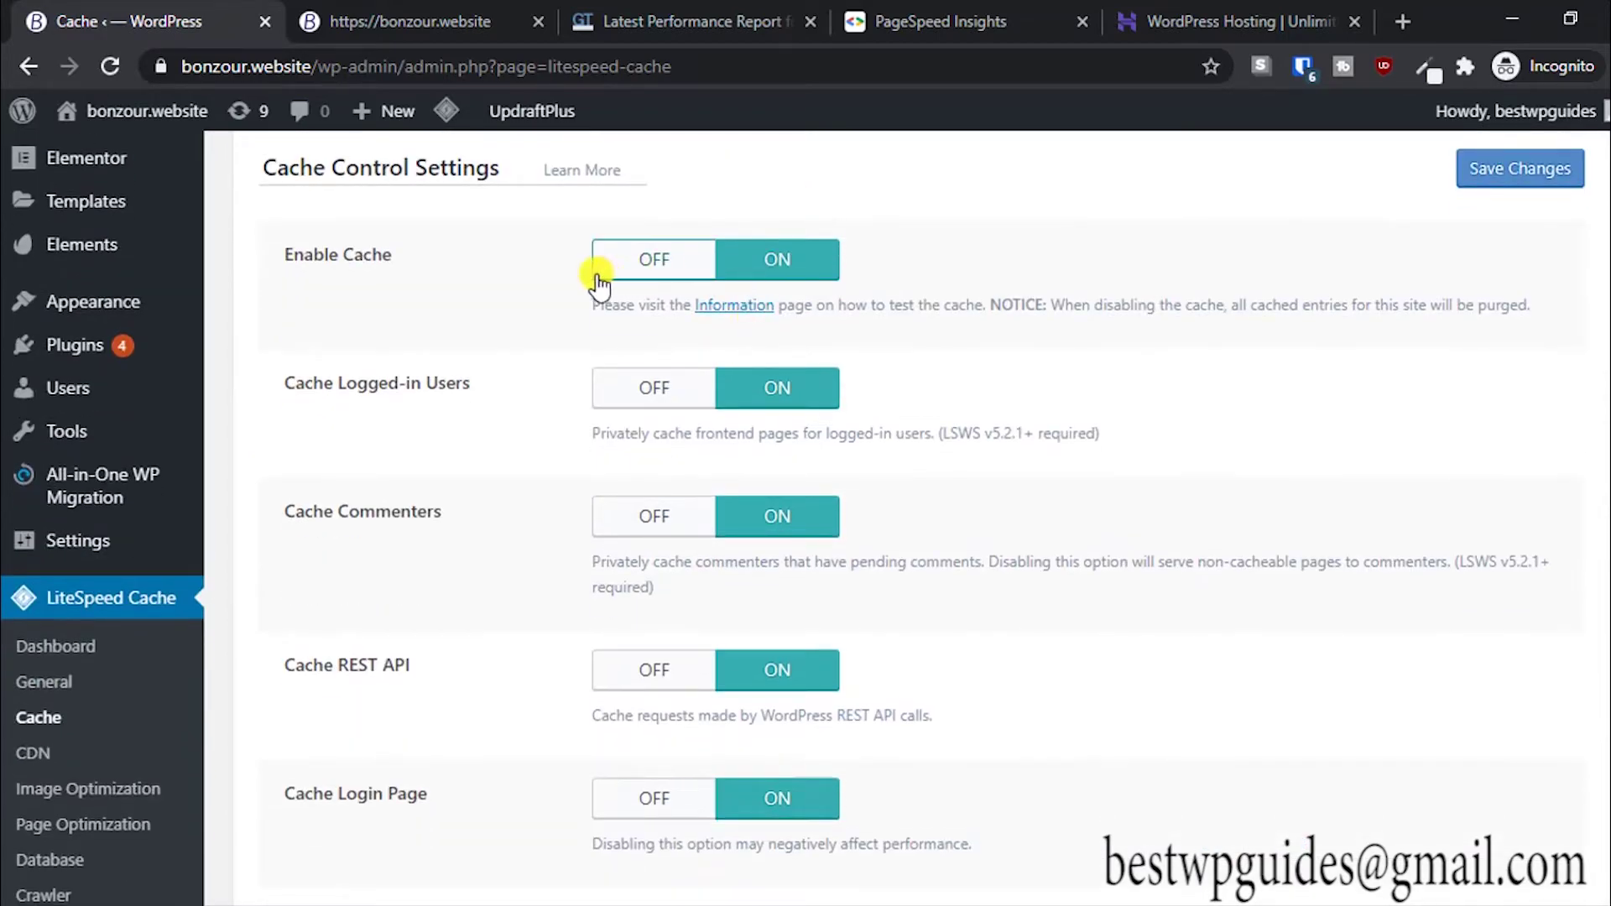
scroll(837, 378, down, 5)
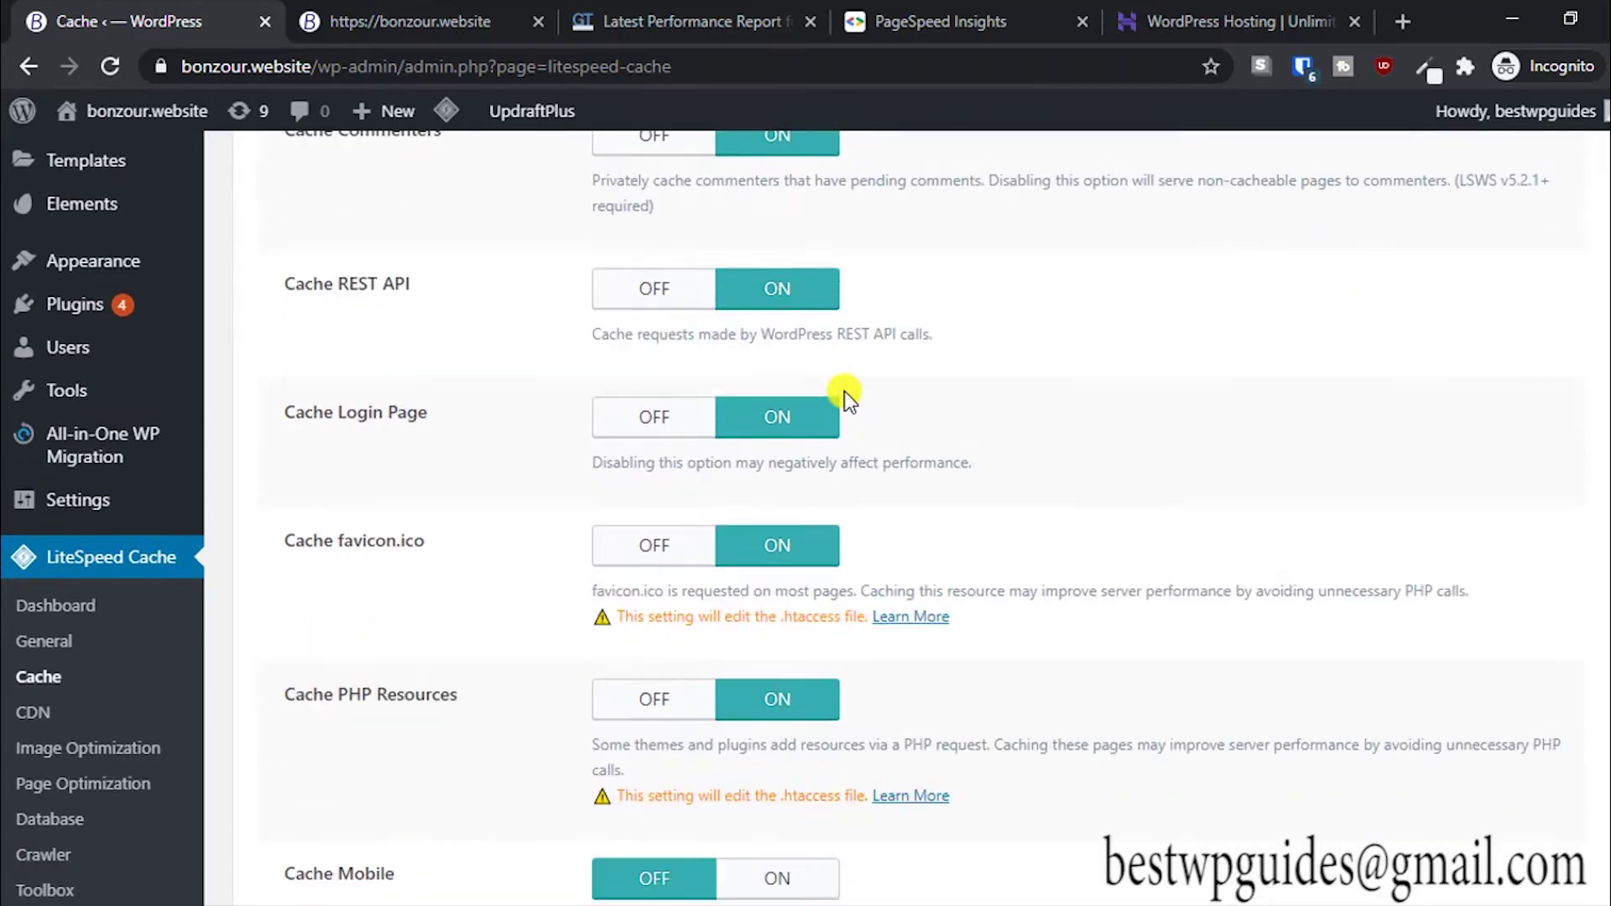
scroll(844, 401, up, 3)
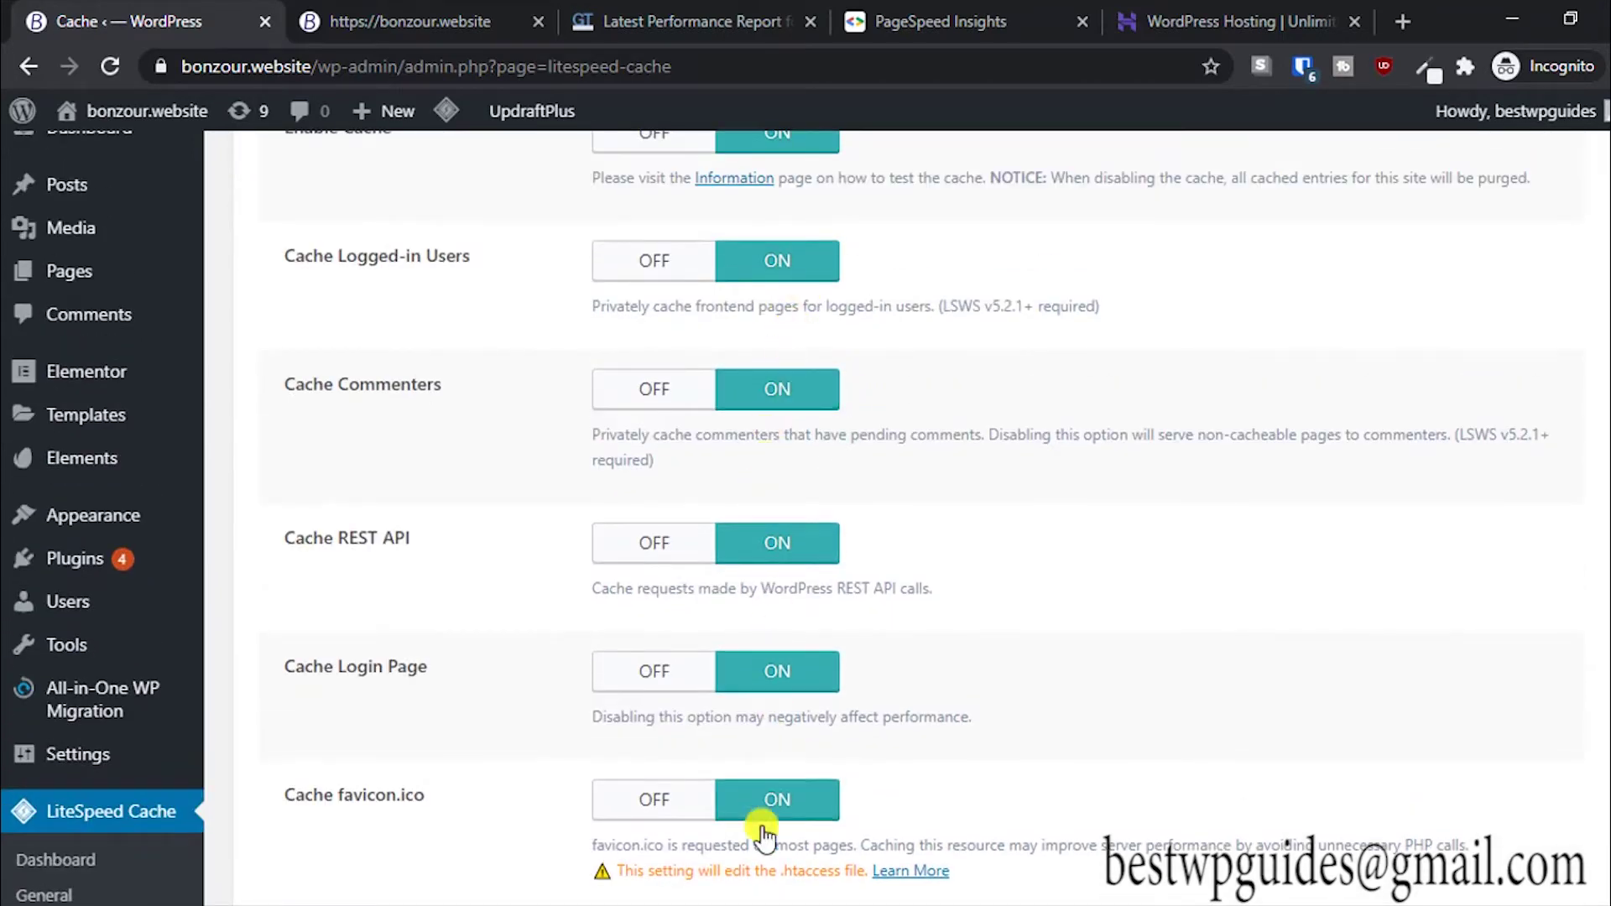
scroll(1151, 814, down, 6)
scroll(1150, 814, down, 15)
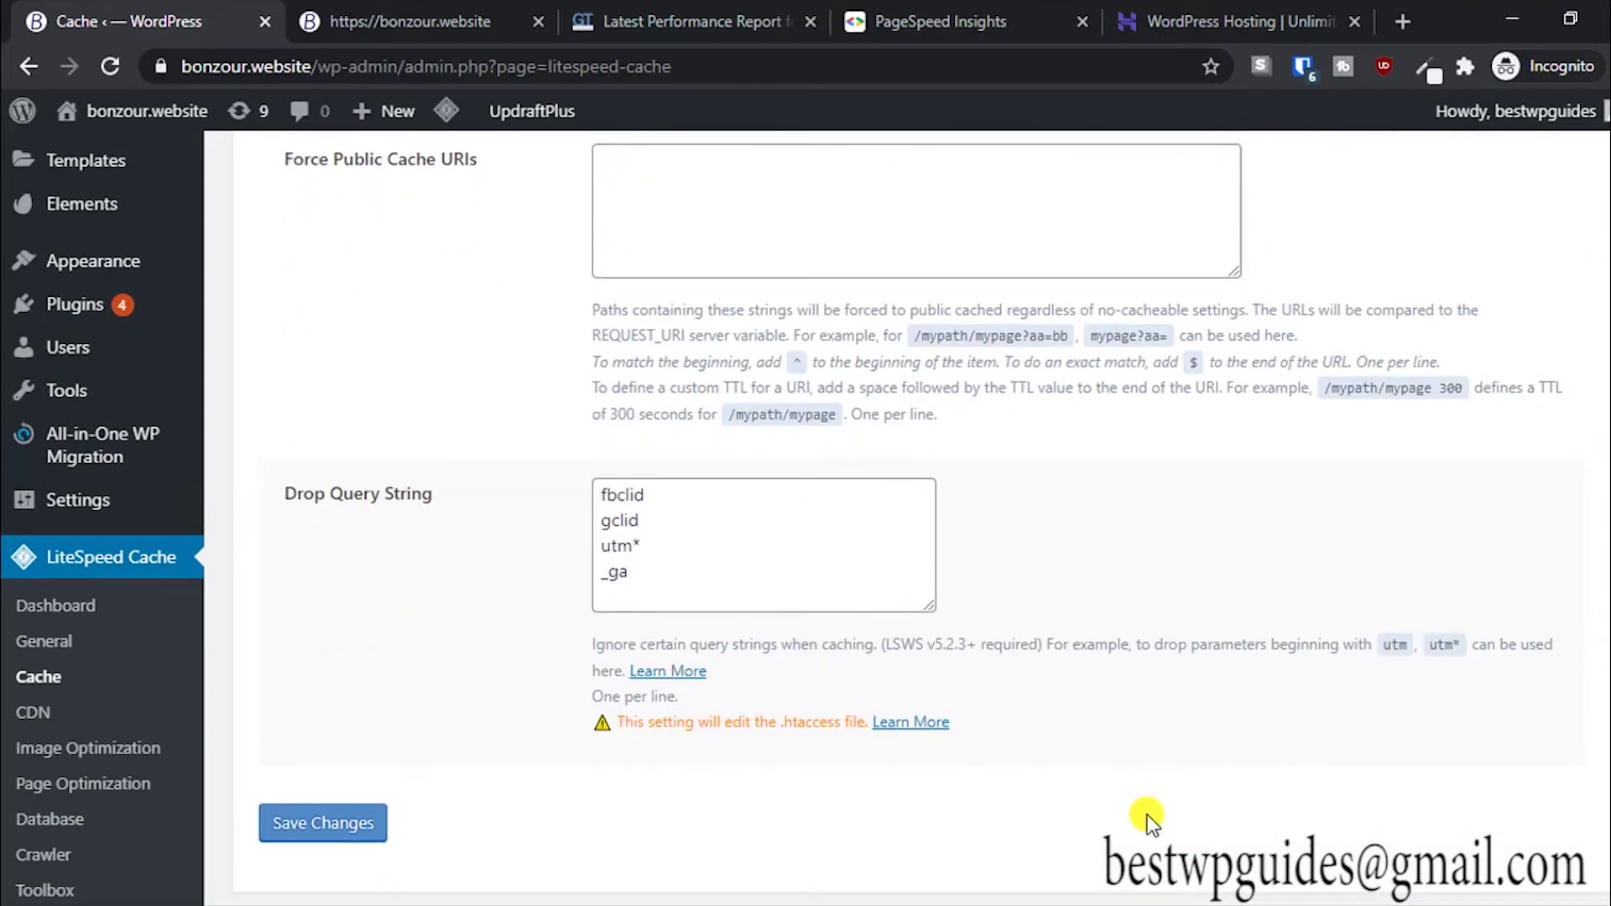
scroll(1144, 810, up, 15)
scroll(1144, 807, up, 9)
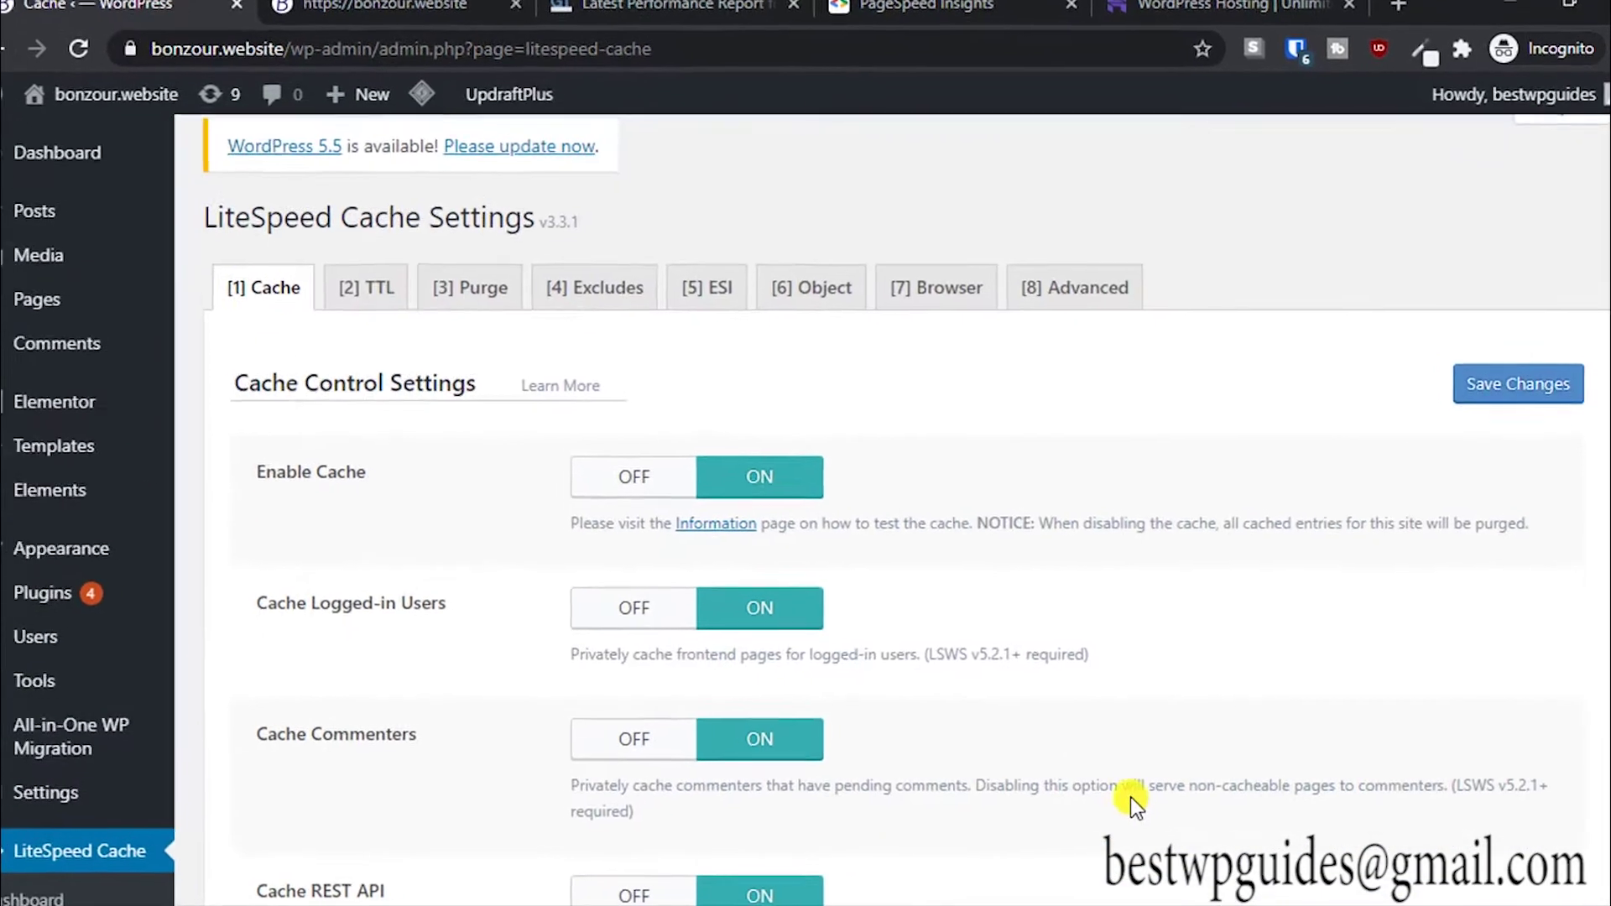
click(386, 295)
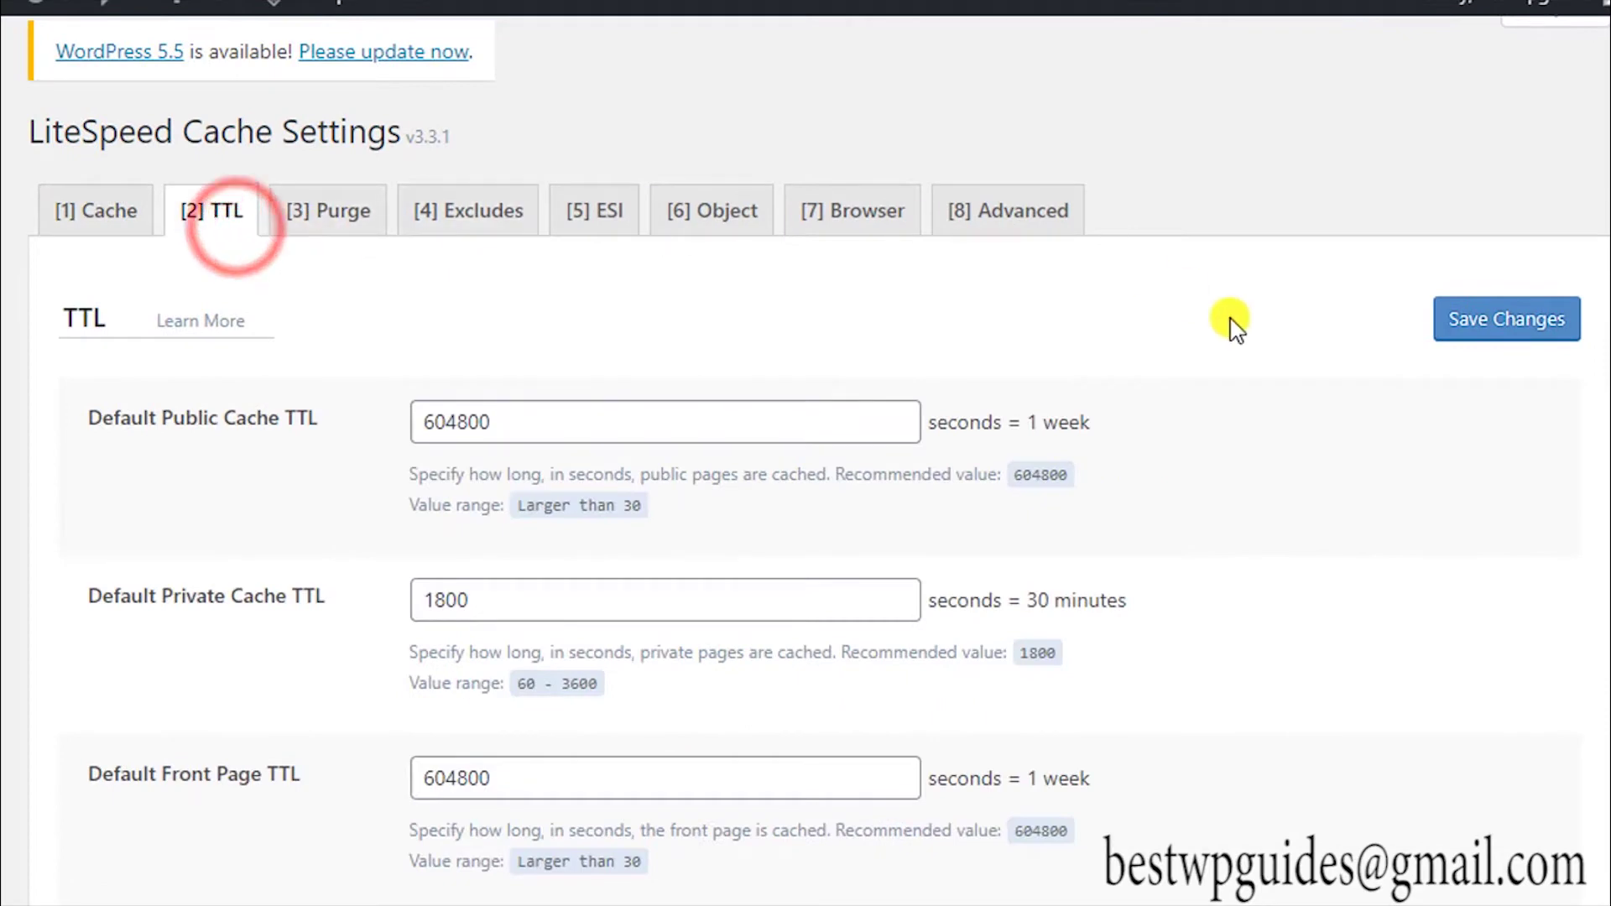
click(1461, 321)
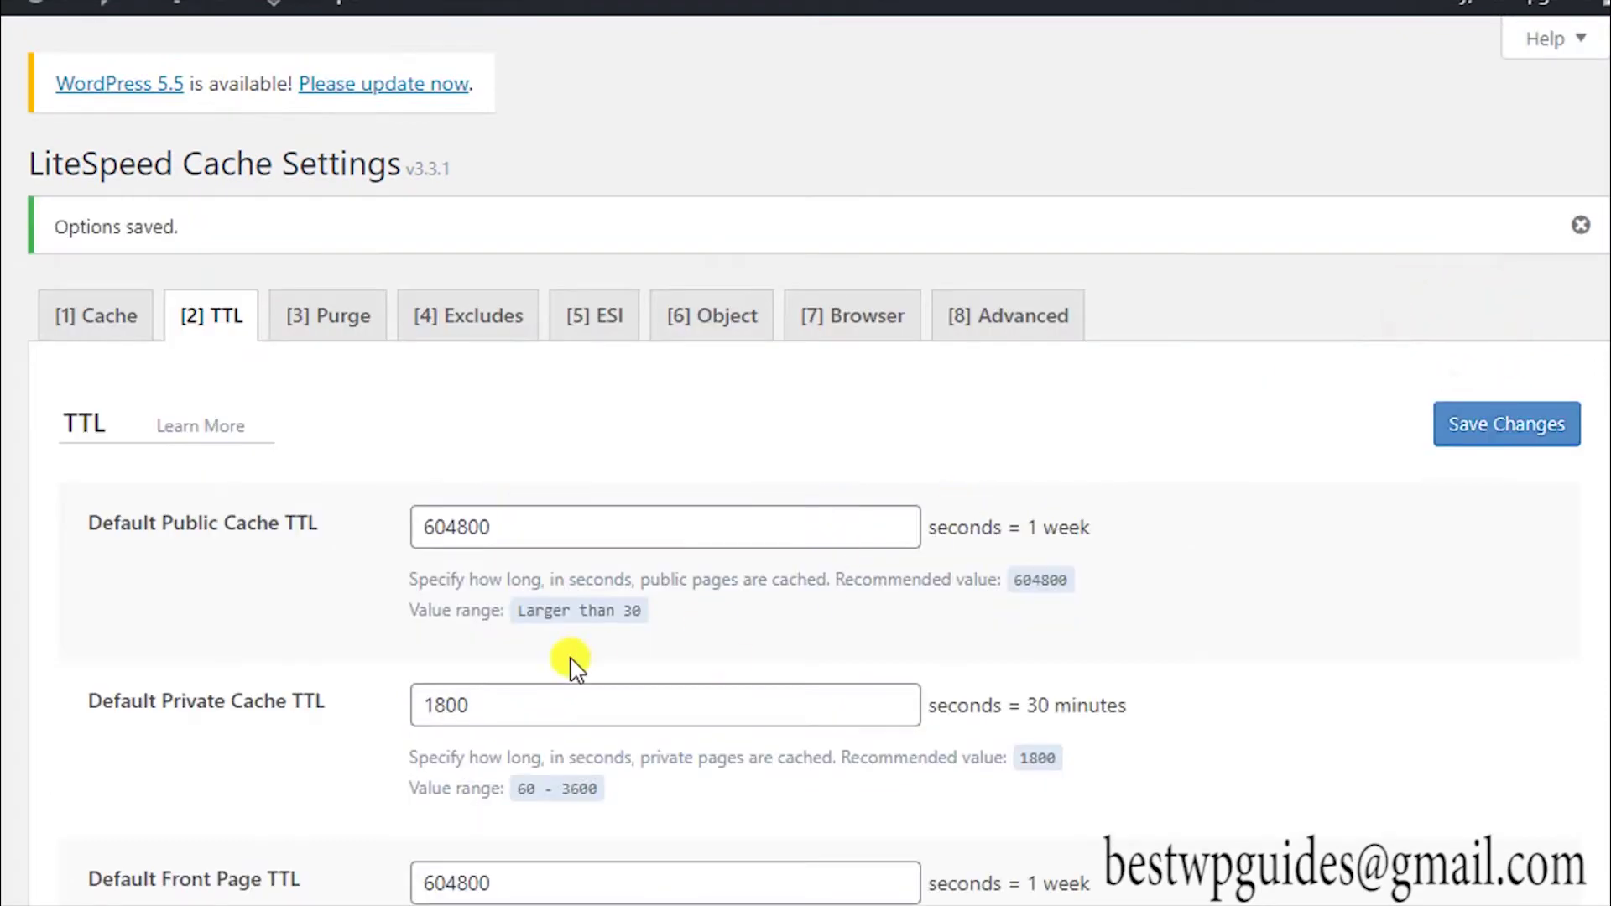
Examine the Object Cache settings and the status of the Memcached and Redis extensions.
click(695, 331)
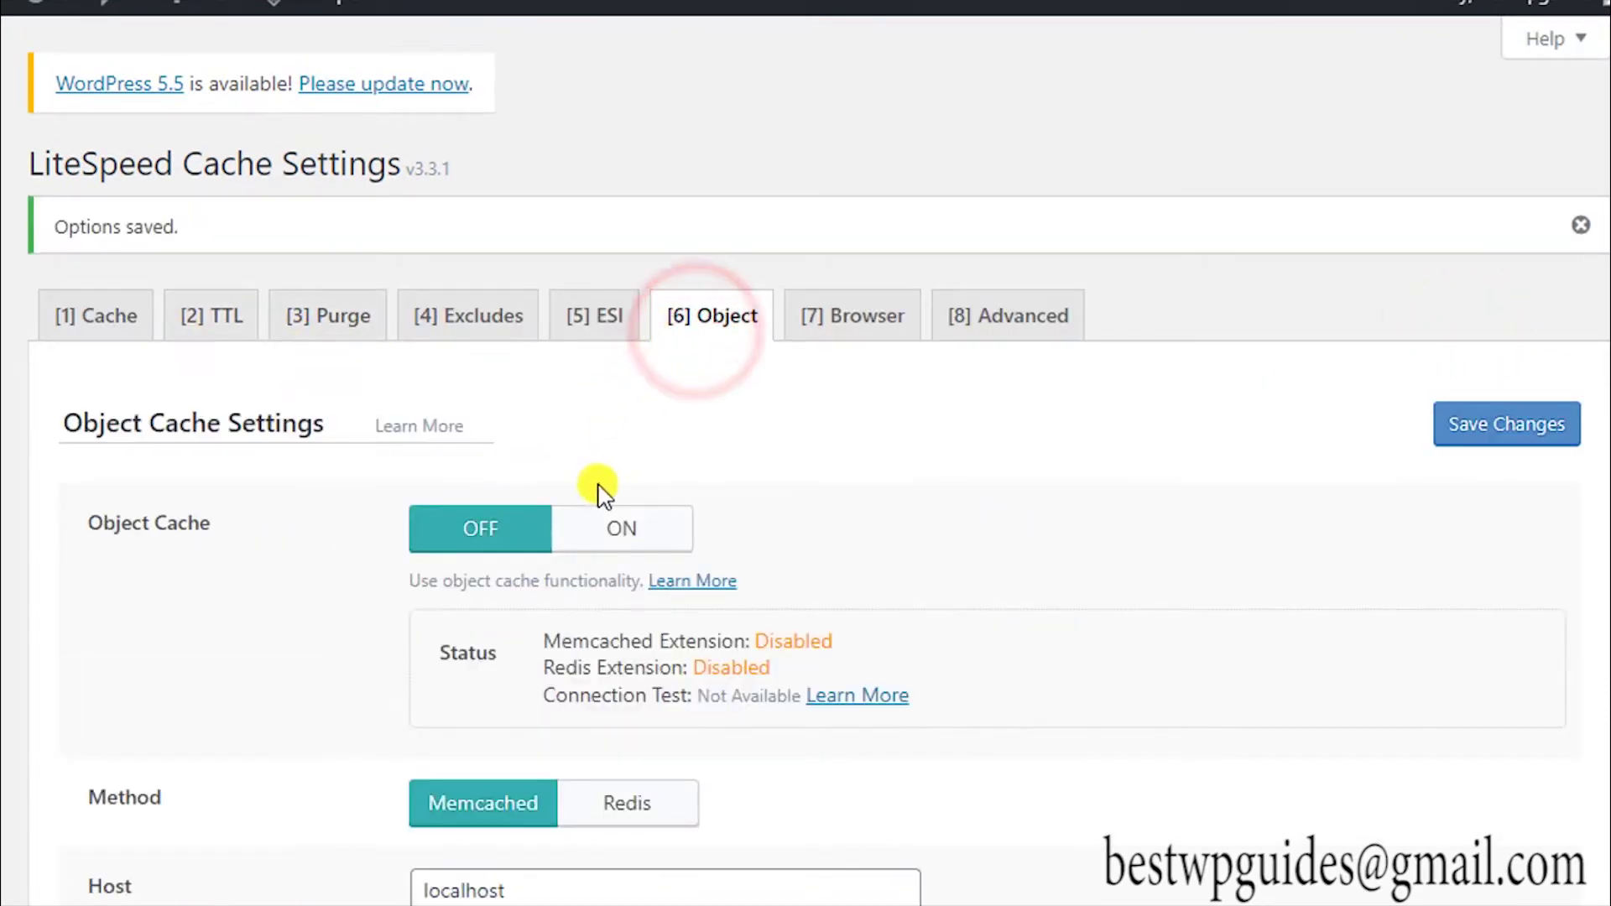
scroll(797, 564, down, 3)
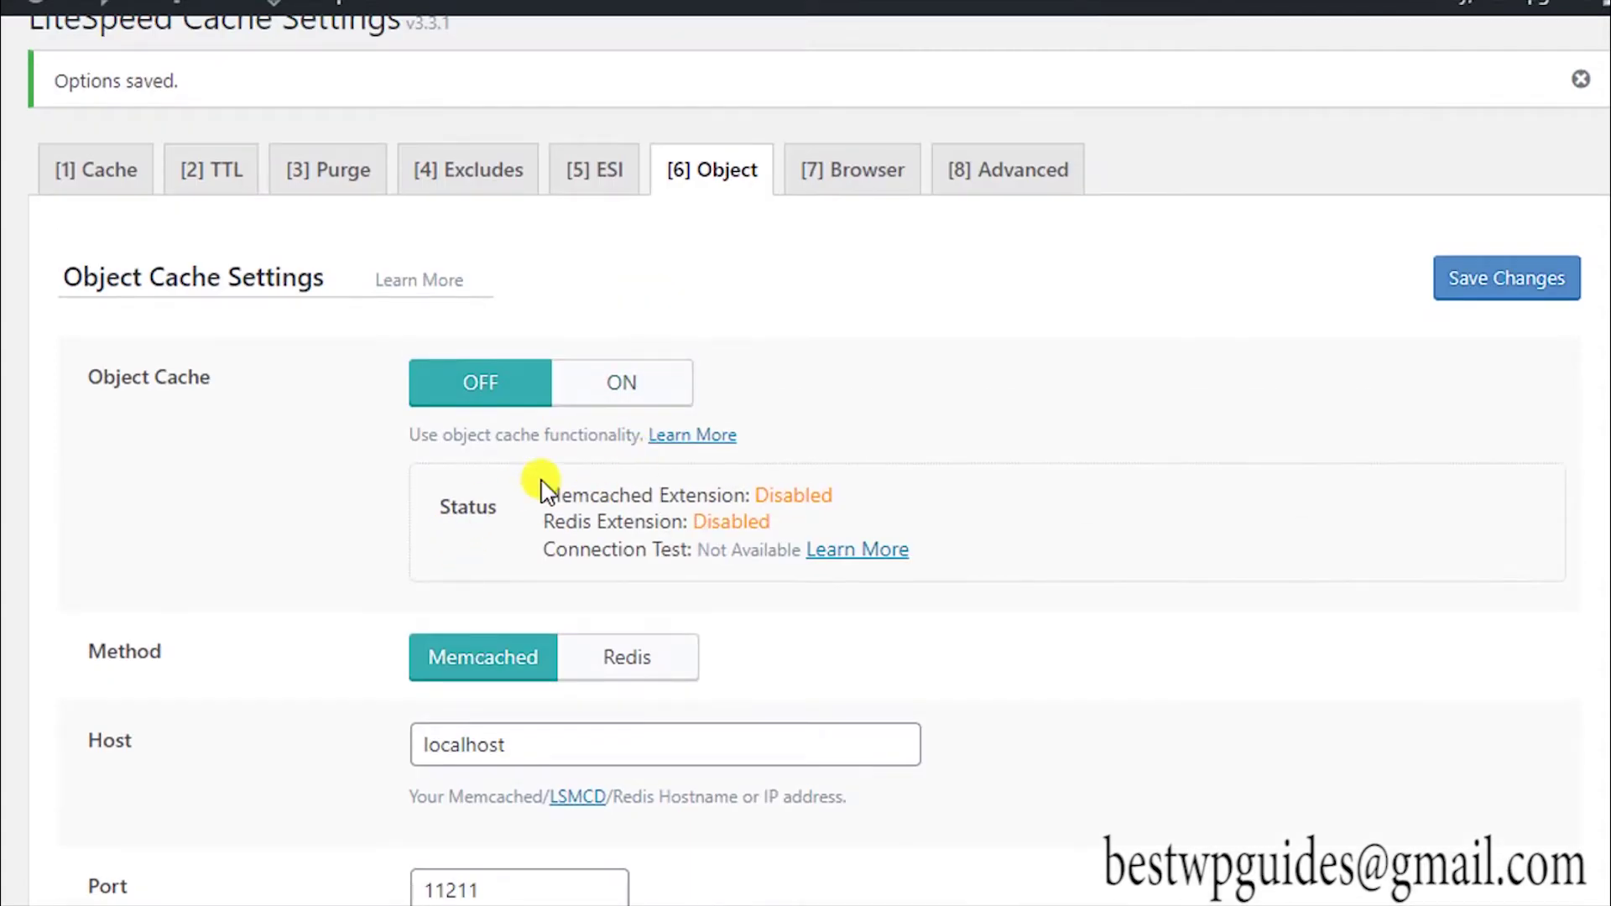
drag(567, 495, 606, 521)
click(444, 554)
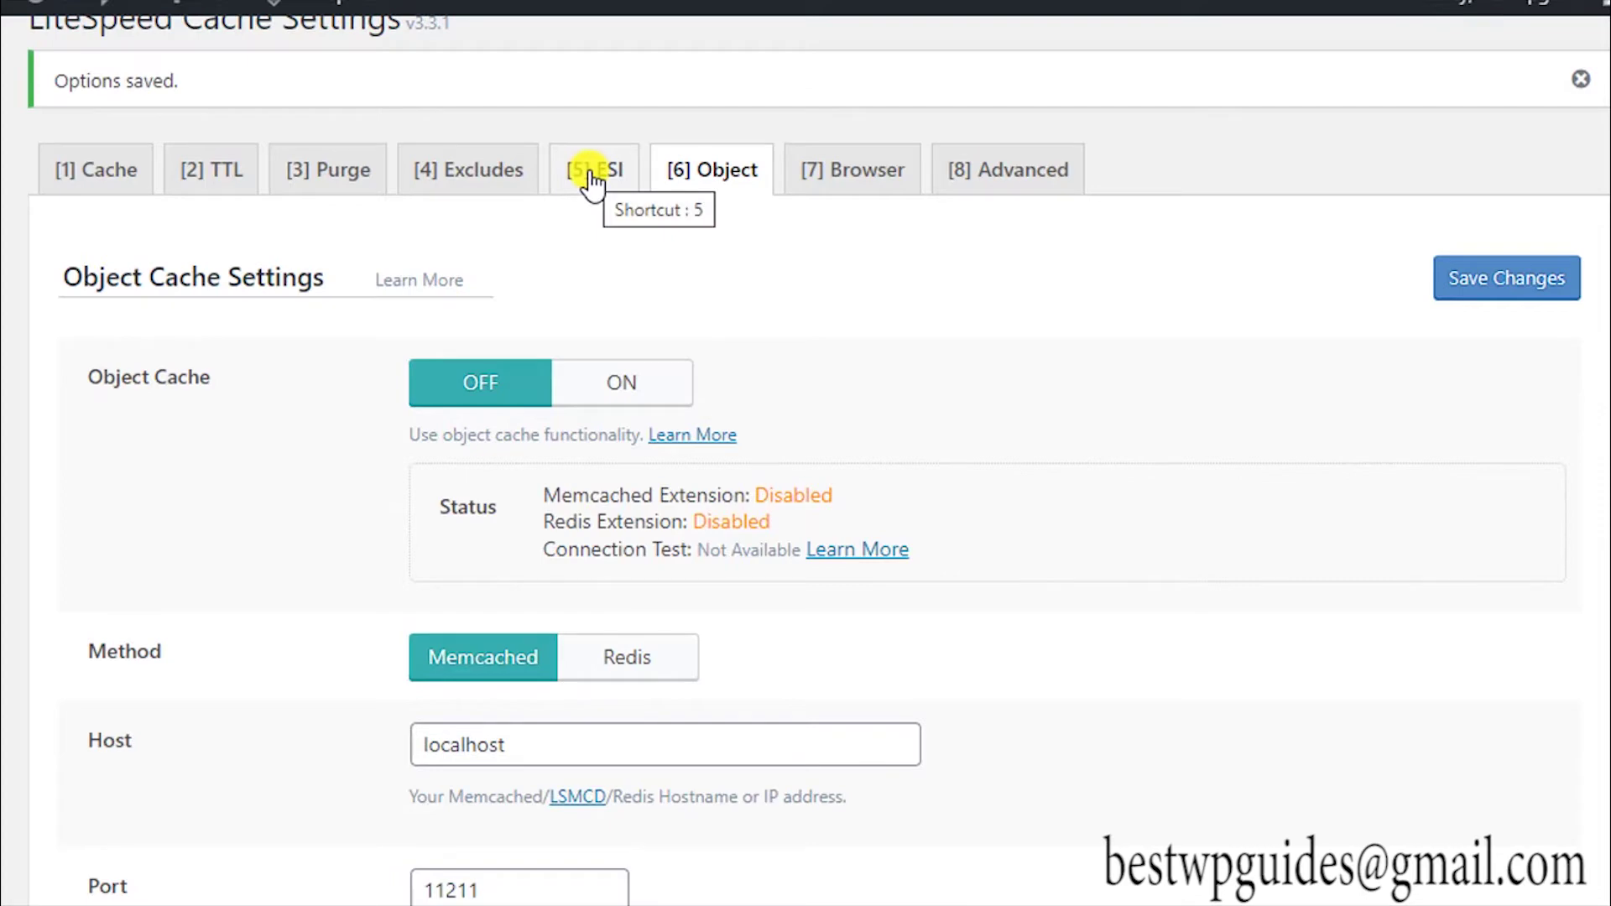
Turn on Browser Cache in the LiteSpeed Cache settings and save the change.
click(892, 186)
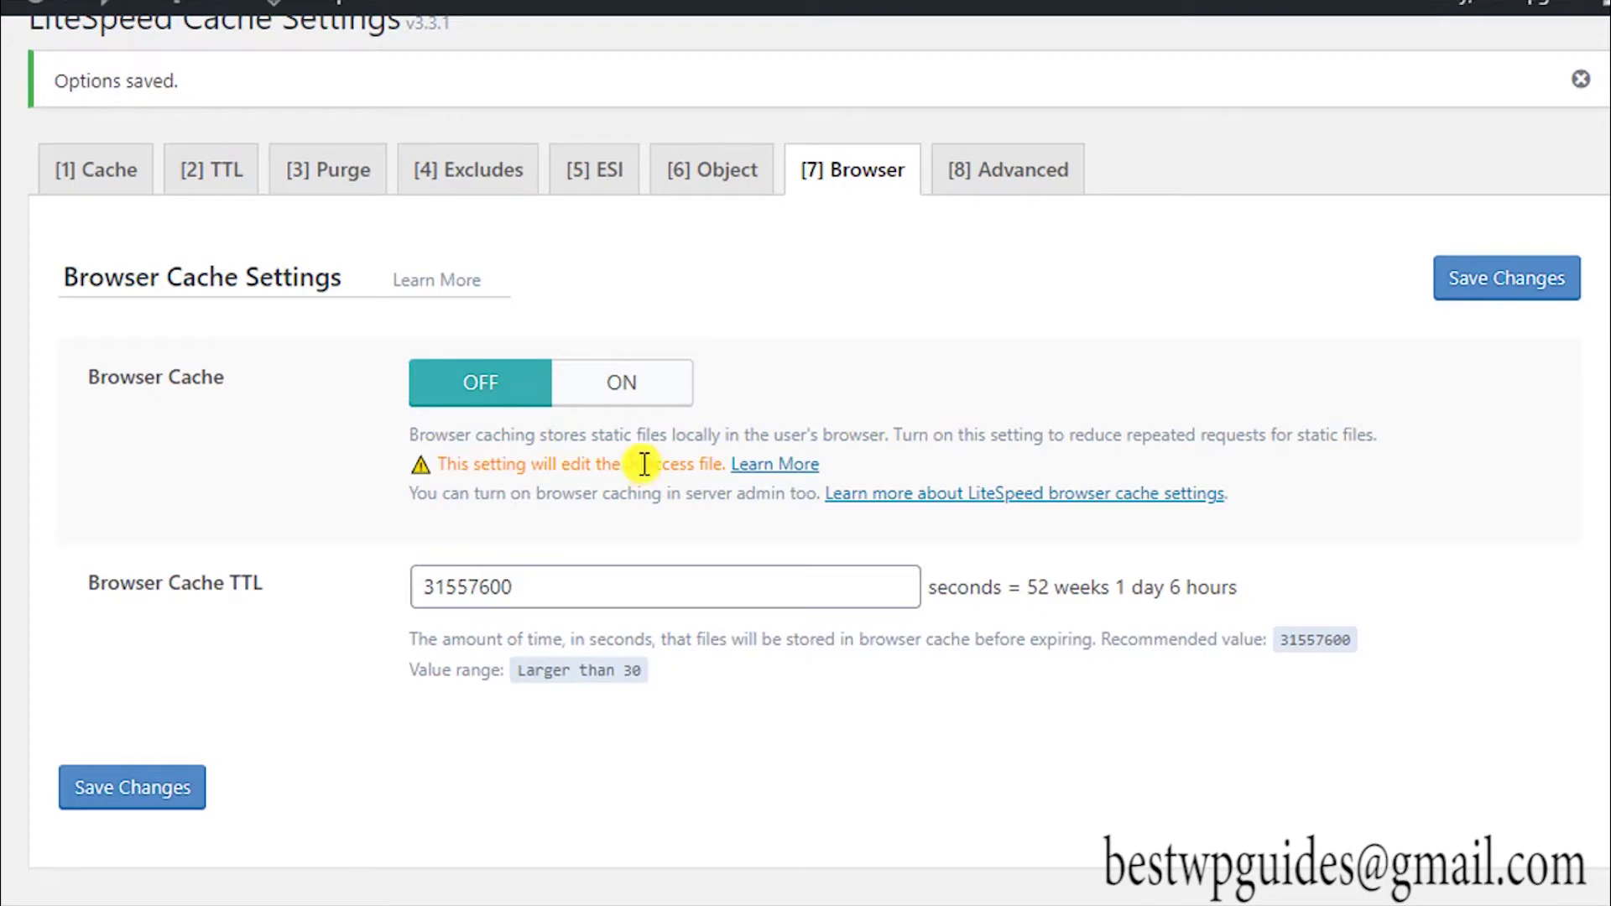
click(596, 378)
click(112, 786)
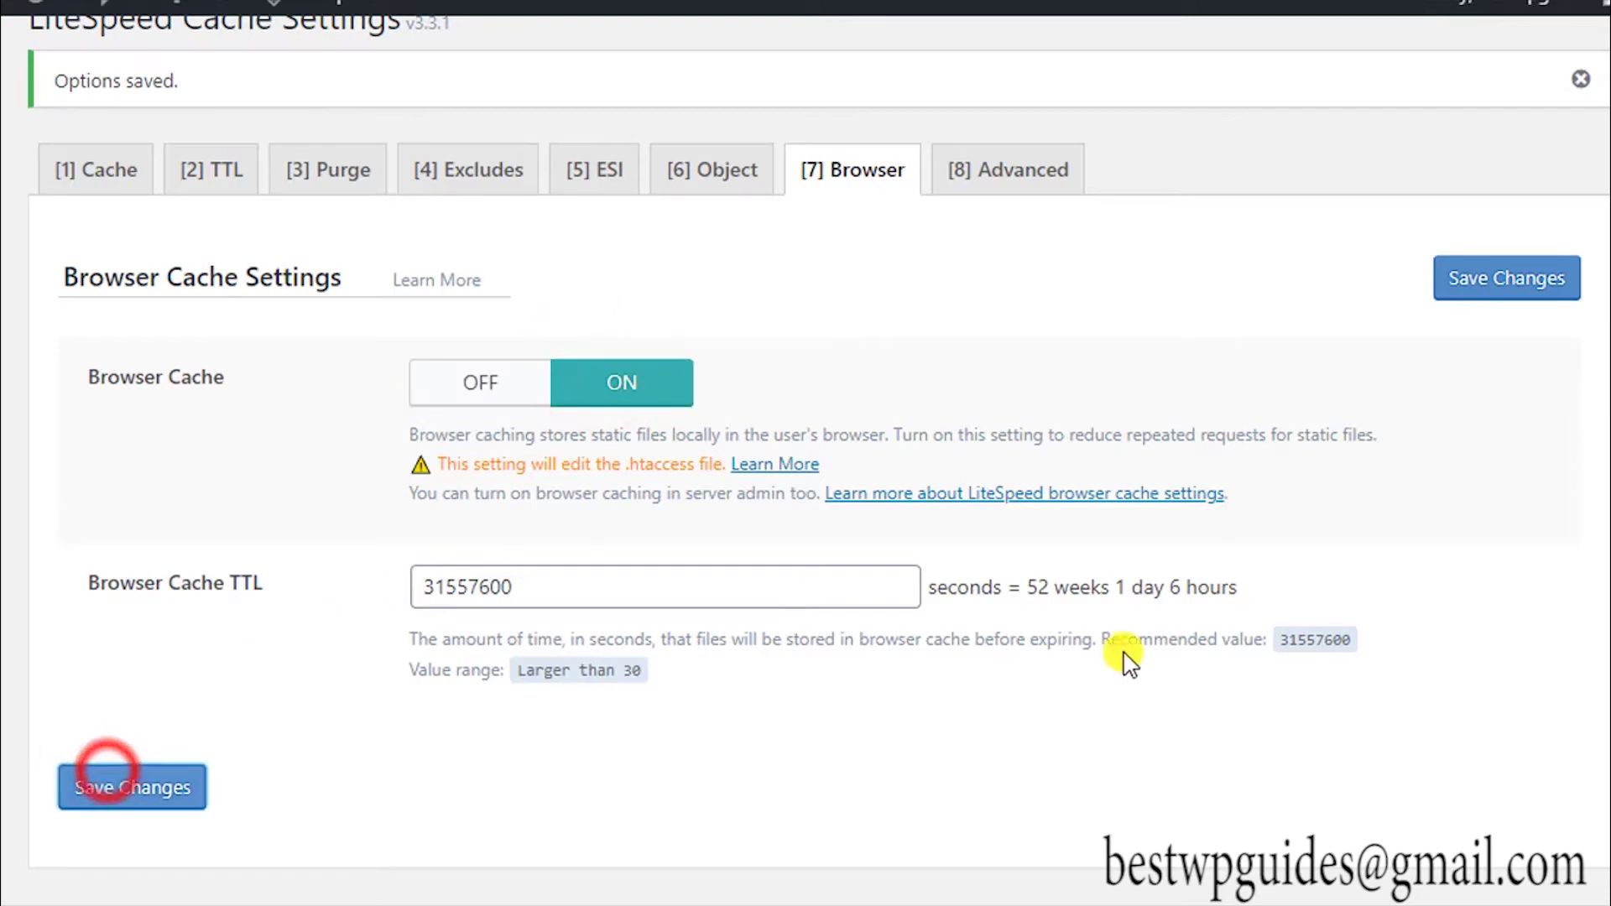
scroll(468, 557, down, 1)
scroll(856, 489, up, 1)
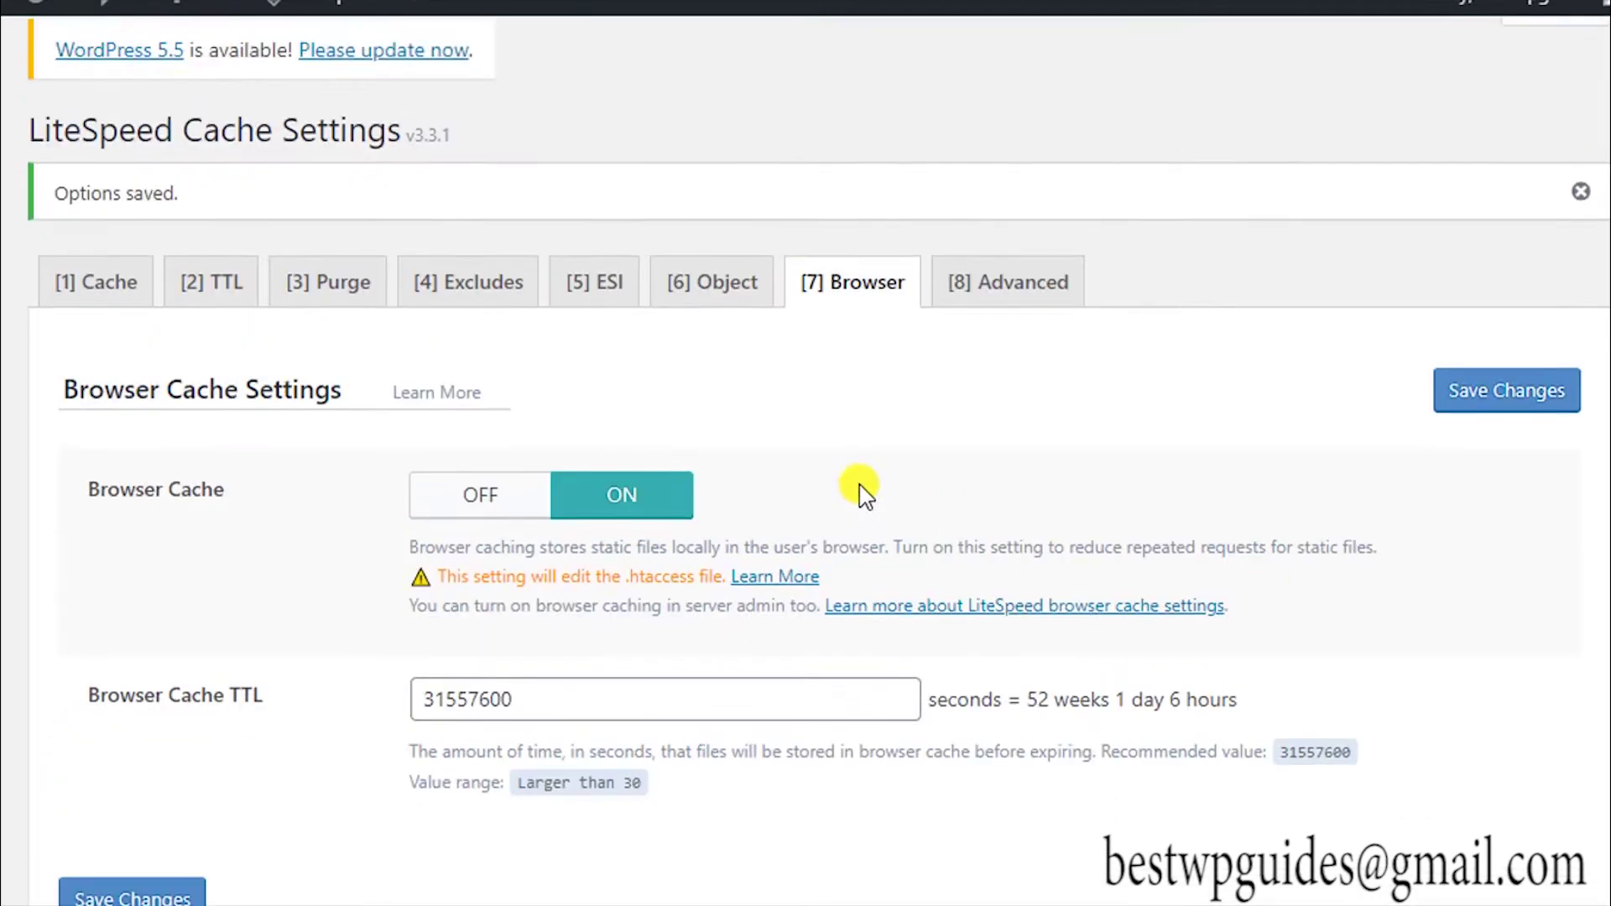
Open LiteSpeed Cache's Page Optimization settings and review the CSS options.
scroll(784, 691, down, 3)
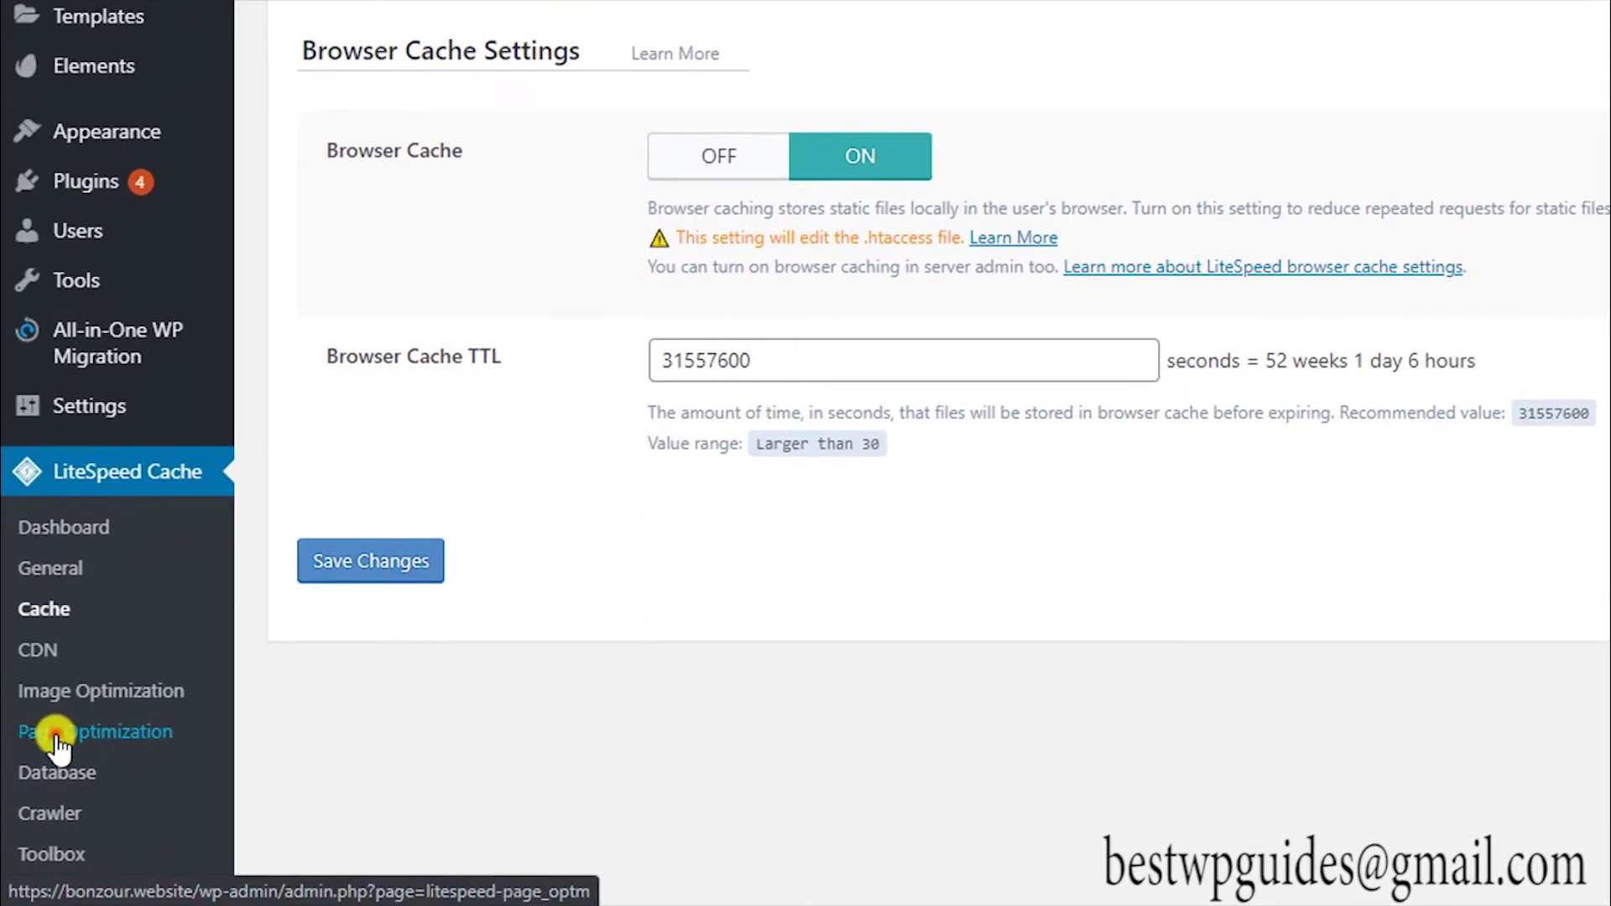
click(56, 736)
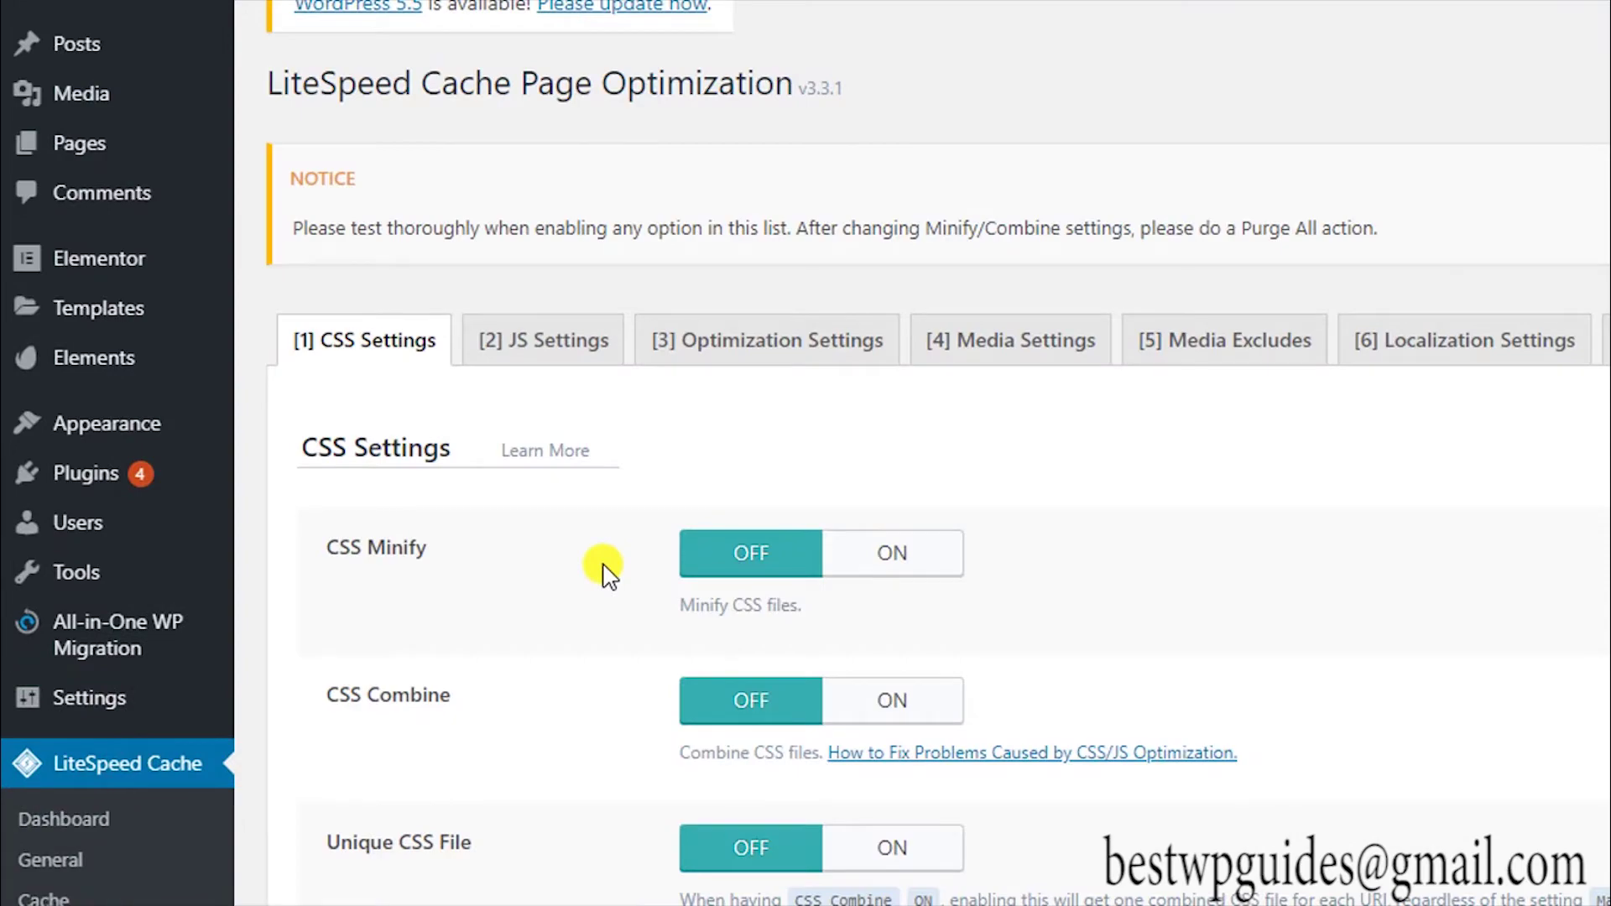
scroll(609, 573, down, 4)
scroll(610, 562, down, 5)
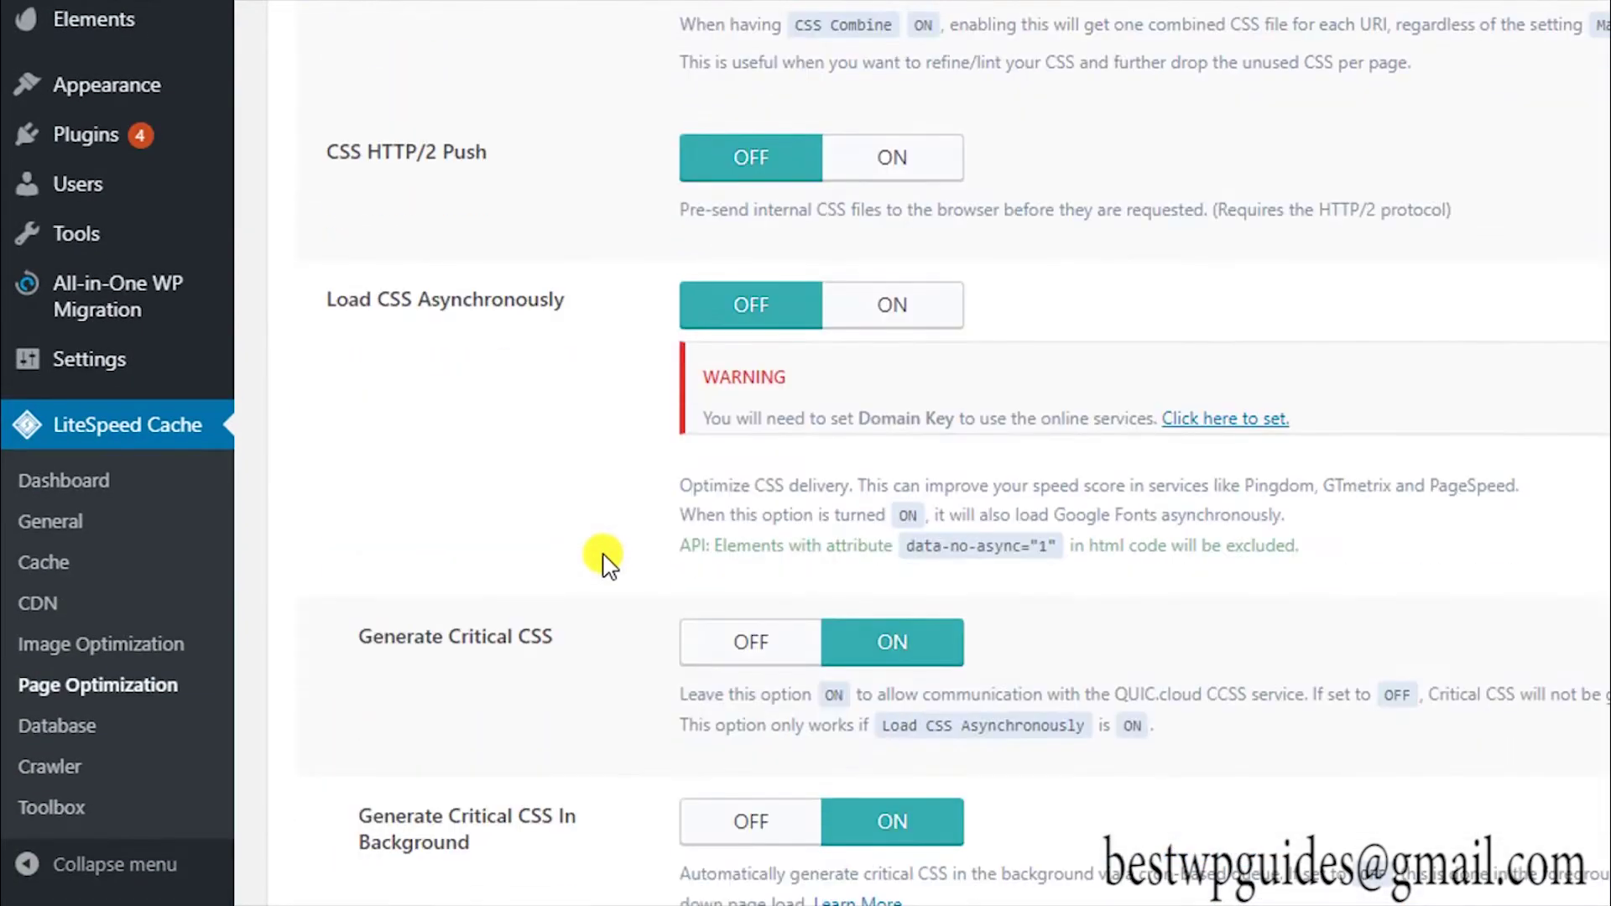
scroll(606, 558, up, 10)
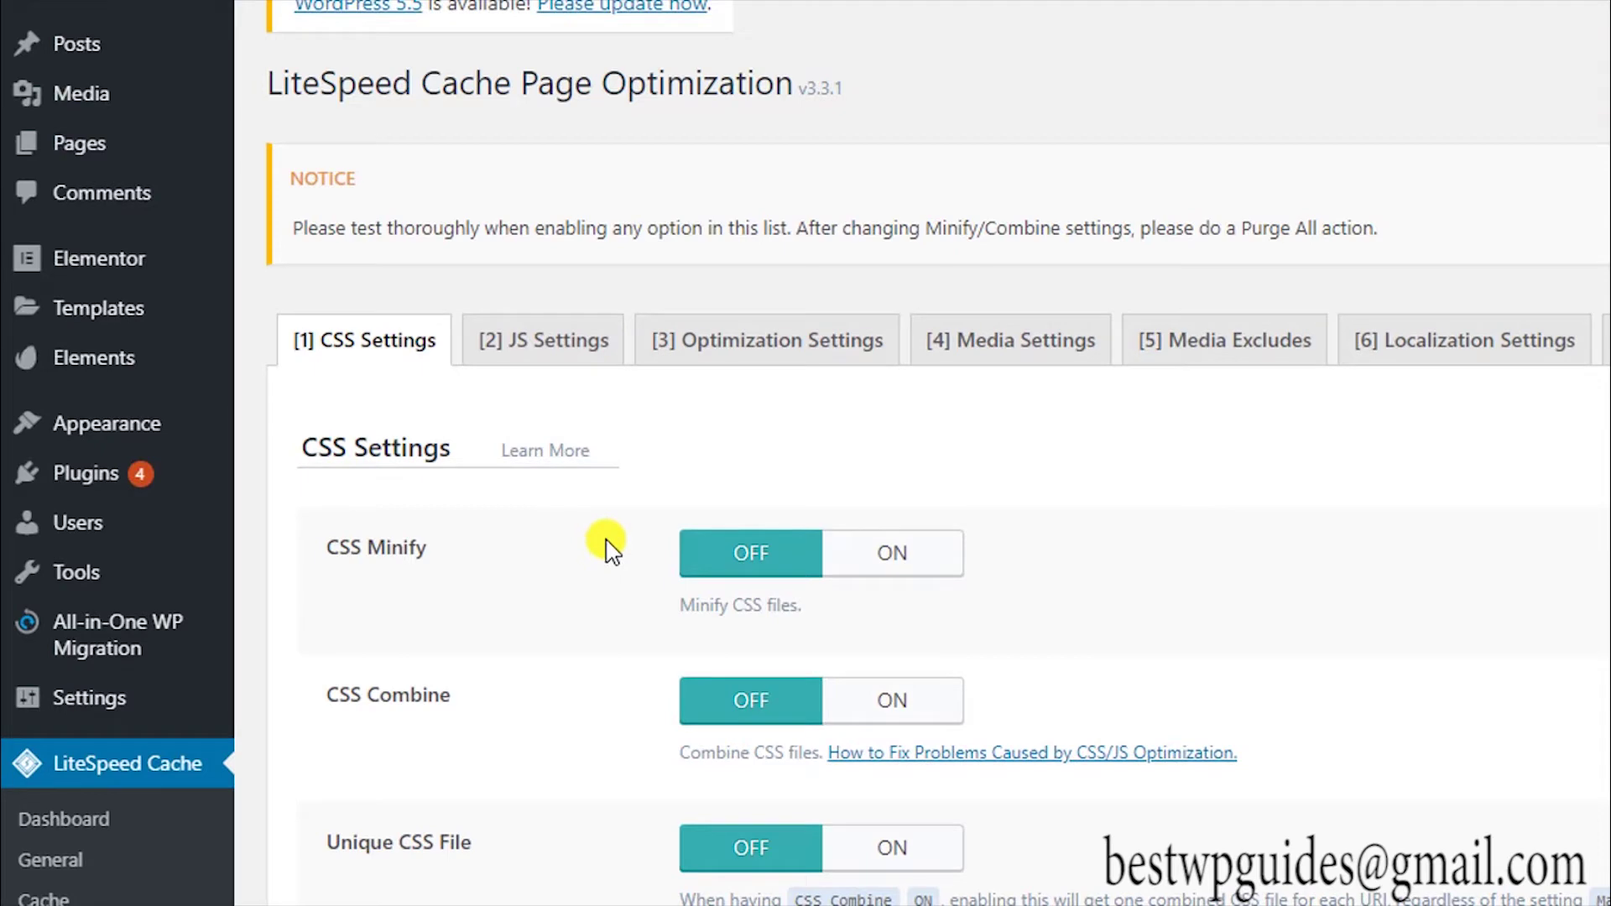
scroll(606, 545, down, 4)
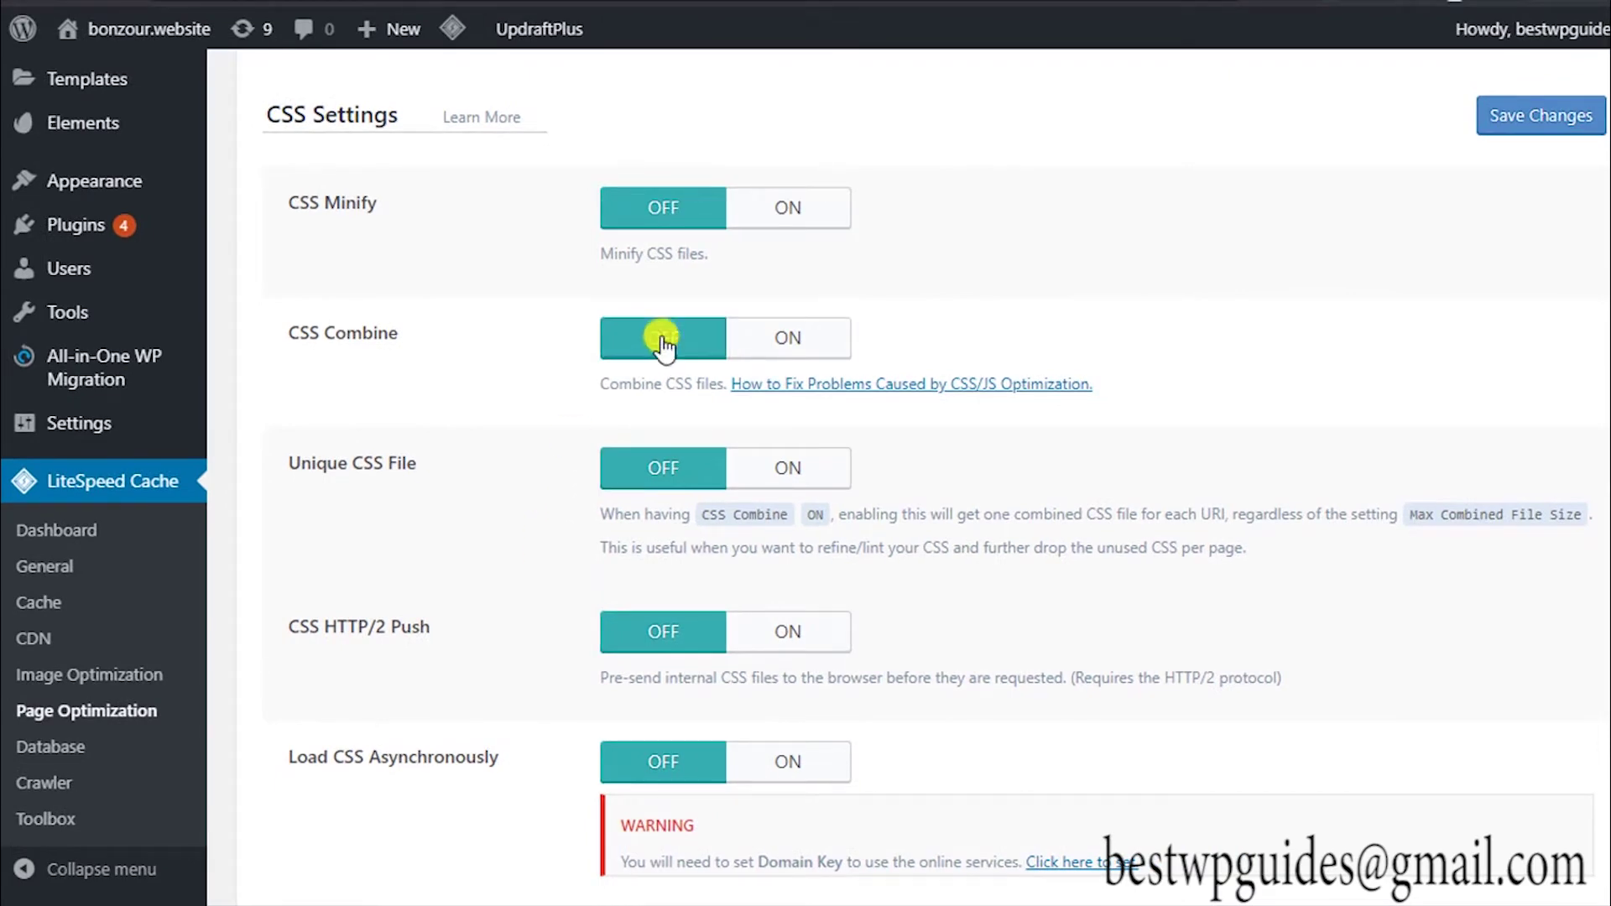
Turn on CSS Minify, CSS Combine, Unique CSS File and CSS HTTP/2 Push, leaving Load CSS Asynchronously off.
click(823, 201)
click(793, 334)
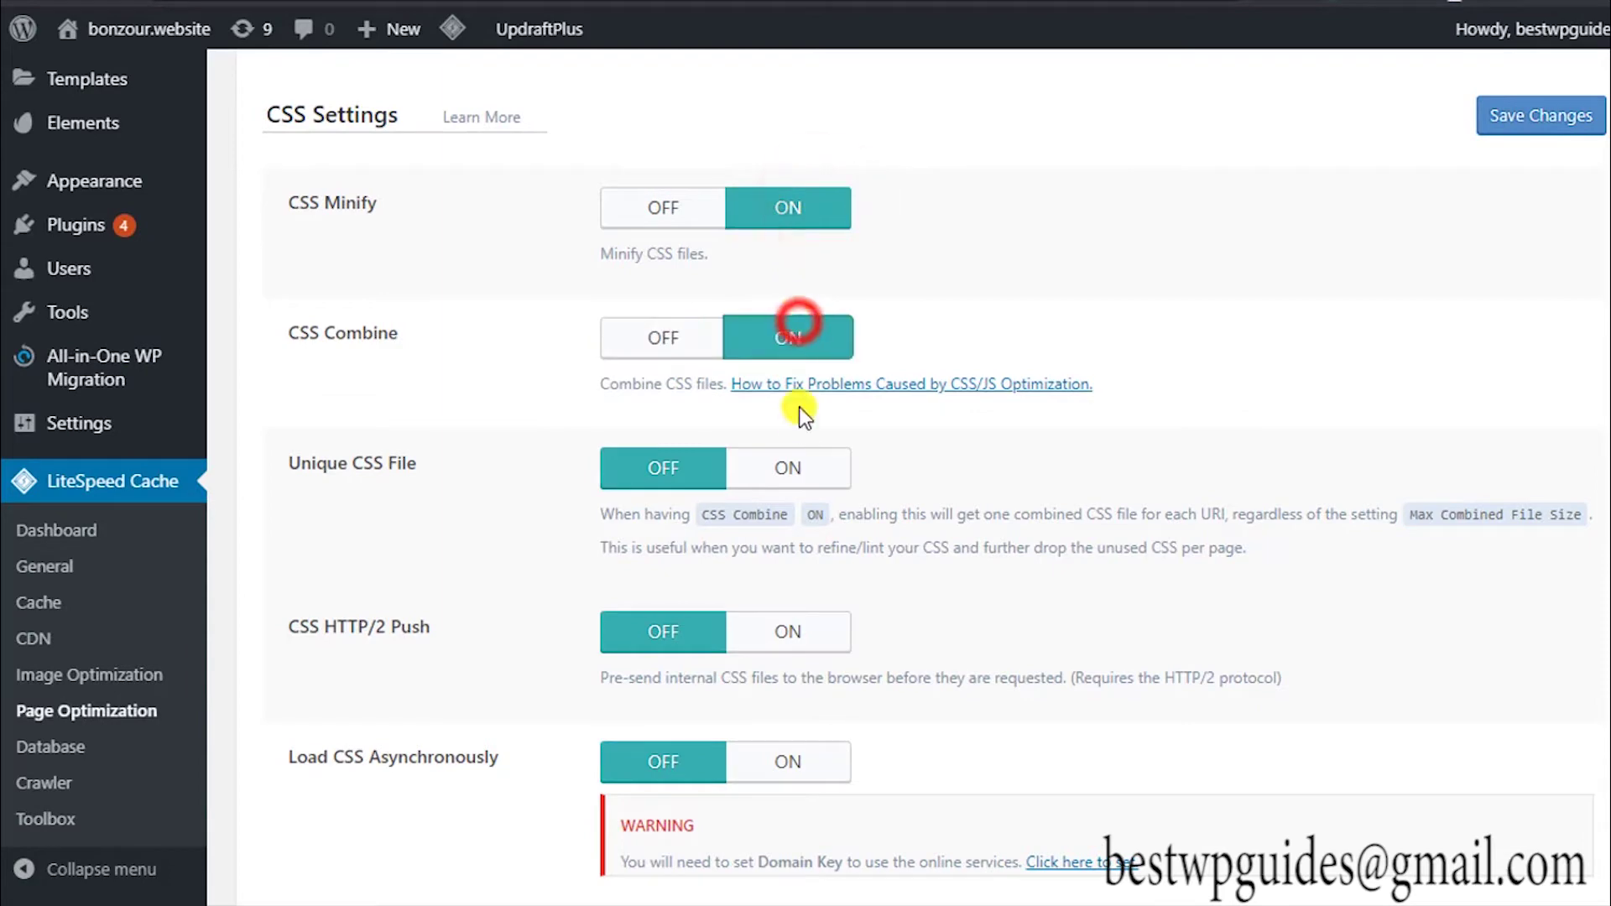
click(789, 464)
scroll(960, 386, down, 1)
scroll(959, 386, down, 1)
click(788, 504)
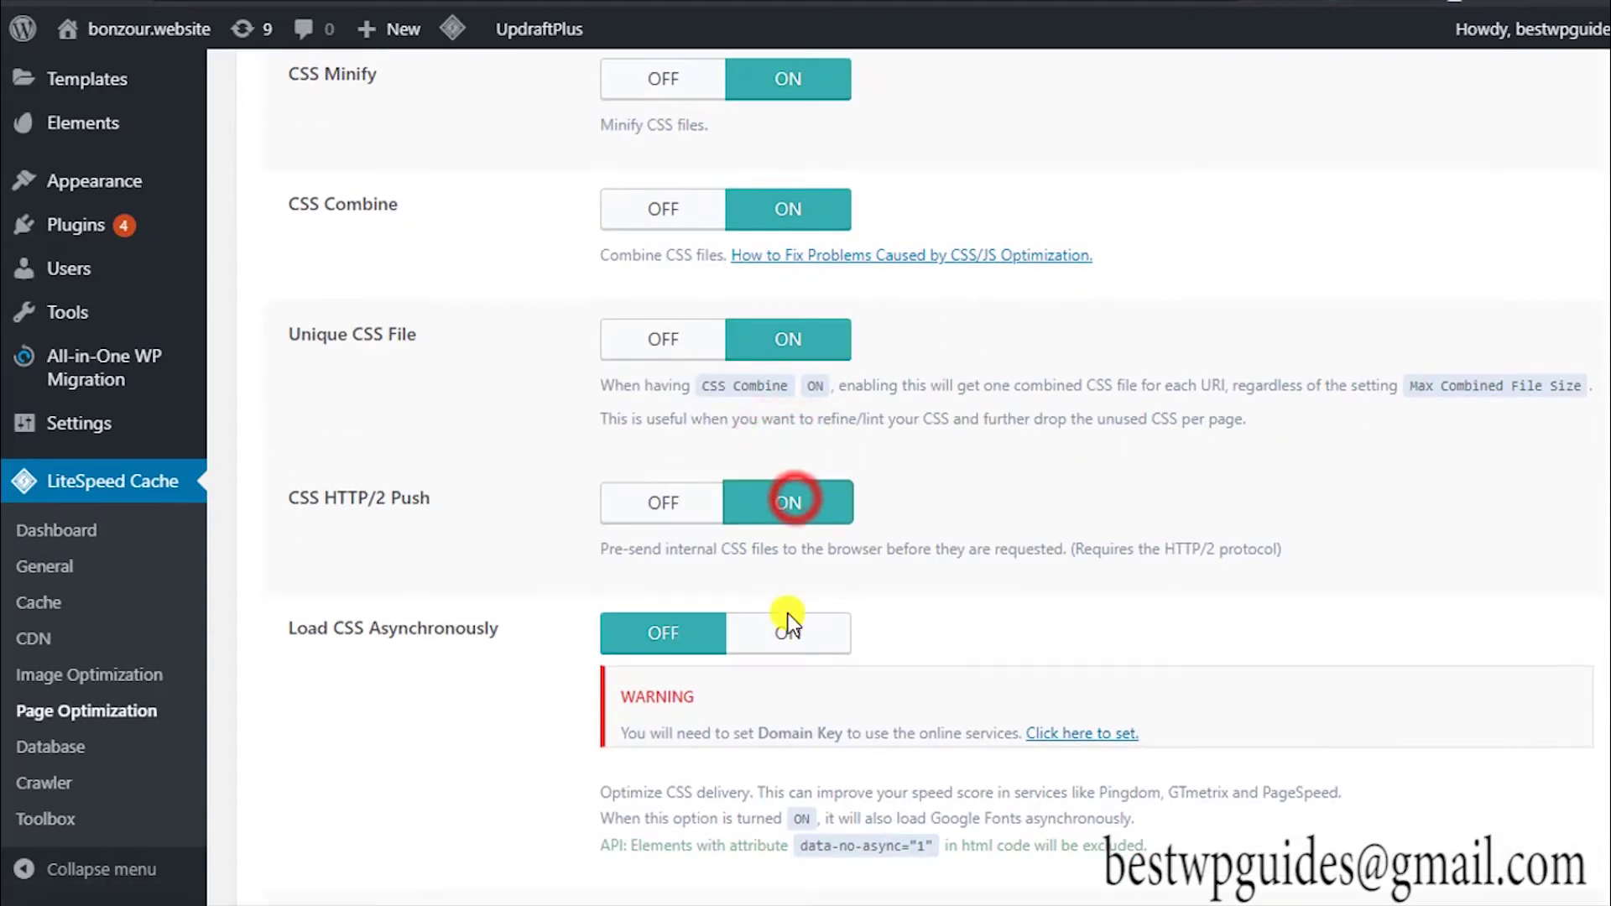
click(788, 631)
scroll(1065, 516, down, 3)
click(709, 375)
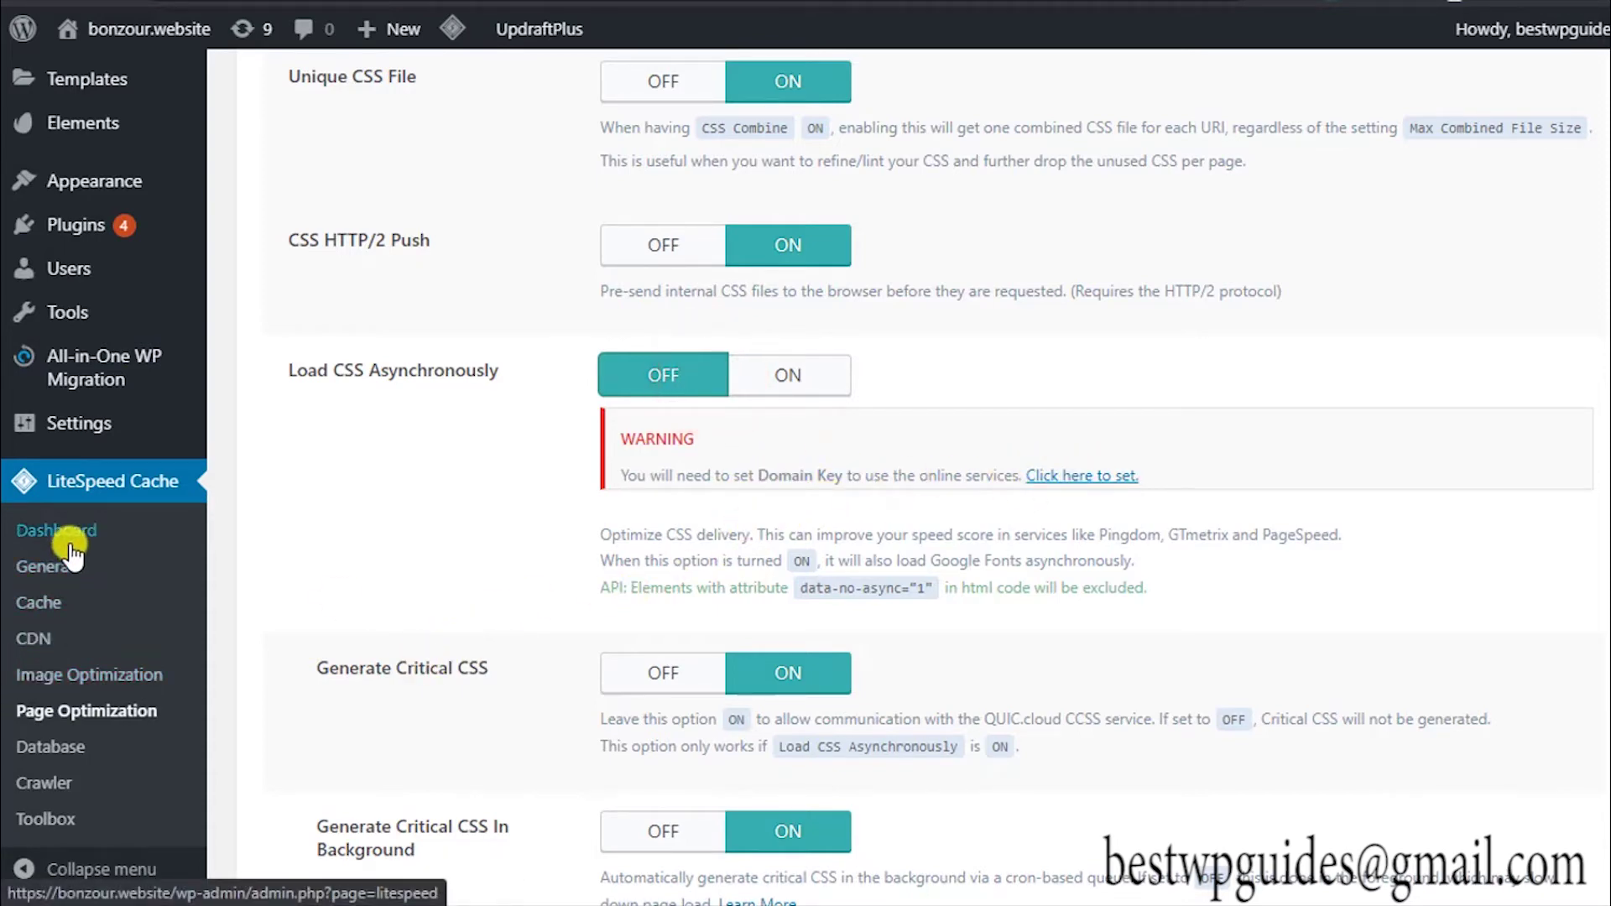
Request a domain key in LiteSpeed Cache's General settings.
click(44, 568)
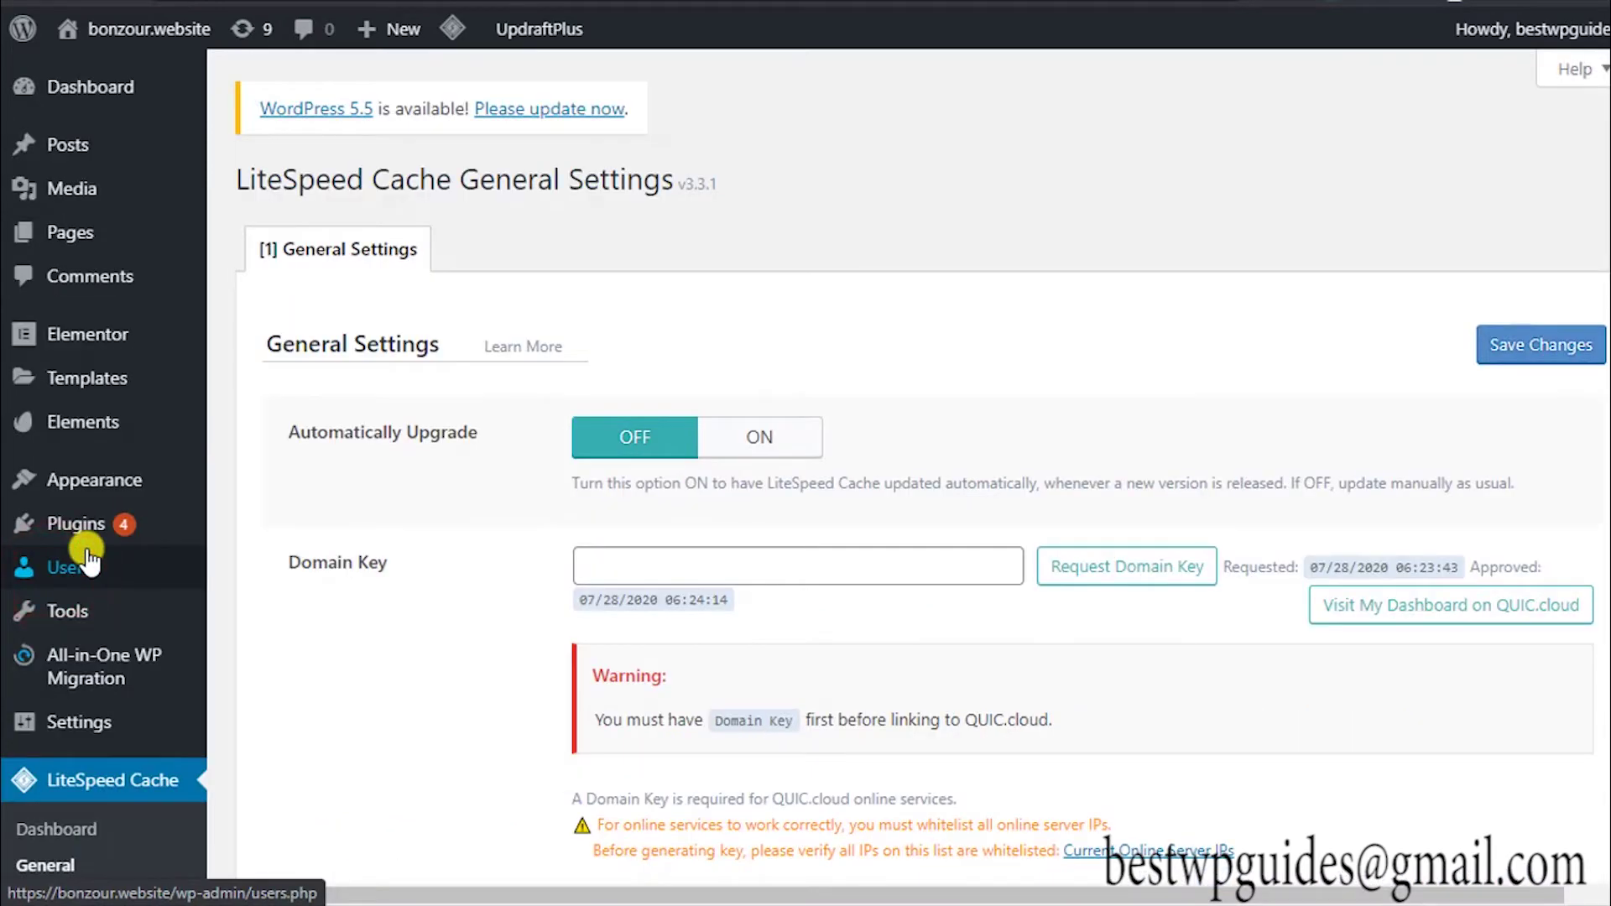
scroll(289, 552, down, 2)
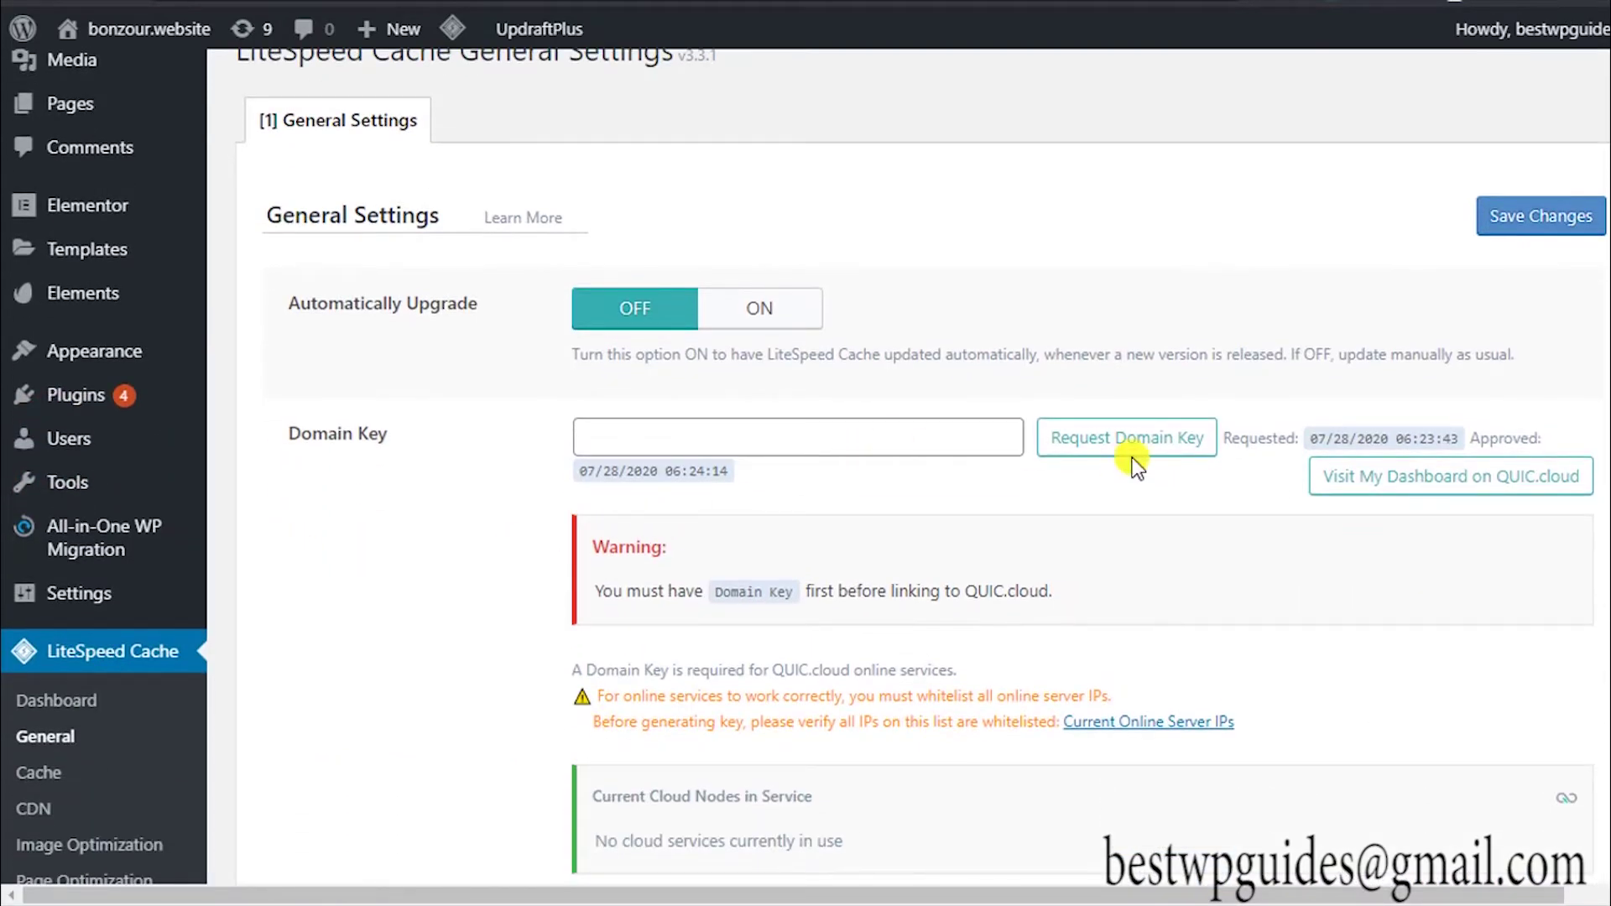
click(1144, 445)
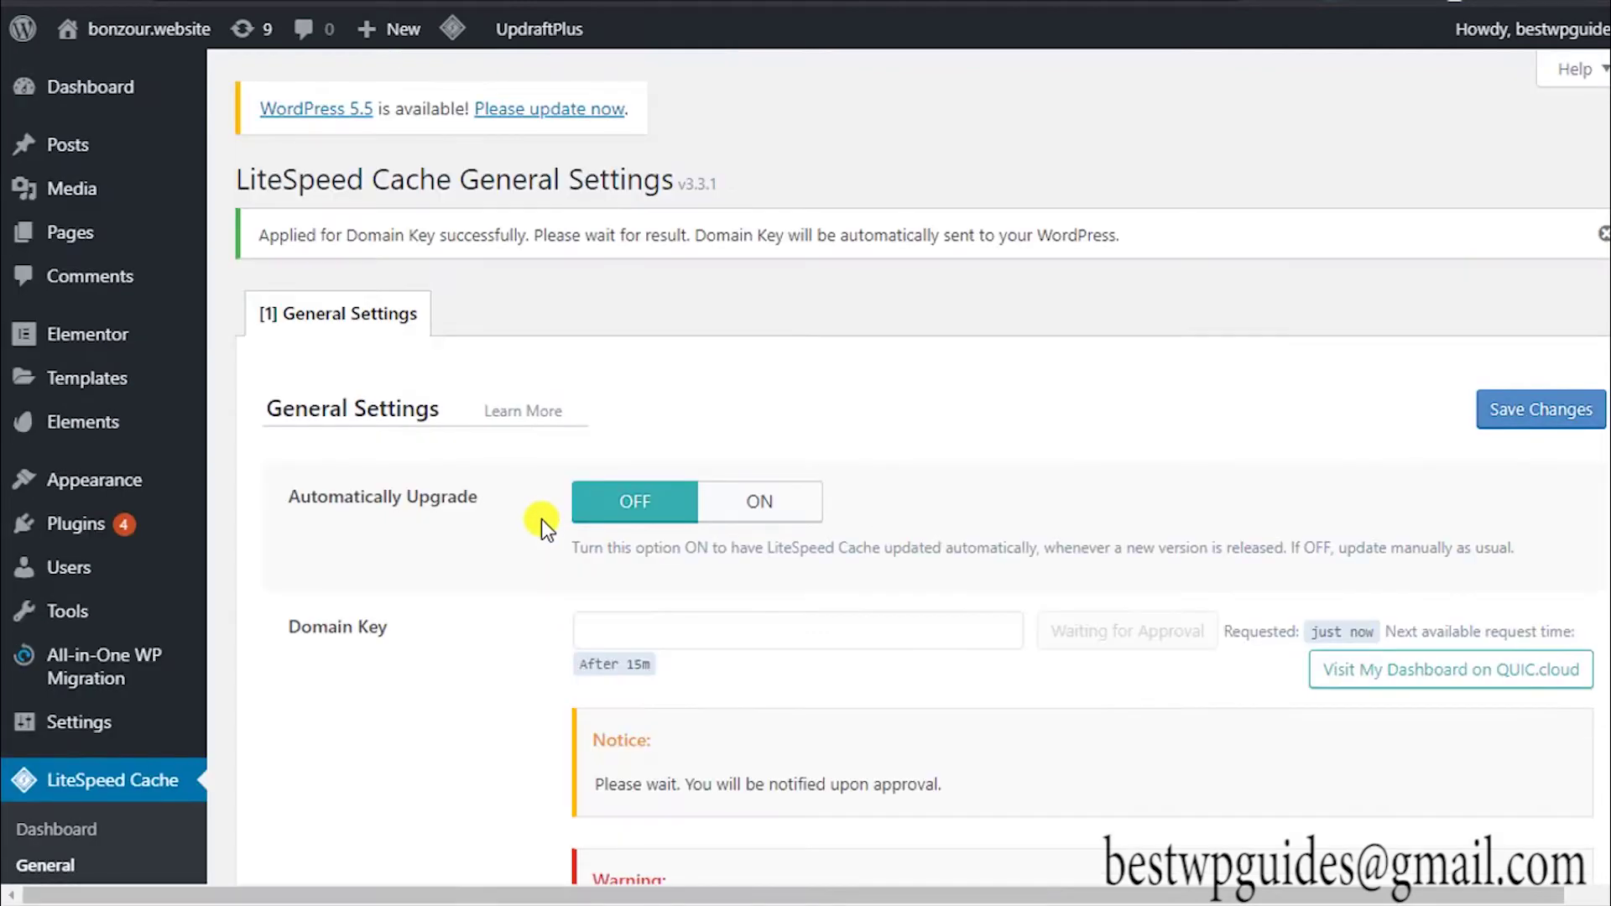
Open the site's QUIC.cloud dashboard and submit the account's e-mail address on the login page.
scroll(541, 519, down, 2)
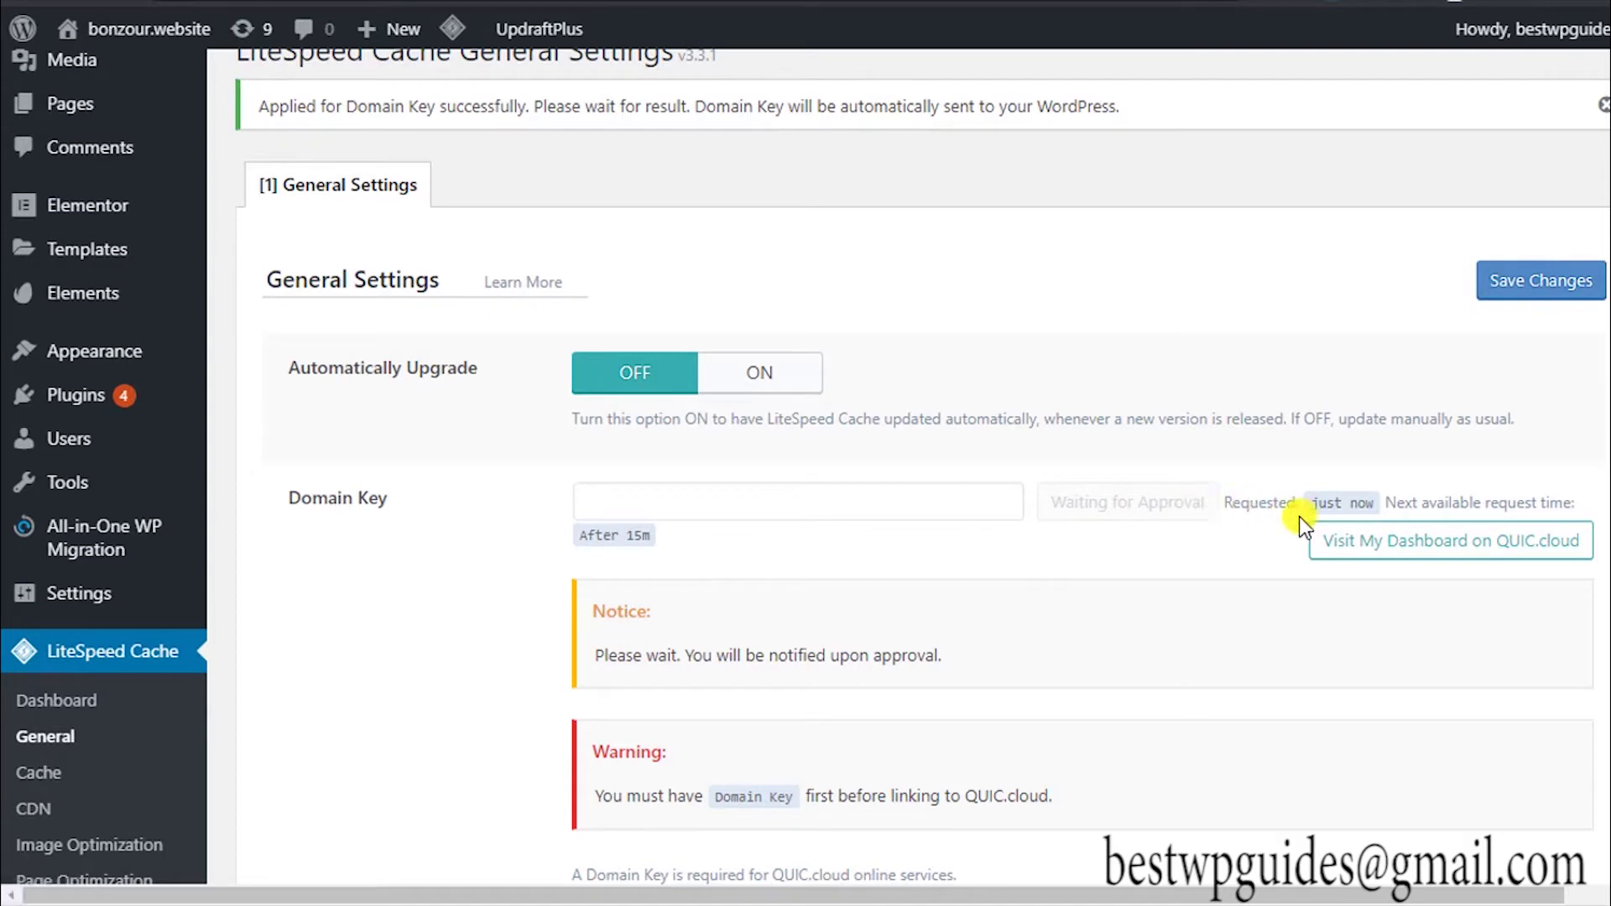
click(1383, 546)
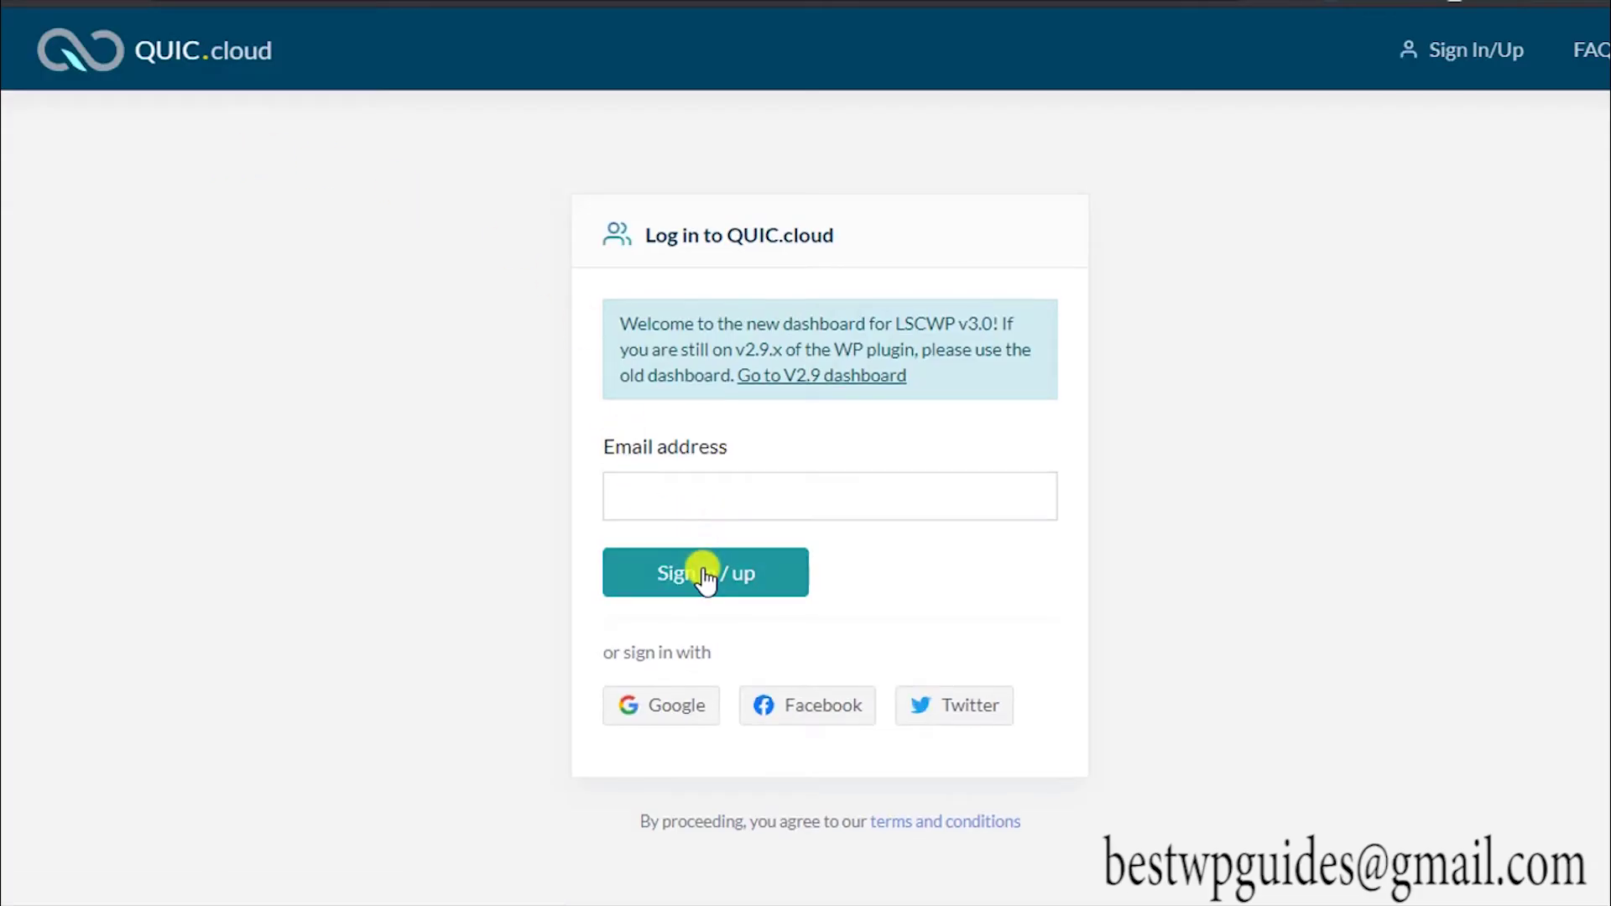
click(704, 579)
click(492, 581)
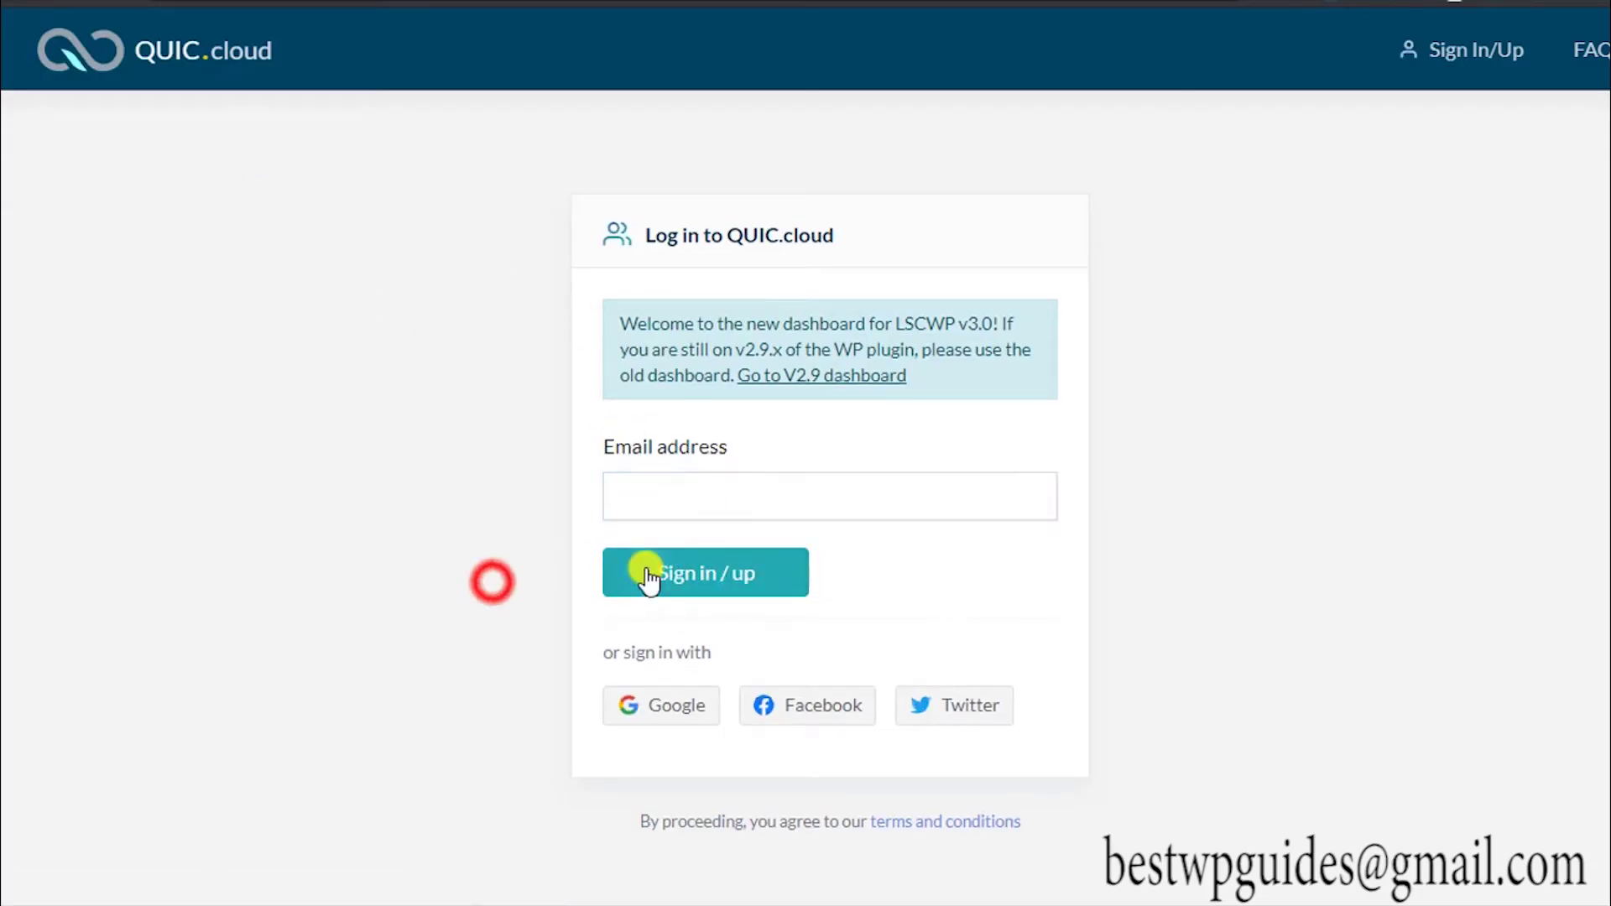
click(651, 578)
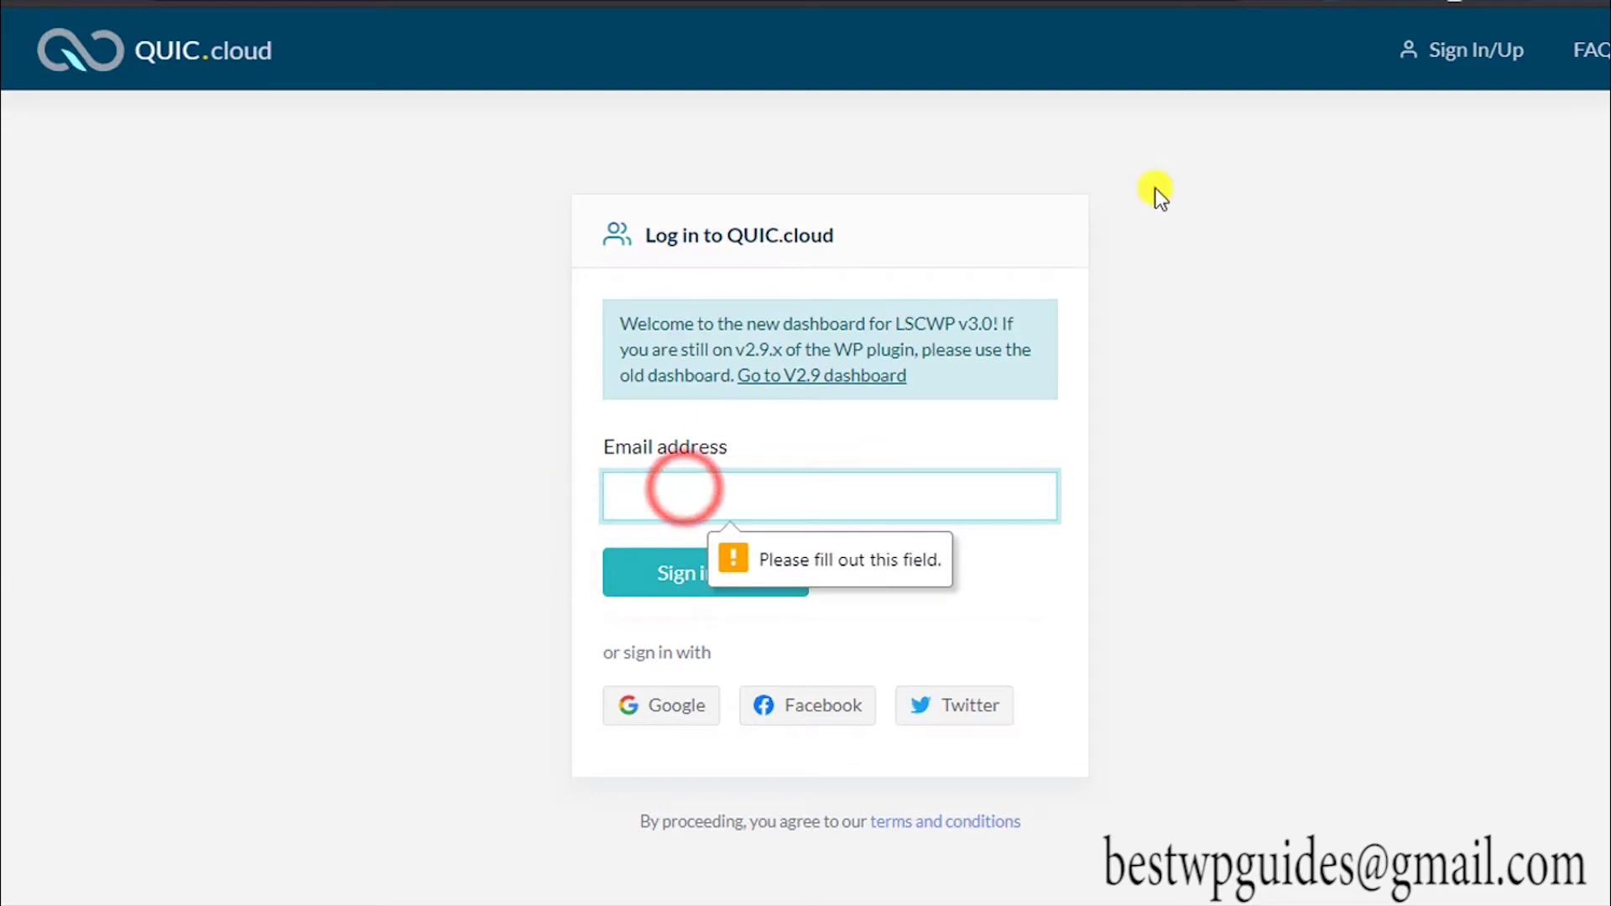
click(1341, 7)
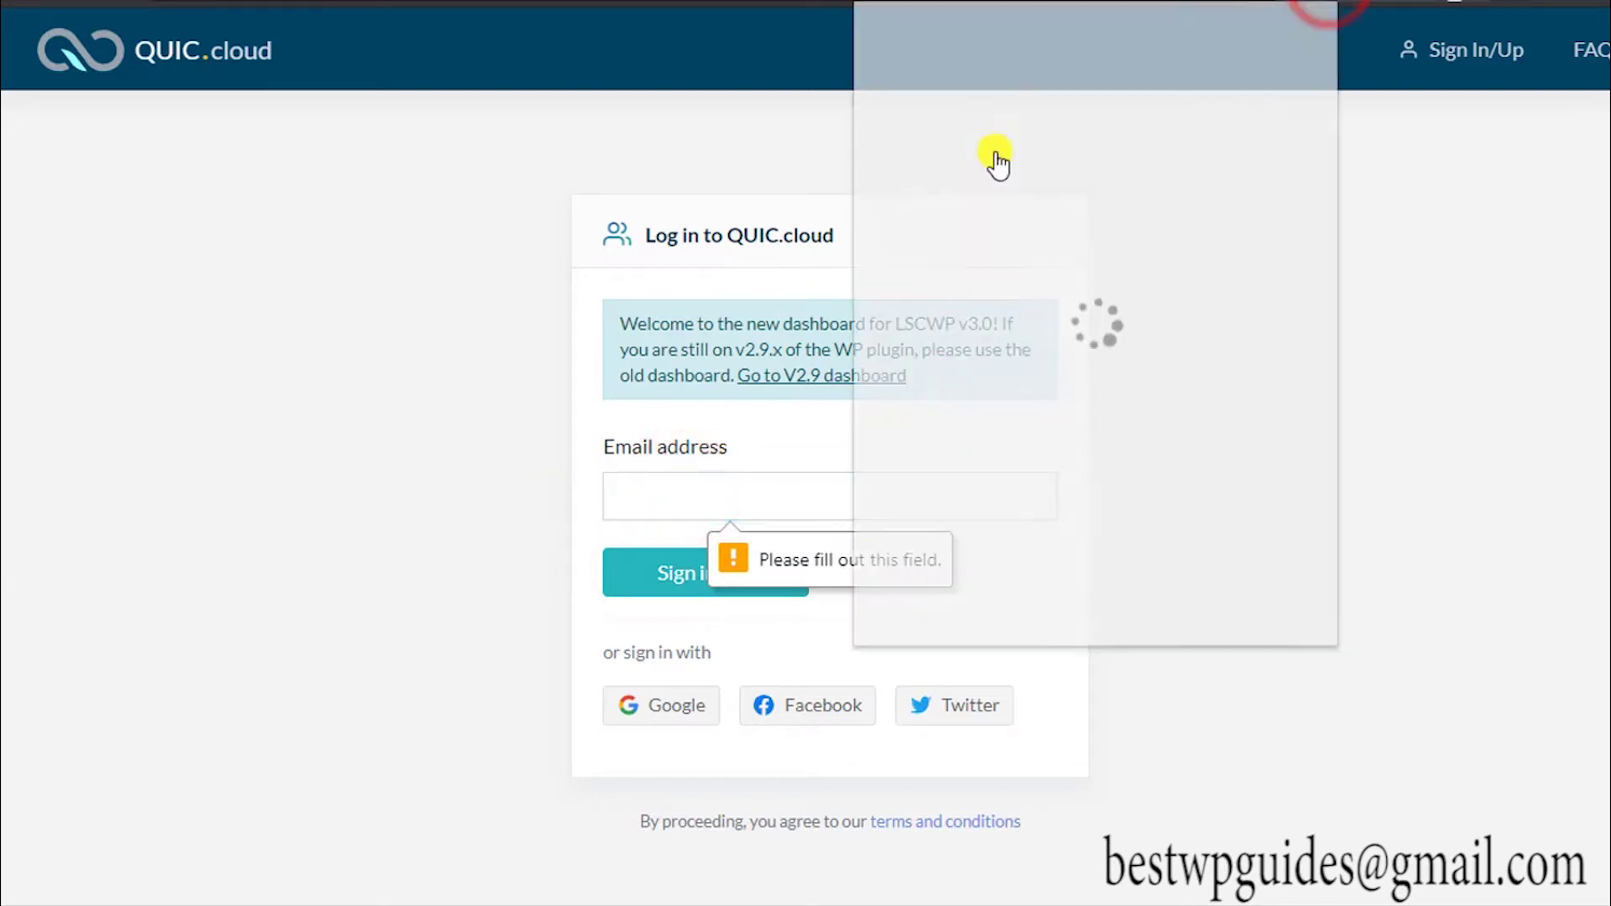
click(980, 147)
click(688, 576)
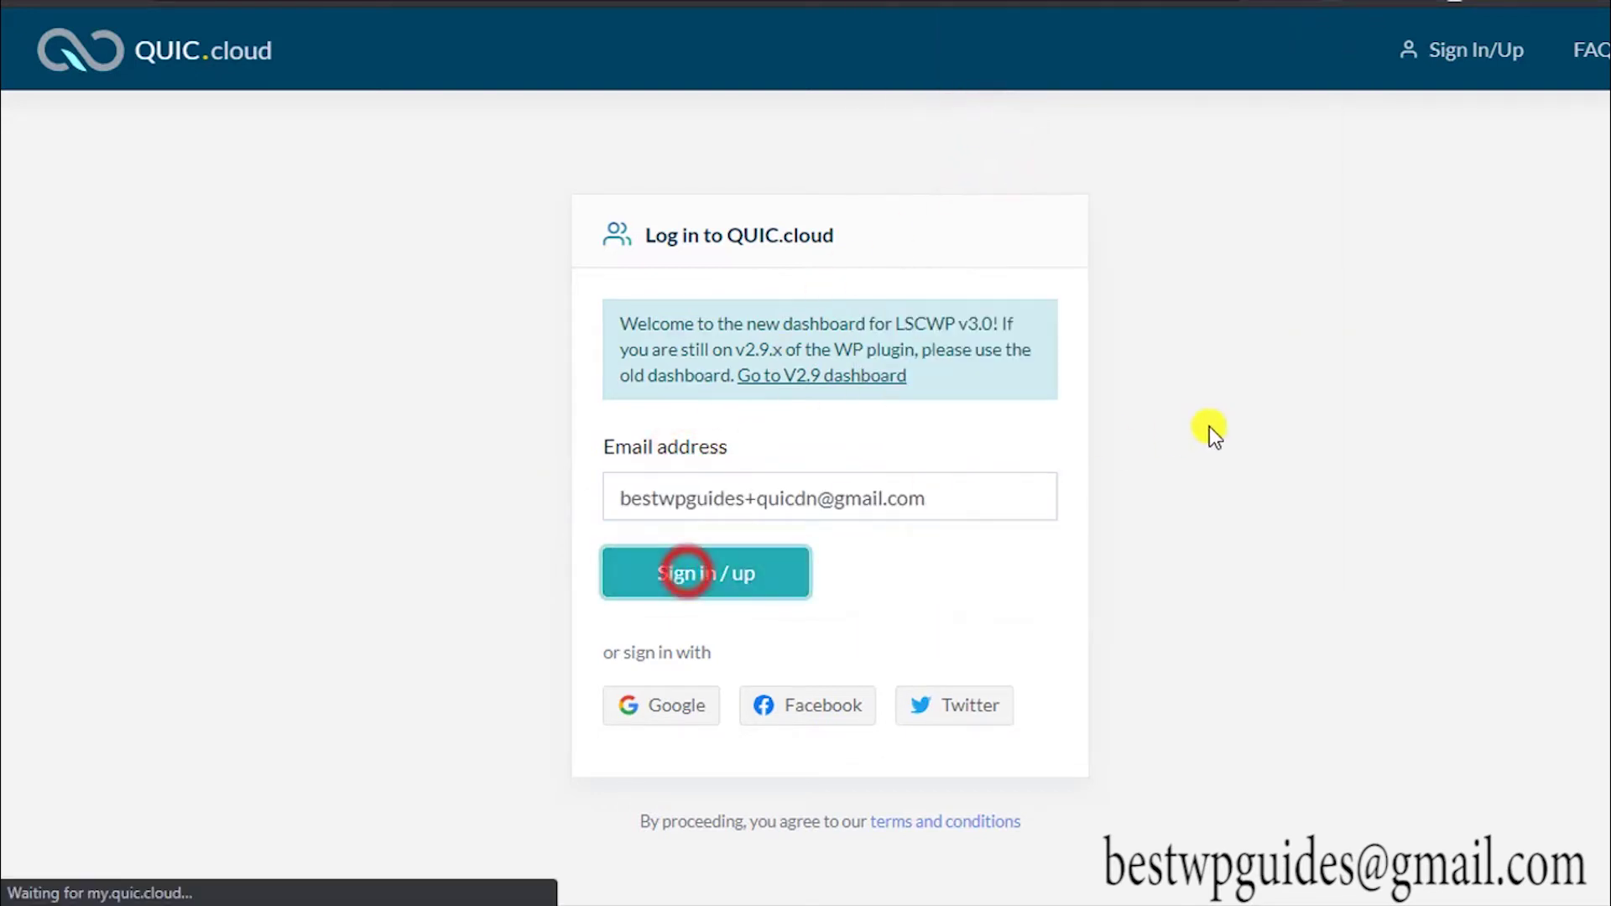
Fill in the account password and log in to QUIC.cloud.
click(1305, 9)
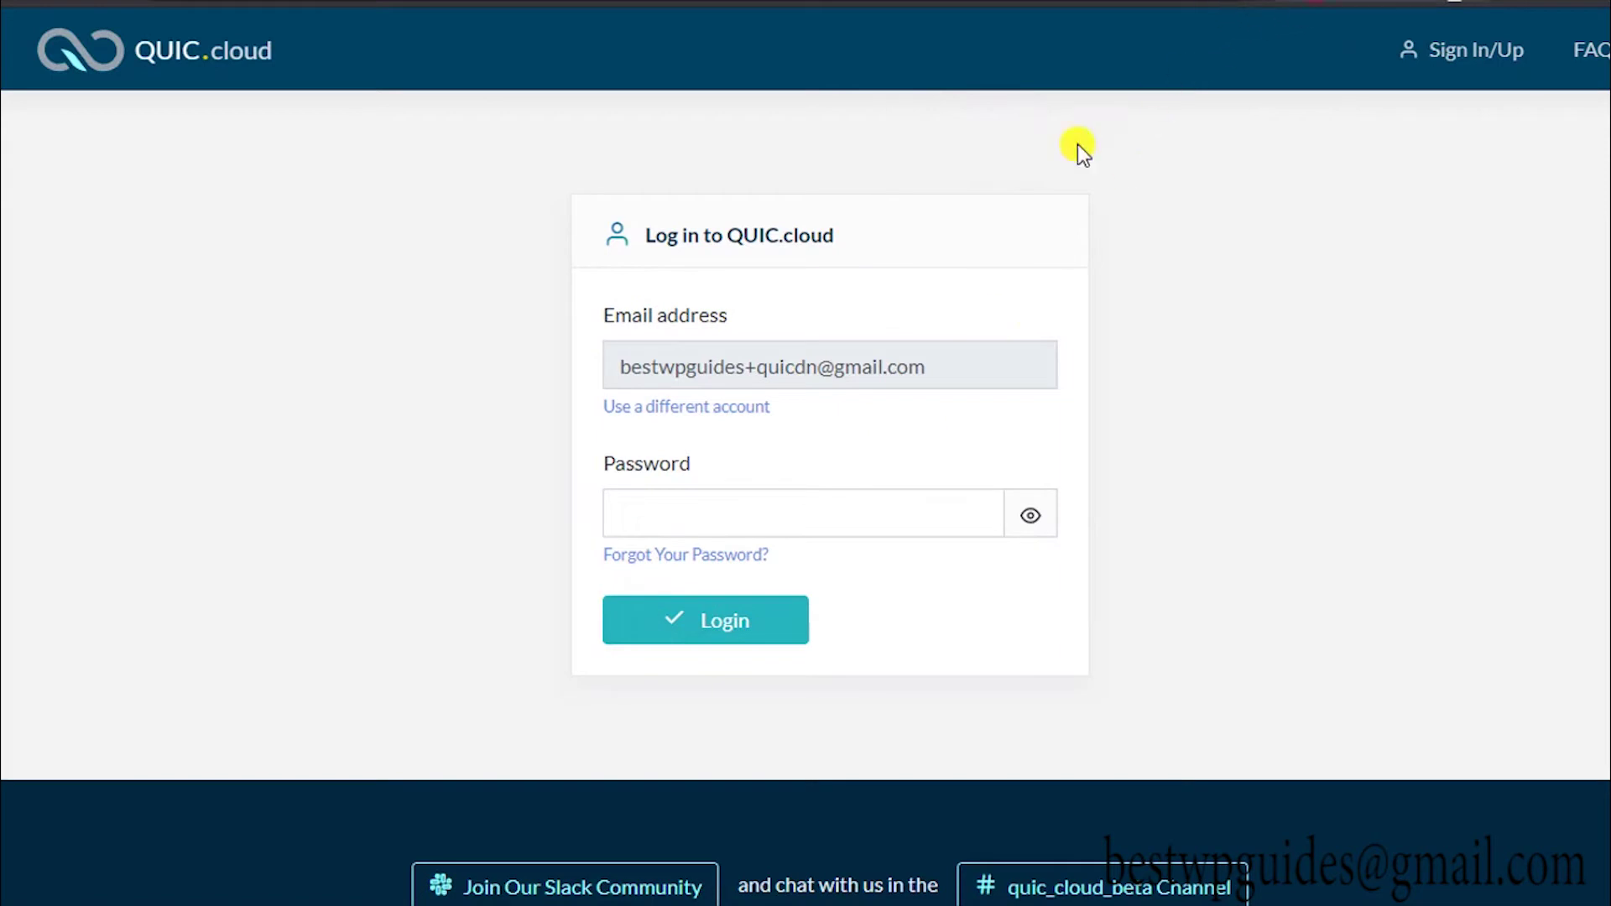
click(1018, 150)
click(684, 633)
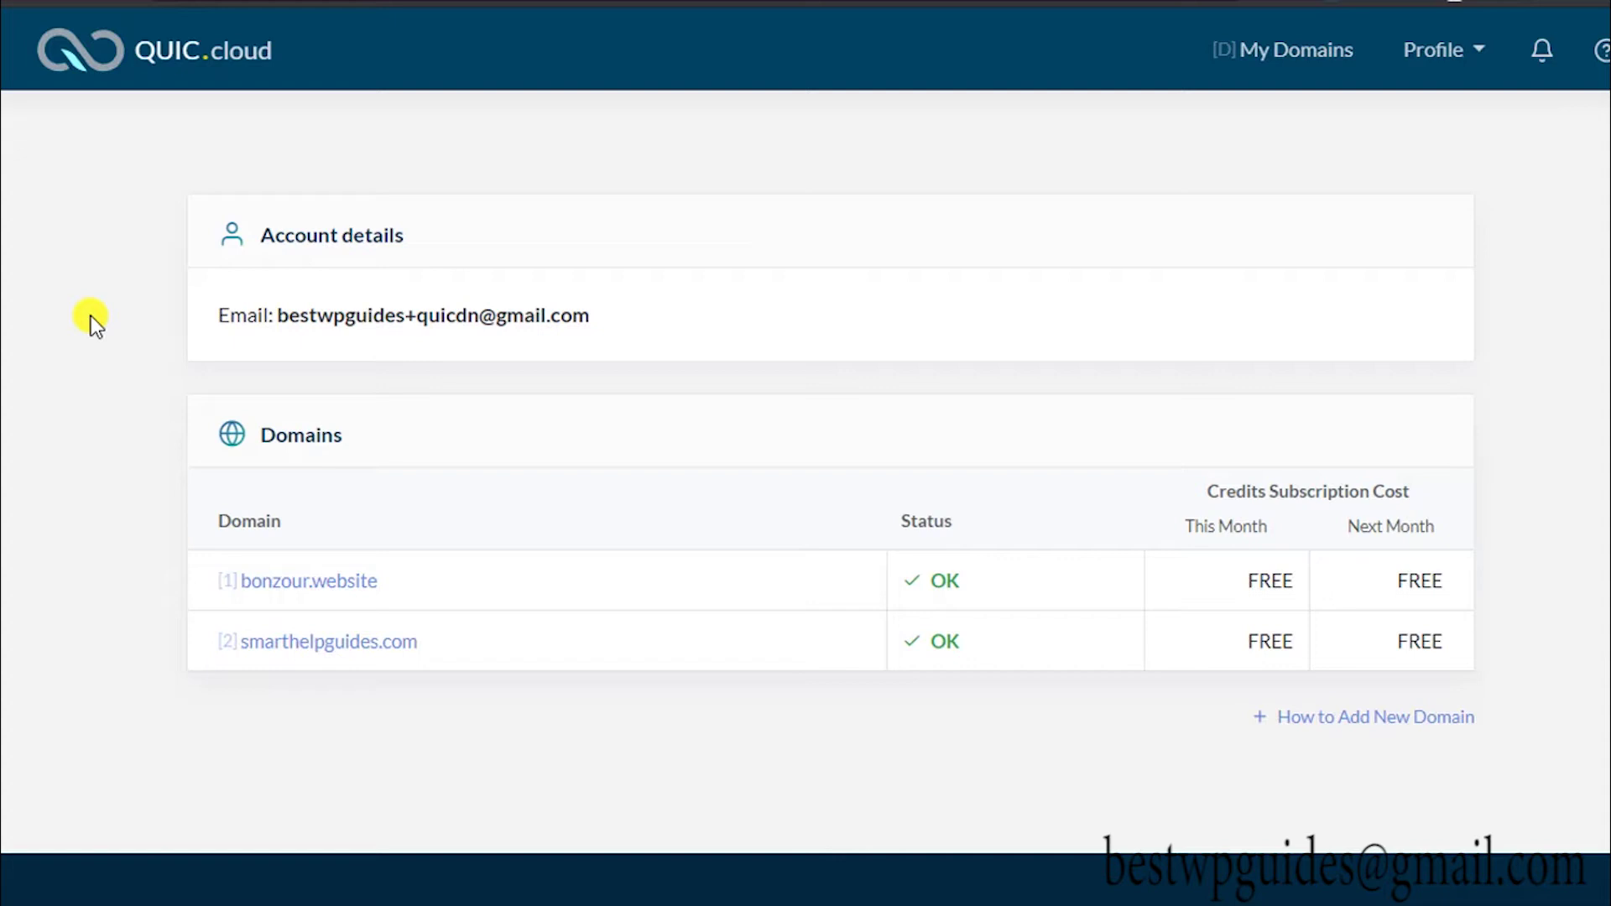
Examine the bonzour.website services overview on QUIC.cloud and its image optimization usage, free tiers and subscription packages.
click(327, 581)
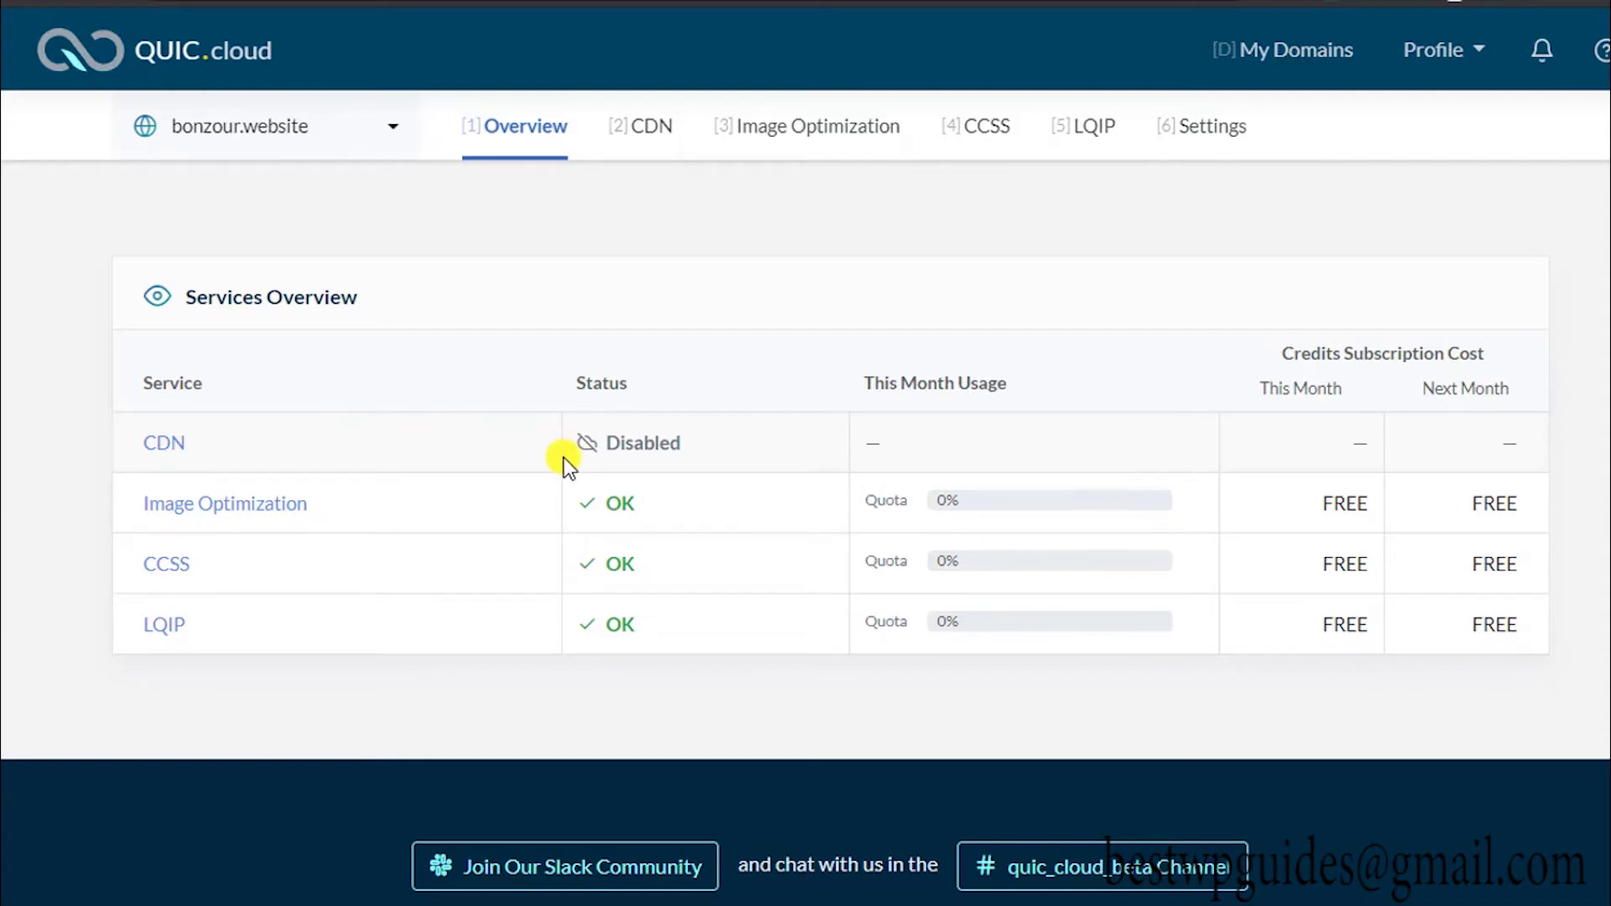
click(853, 128)
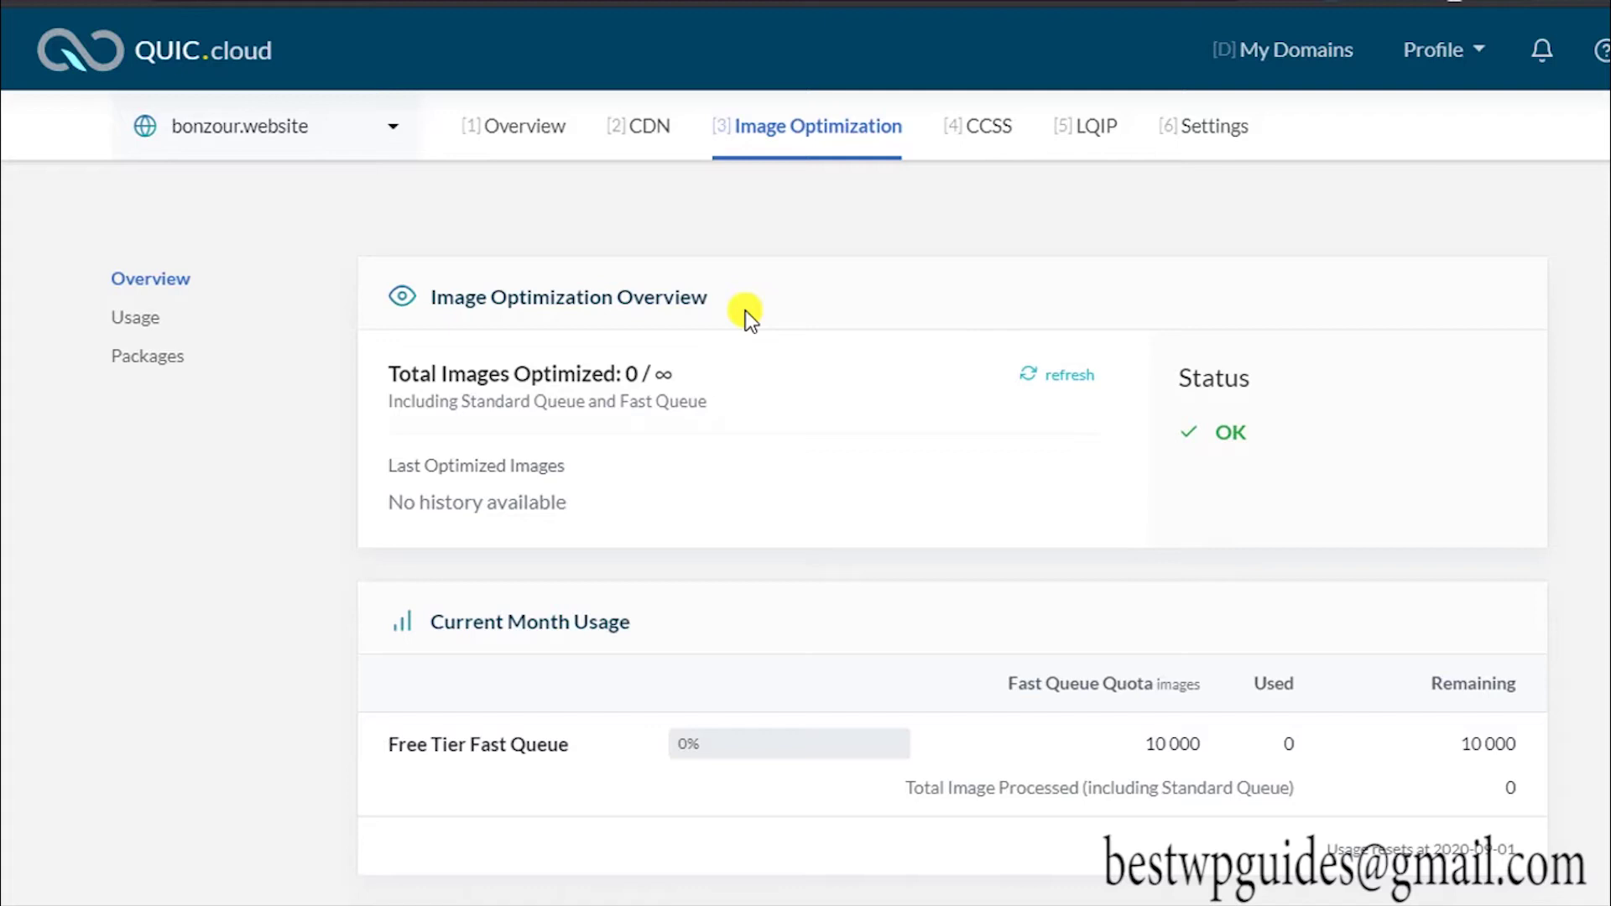
scroll(721, 328, down, 3)
scroll(705, 341, down, 5)
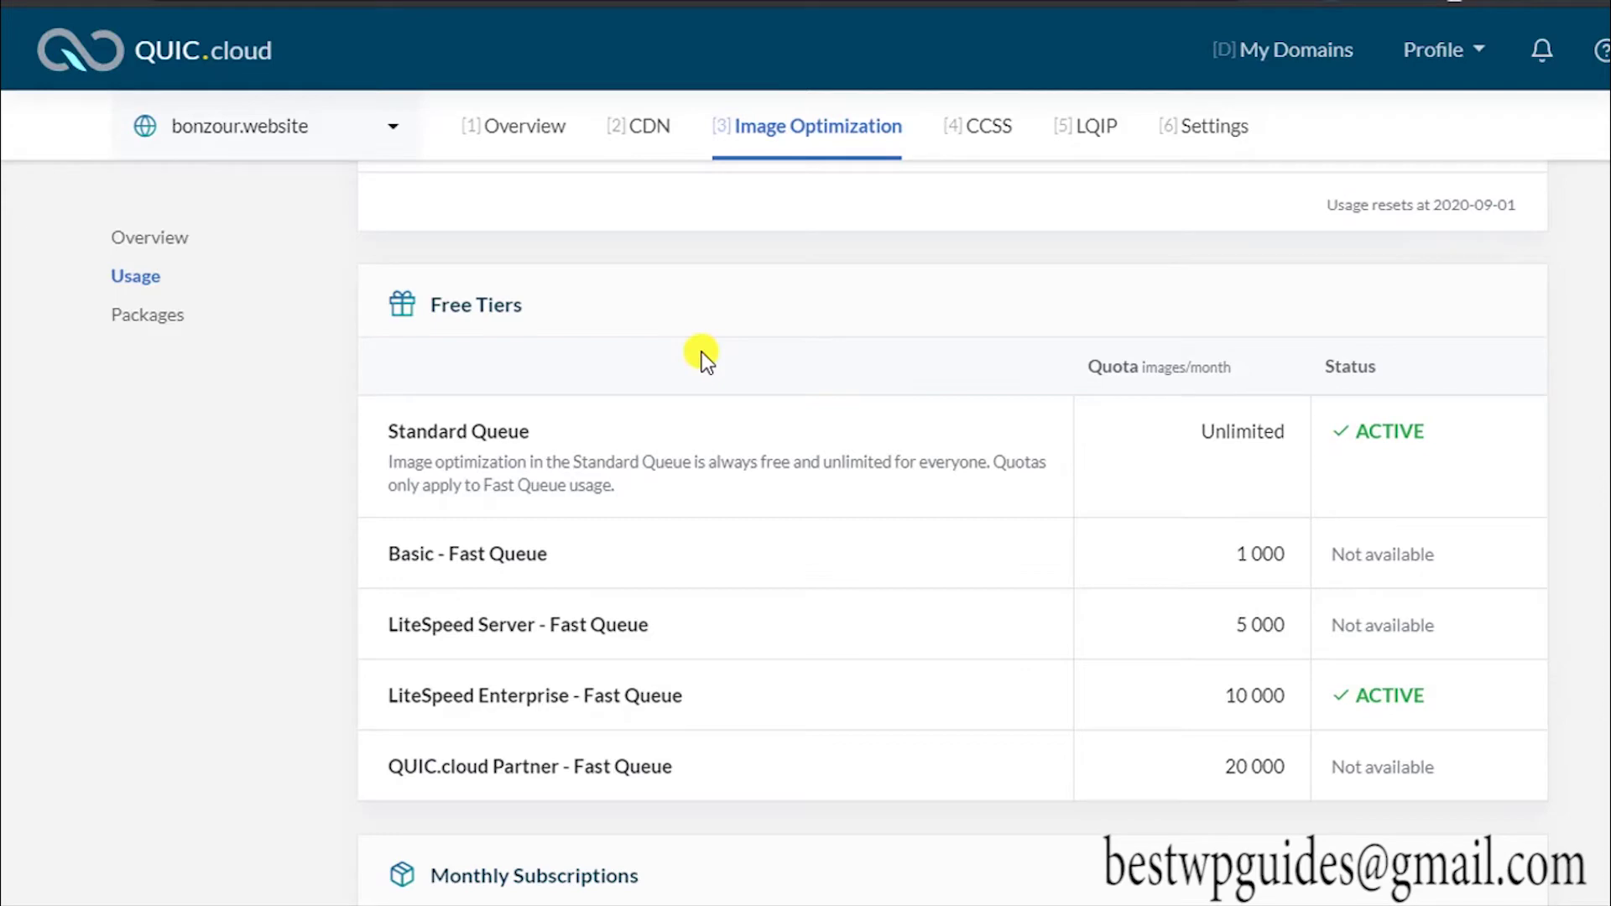
scroll(703, 354, down, 6)
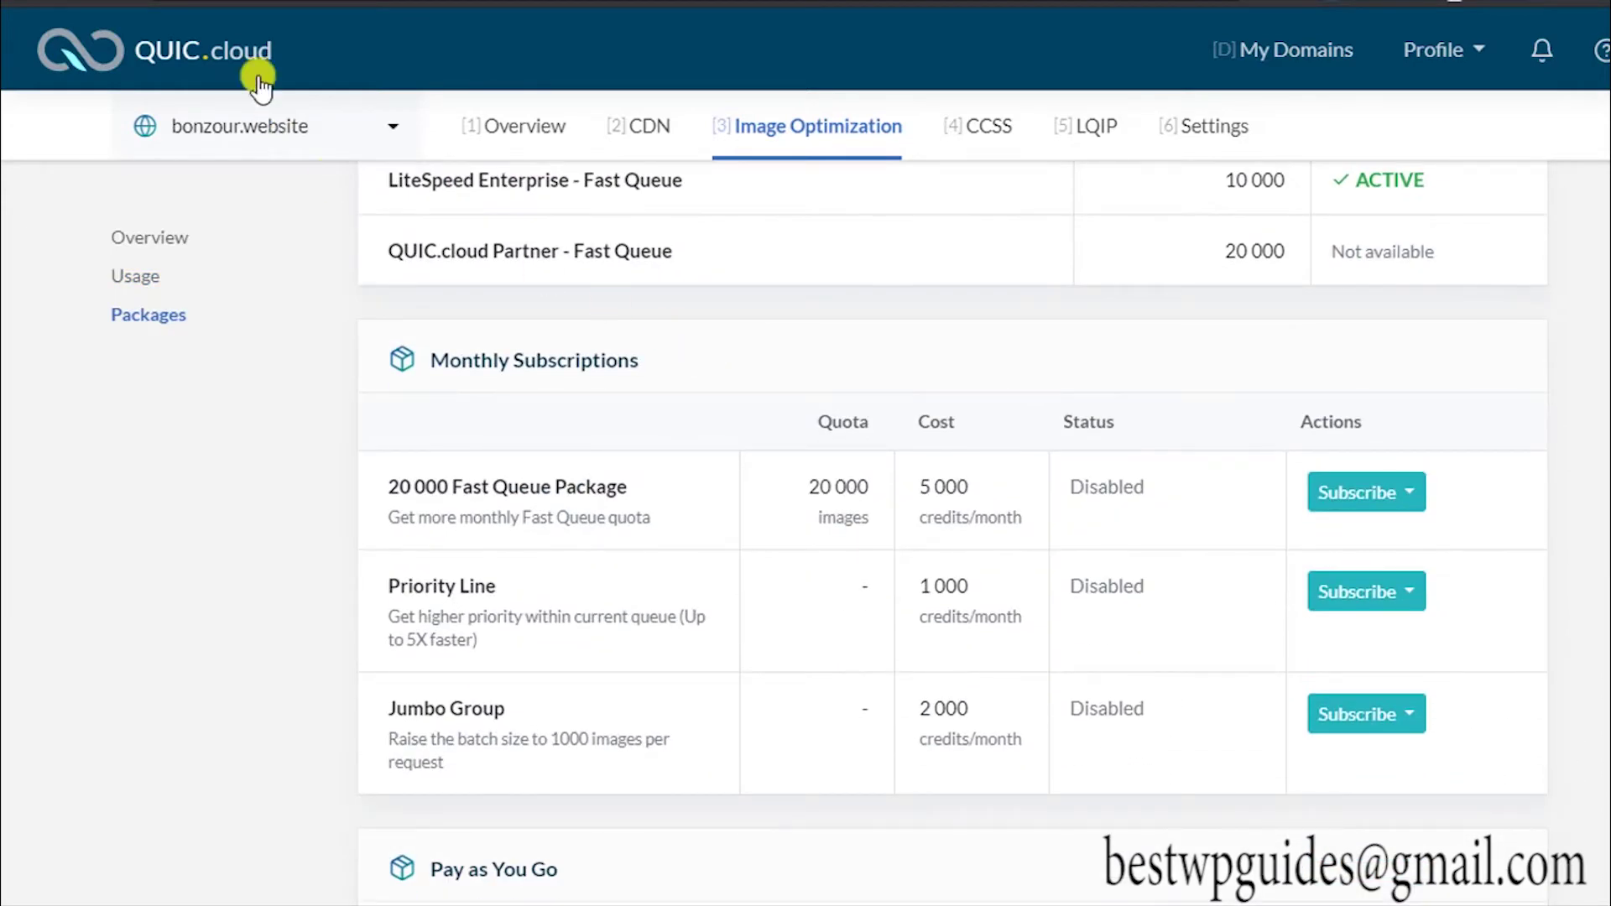
Return to WordPress, reload LiteSpeed Cache's General settings to load the domain key, and save the changes.
click(101, 2)
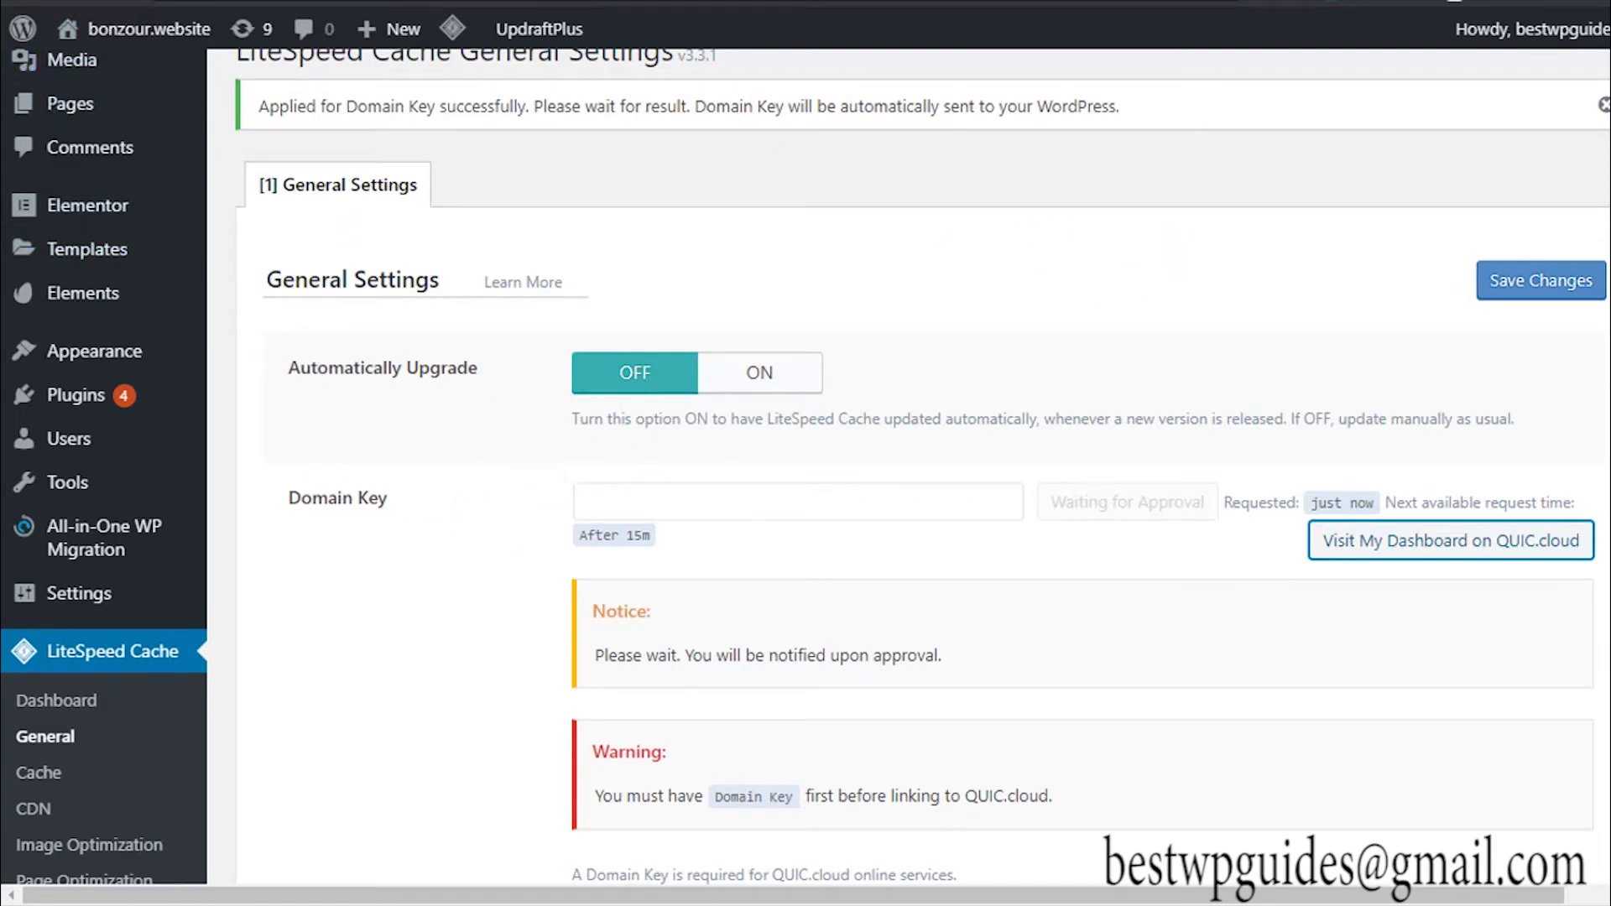
key(F5)
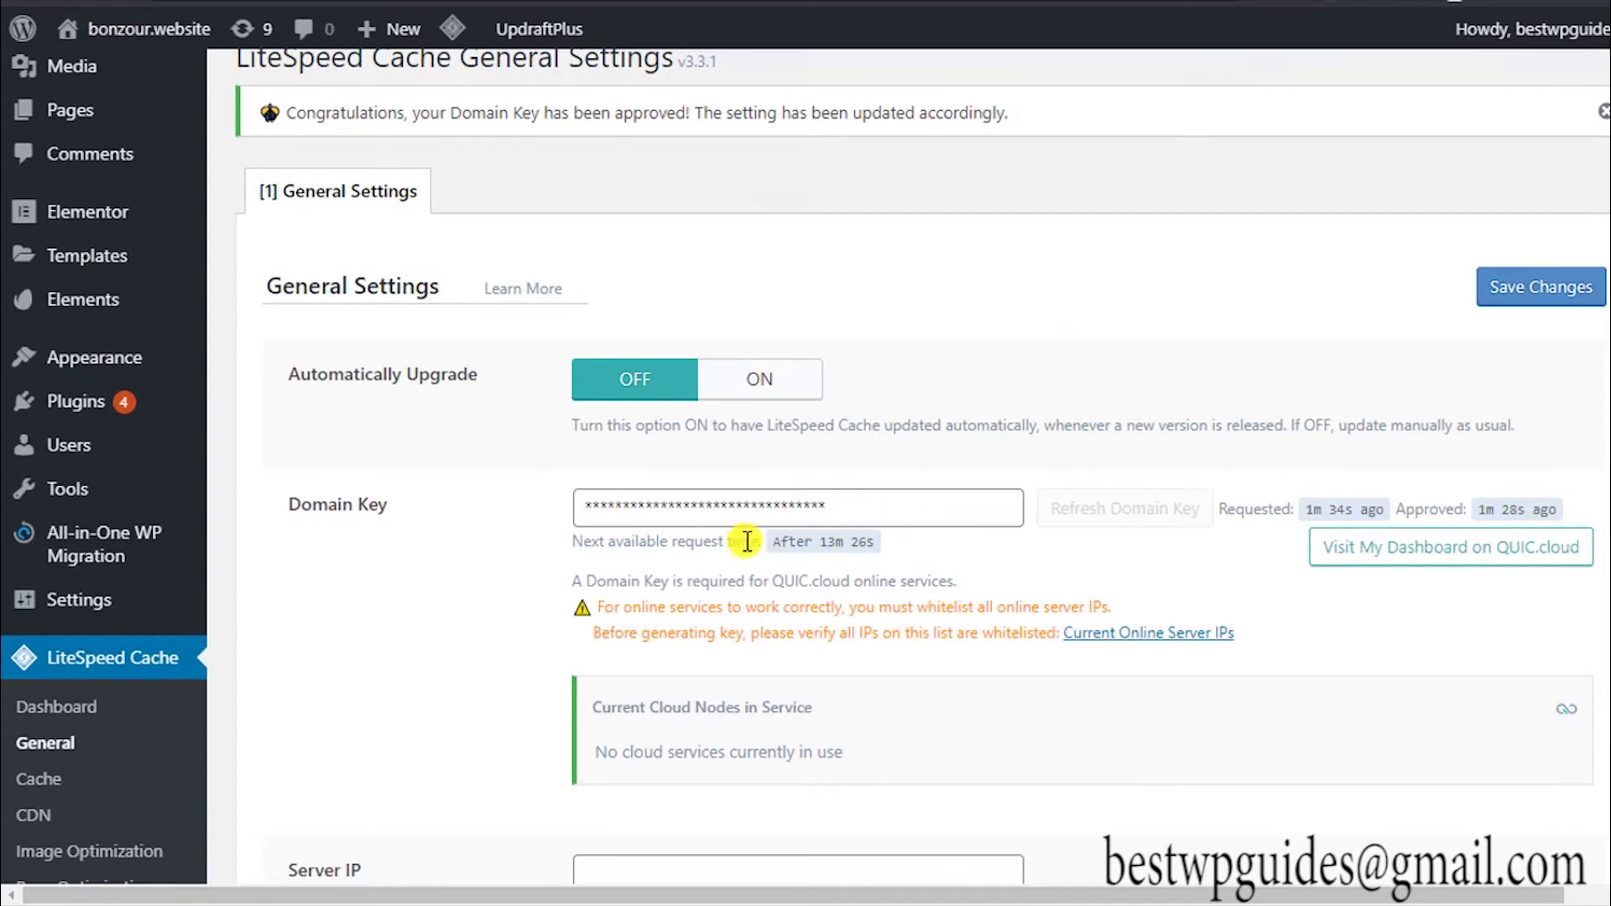
scroll(797, 529, down, 2)
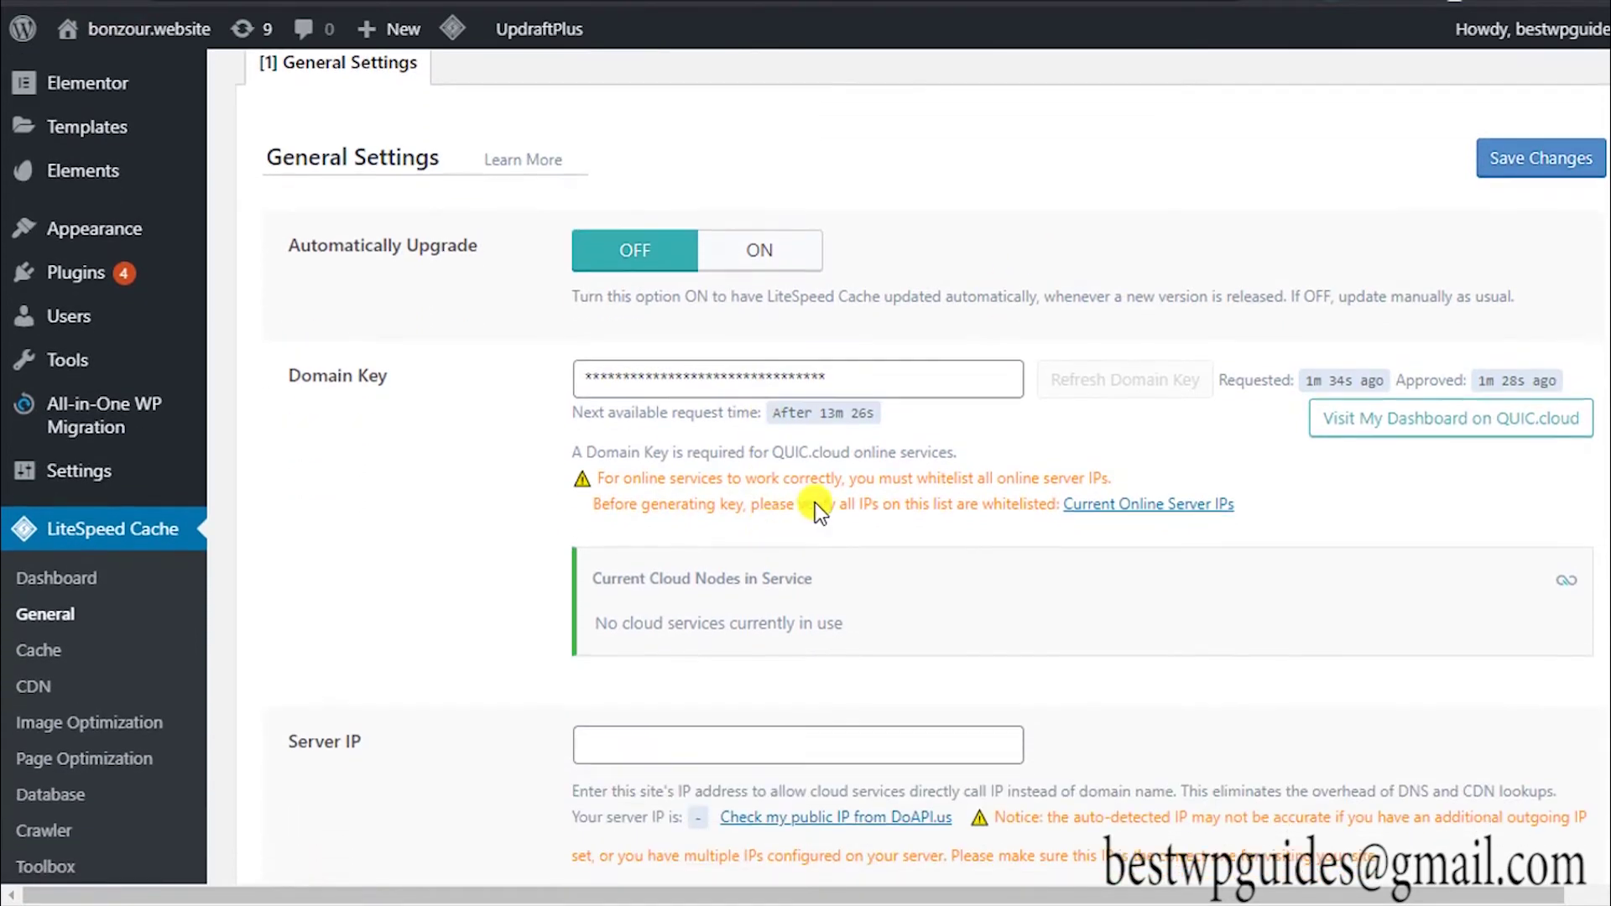
click(1535, 159)
Turn on QUIC.cloud CDN in LiteSpeed Cache's CDN settings, review the remaining CDN options and save the changes.
scroll(900, 444, down, 5)
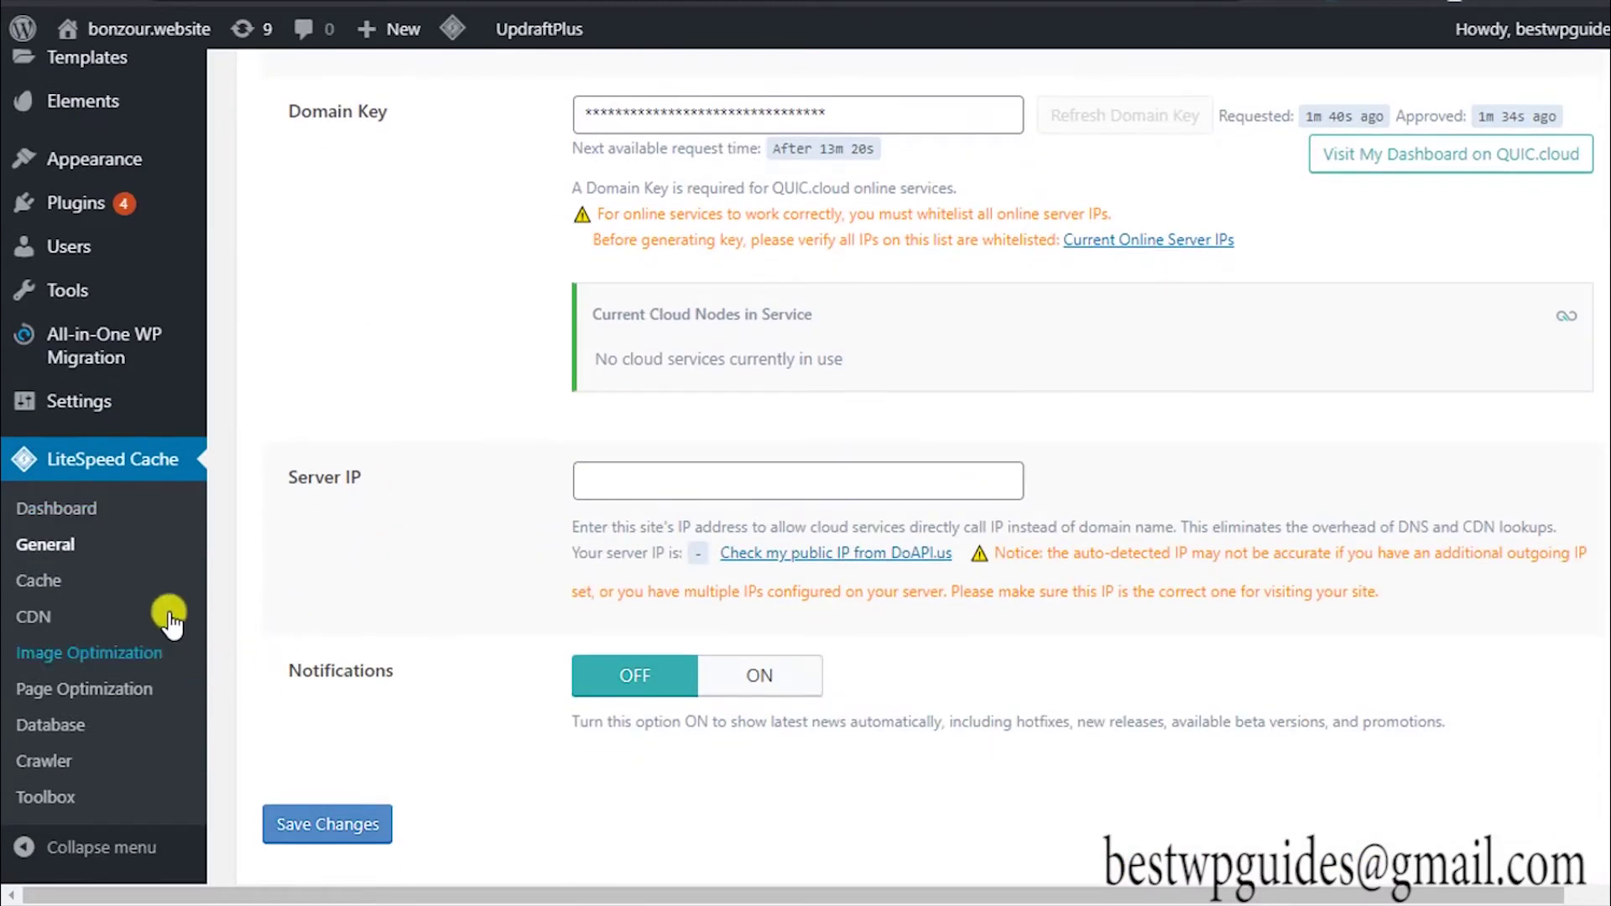
click(30, 629)
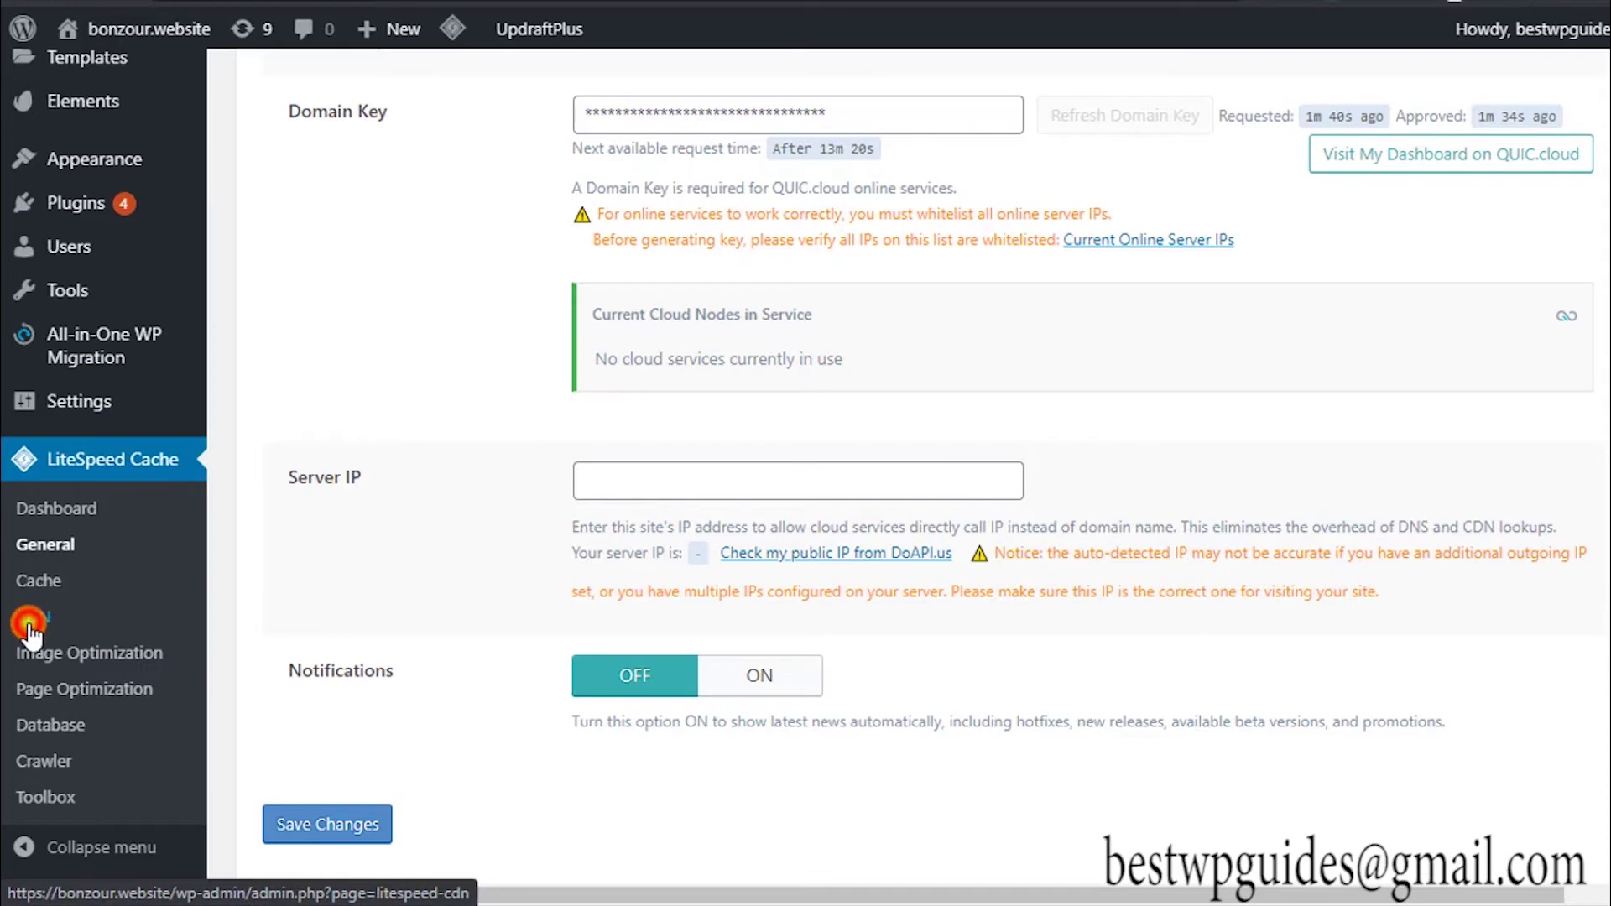
scroll(512, 630, down, 3)
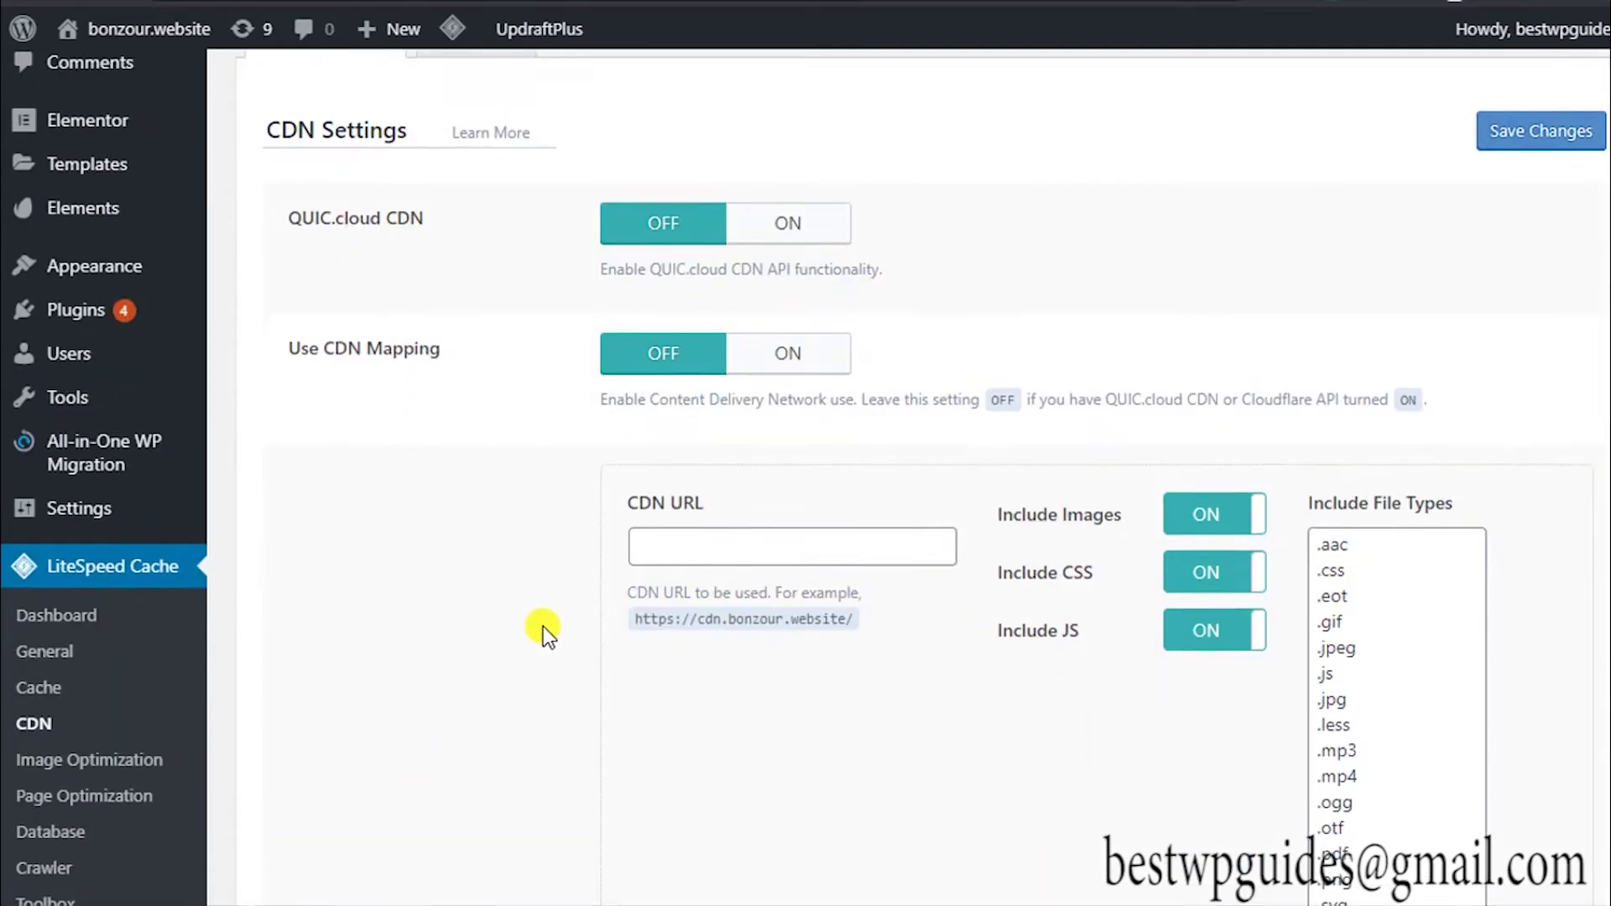
click(813, 187)
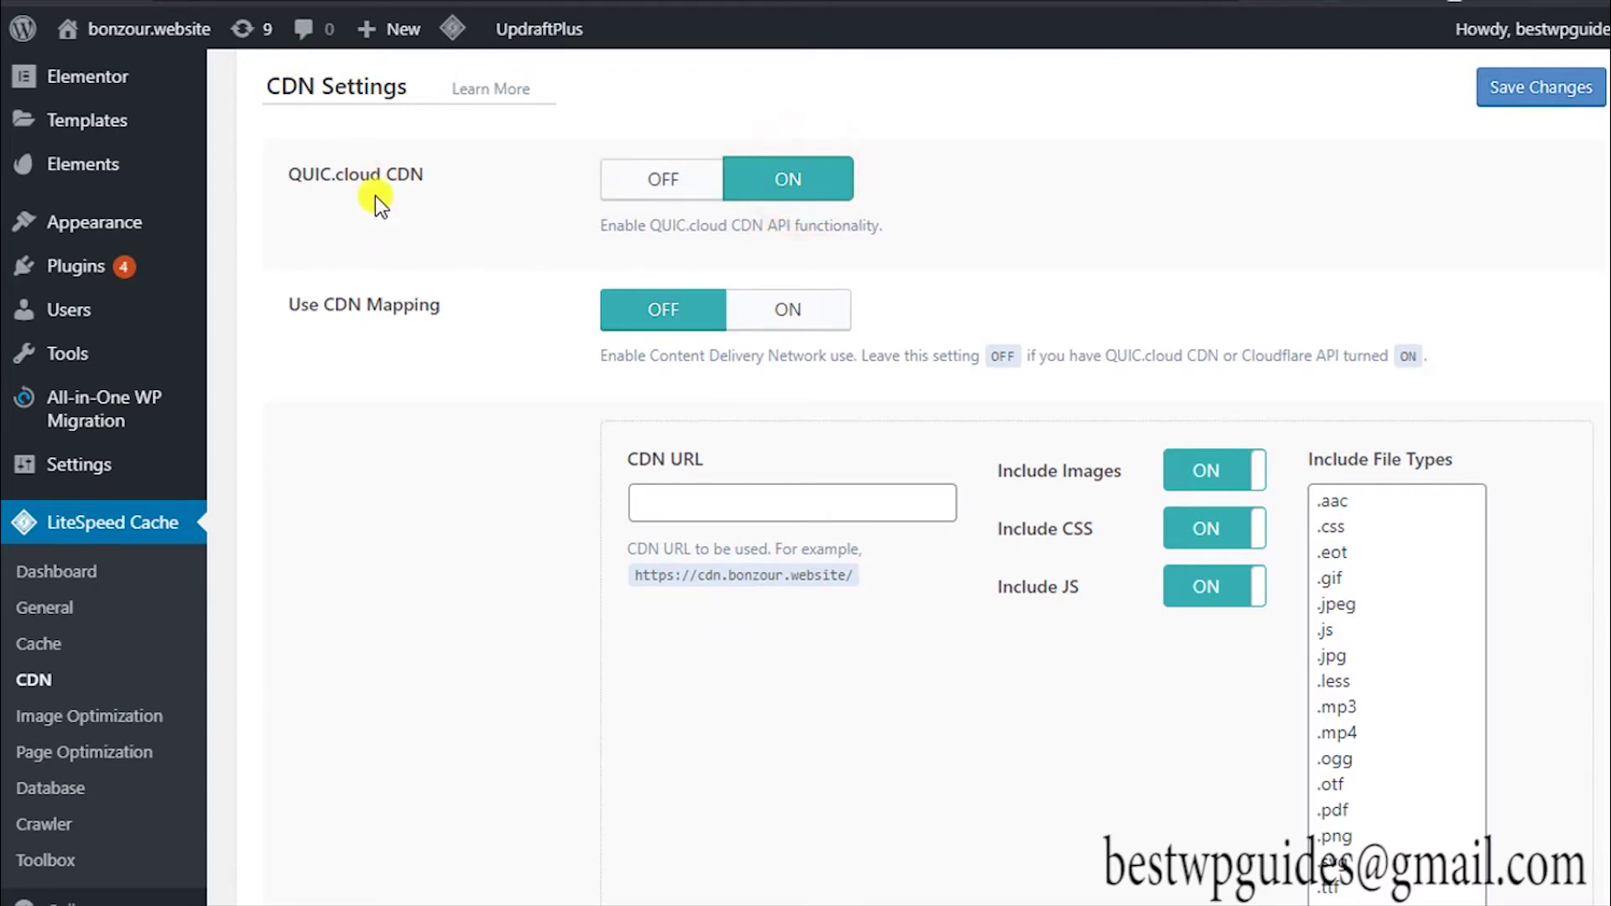
scroll(503, 359, down, 1)
scroll(506, 359, down, 1)
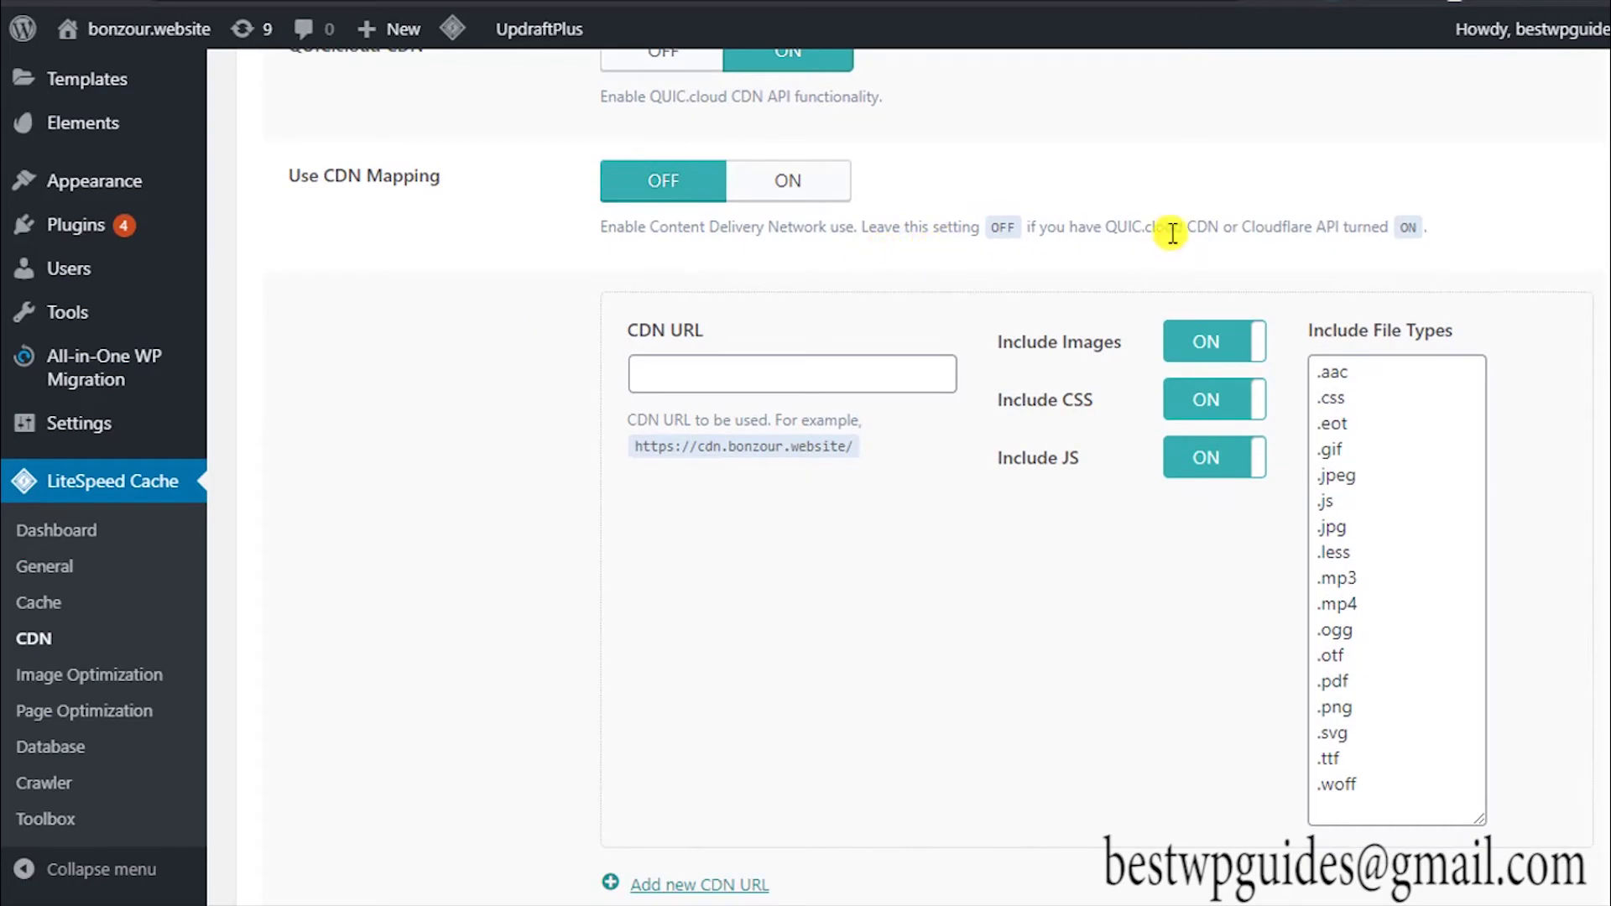
scroll(1141, 243, up, 4)
scroll(839, 353, down, 10)
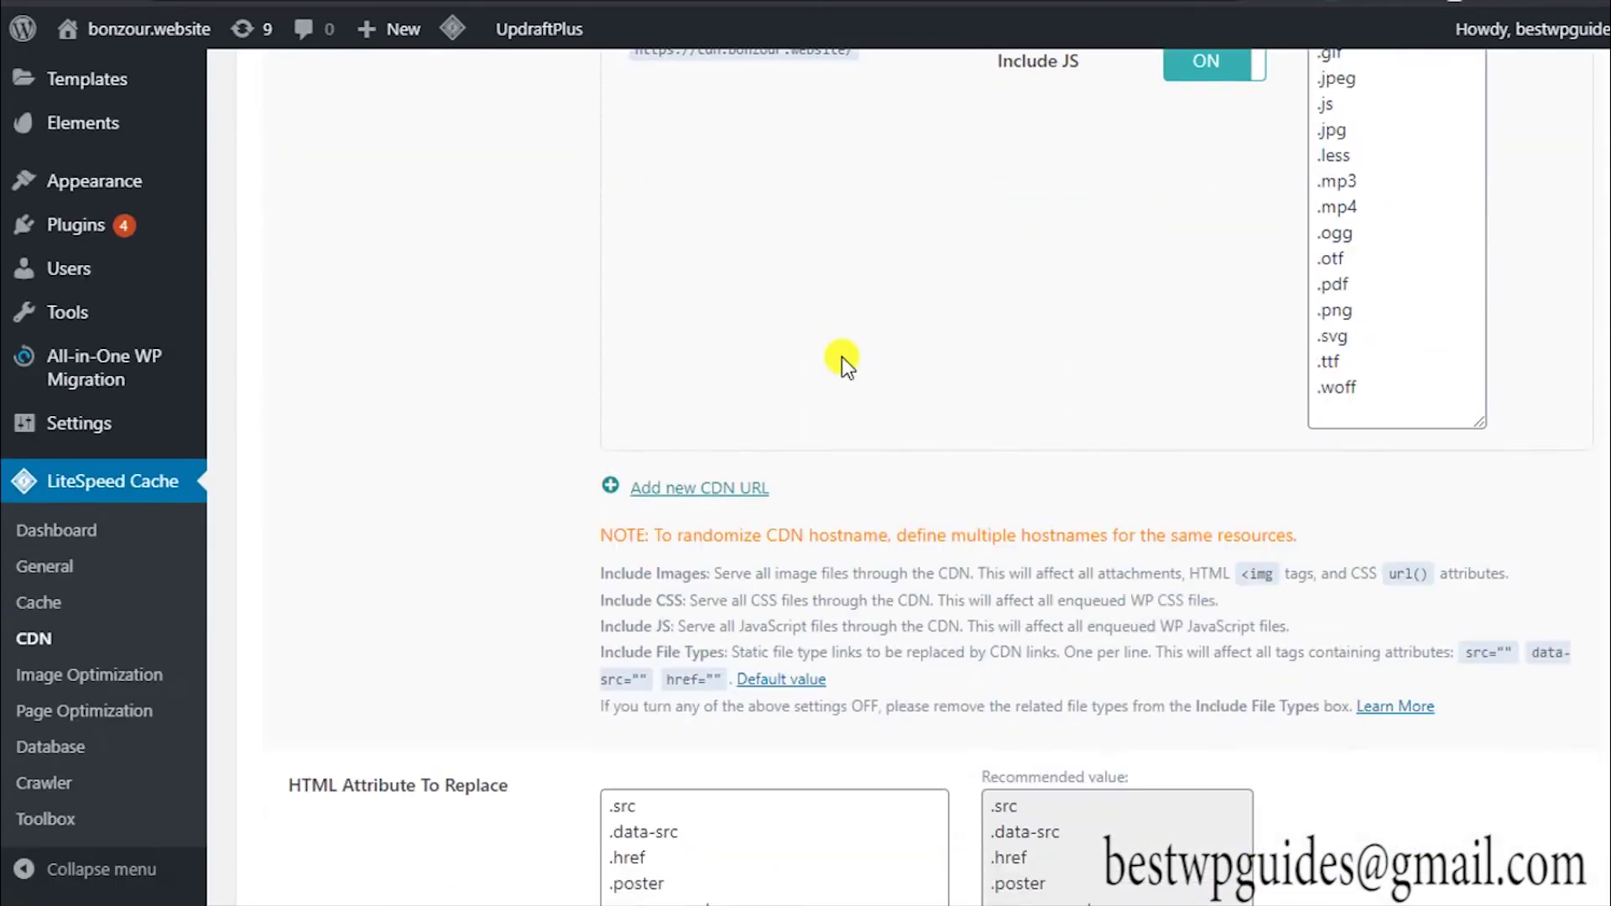
scroll(842, 355, down, 20)
scroll(843, 356, up, 5)
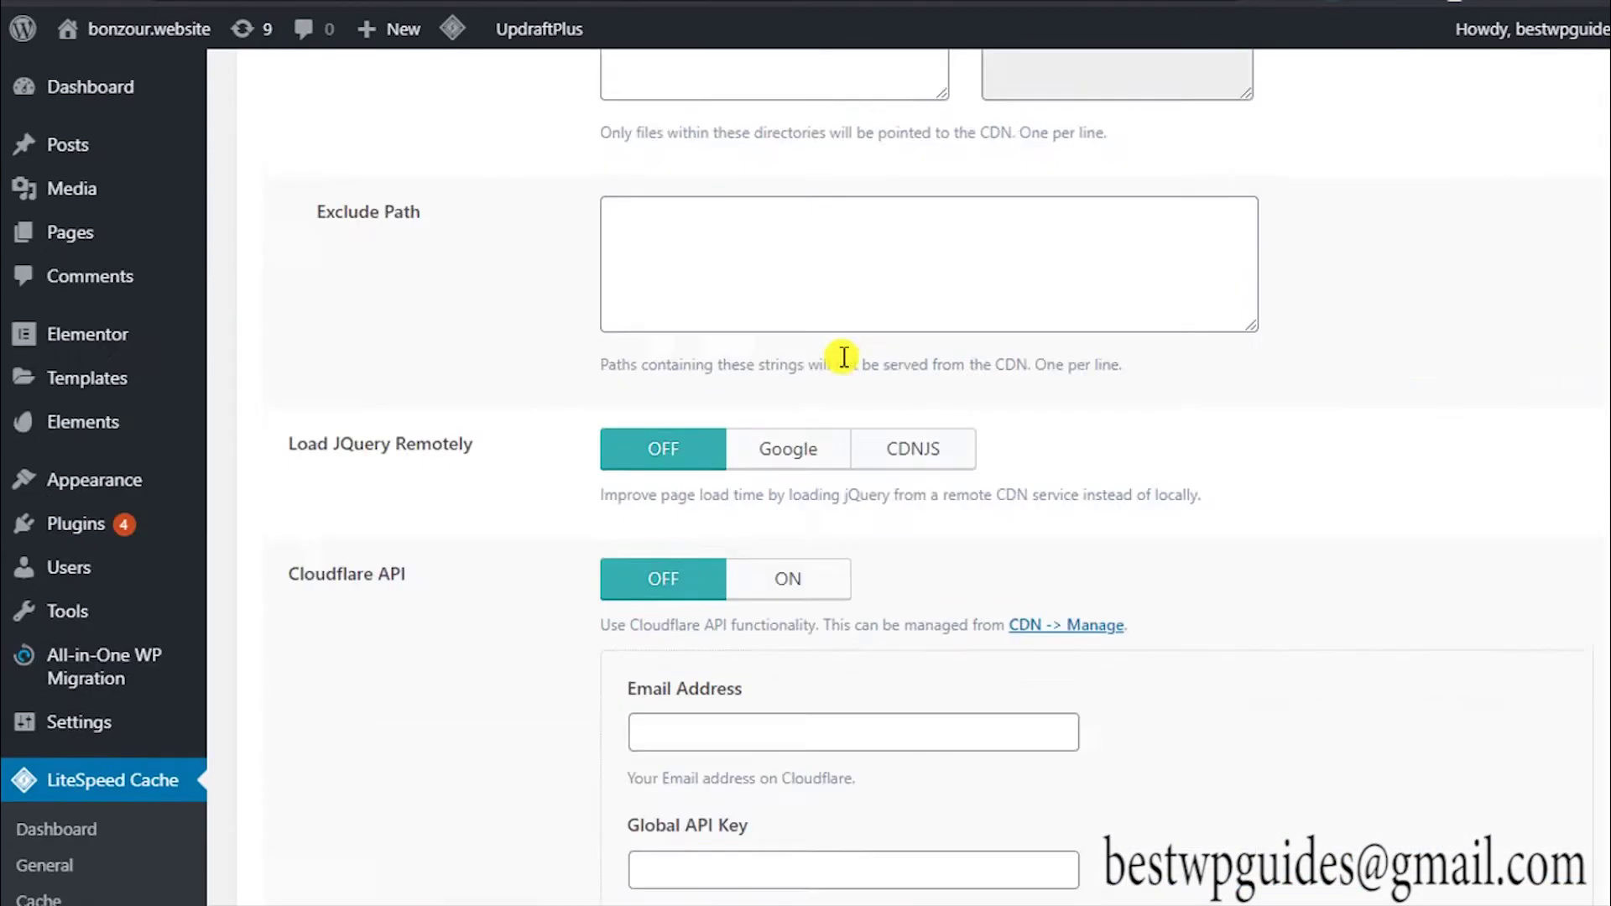
scroll(843, 356, up, 15)
click(1548, 345)
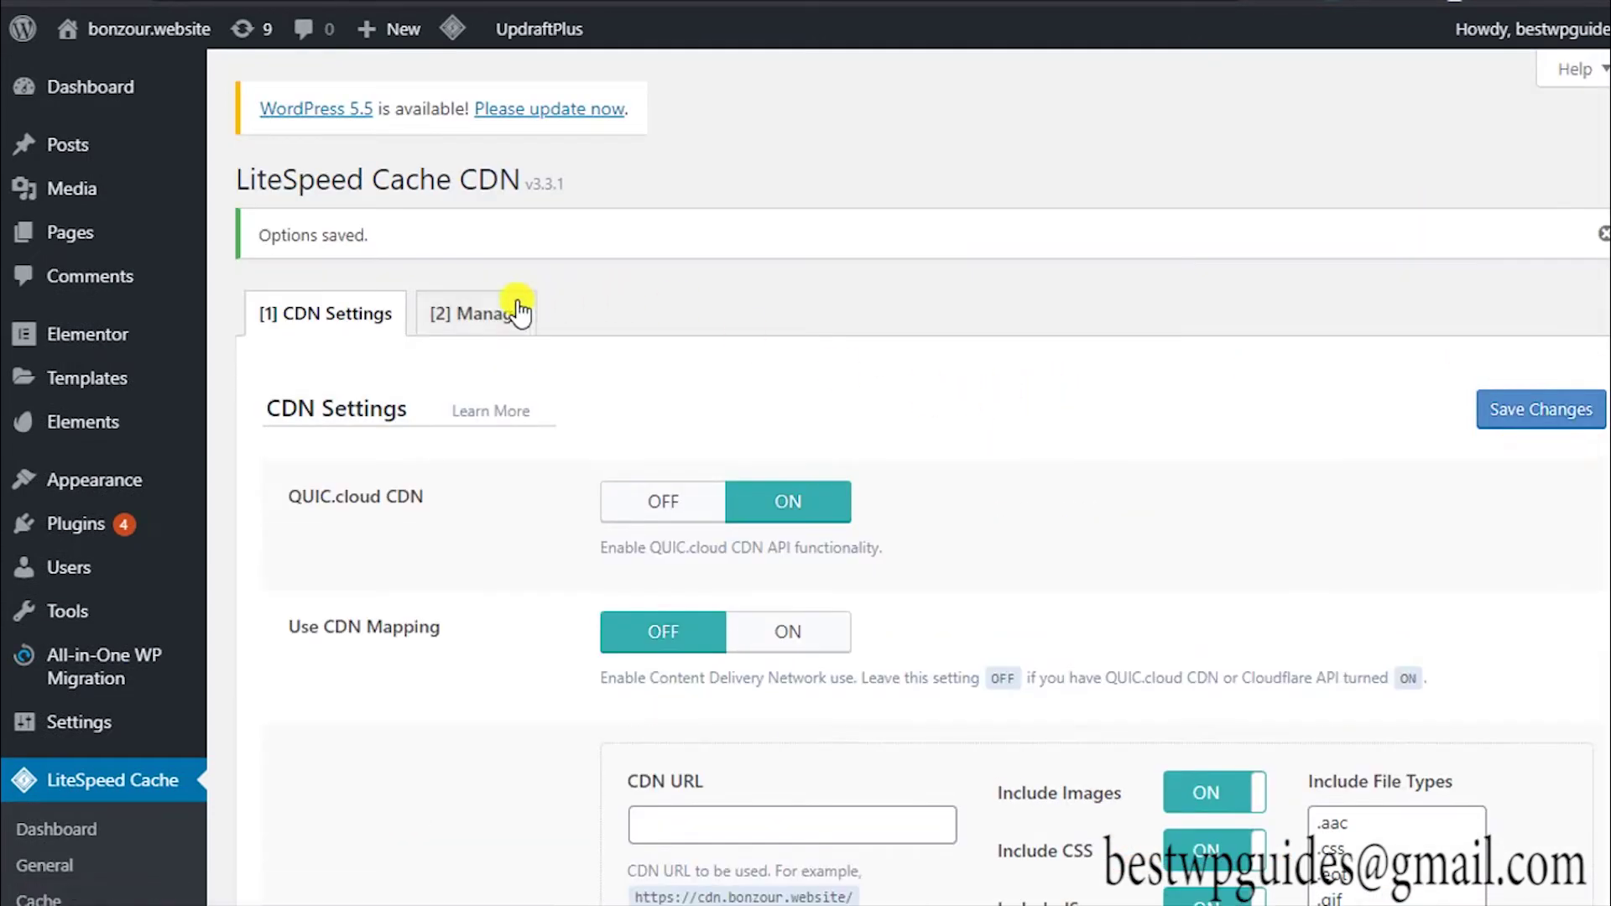
Look over the QUIC.cloud and Cloudflare management options for the CDN.
click(518, 312)
scroll(345, 317, down, 3)
scroll(345, 316, up, 2)
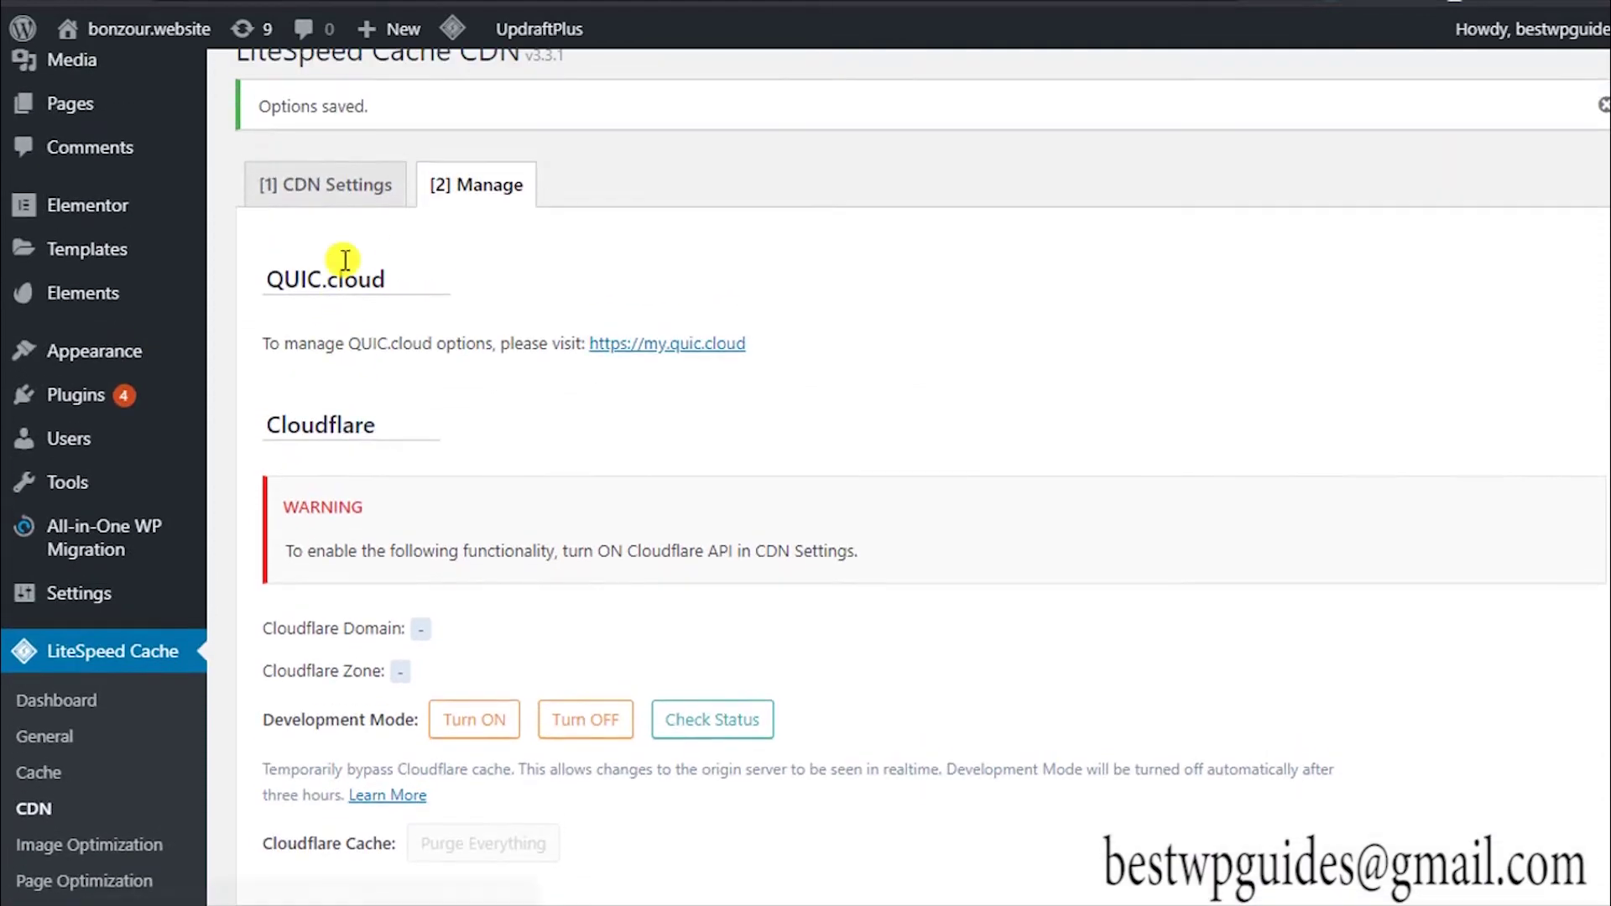
Open LiteSpeed Cache's Image Optimization summary and look over the image totals.
click(323, 185)
scroll(50, 630, down, 5)
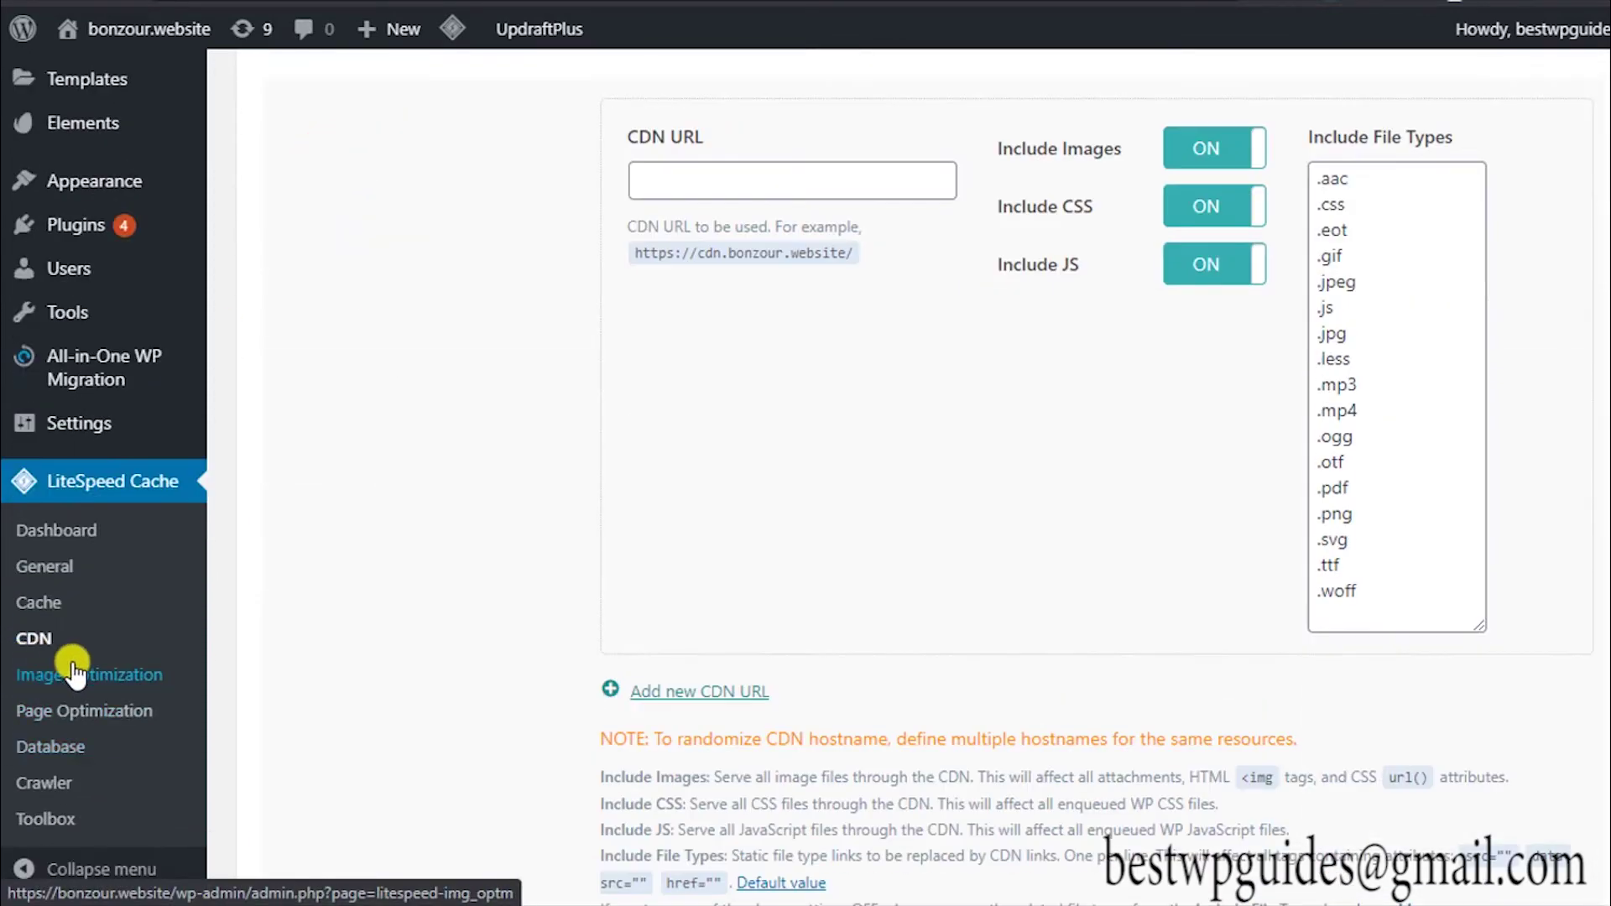
click(74, 673)
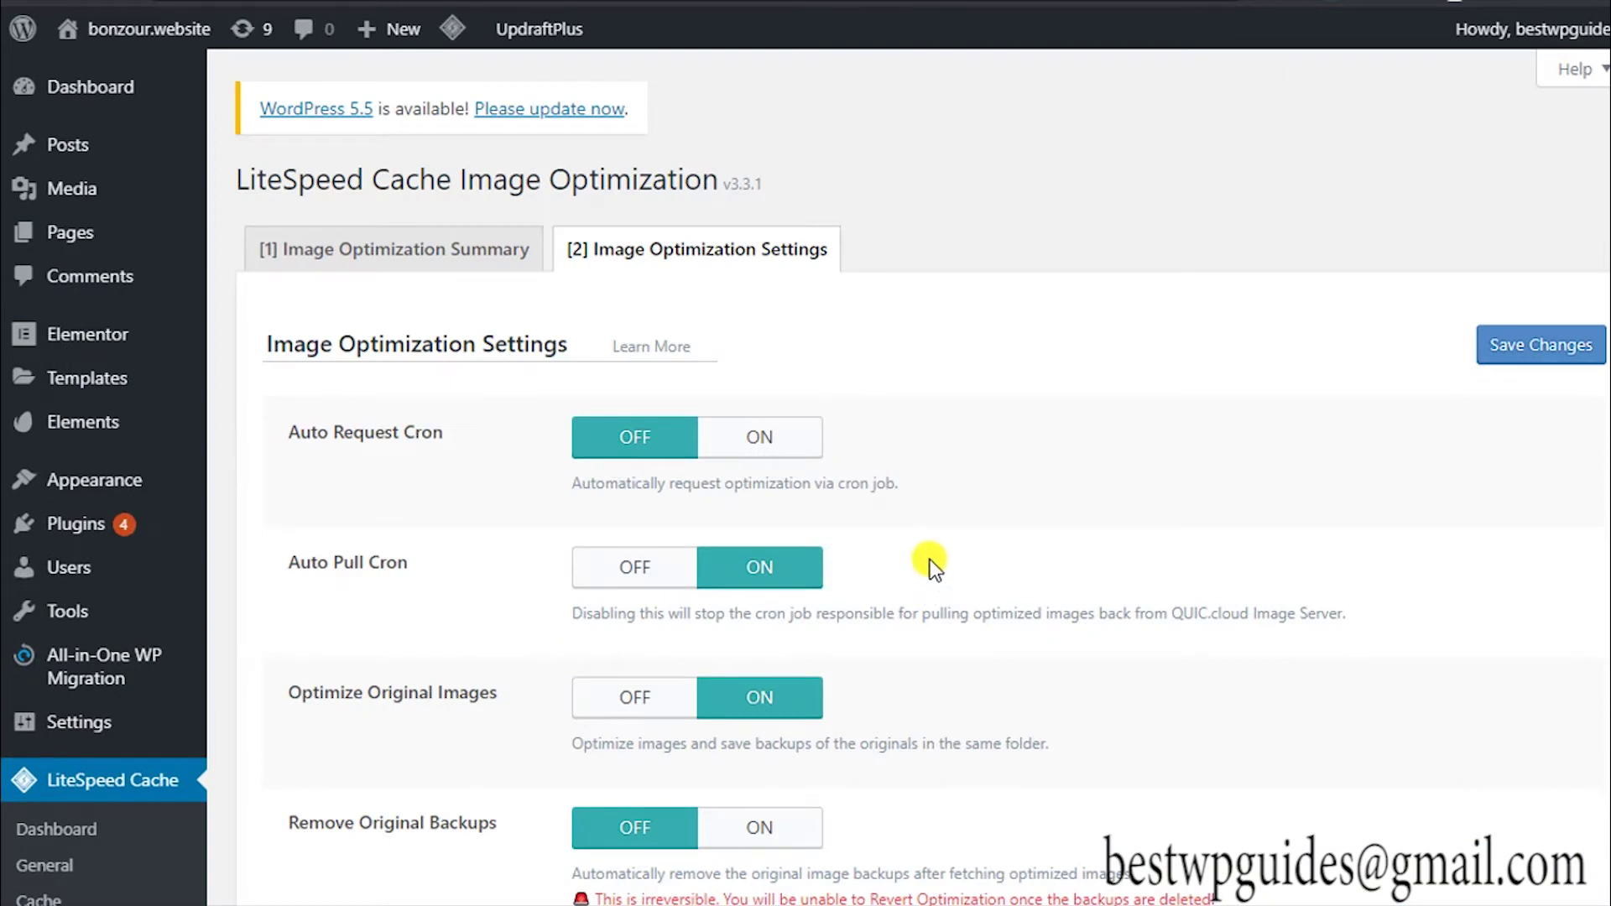
click(352, 248)
scroll(1034, 408, down, 3)
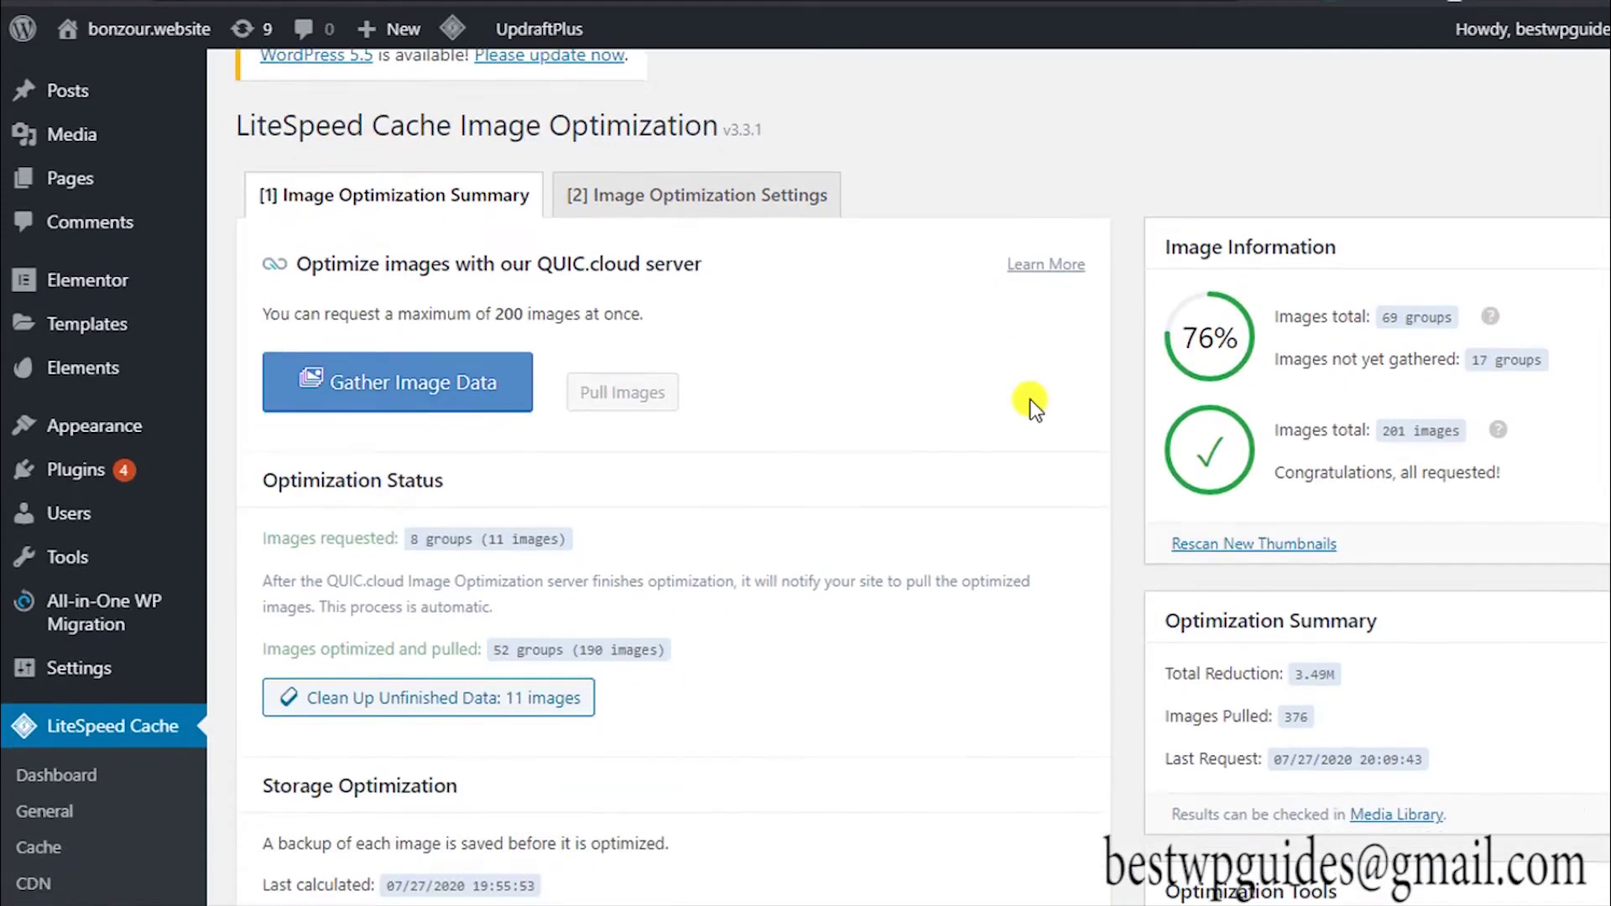
scroll(727, 405, up, 3)
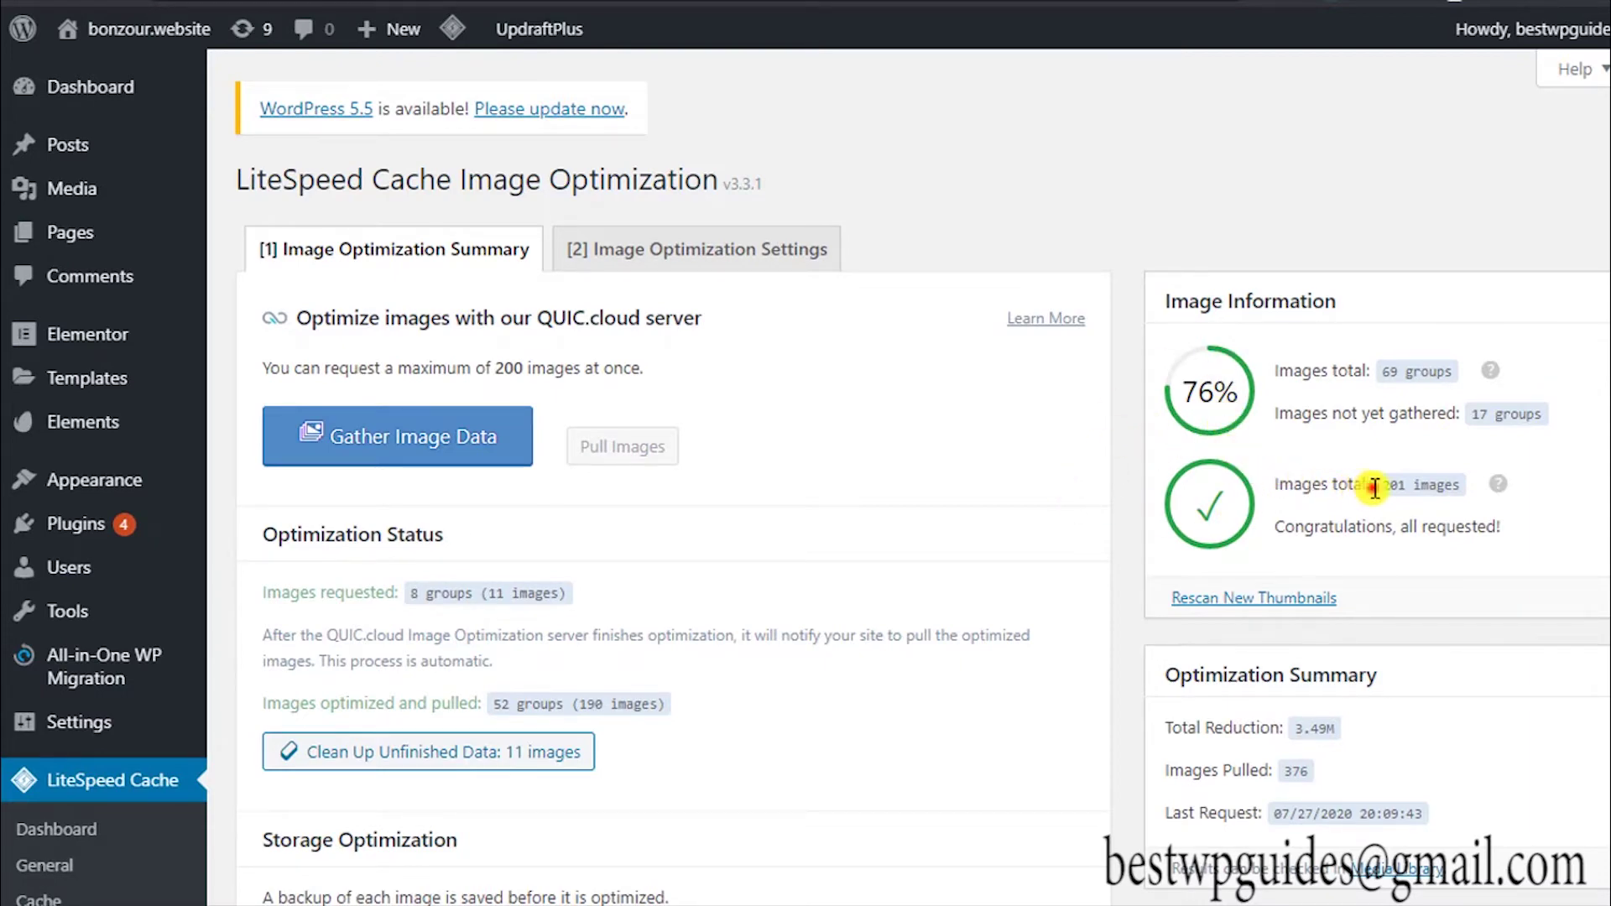
drag(1372, 485, 1410, 537)
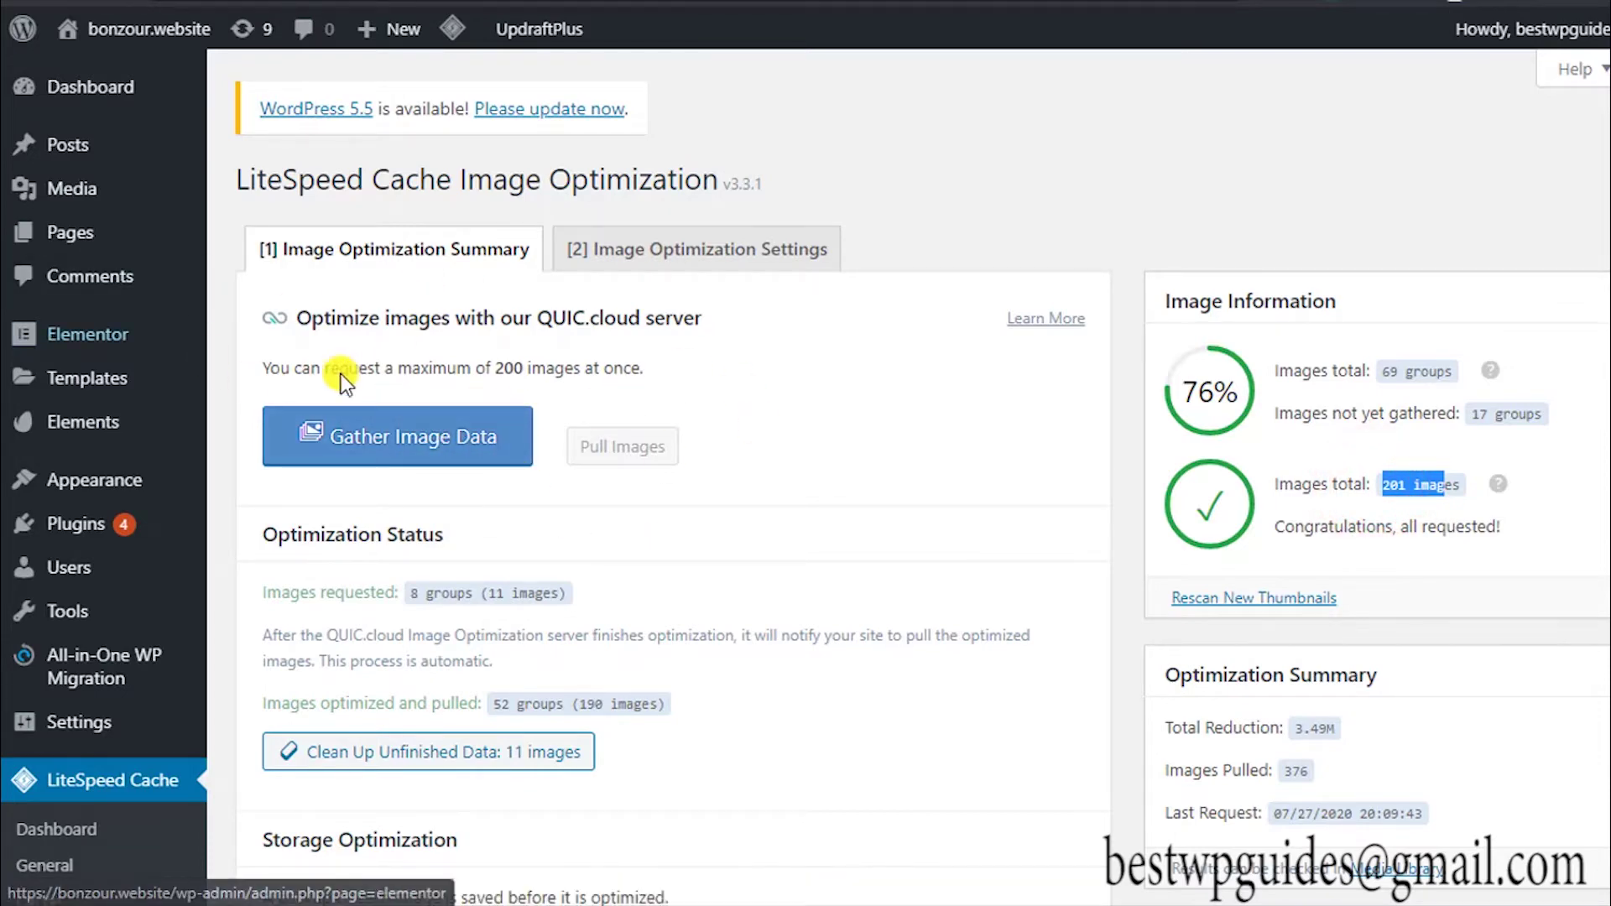
Gather the site's image data and send the optimization request to the QUIC.cloud server.
click(387, 444)
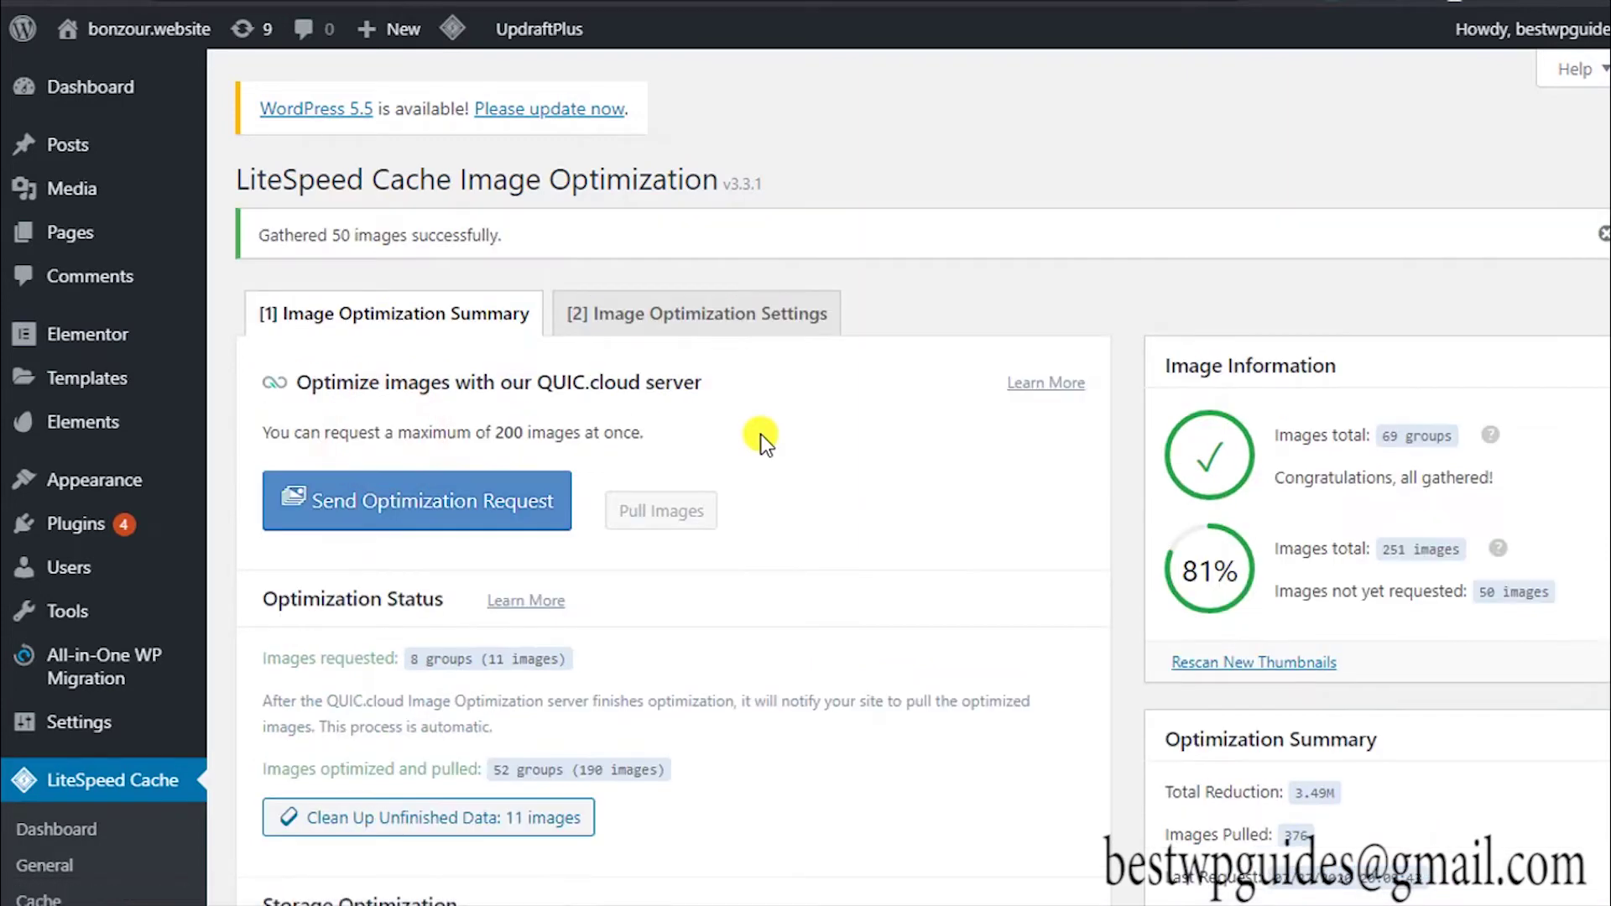
click(458, 502)
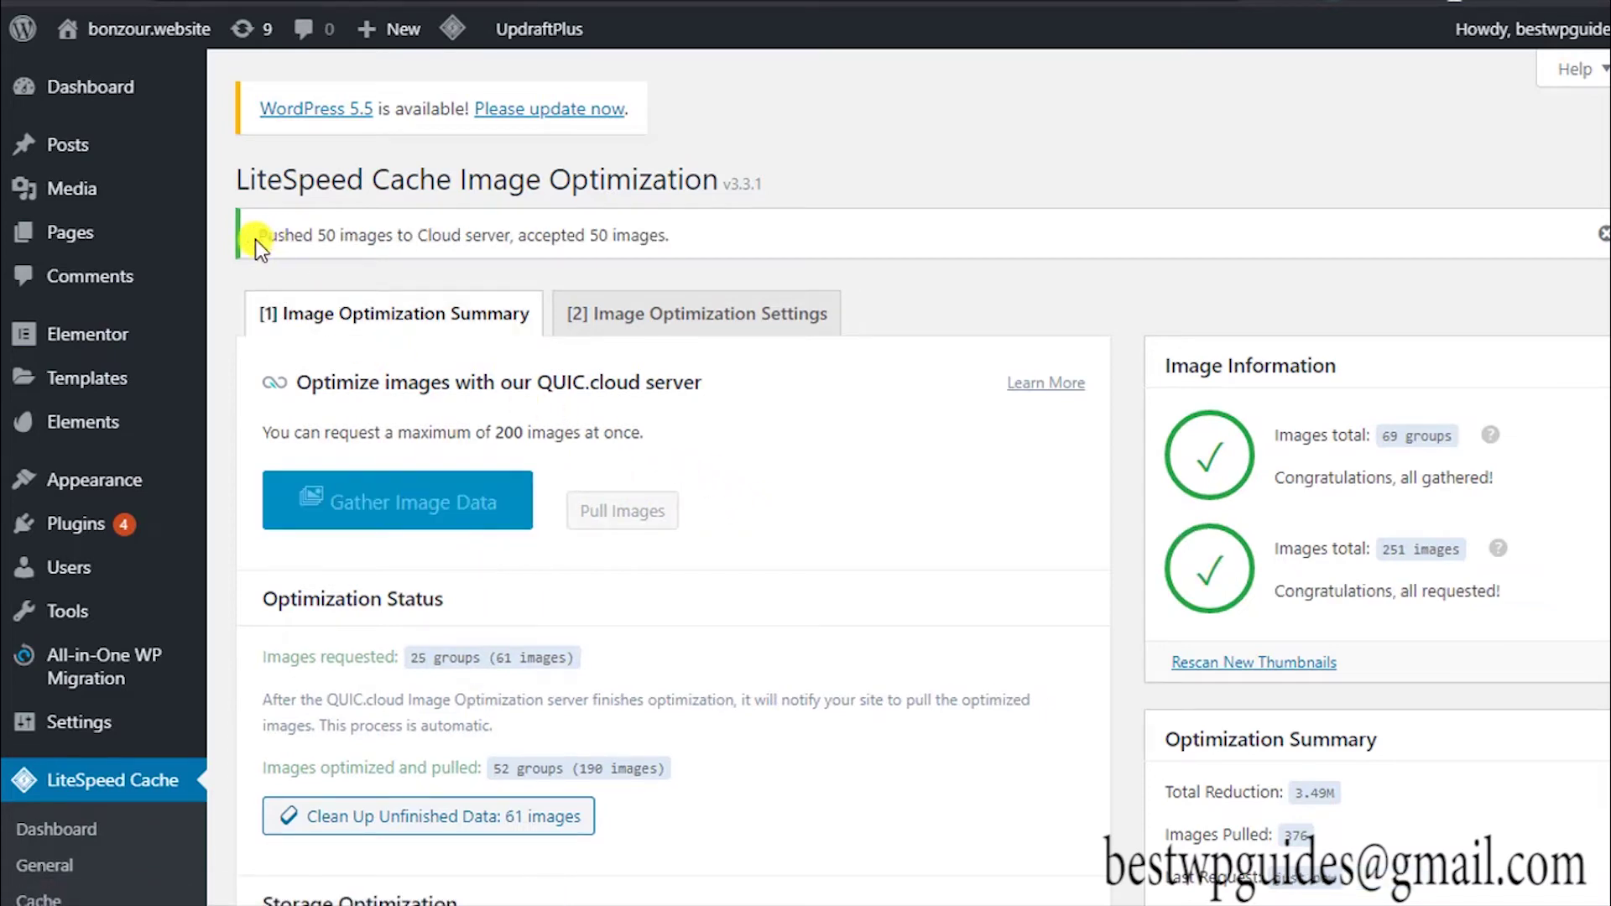
drag(253, 239, 541, 245)
click(621, 249)
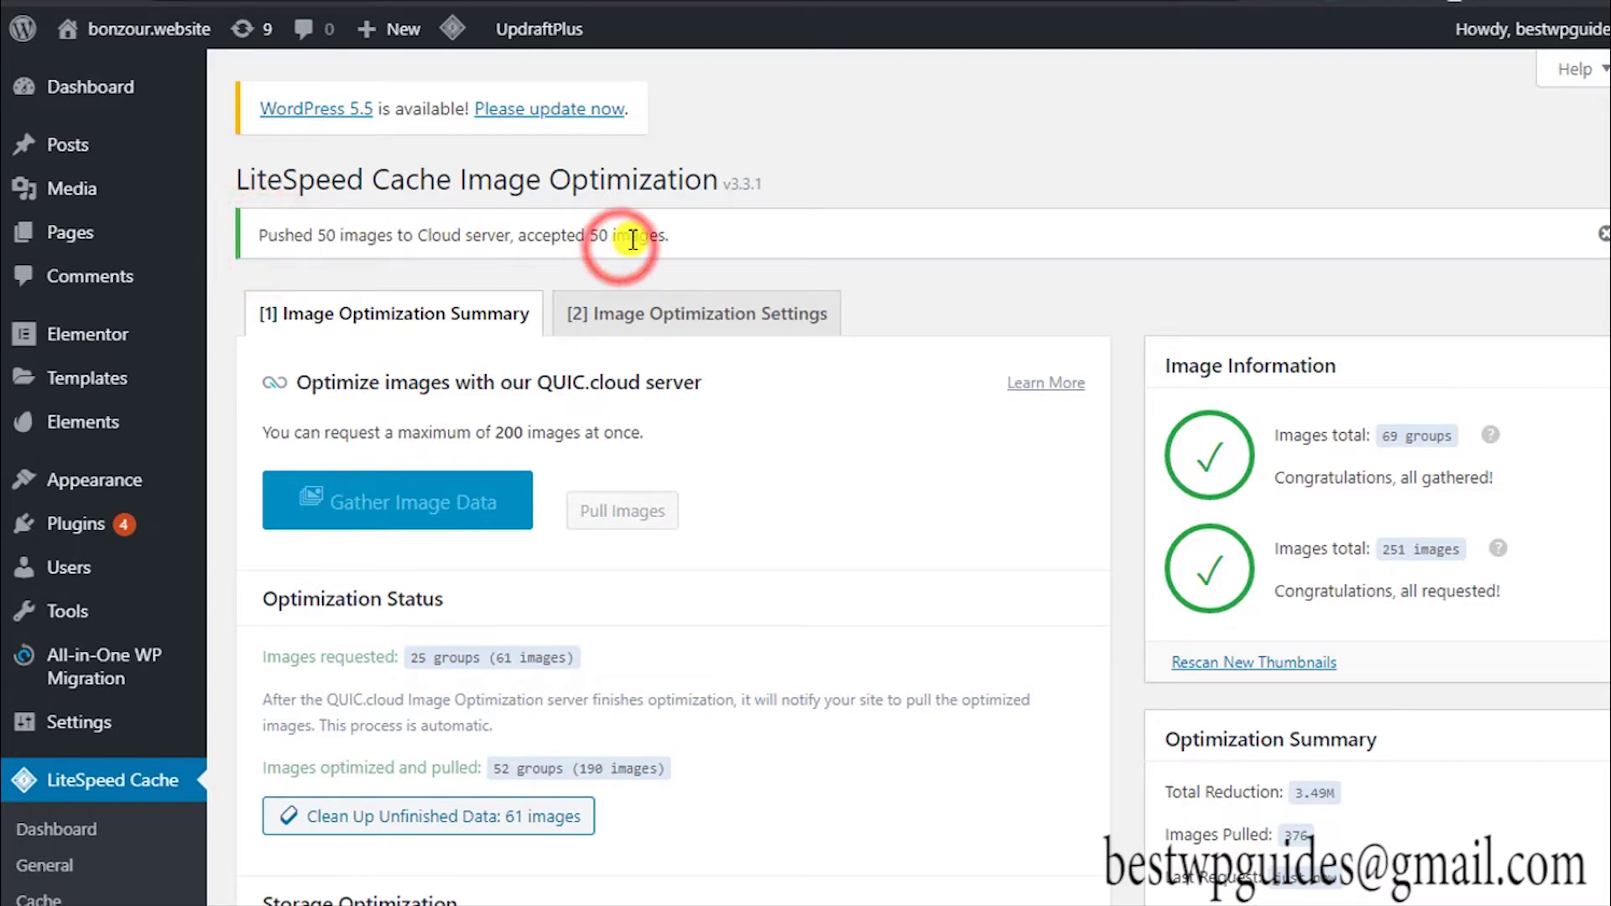
Review the image optimization status, storage optimization details and available optimization tools.
scroll(466, 395, down, 2)
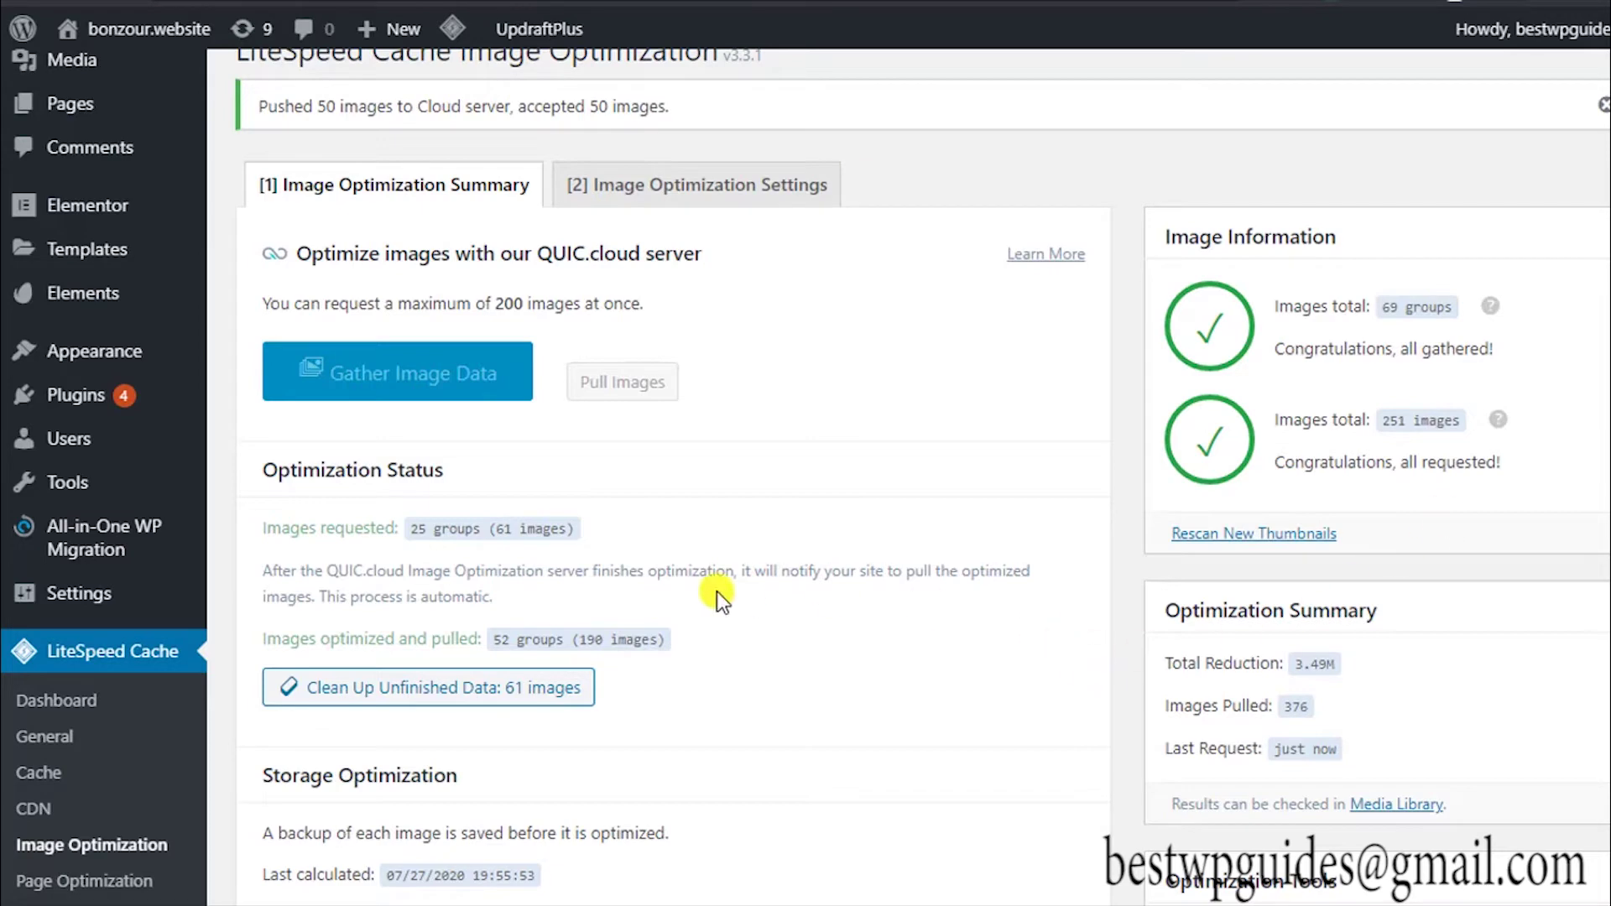
scroll(710, 326, down, 3)
scroll(710, 325, down, 2)
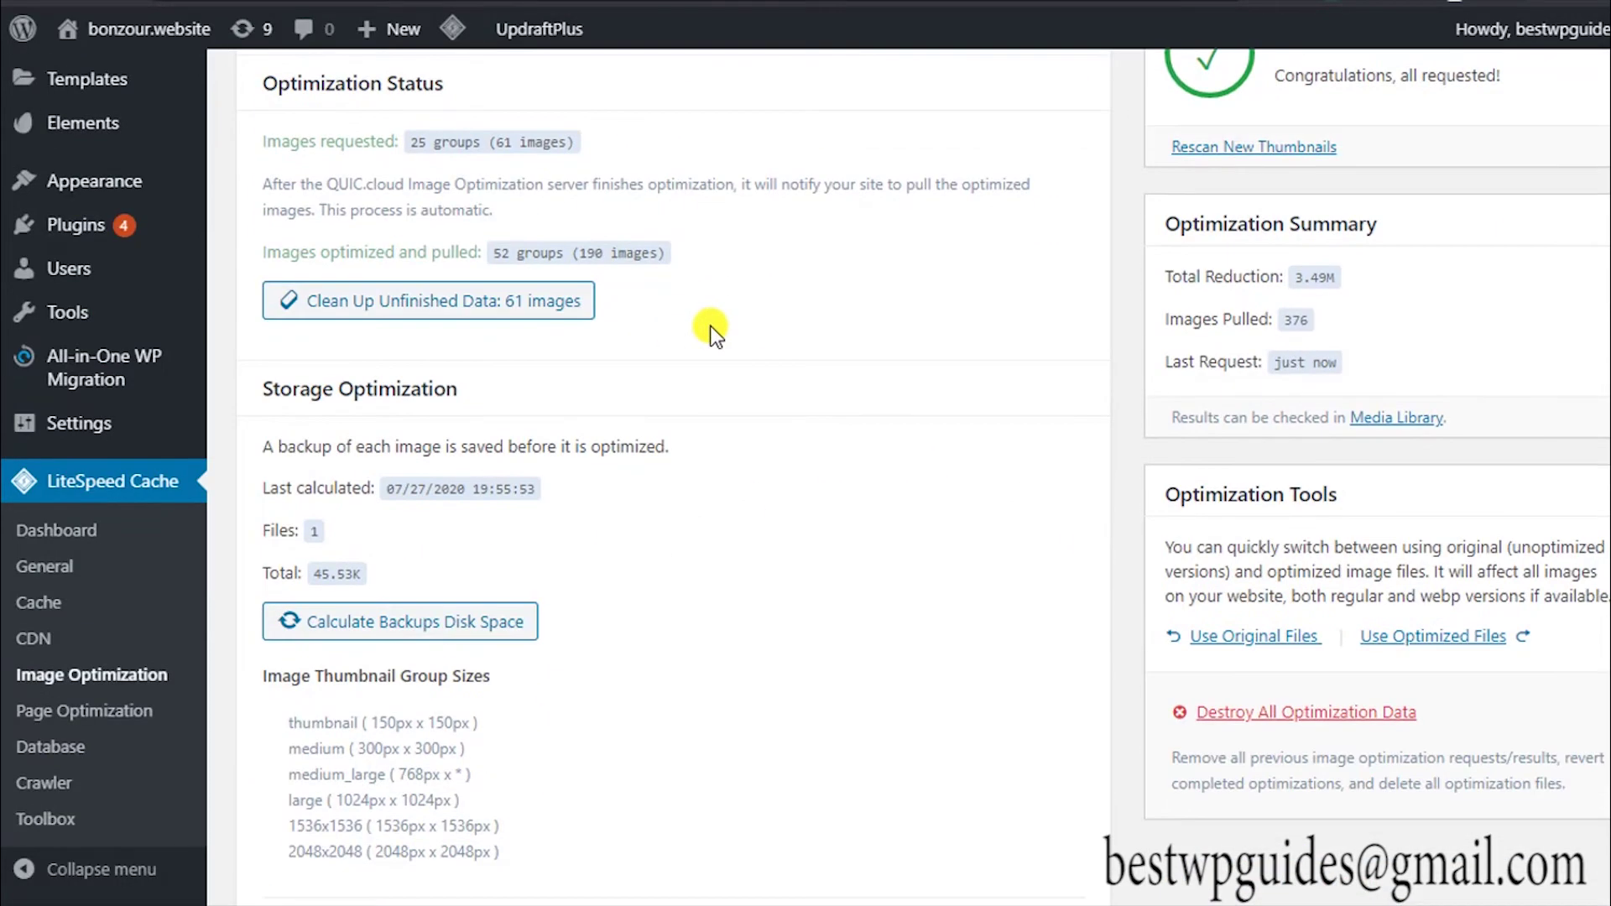
scroll(710, 326, up, 6)
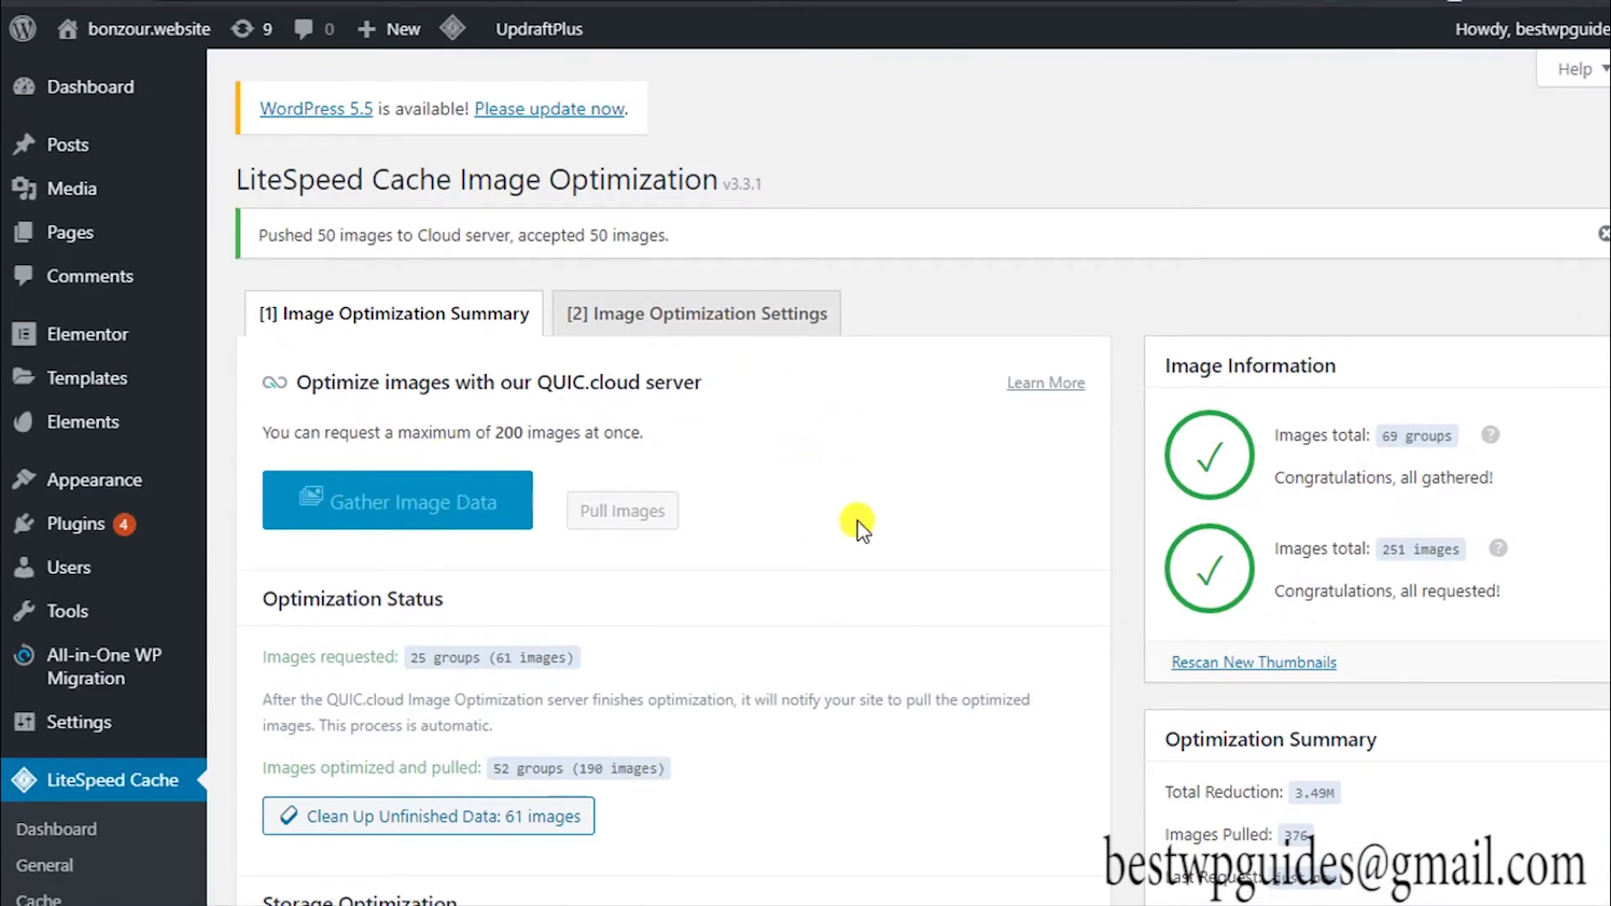
scroll(859, 521, down, 1)
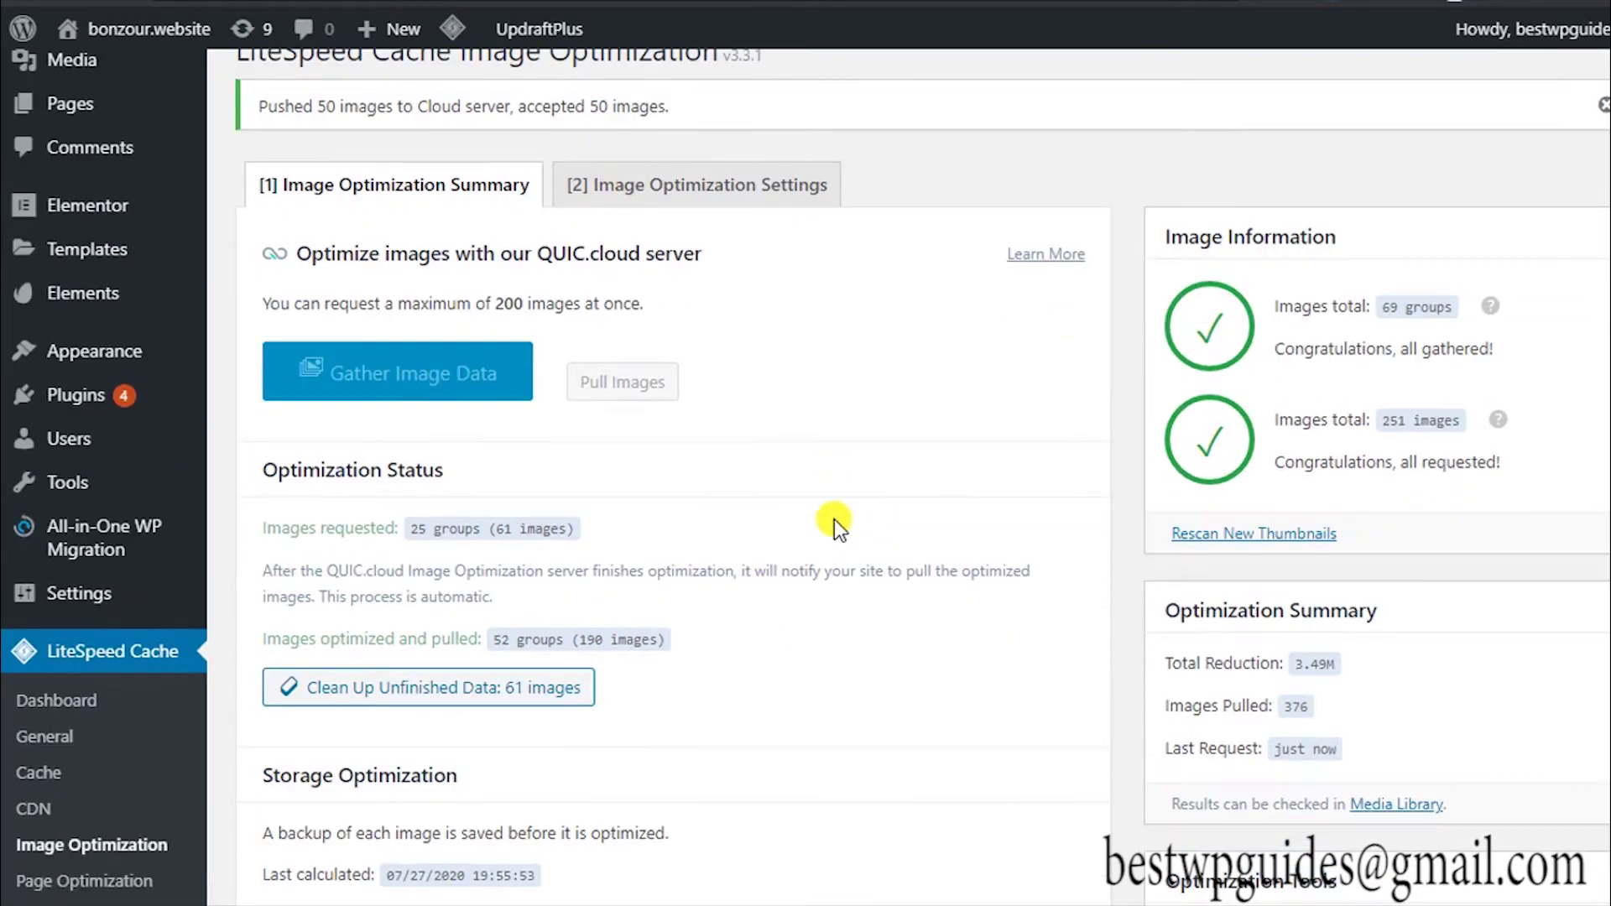
scroll(25, 646, down, 1)
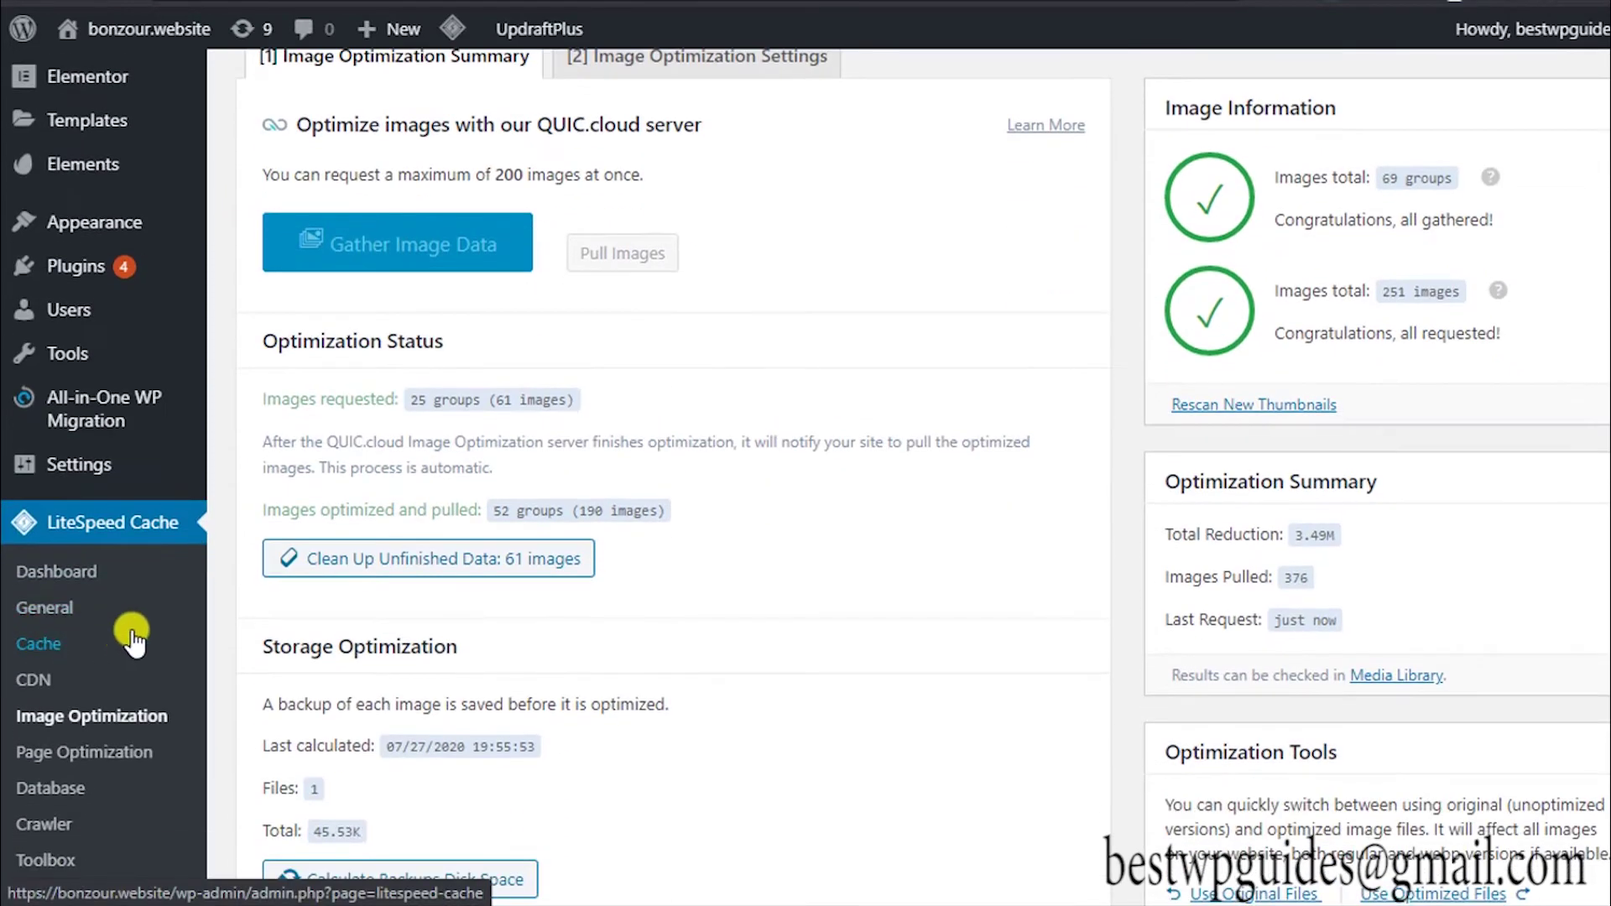
In the Page Optimization CSS settings, turn on CSS Minify, CSS Combine, Unique CSS File, CSS HTTP/2 Push and Load CSS Asynchronously.
click(81, 753)
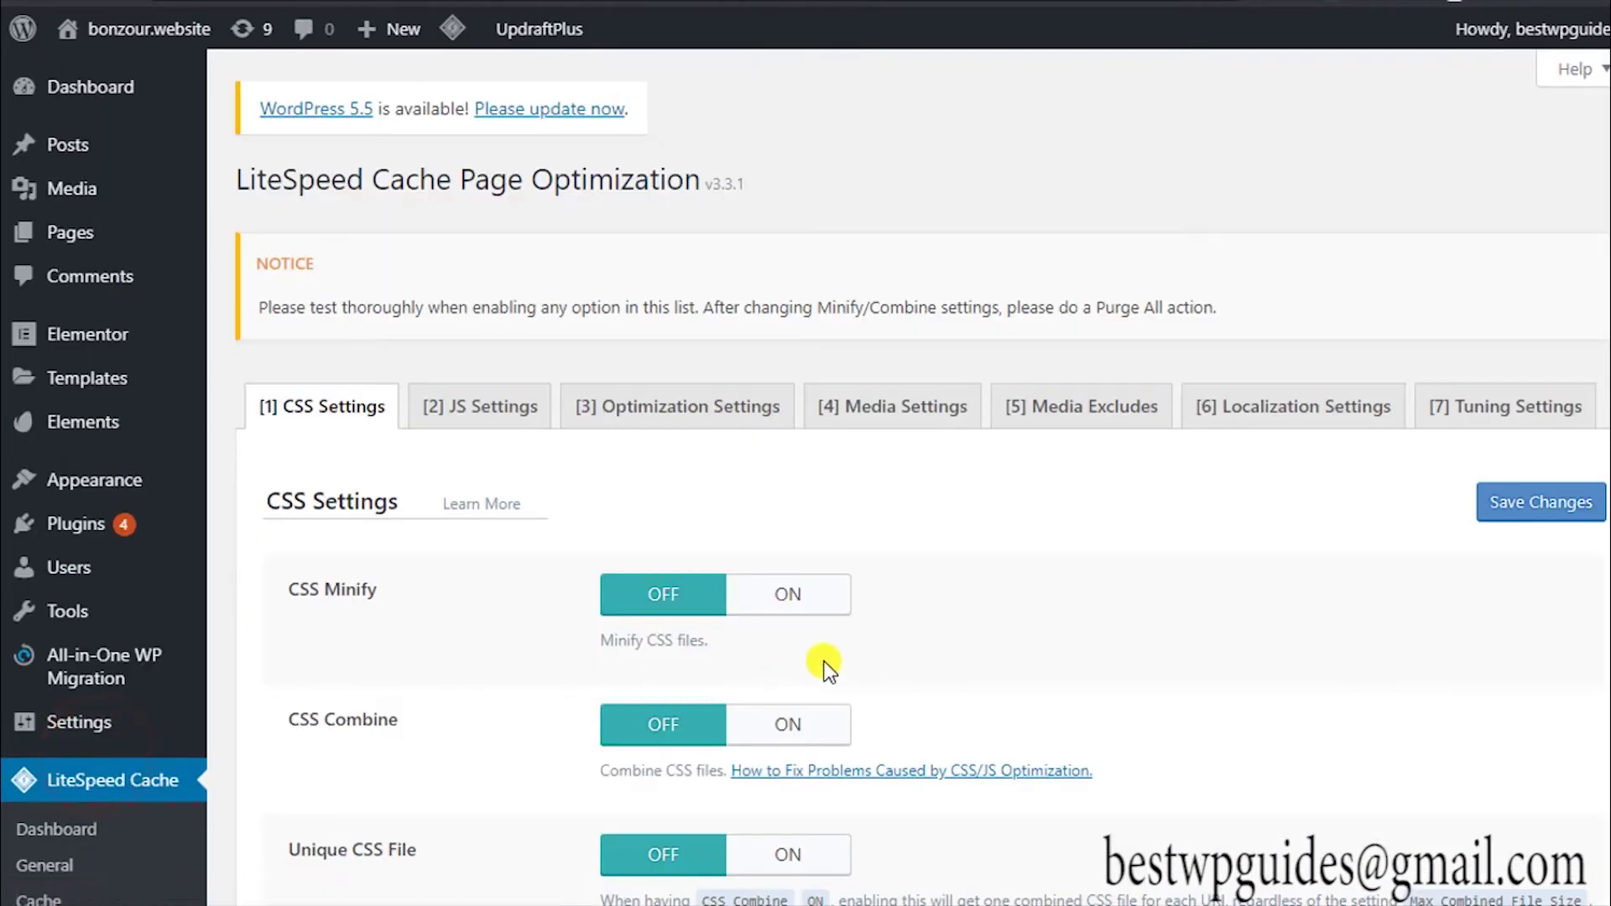
scroll(829, 667, down, 2)
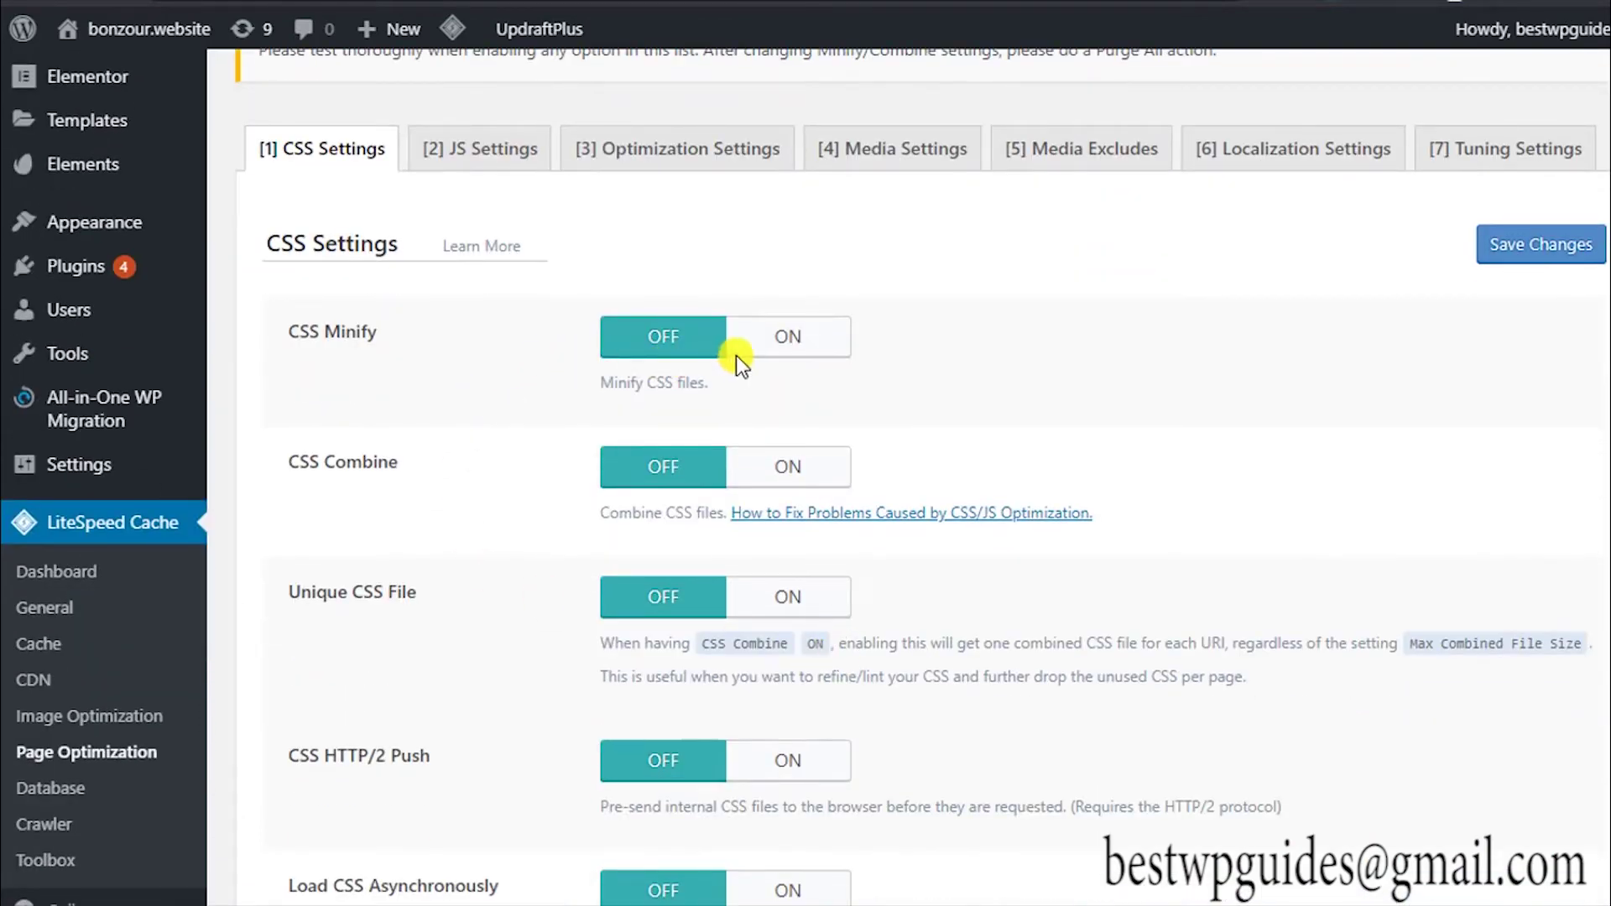
click(739, 346)
click(773, 464)
click(780, 597)
scroll(690, 421, down, 3)
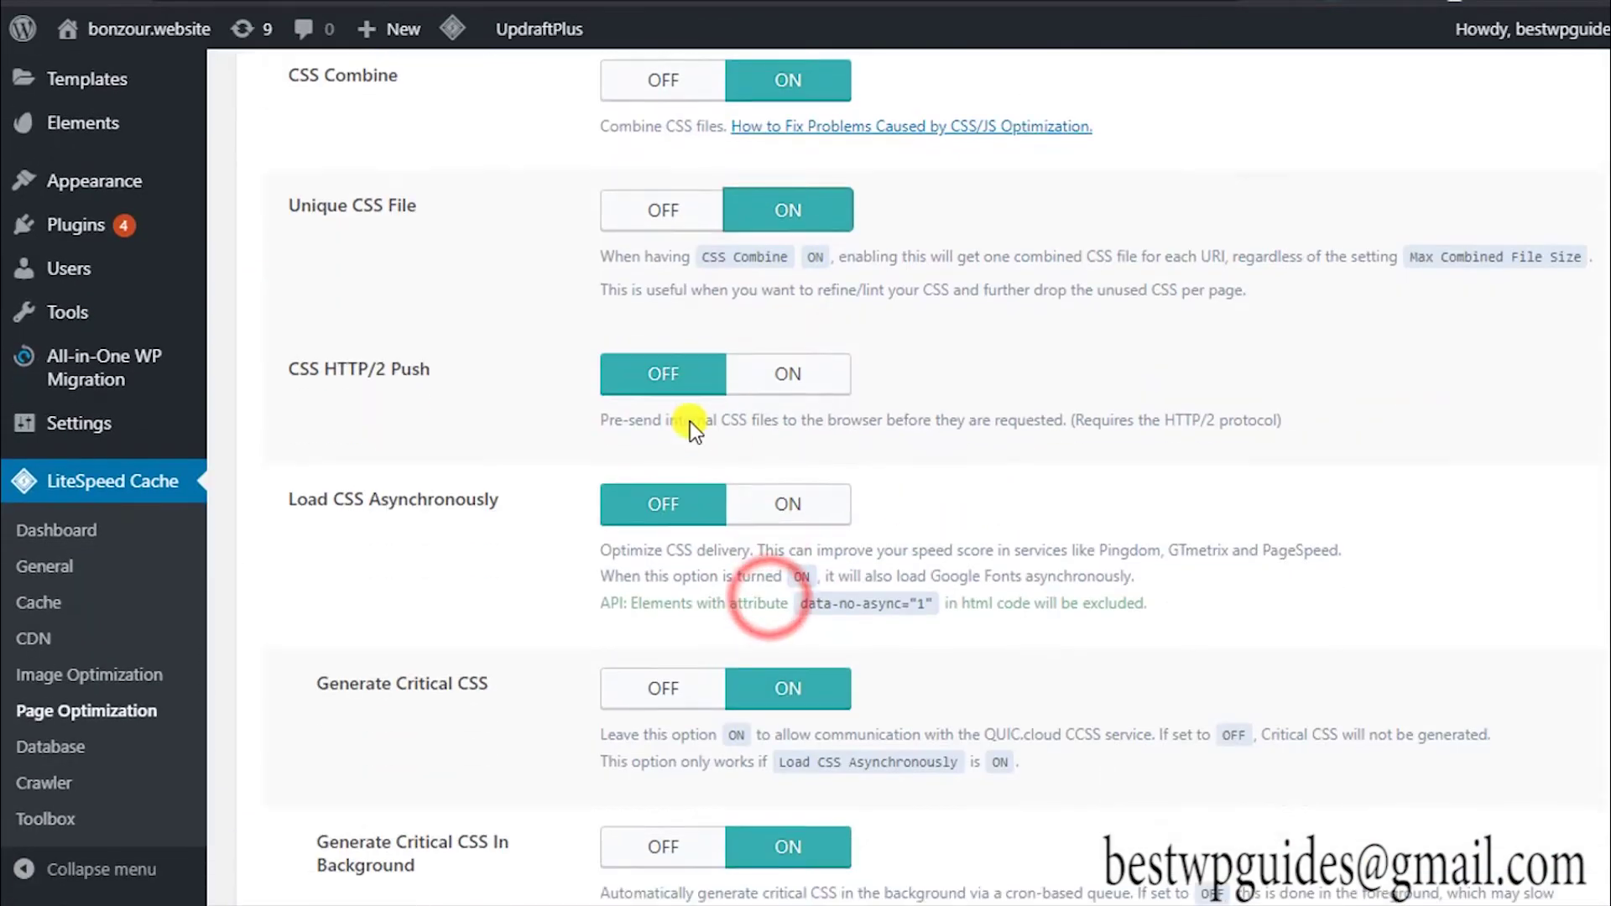
click(793, 504)
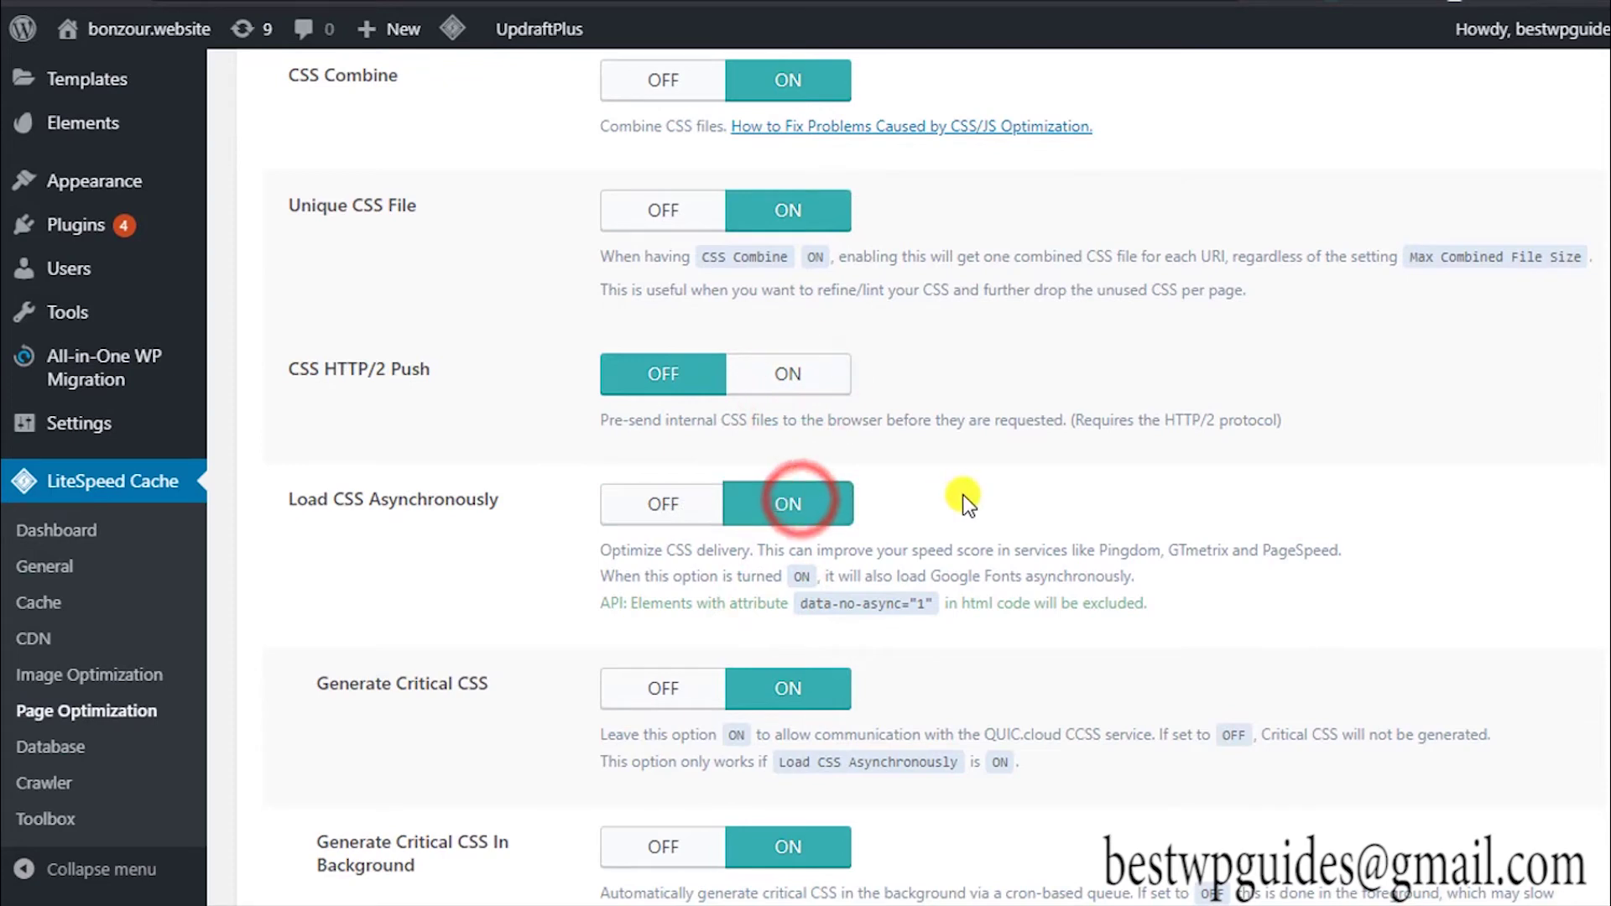
click(751, 373)
Review the critical CSS, inline CSS and font display options, and save the CSS settings.
scroll(924, 370, up, 2)
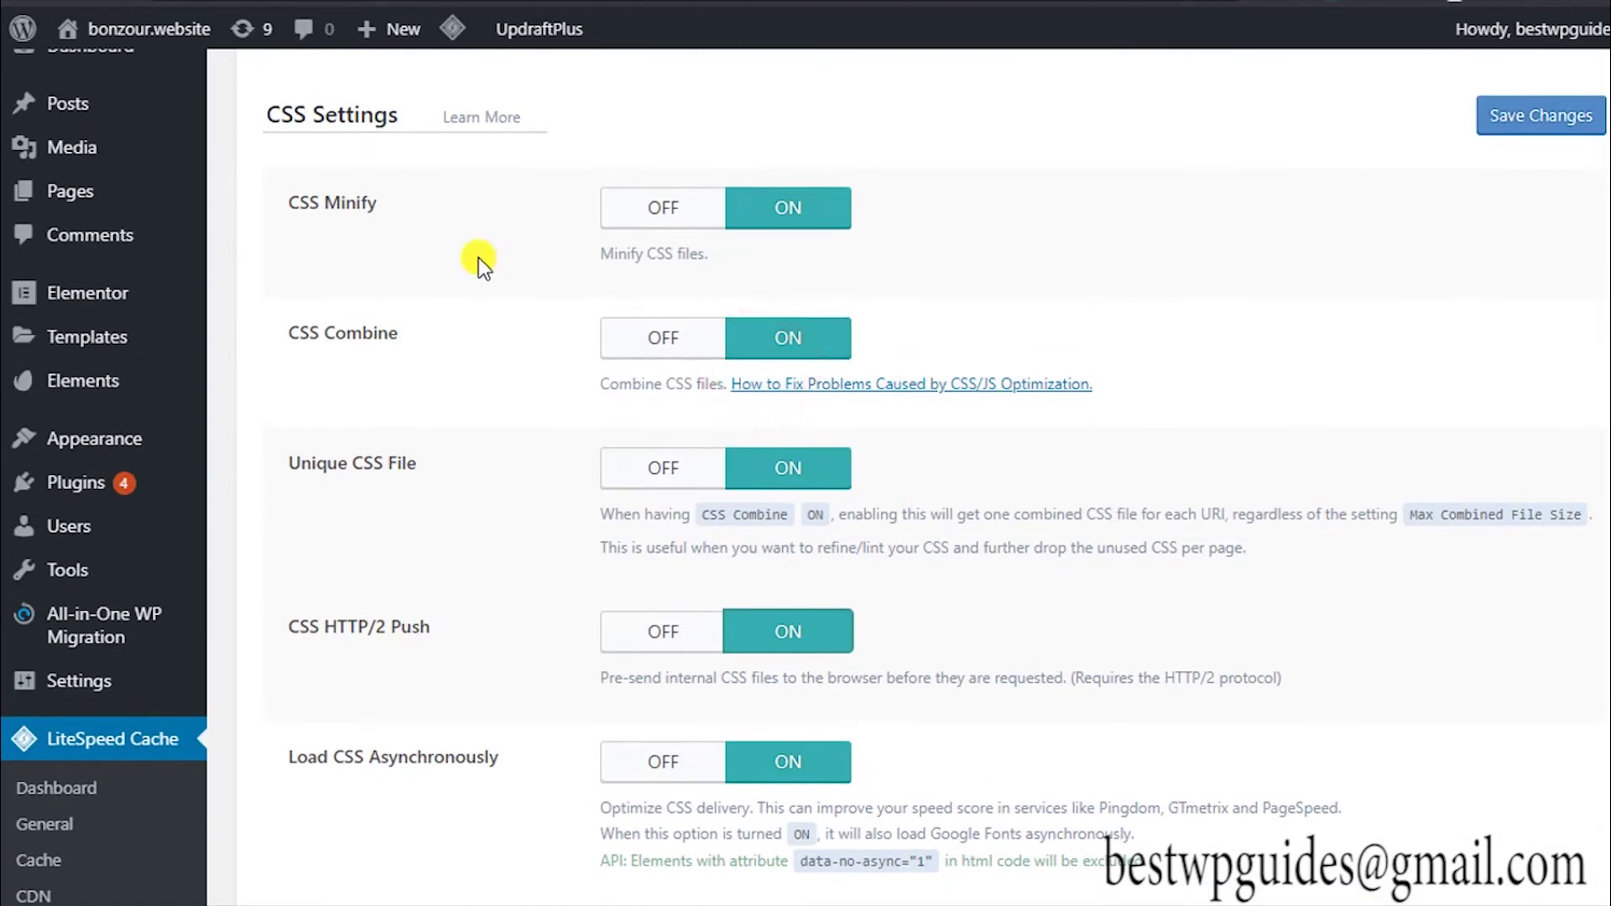
scroll(724, 361, down, 5)
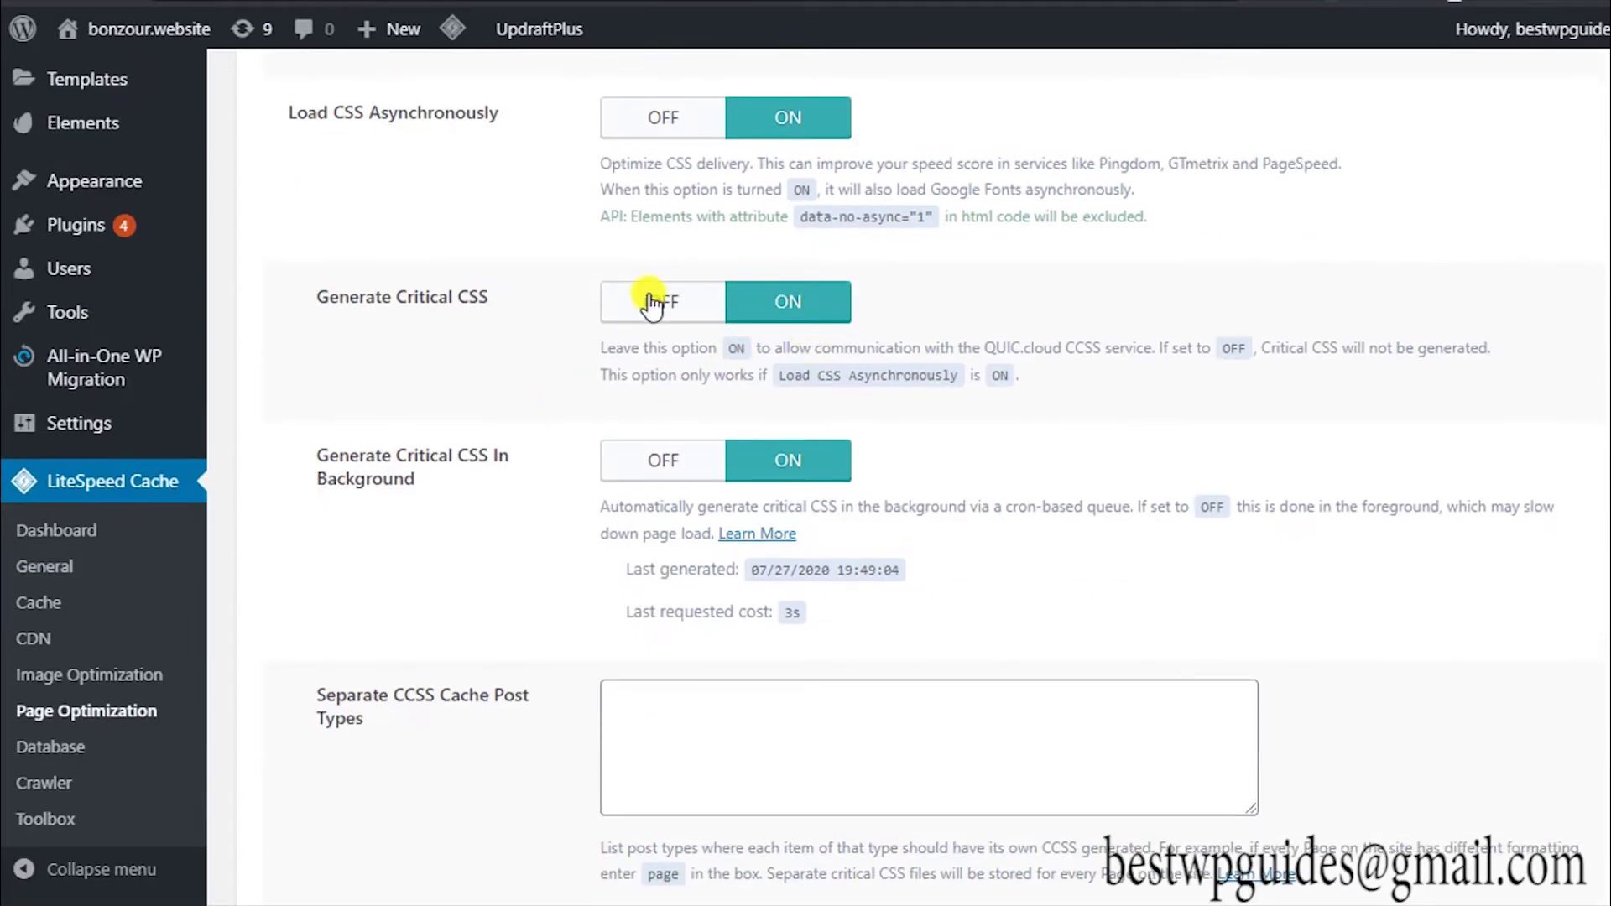
scroll(809, 396, up, 3)
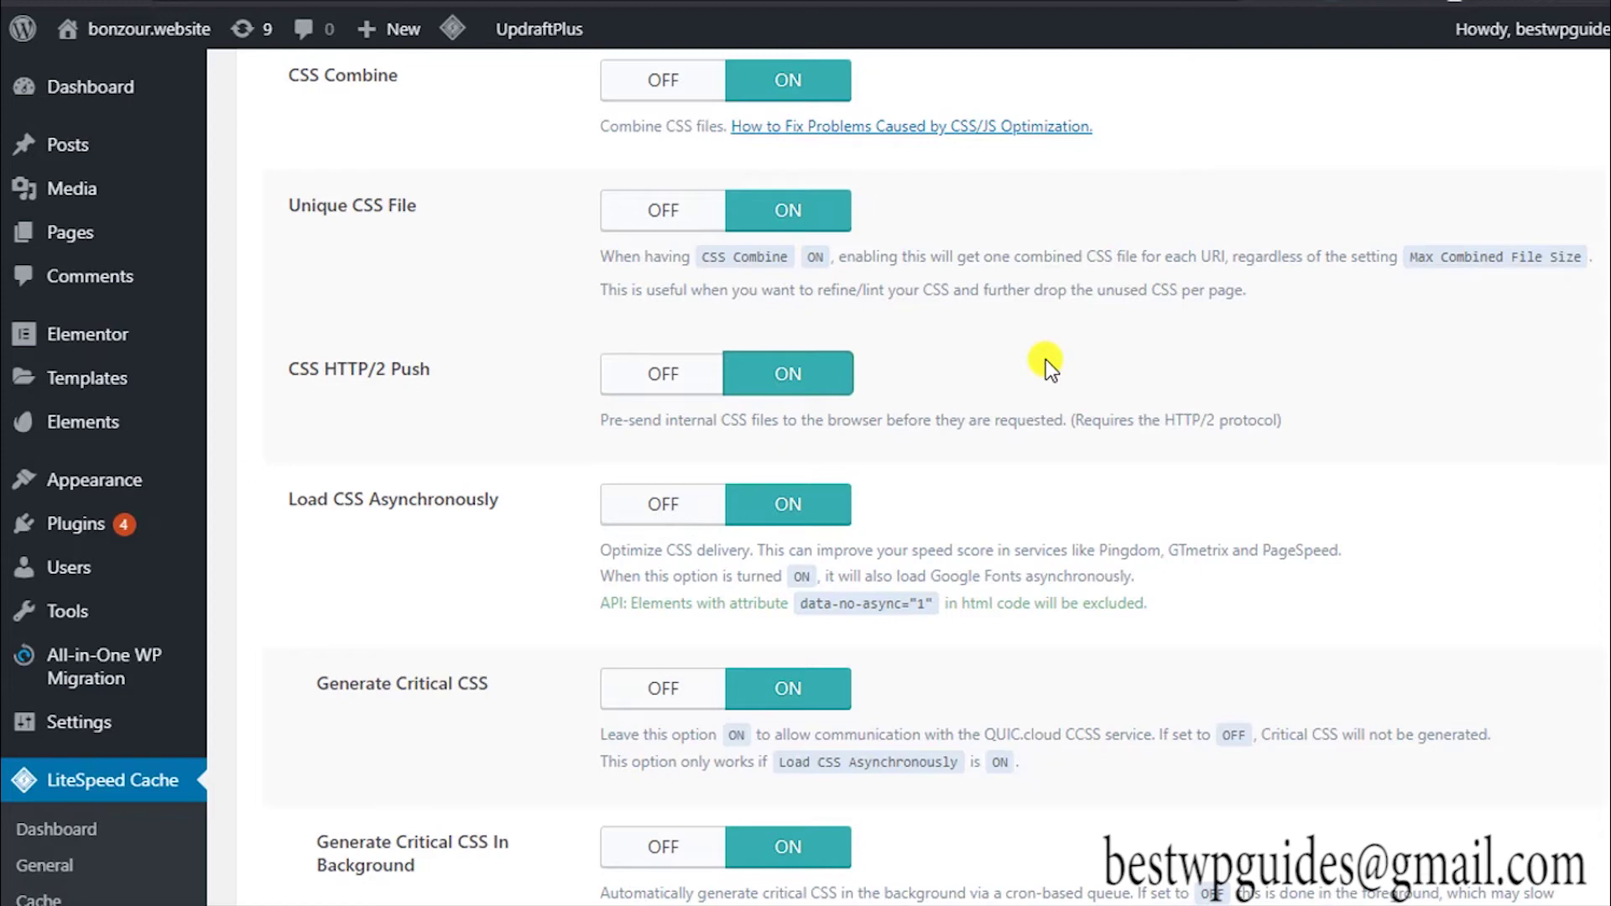
scroll(1046, 359, down, 3)
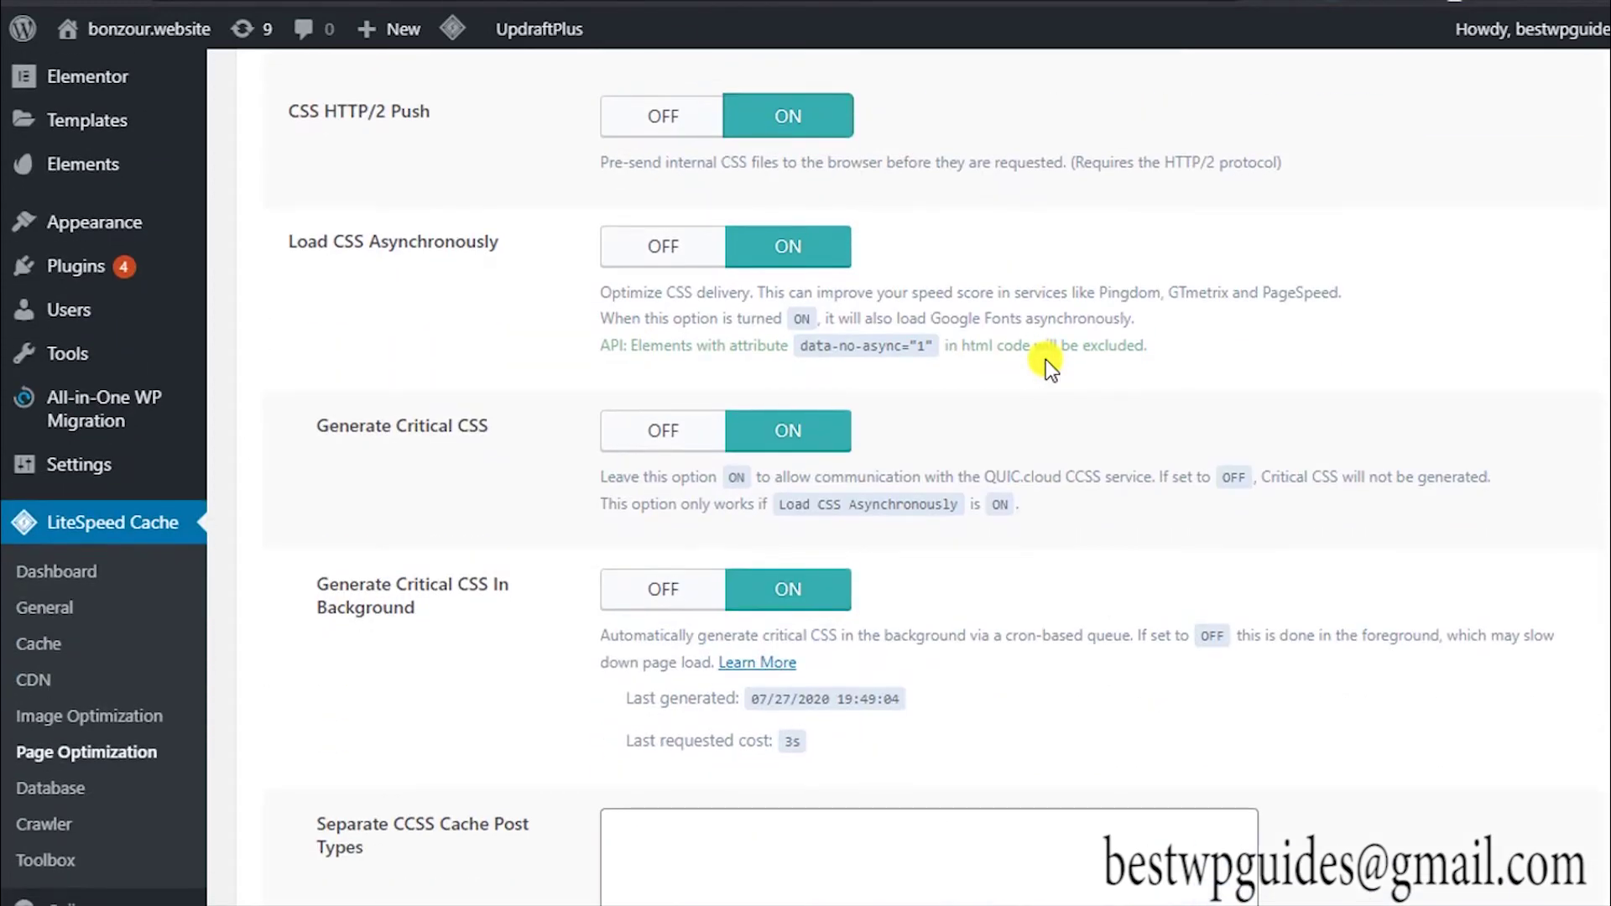
scroll(1045, 359, down, 12)
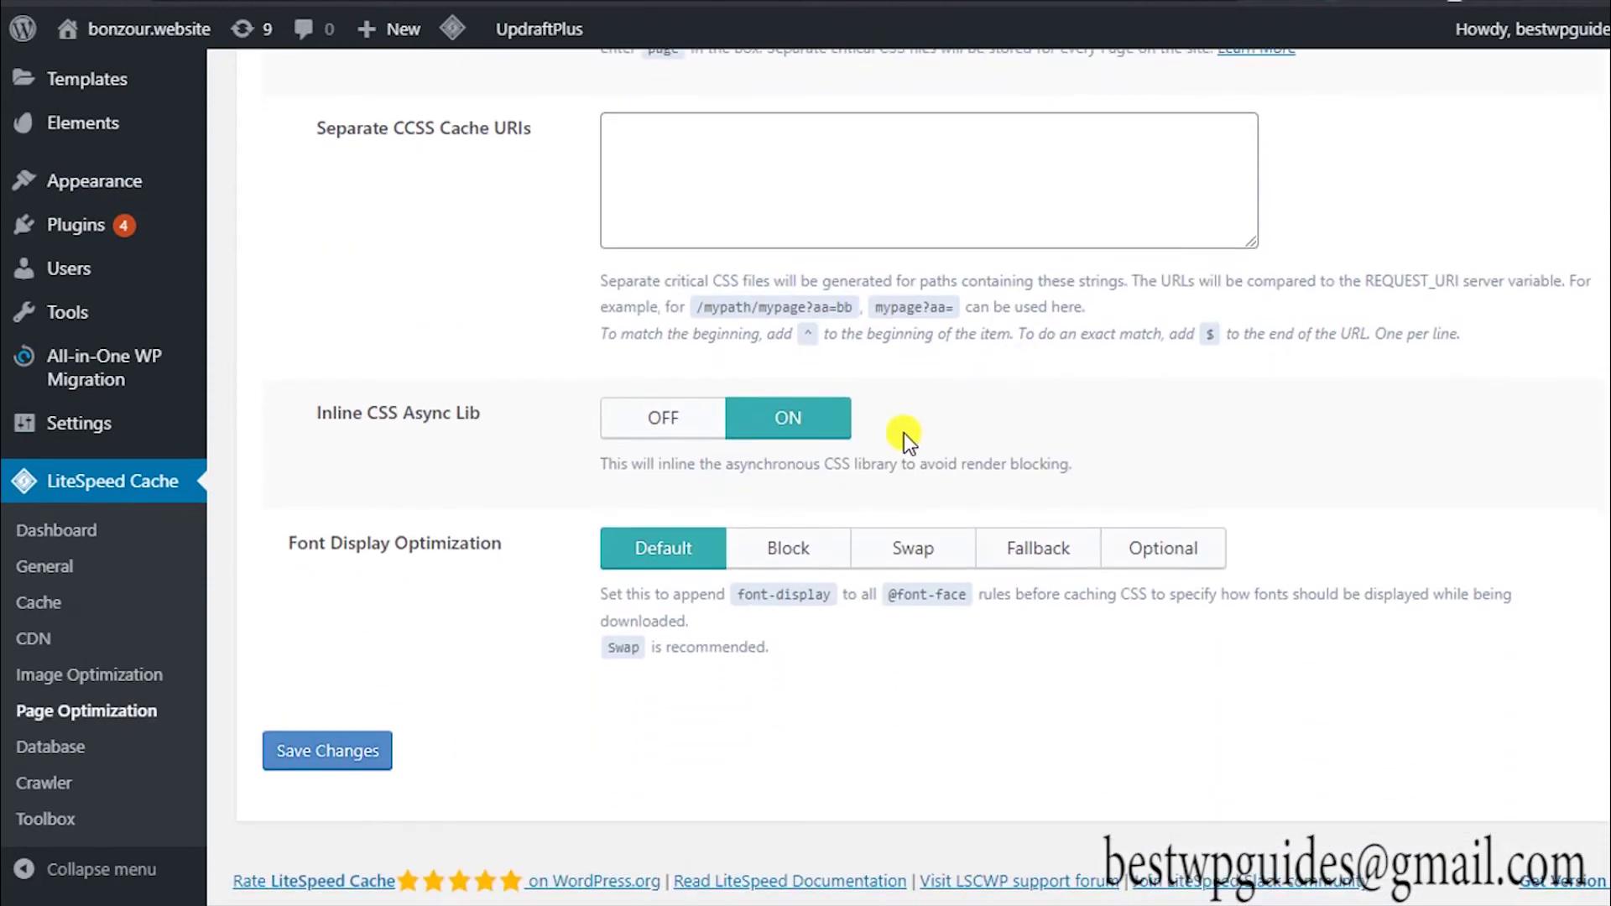
click(320, 751)
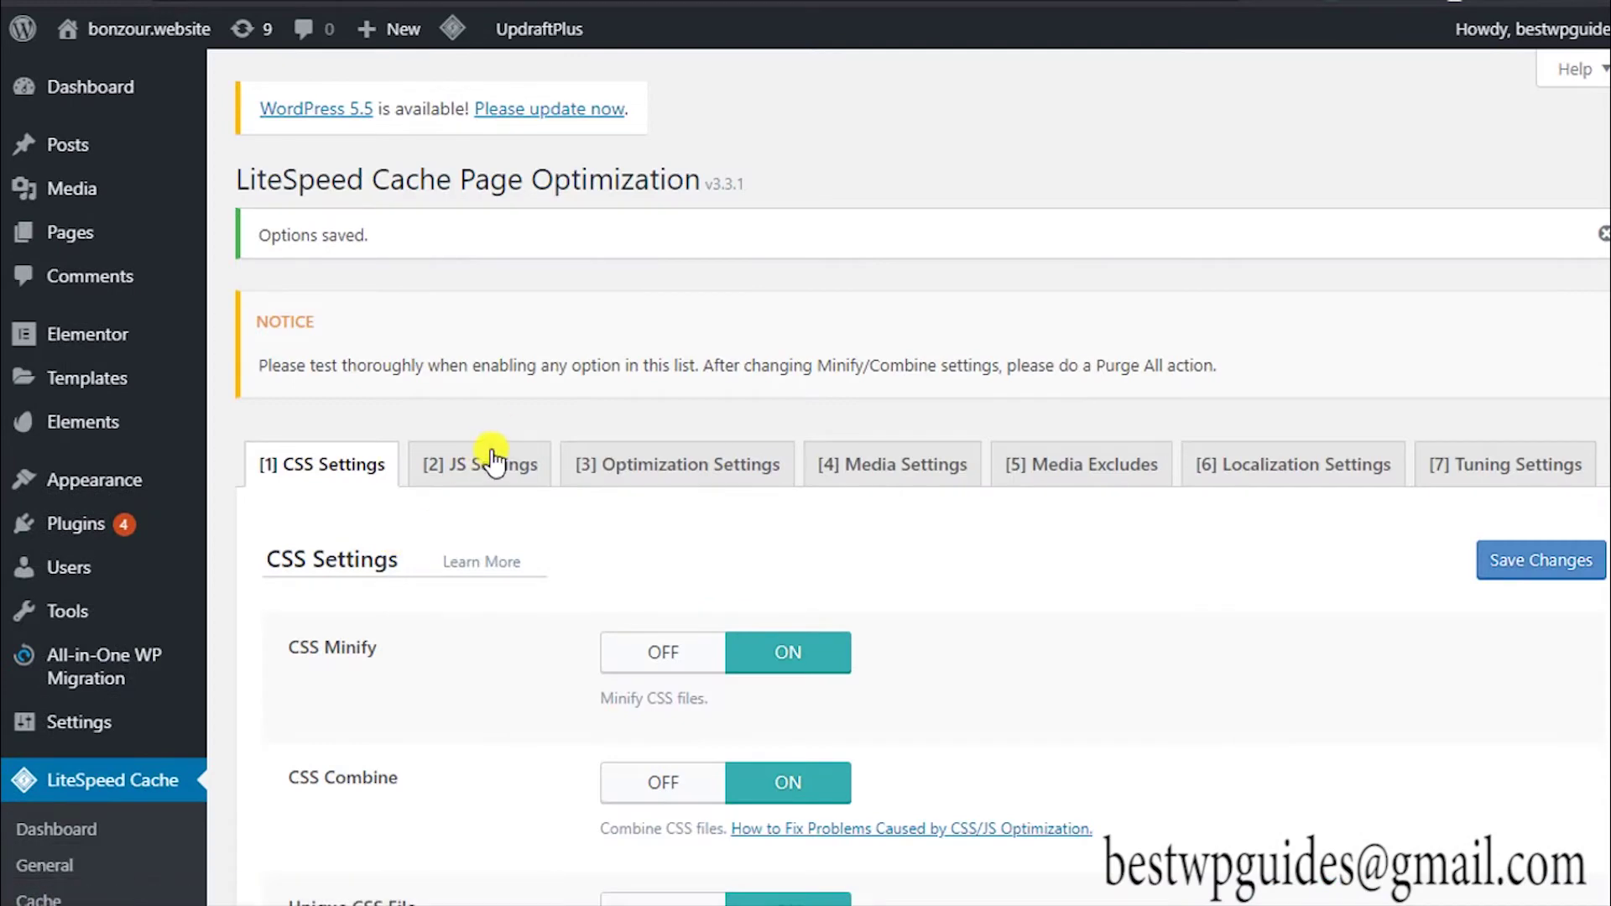
In the JS settings, turn on JS Minify, JS Combine, JS HTTP/2 Push and Load JS Deferred, and save the changes.
click(470, 460)
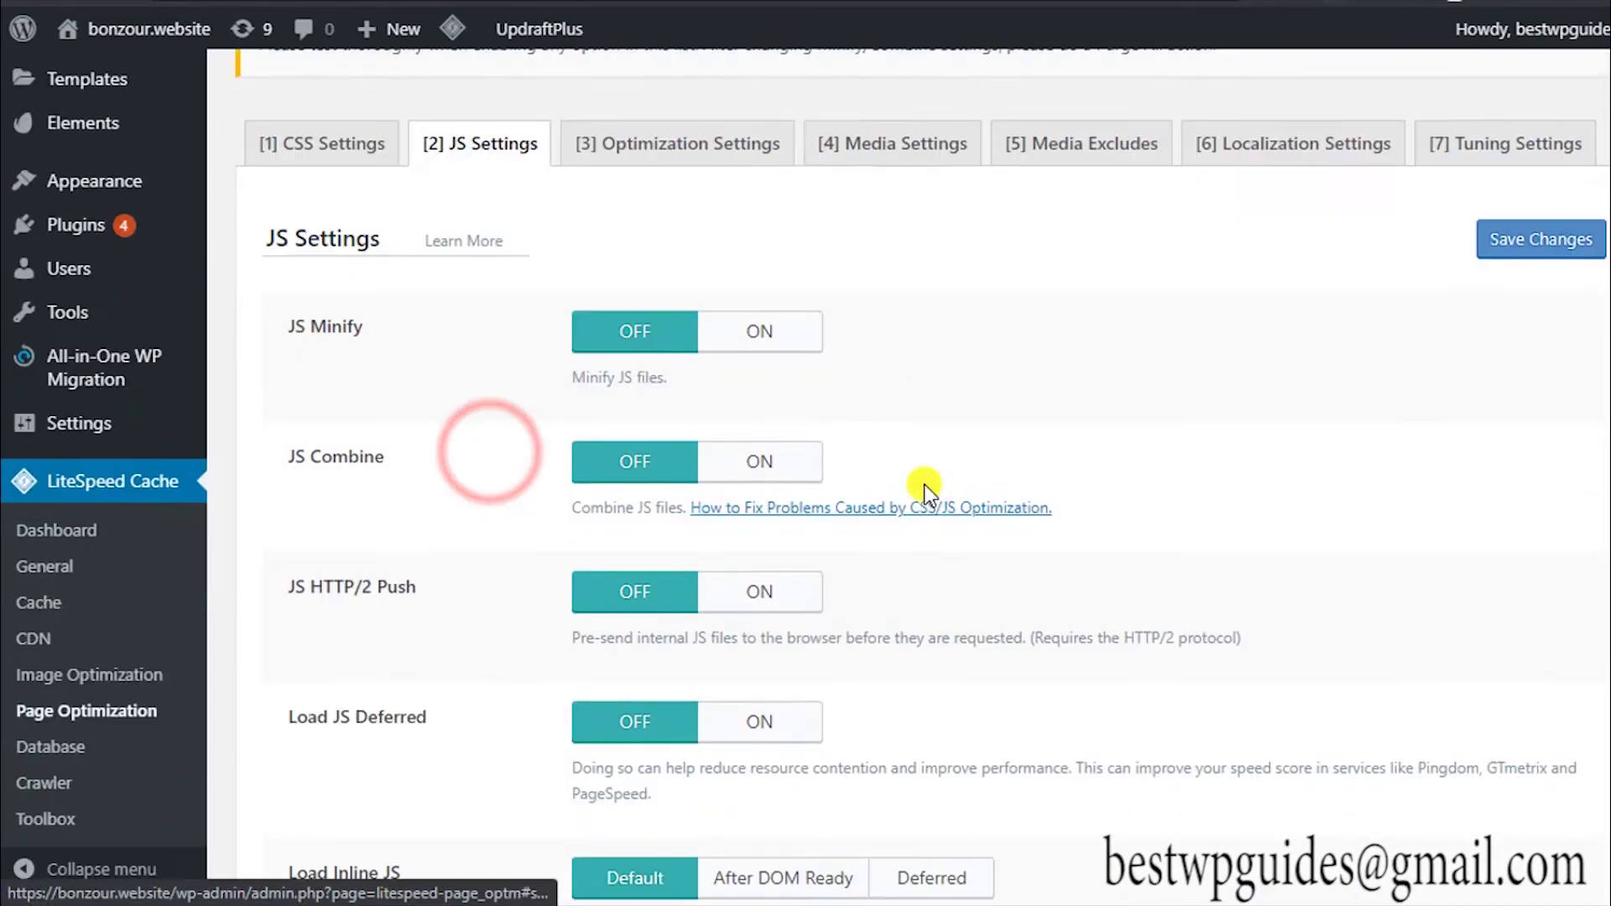
scroll(924, 485, down, 1)
click(733, 277)
click(780, 395)
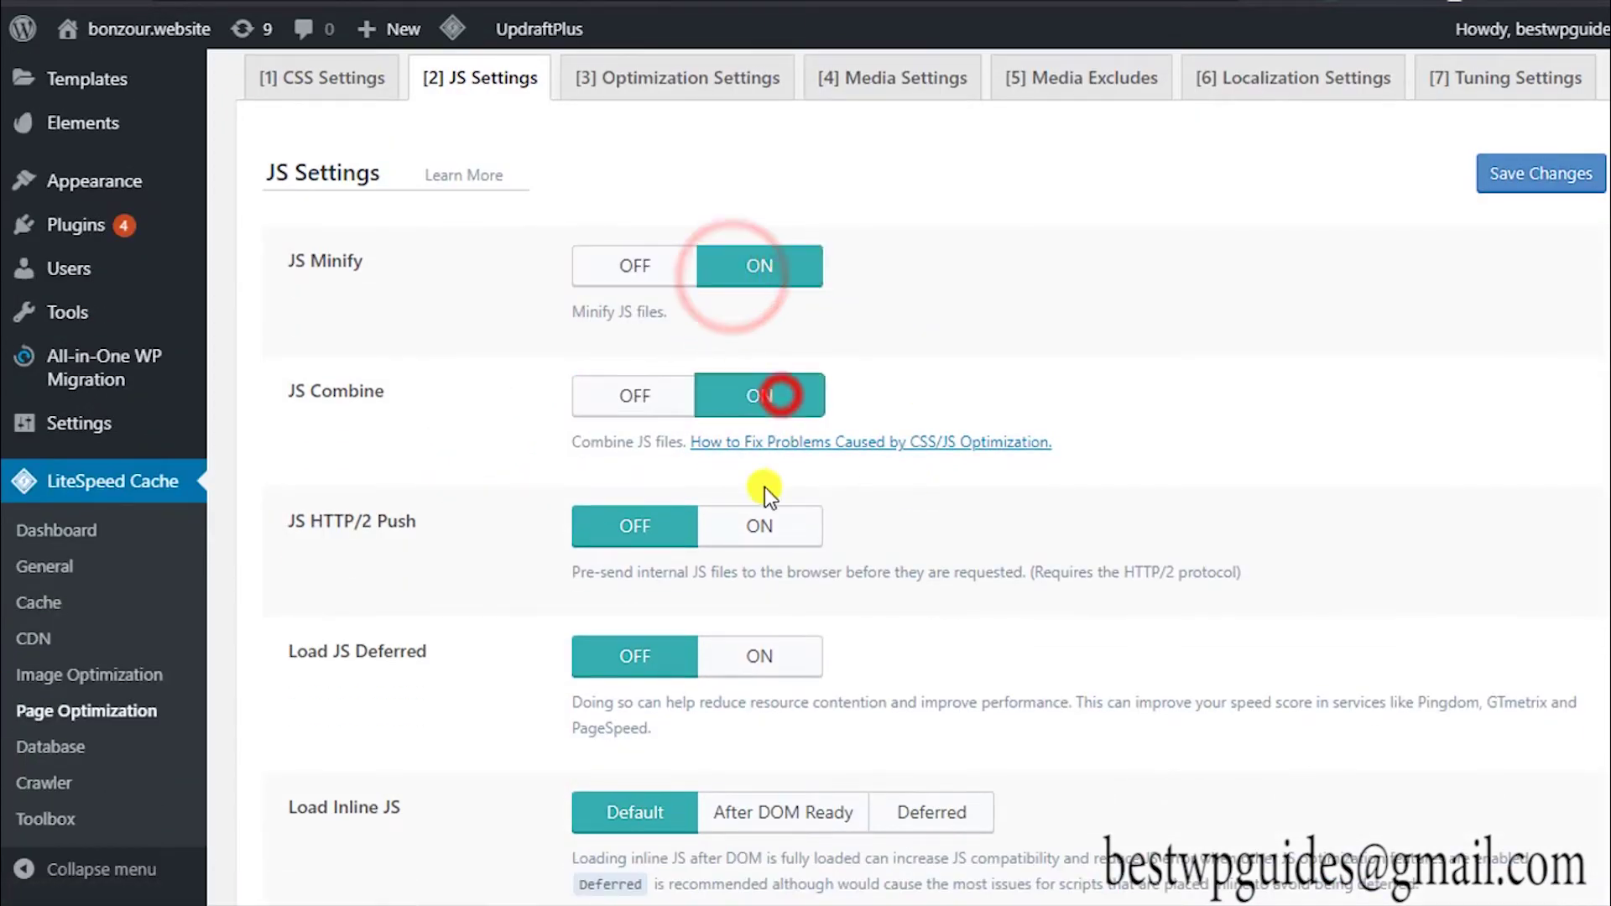
click(760, 525)
scroll(878, 521, down, 3)
click(743, 411)
scroll(923, 520, down, 1)
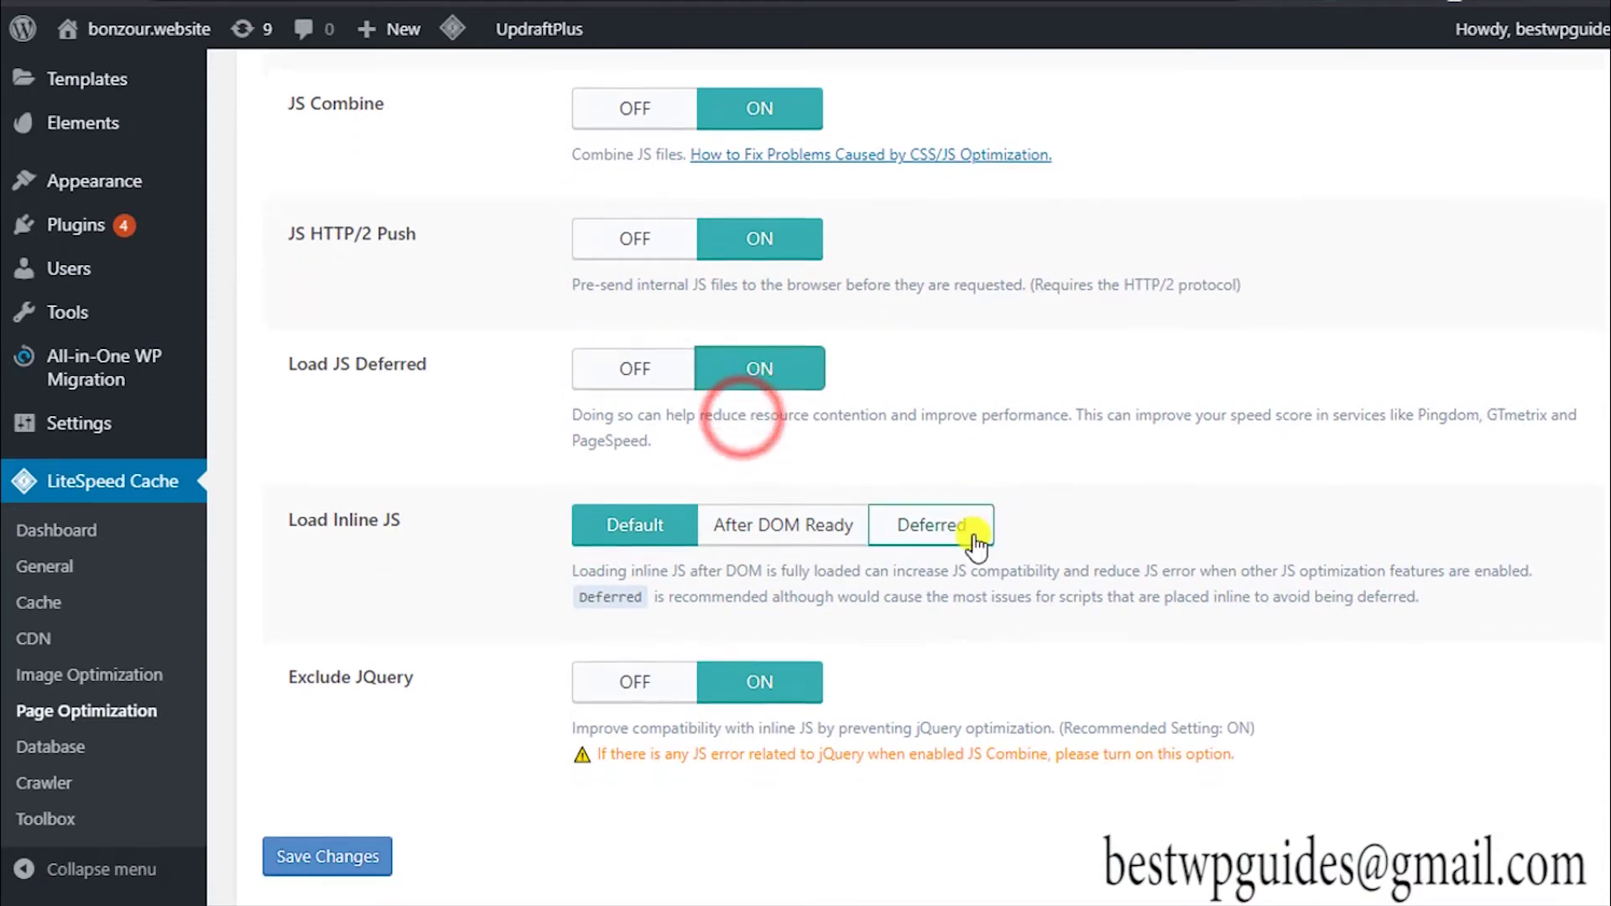
scroll(976, 546, down, 1)
click(319, 758)
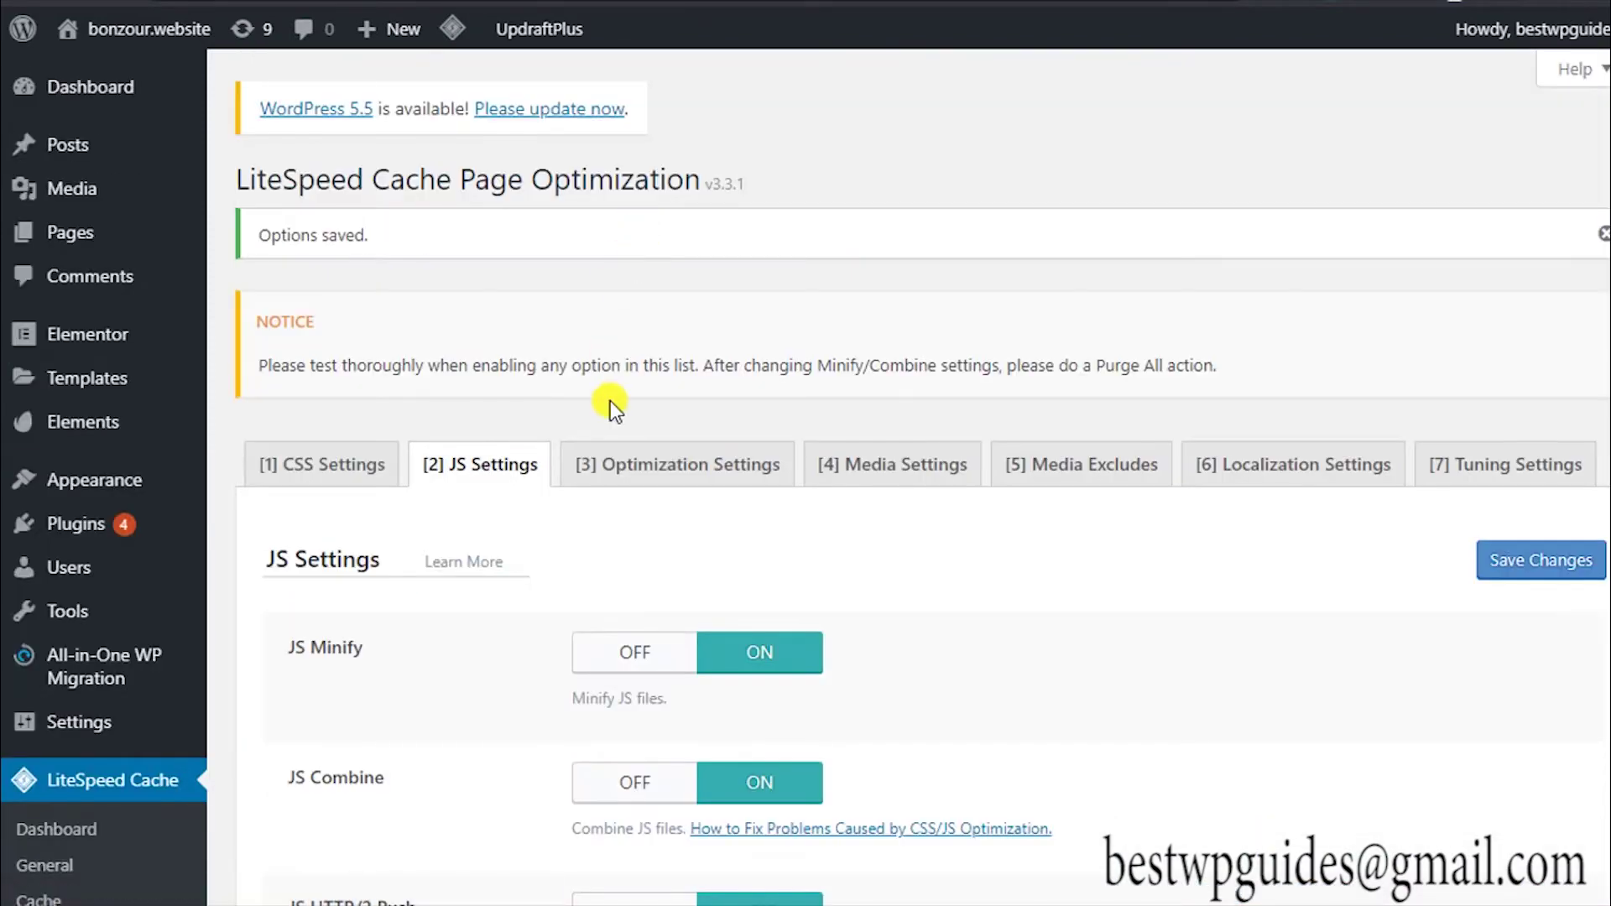
In the page Optimization Settings, turn on HTML Minify, Inline CSS Minify and Inline JS Minify.
click(621, 453)
scroll(828, 327, down, 5)
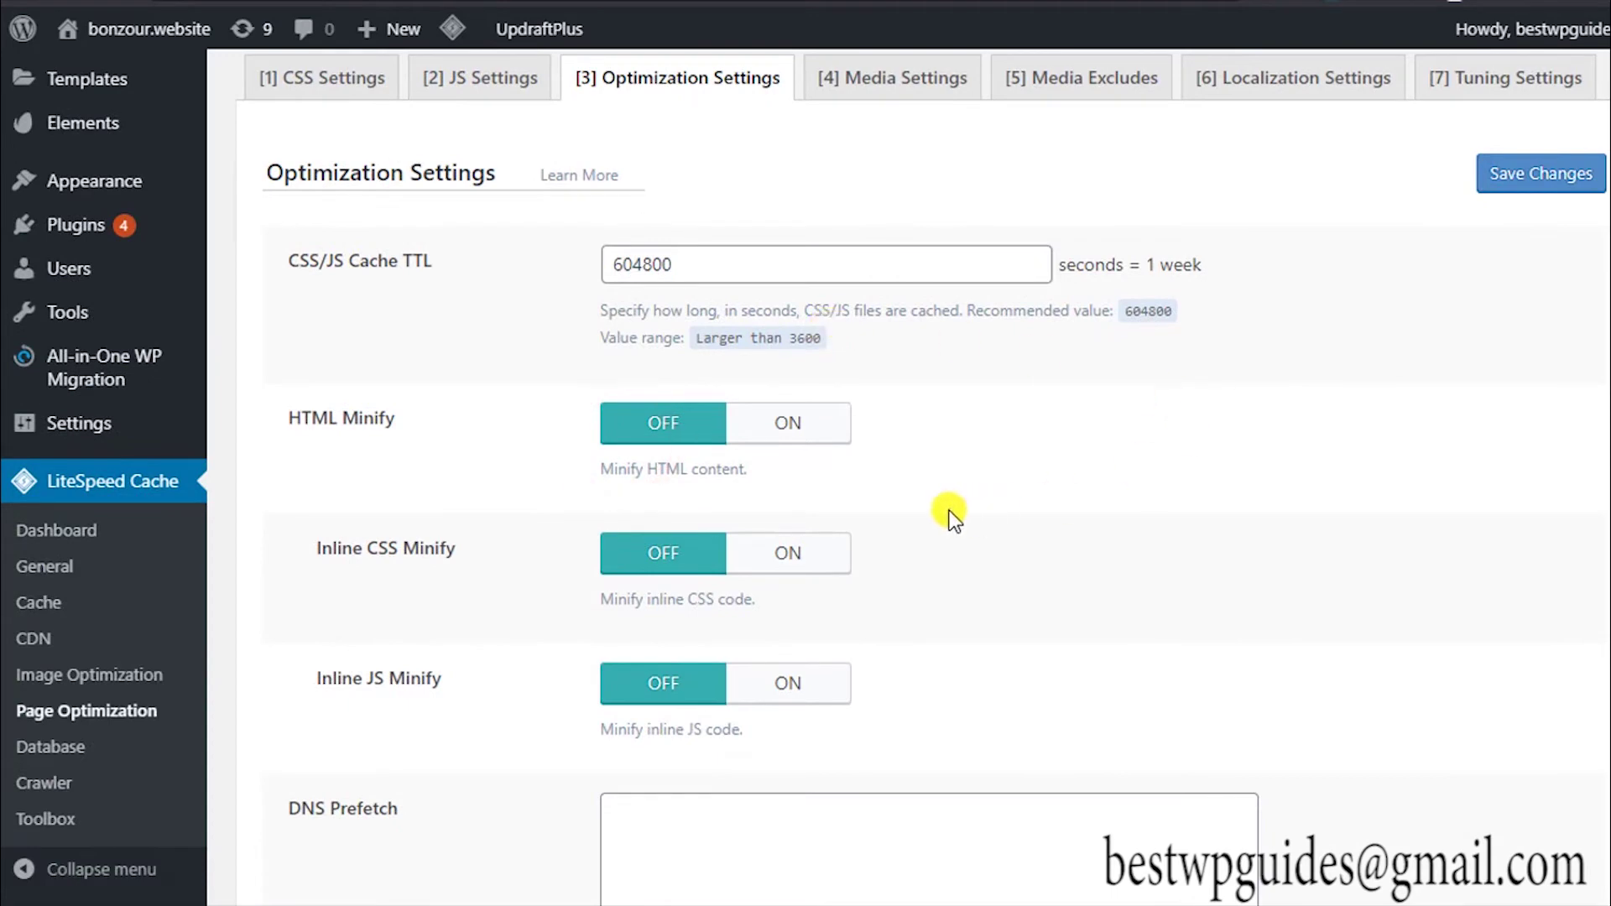
scroll(950, 513, down, 2)
click(826, 307)
click(789, 423)
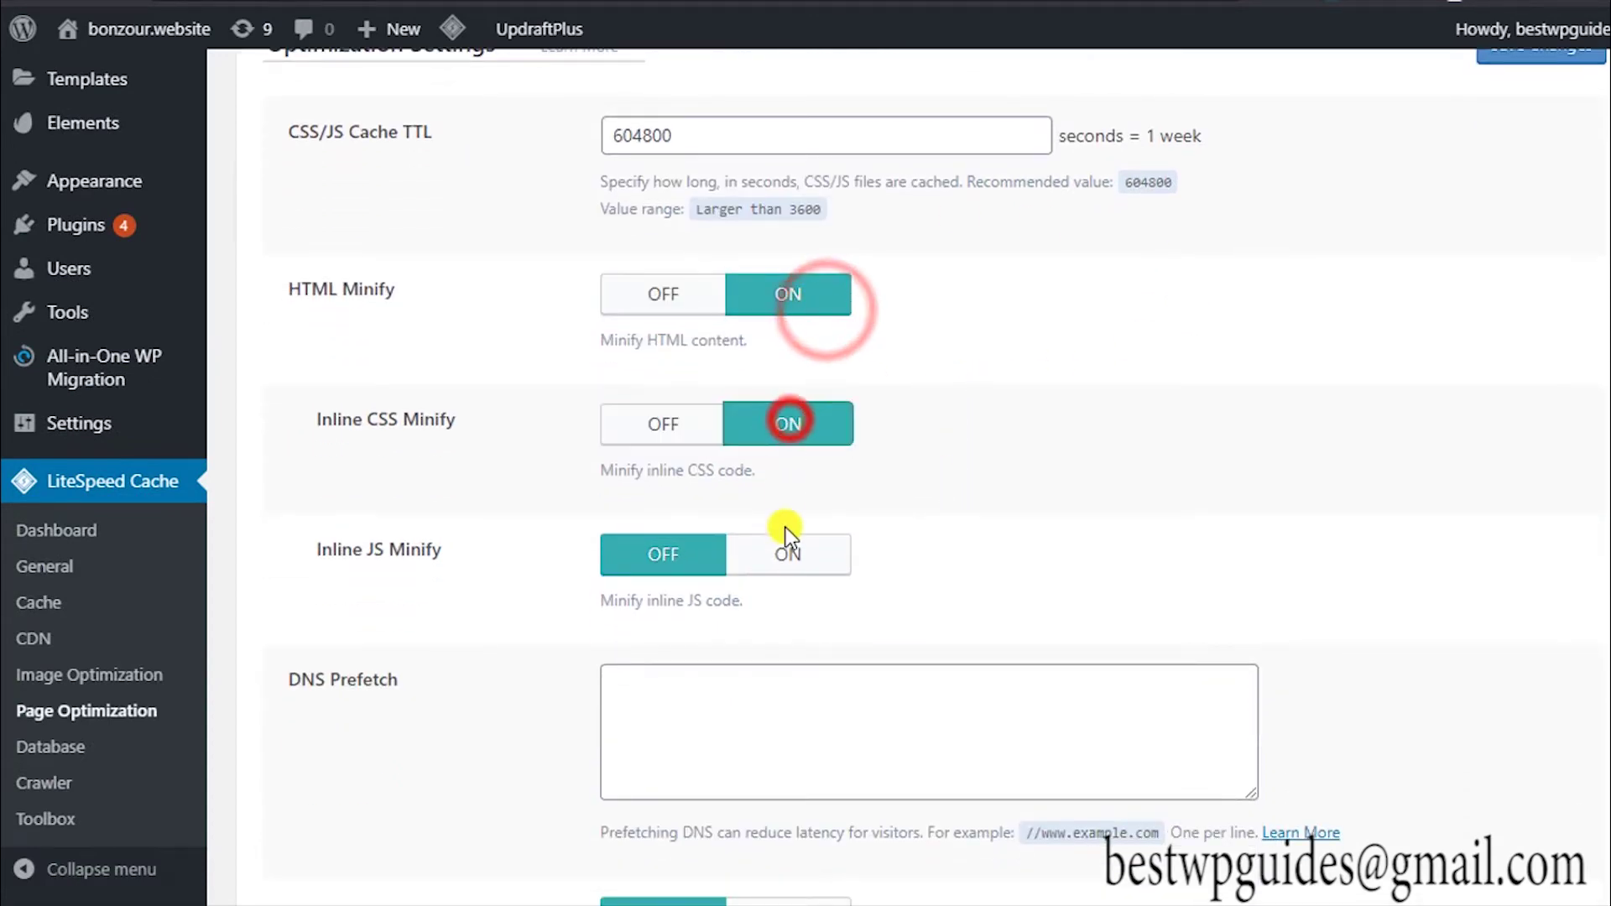
click(787, 549)
Enter the CDN address //cdn.yo as a DNS Prefetch entry.
scroll(1004, 460, down, 5)
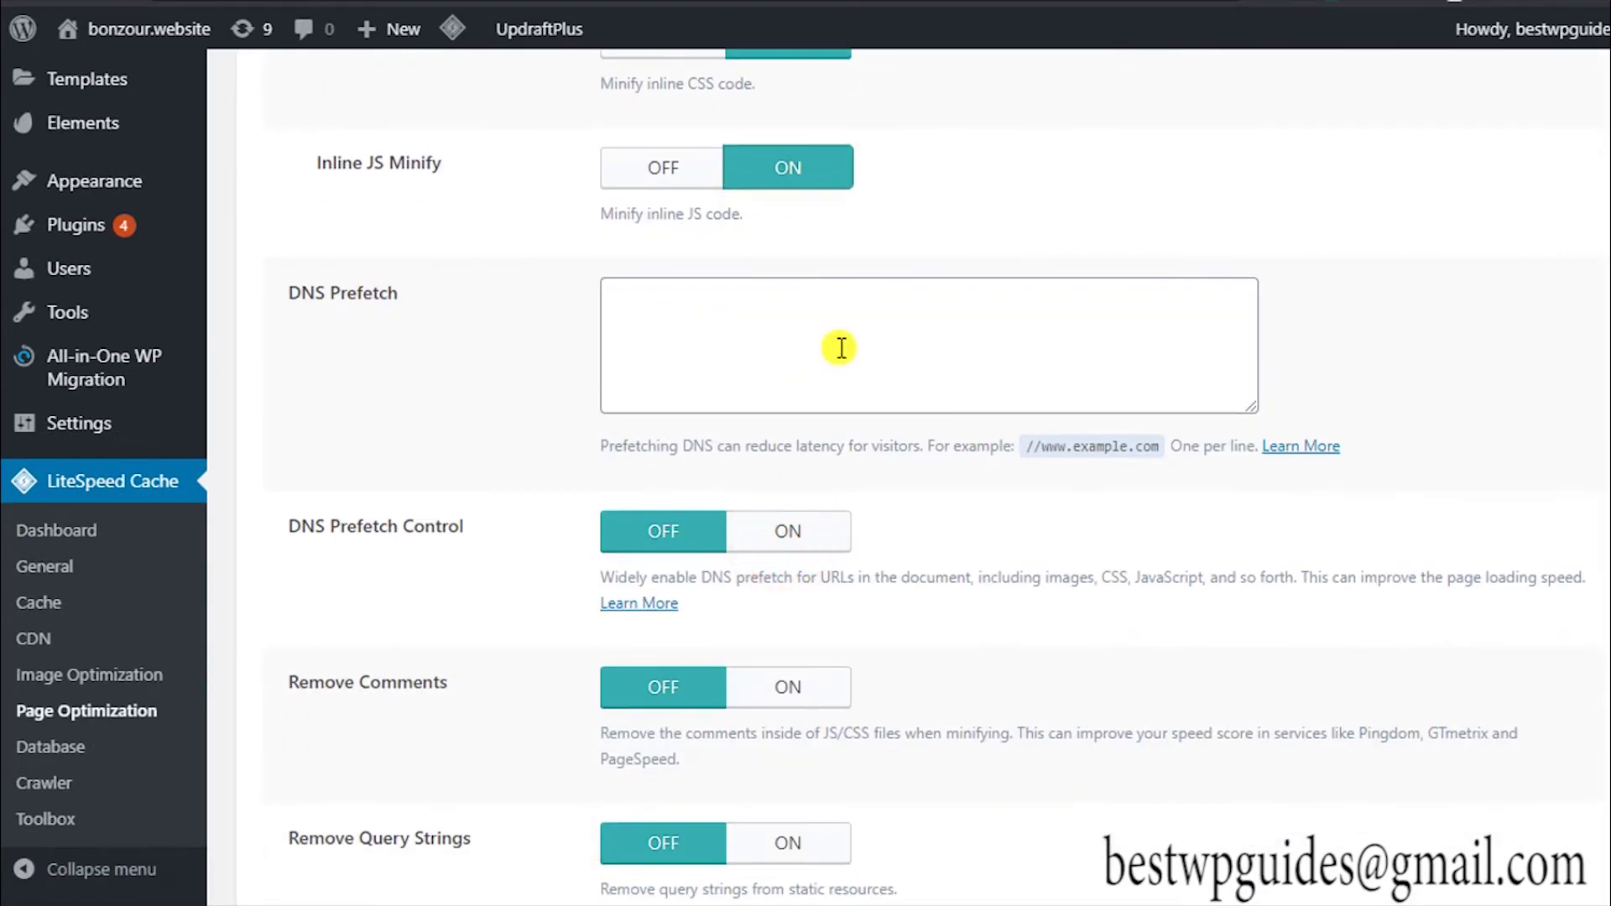
click(840, 348)
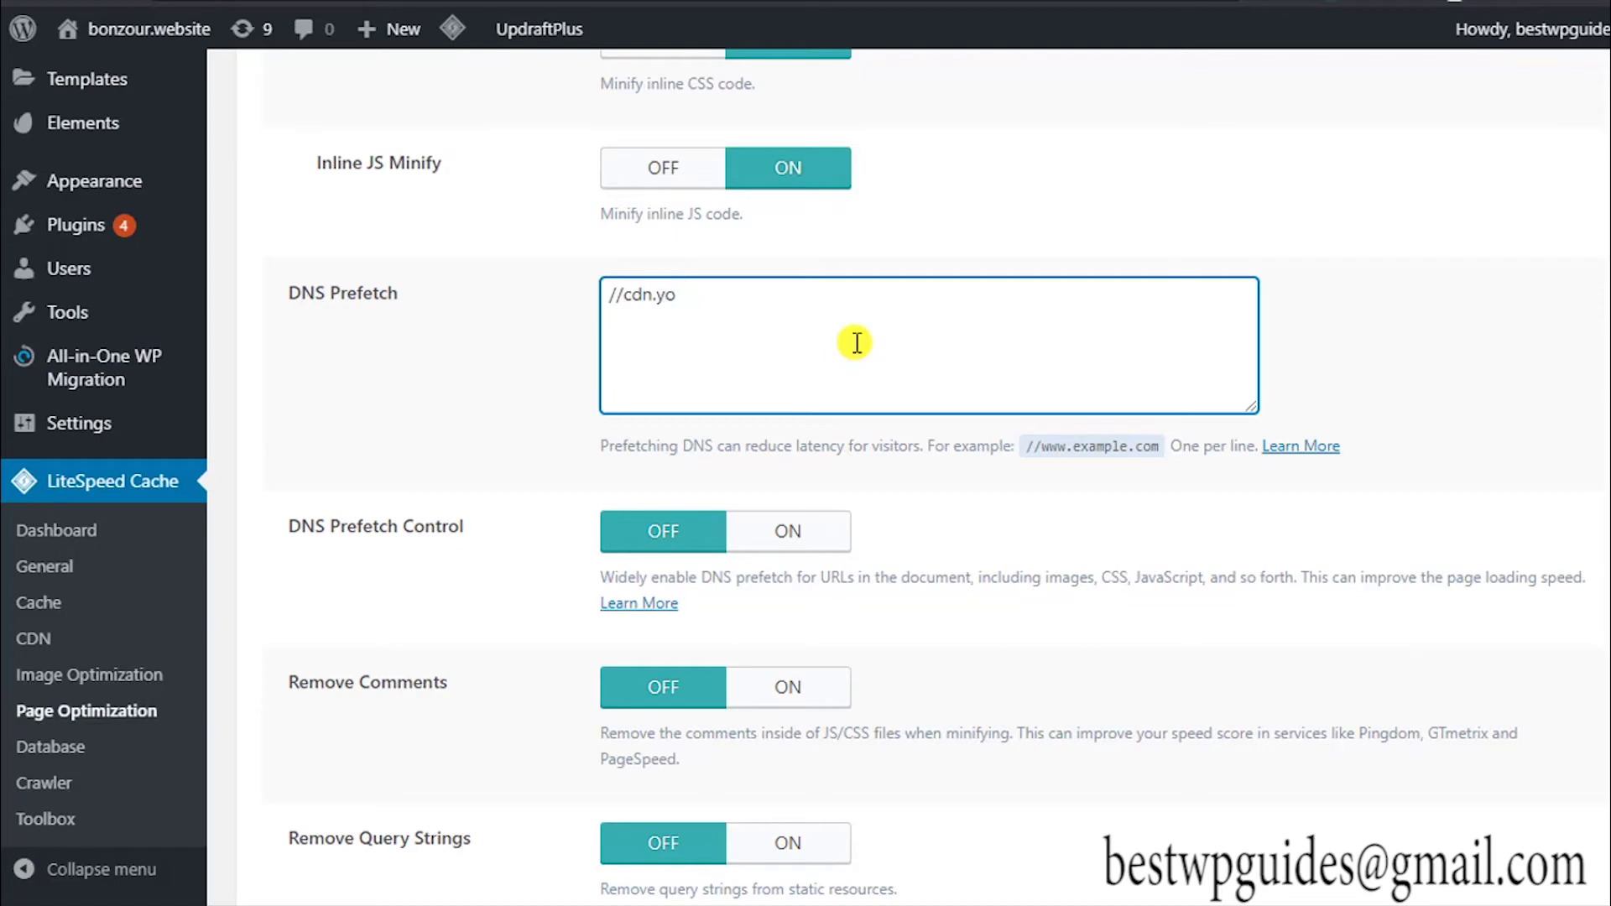
click(445, 442)
Turn on Remove Comments and Remove Query Strings in the page Optimization Settings.
scroll(446, 440, down, 5)
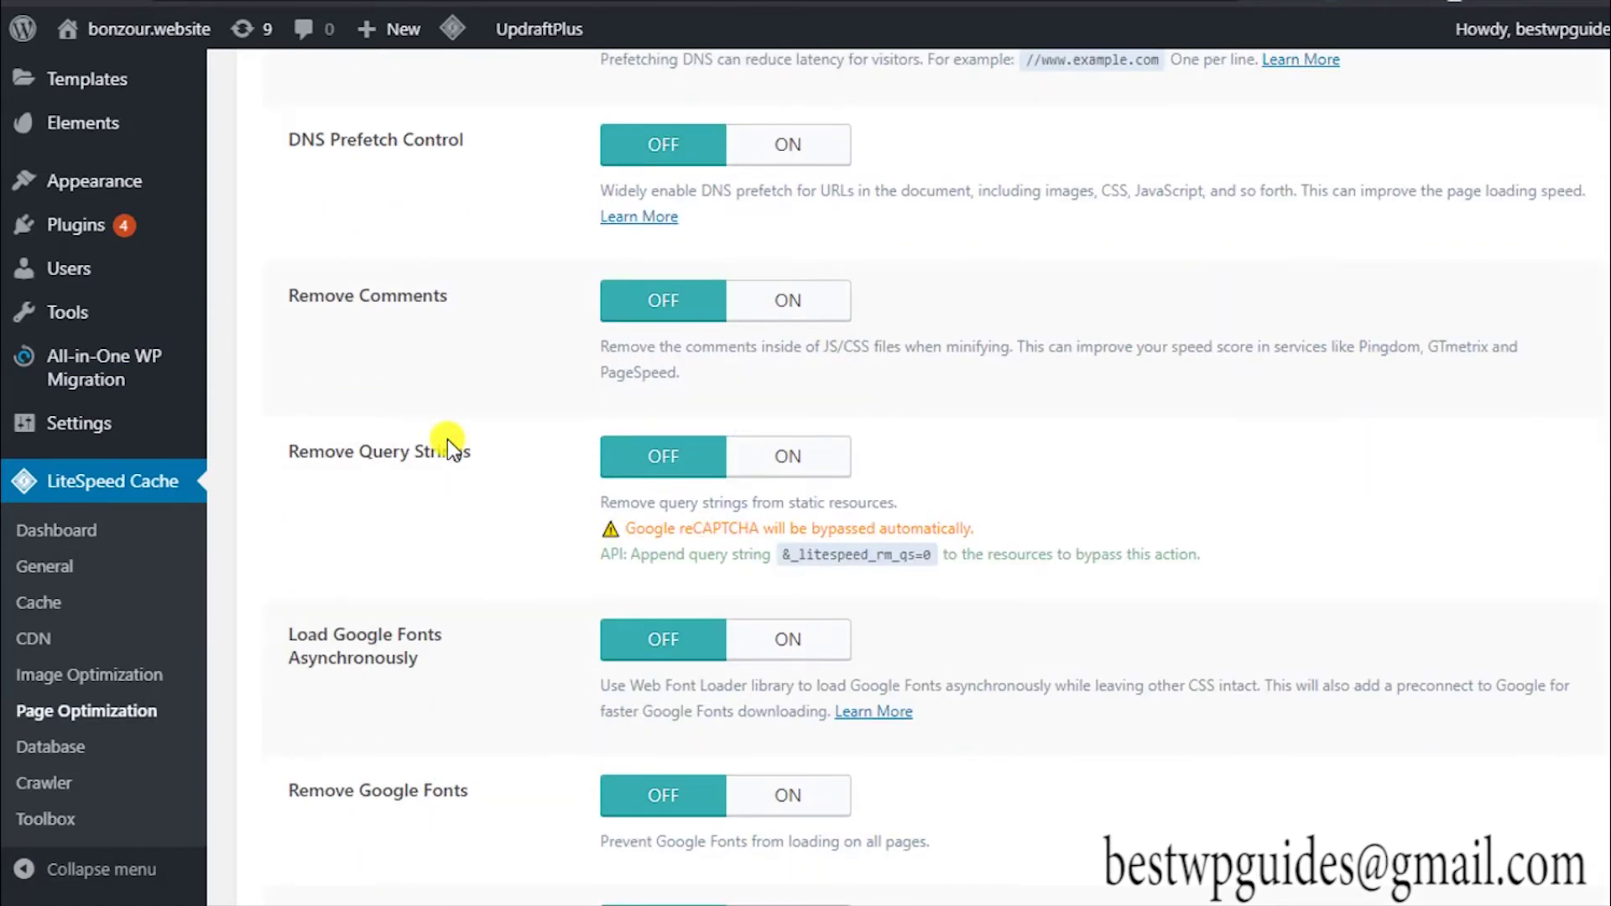
scroll(446, 440, down, 2)
click(779, 178)
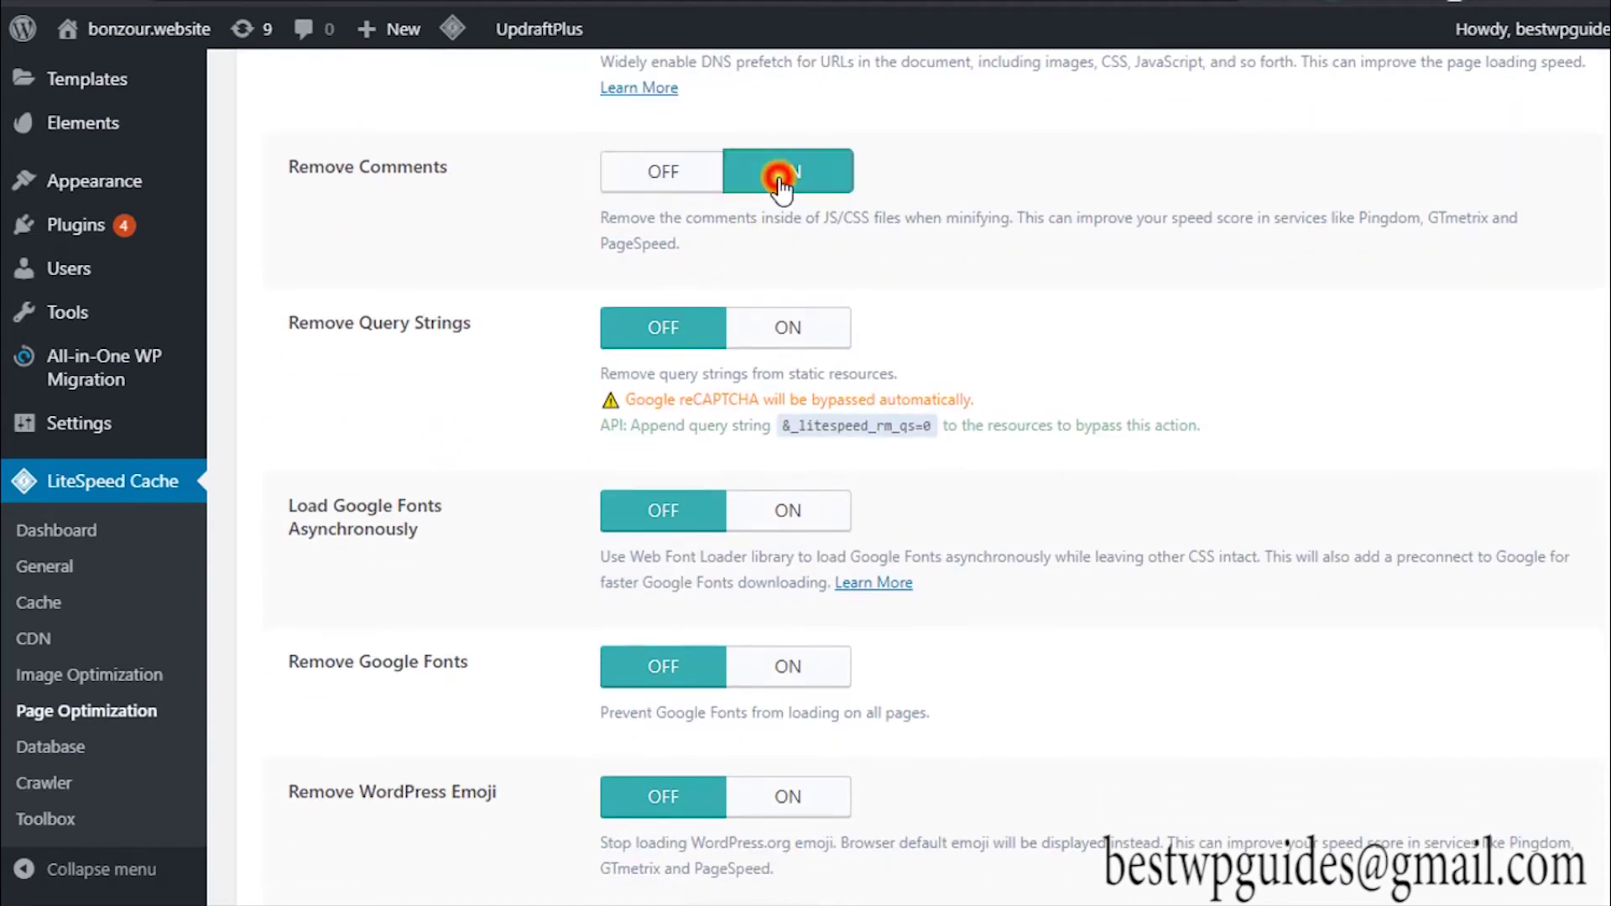
click(776, 331)
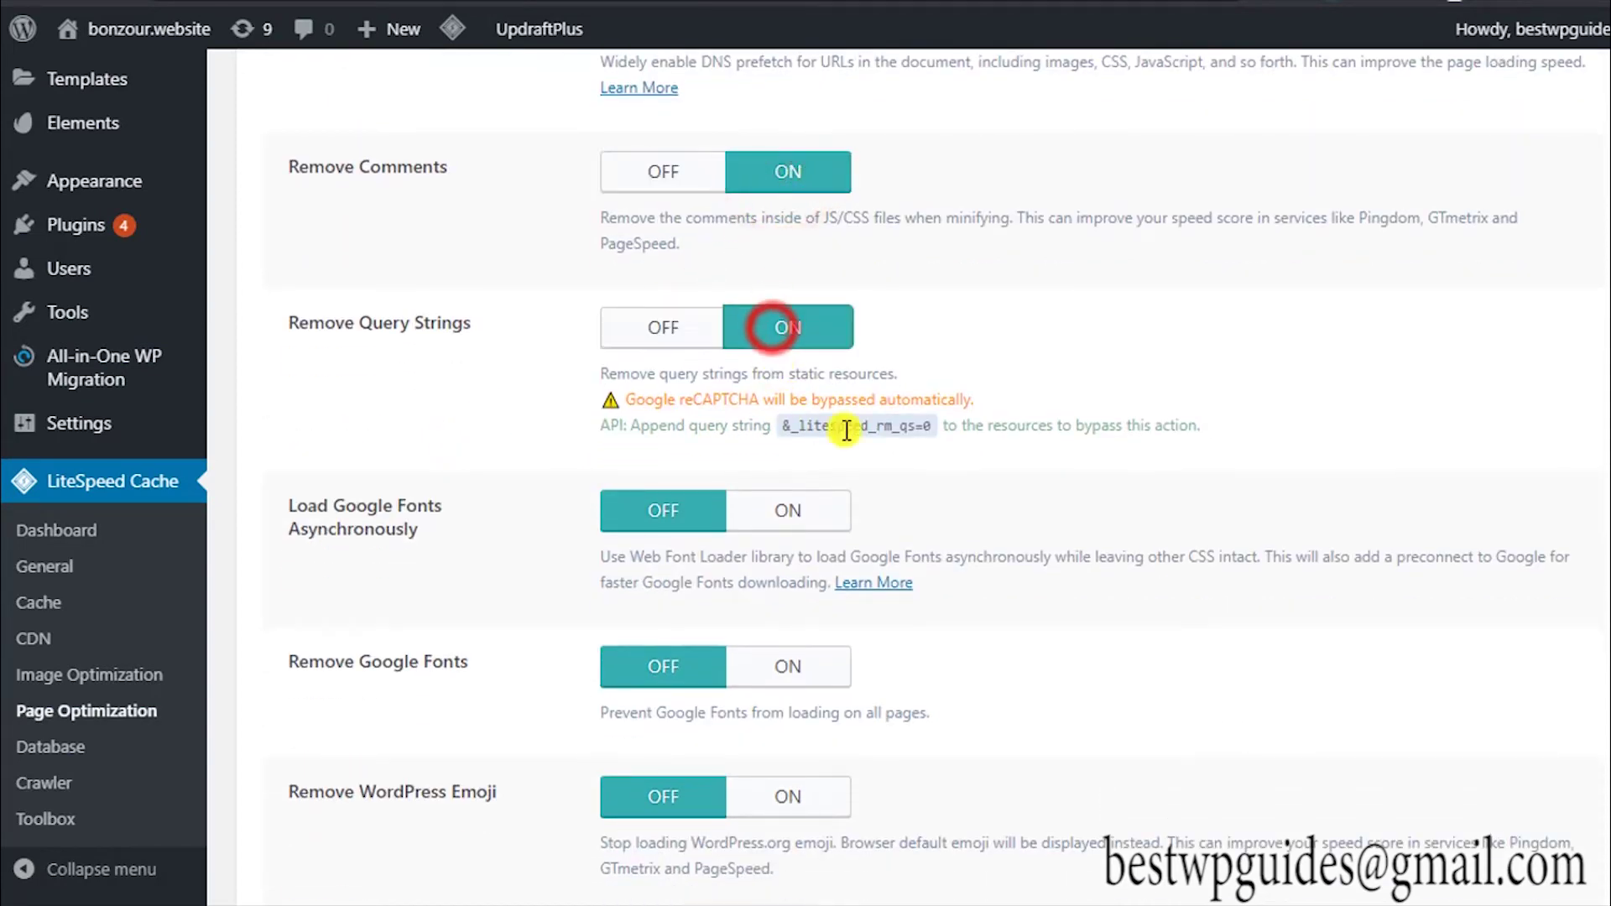
scroll(928, 471, down, 2)
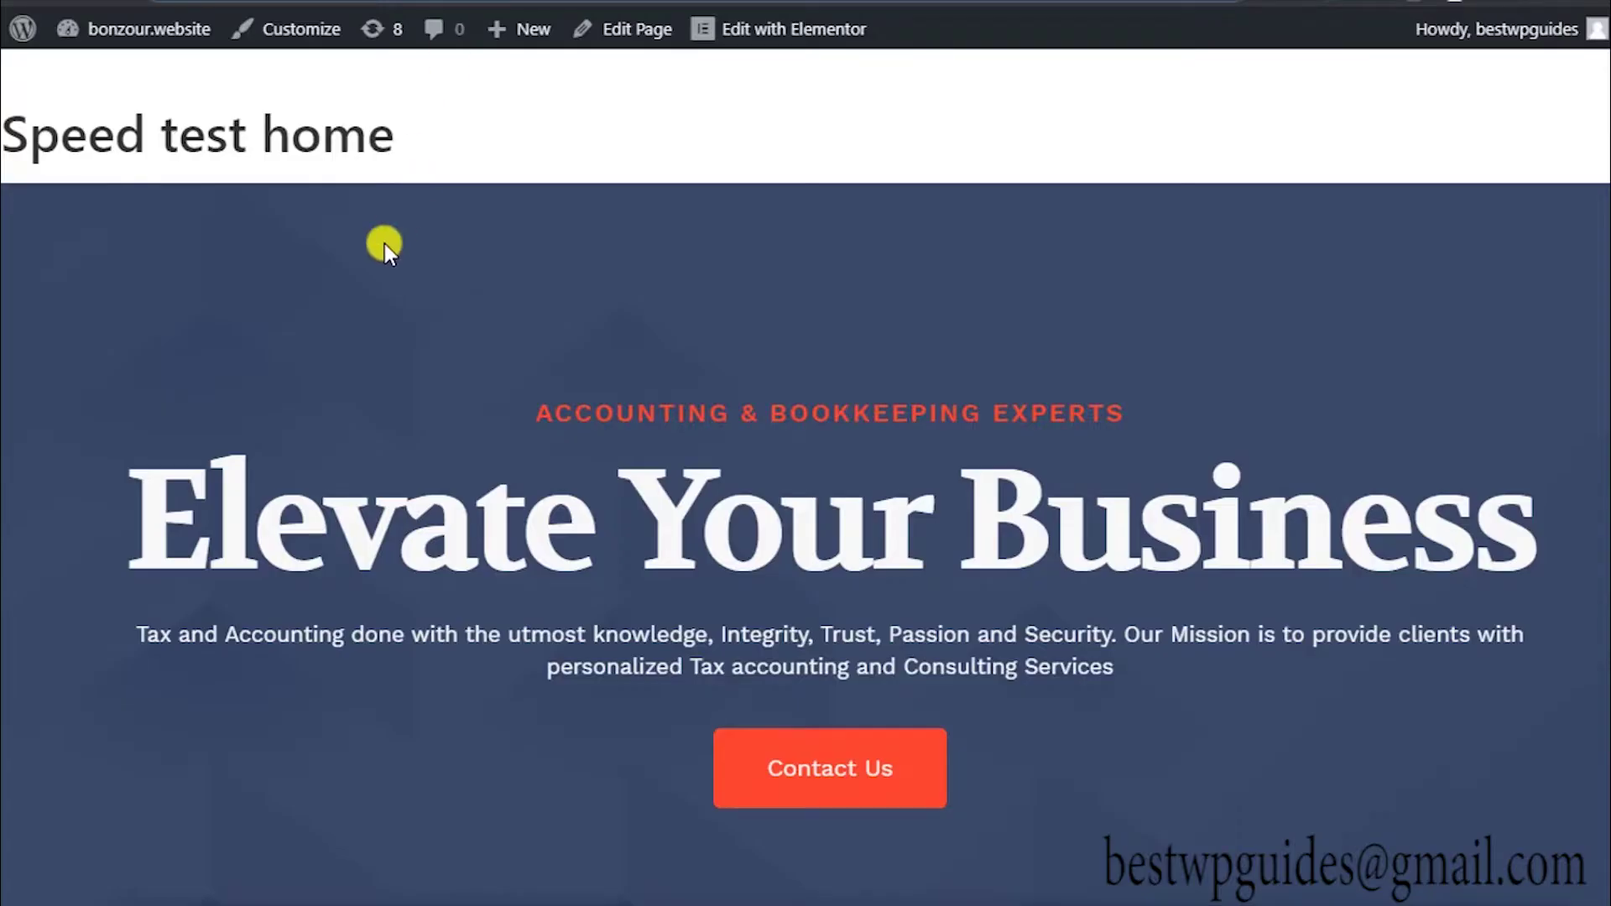
Look over the Speed test home page of the live site.
scroll(384, 244, down, 10)
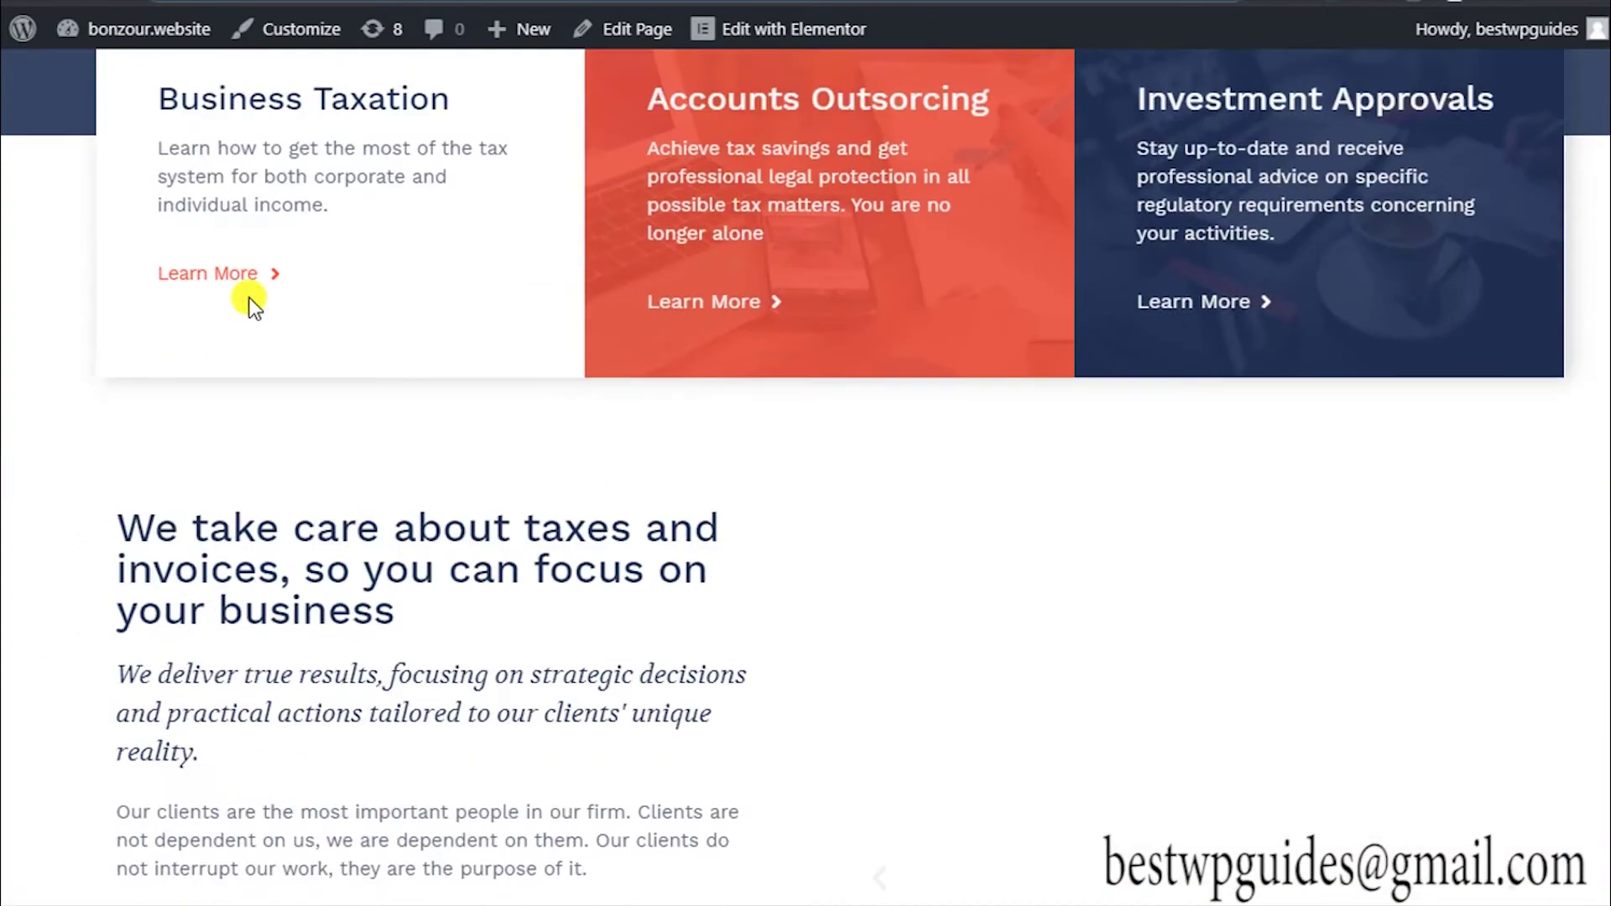
scroll(249, 297, down, 5)
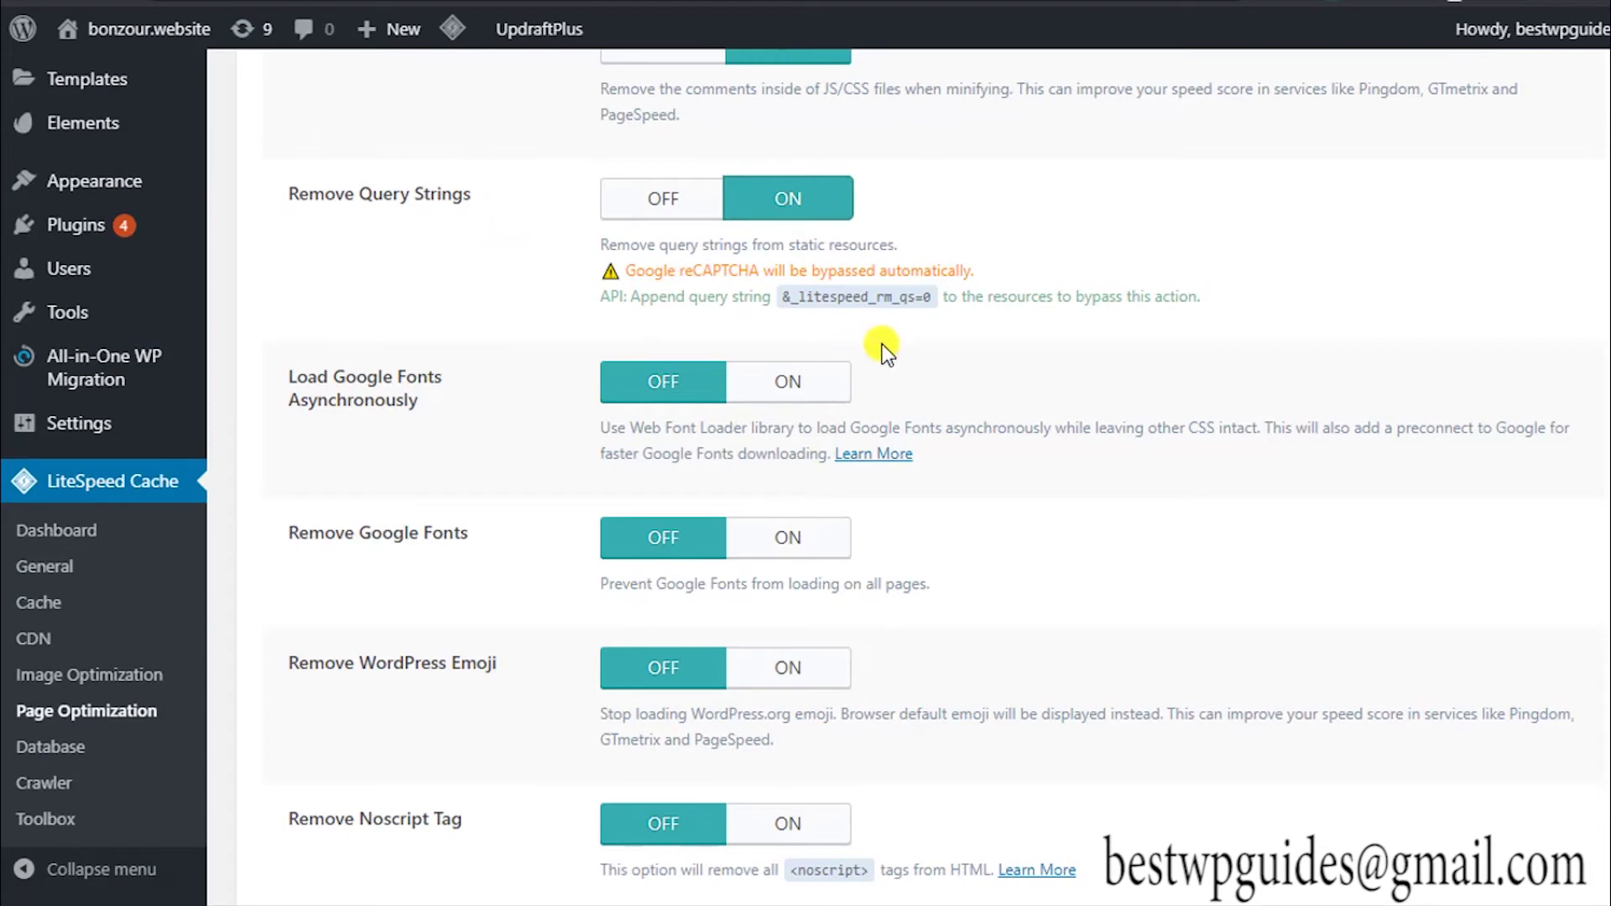
Turn on Remove Google Fonts and Remove WordPress Emoji in the page Optimization Settings, and save the changes.
scroll(889, 357, down, 3)
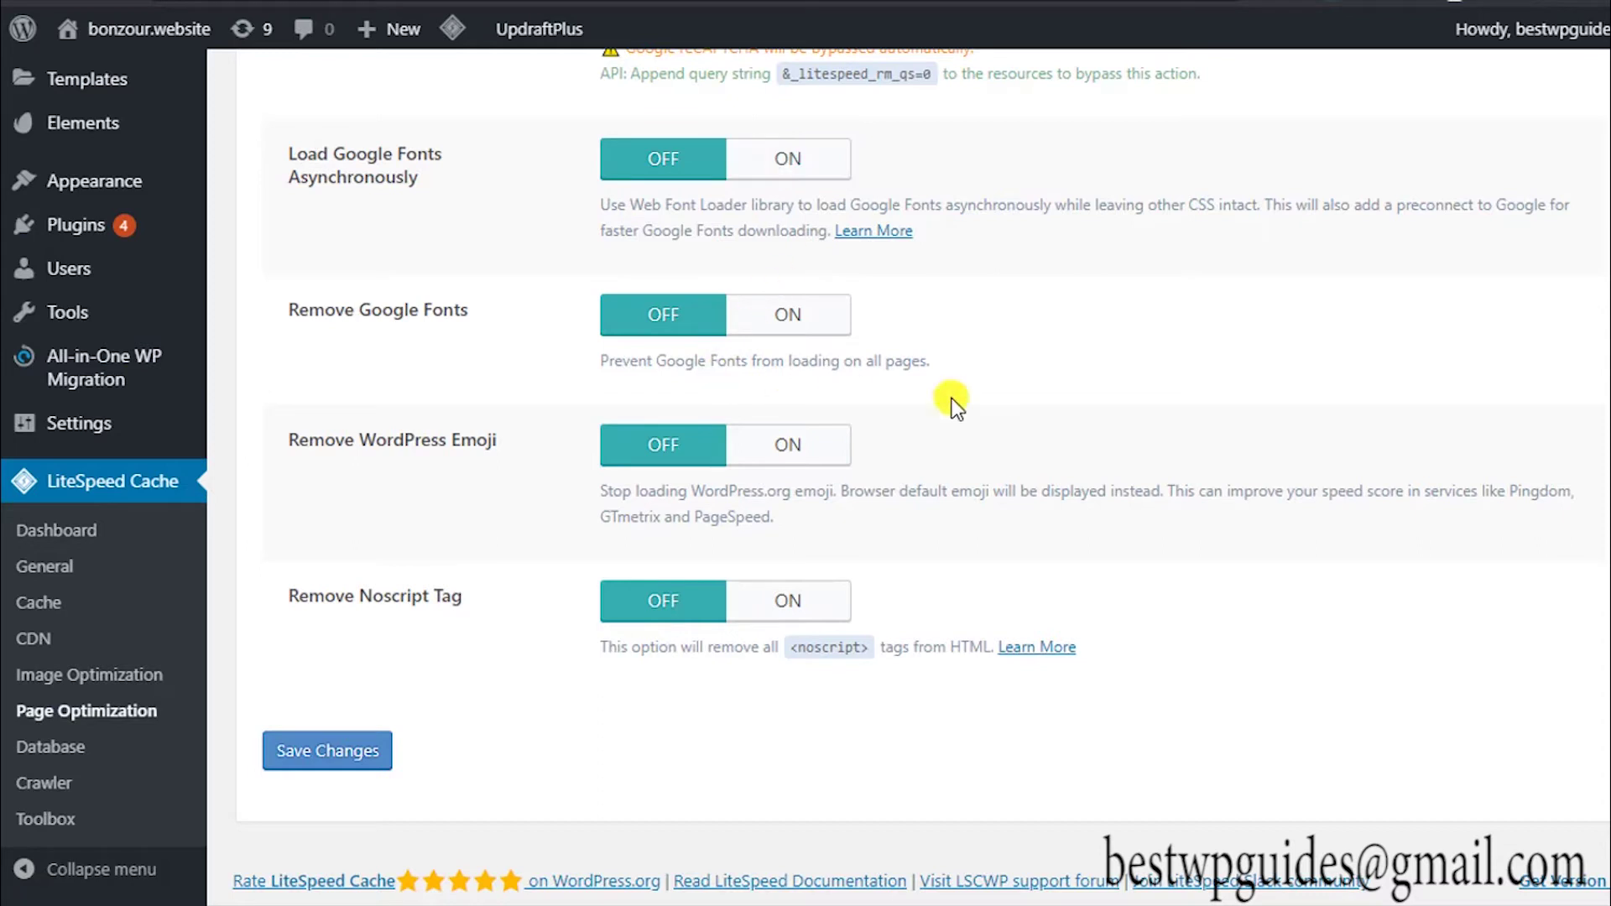
click(821, 316)
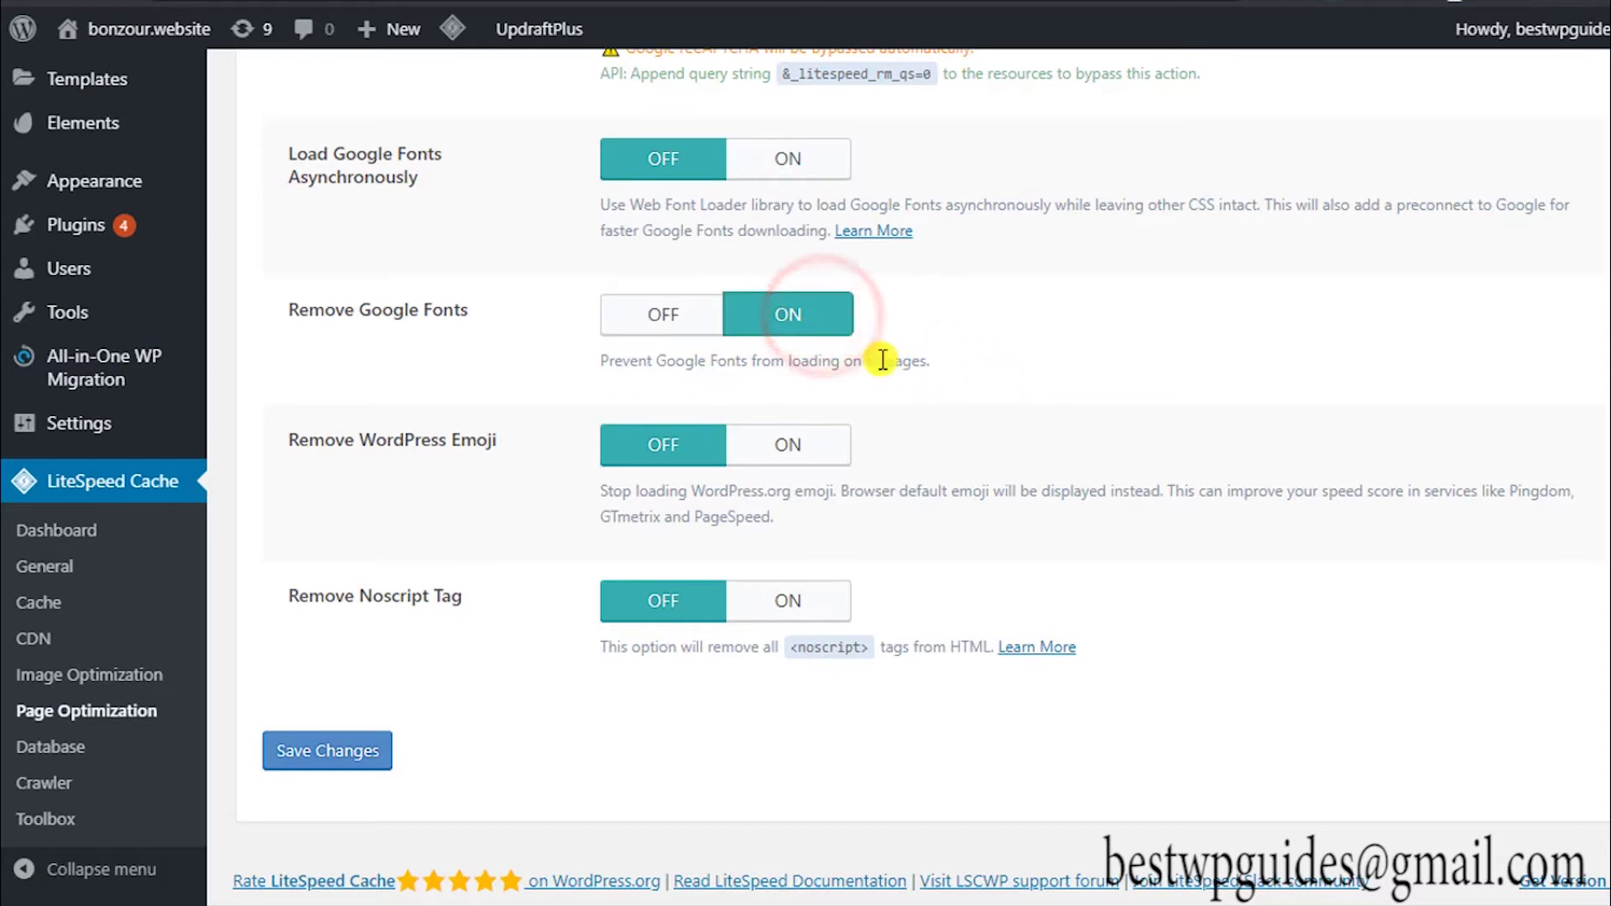
drag(441, 315, 383, 312)
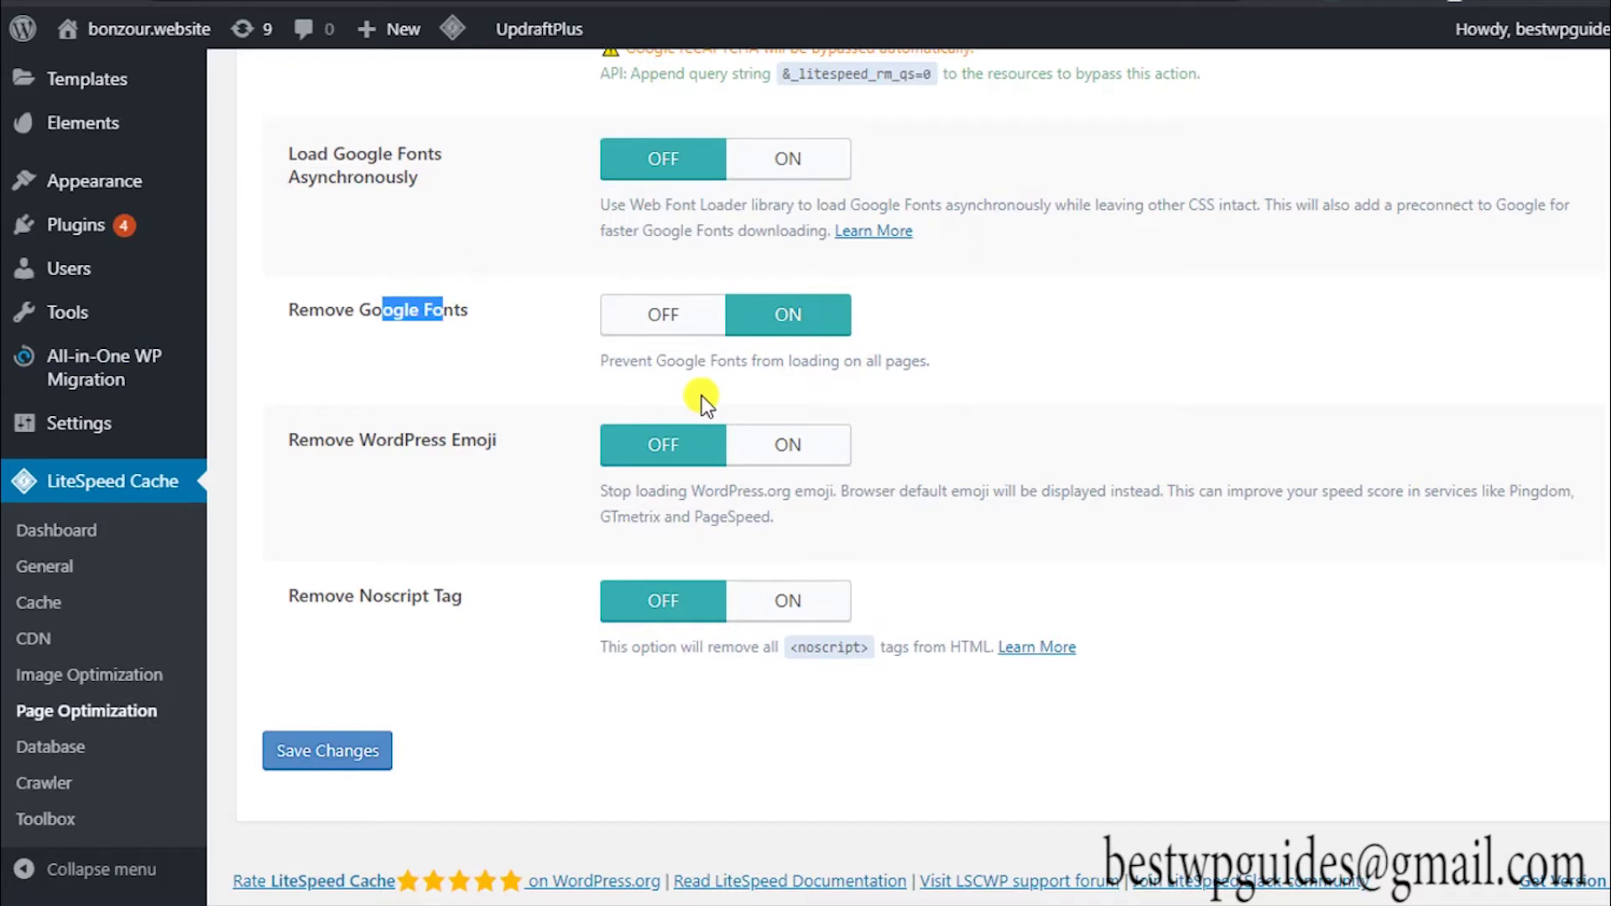
click(887, 382)
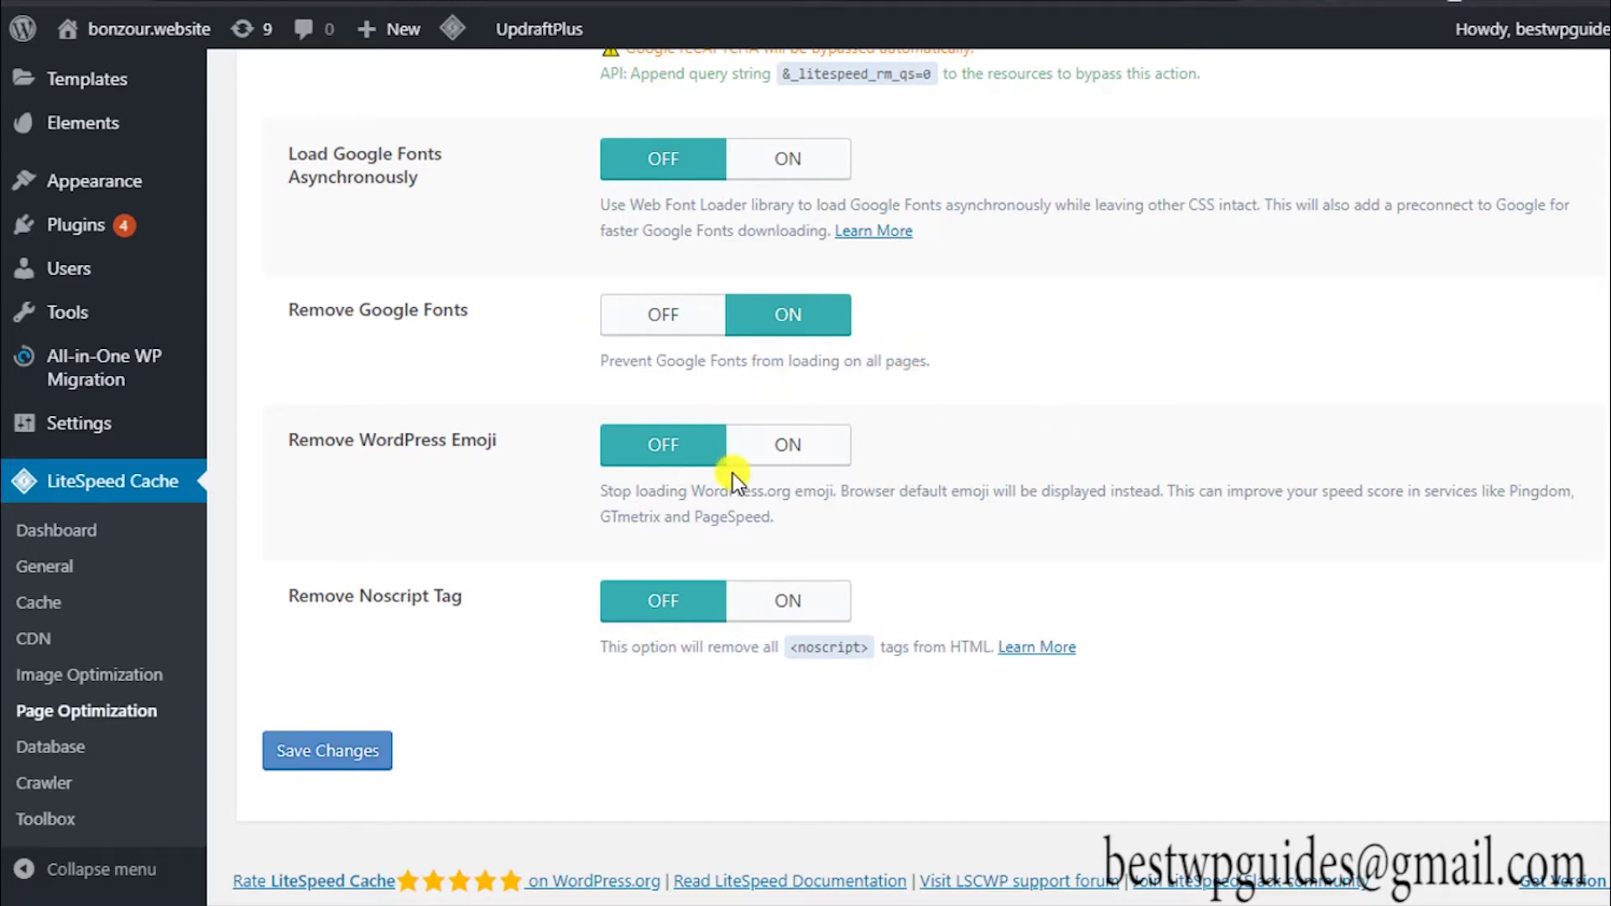
click(787, 446)
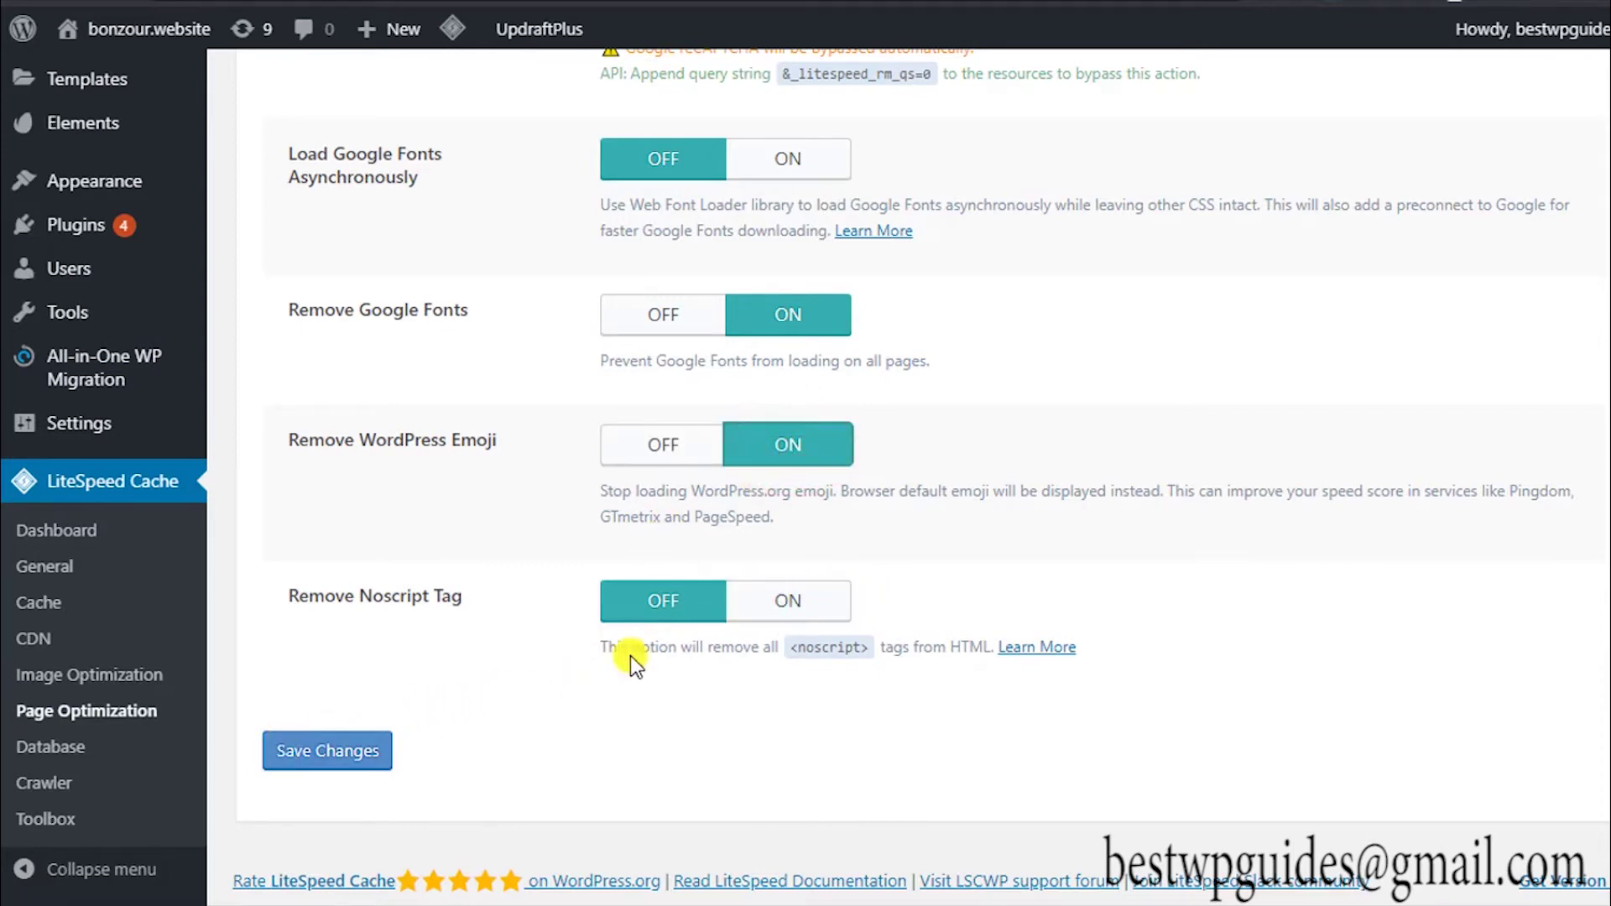
click(326, 748)
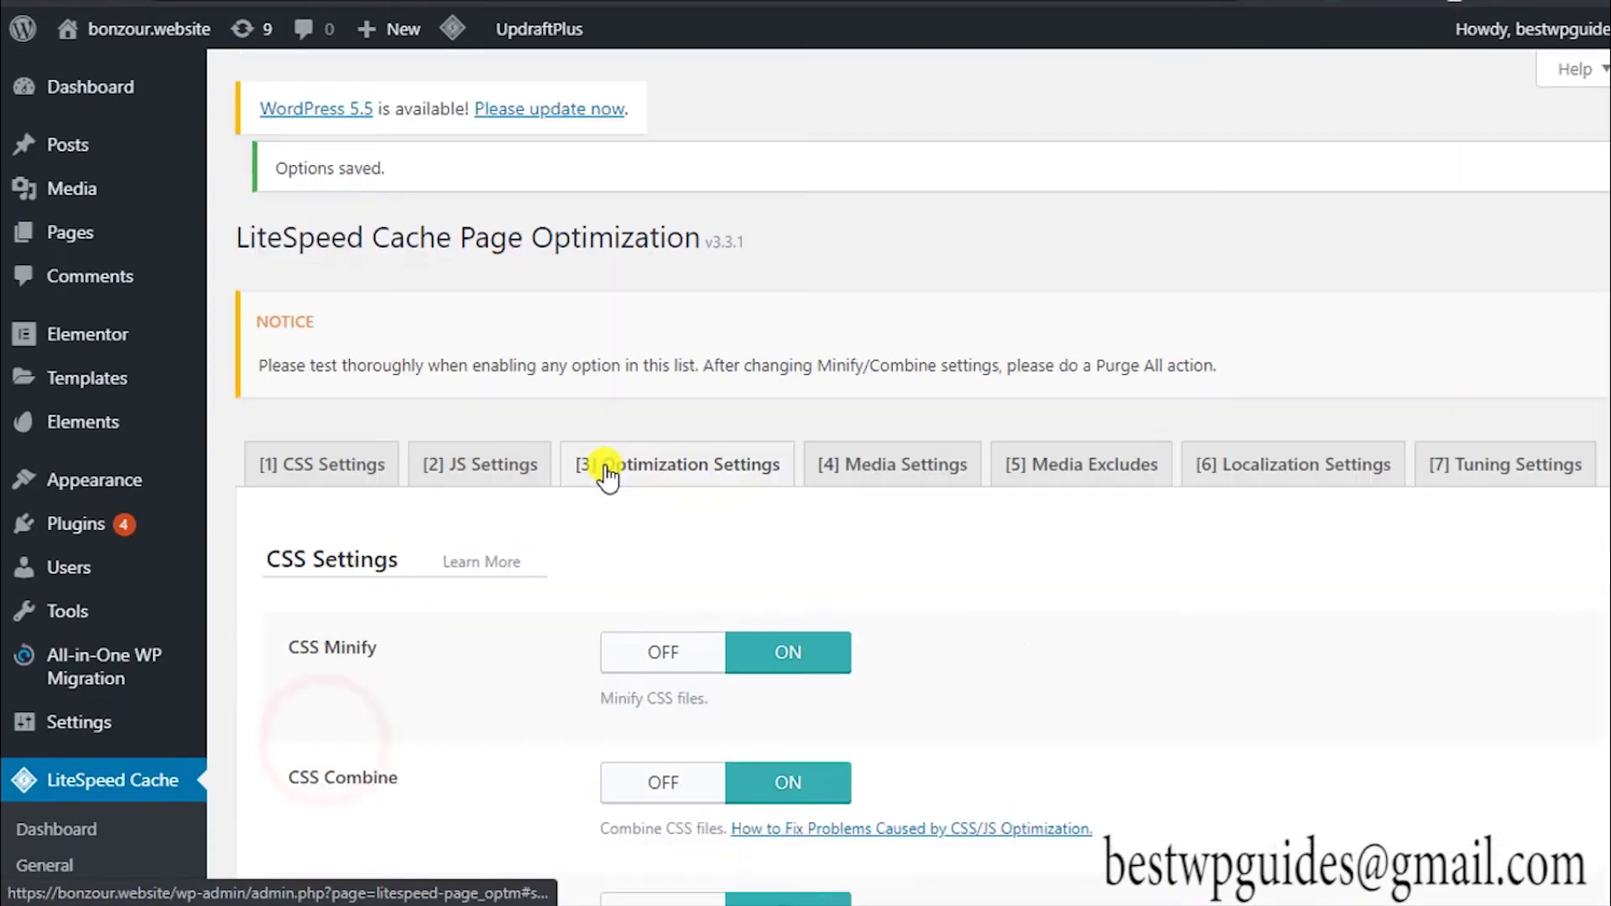
In the page optimization Media Settings, turn on Lazy Load Images and Responsive Placeholder.
click(608, 466)
click(905, 464)
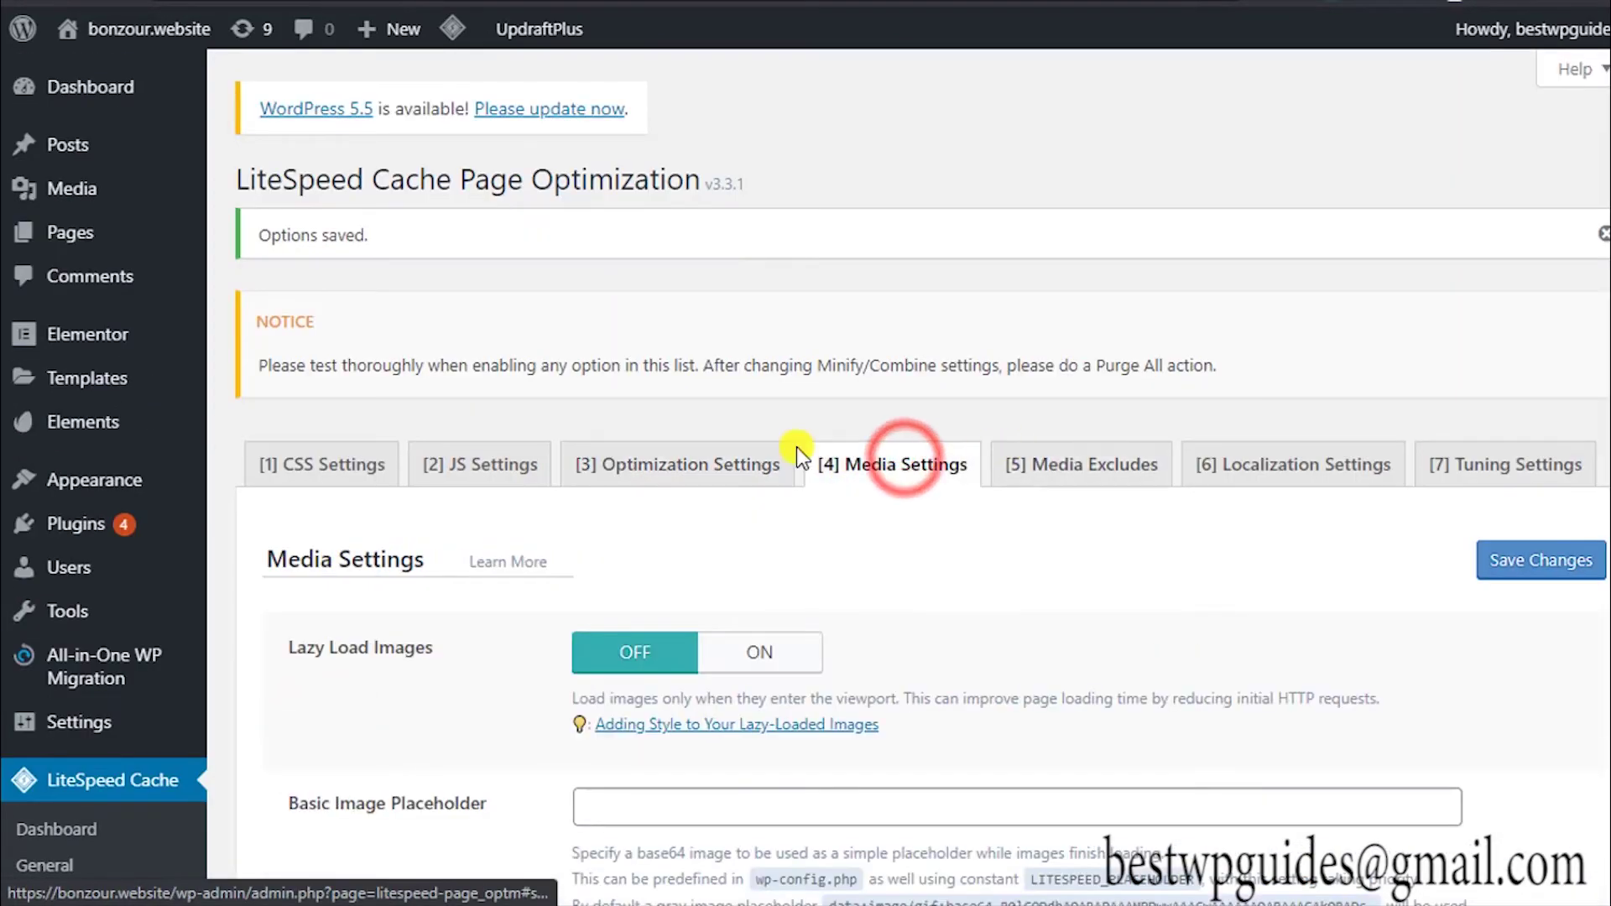
scroll(797, 446, down, 3)
click(746, 403)
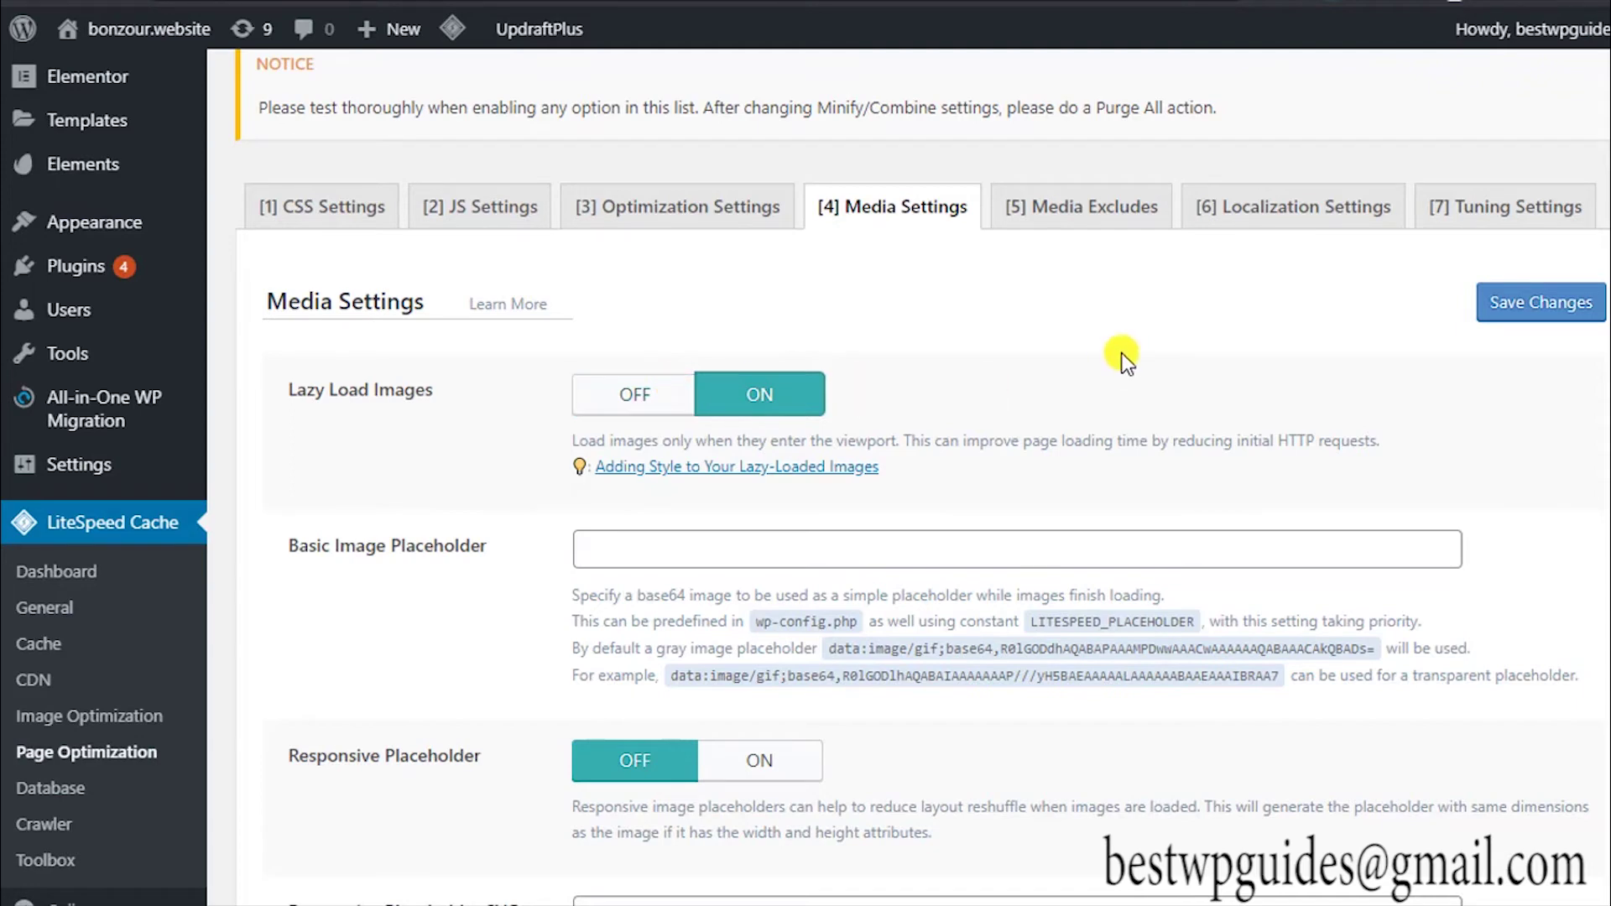
scroll(1120, 354, down, 3)
scroll(1118, 354, down, 2)
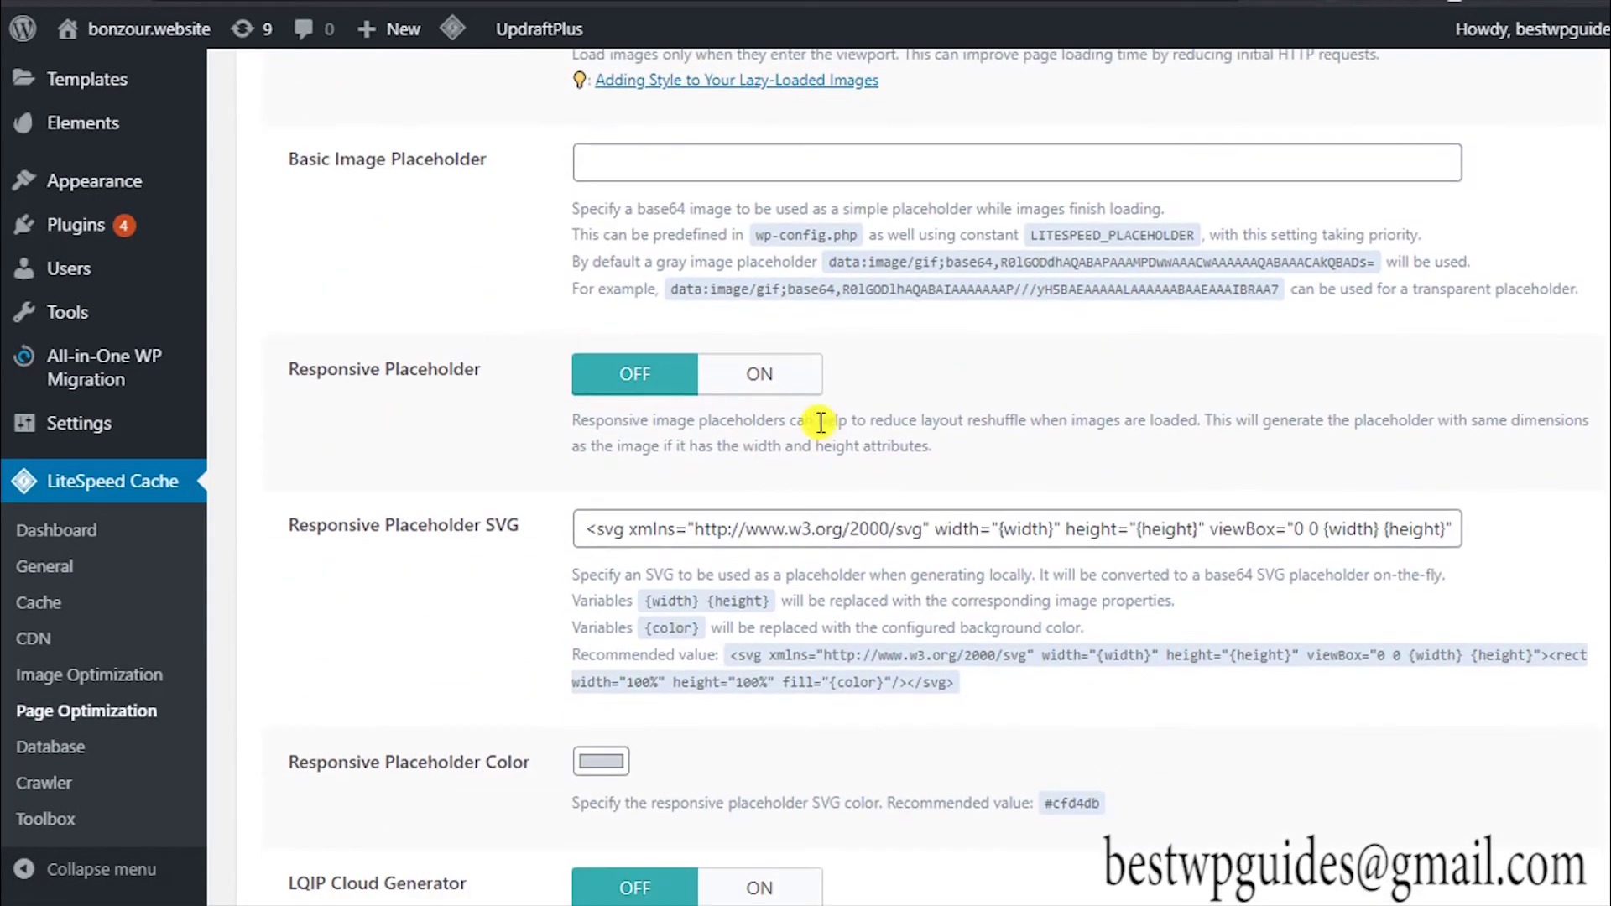
click(804, 381)
scroll(926, 405, down, 4)
scroll(925, 405, up, 3)
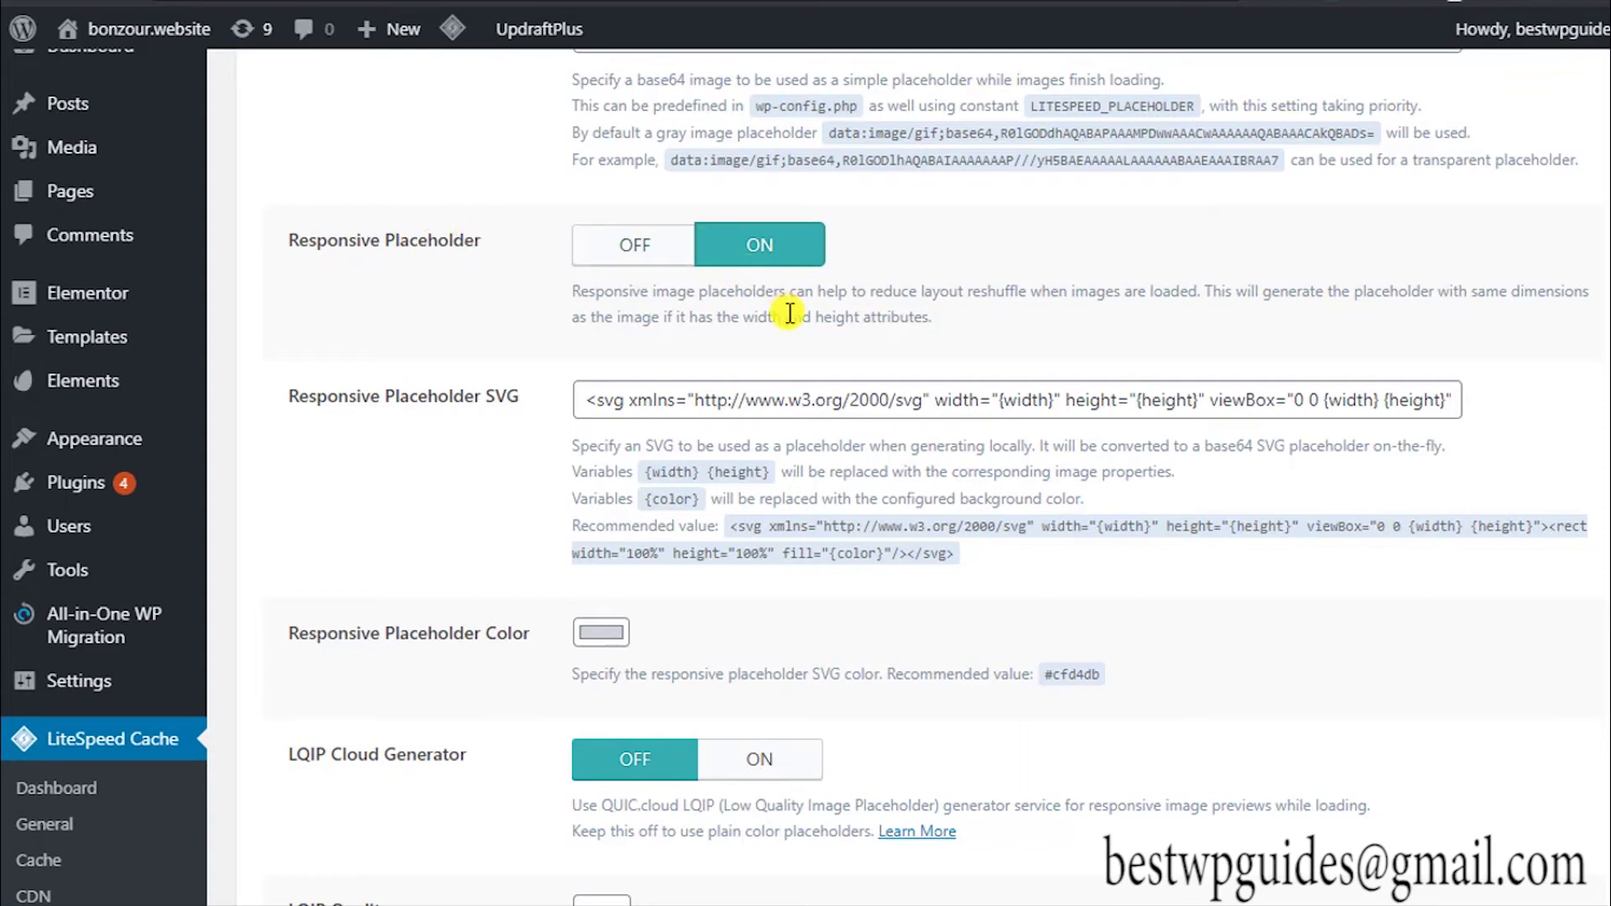
Turn on LQIP Cloud Generator, set the LQIP Quality to 2, and save the Media Settings.
scroll(799, 313, down, 3)
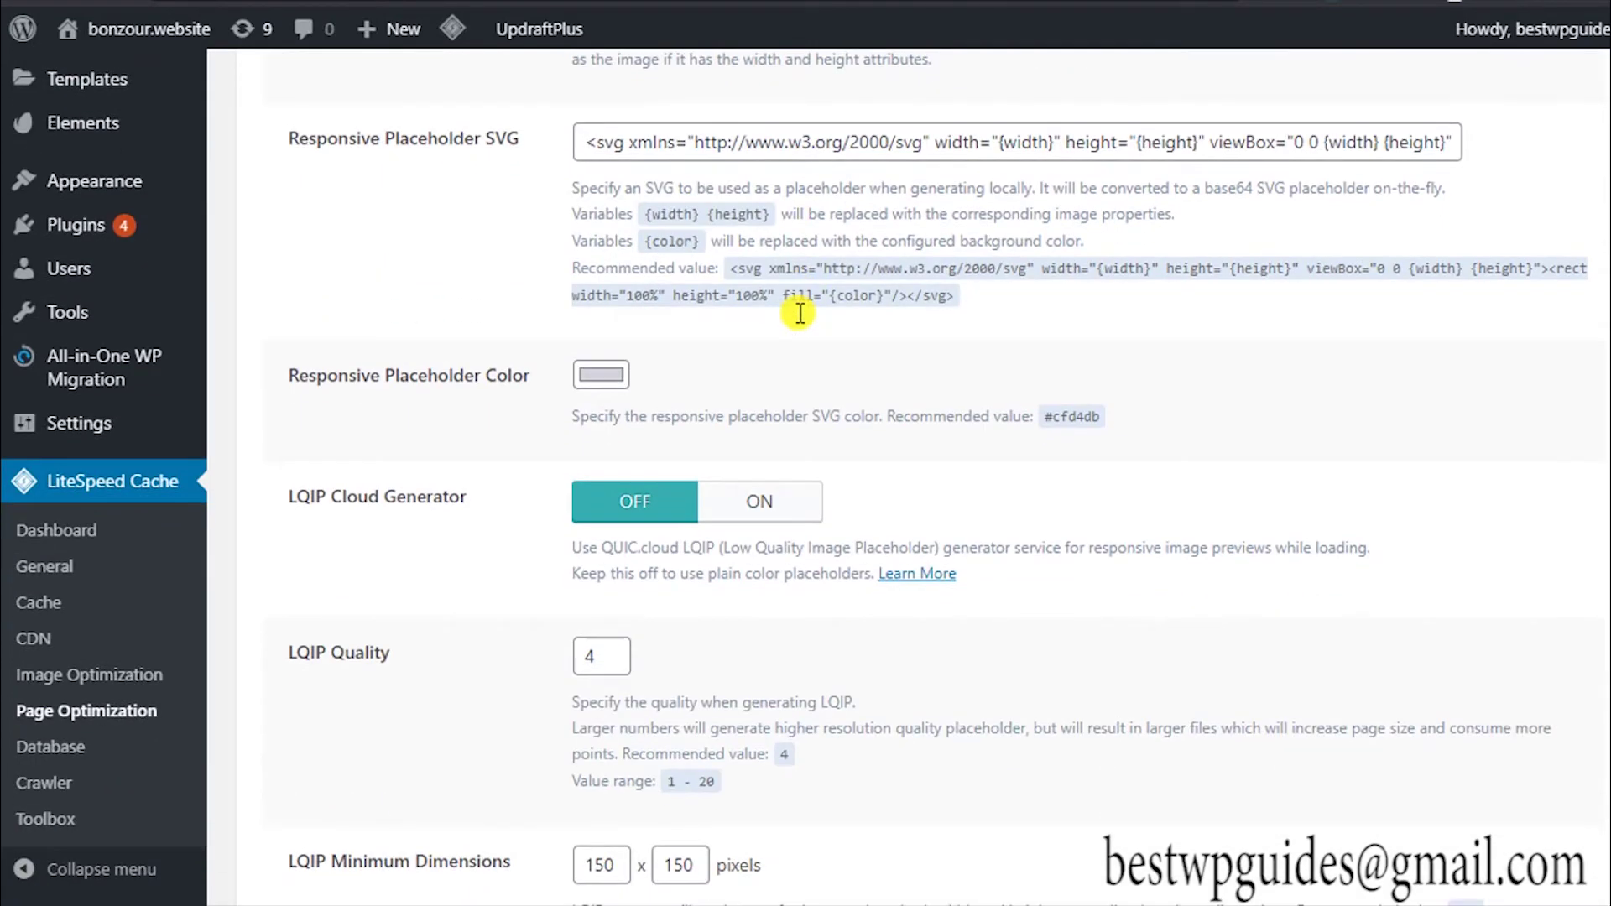
scroll(798, 313, down, 2)
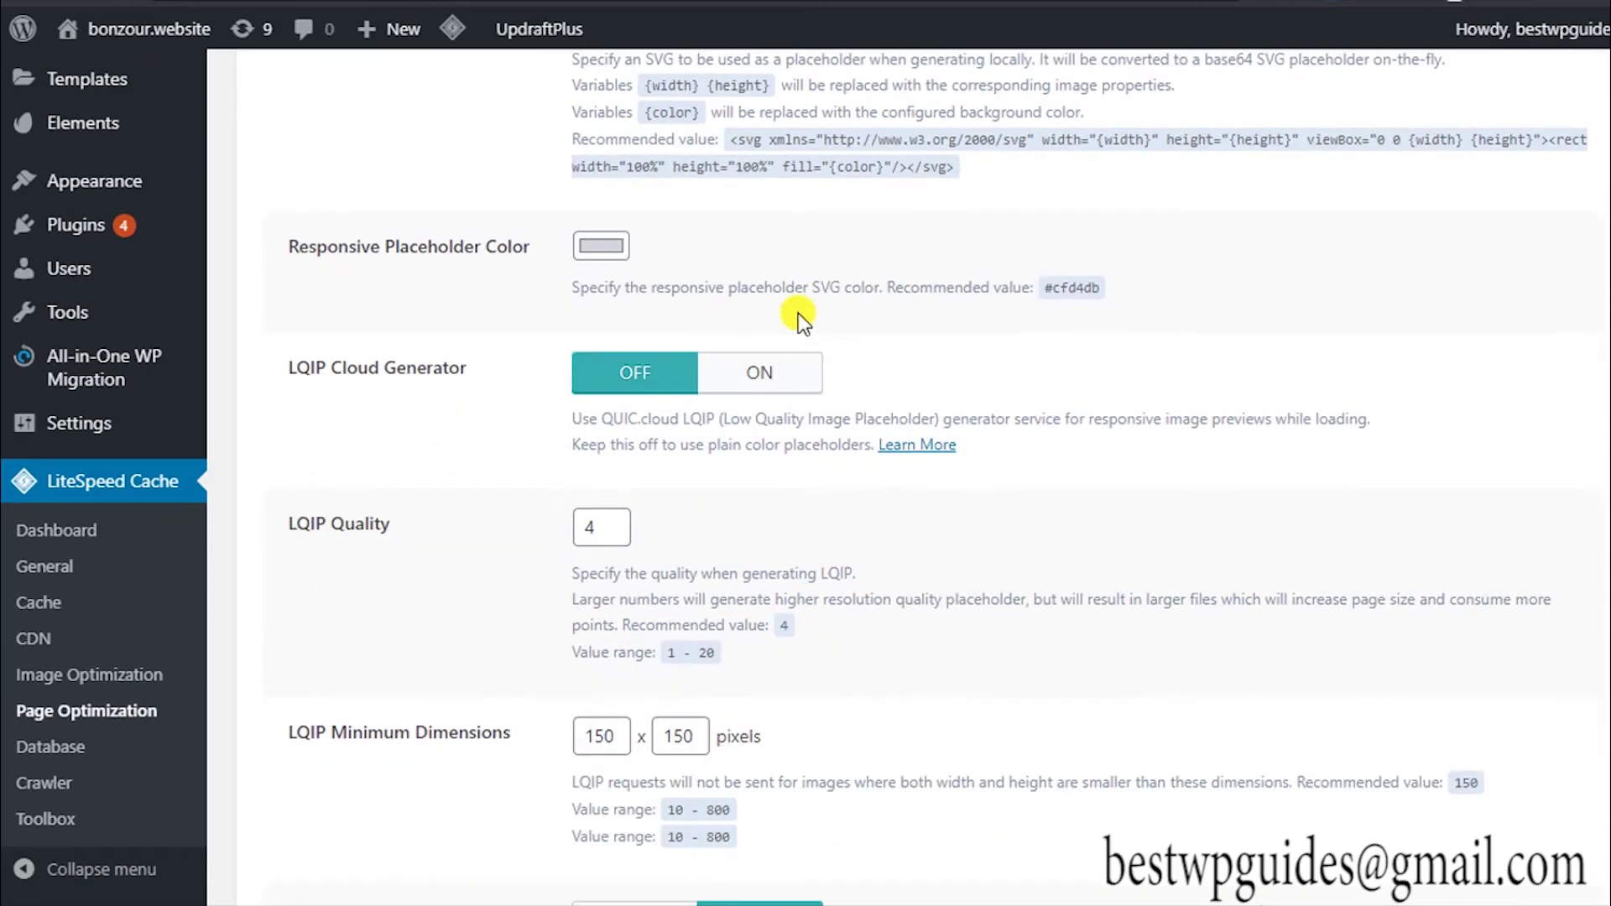
click(730, 382)
scroll(431, 486, down, 3)
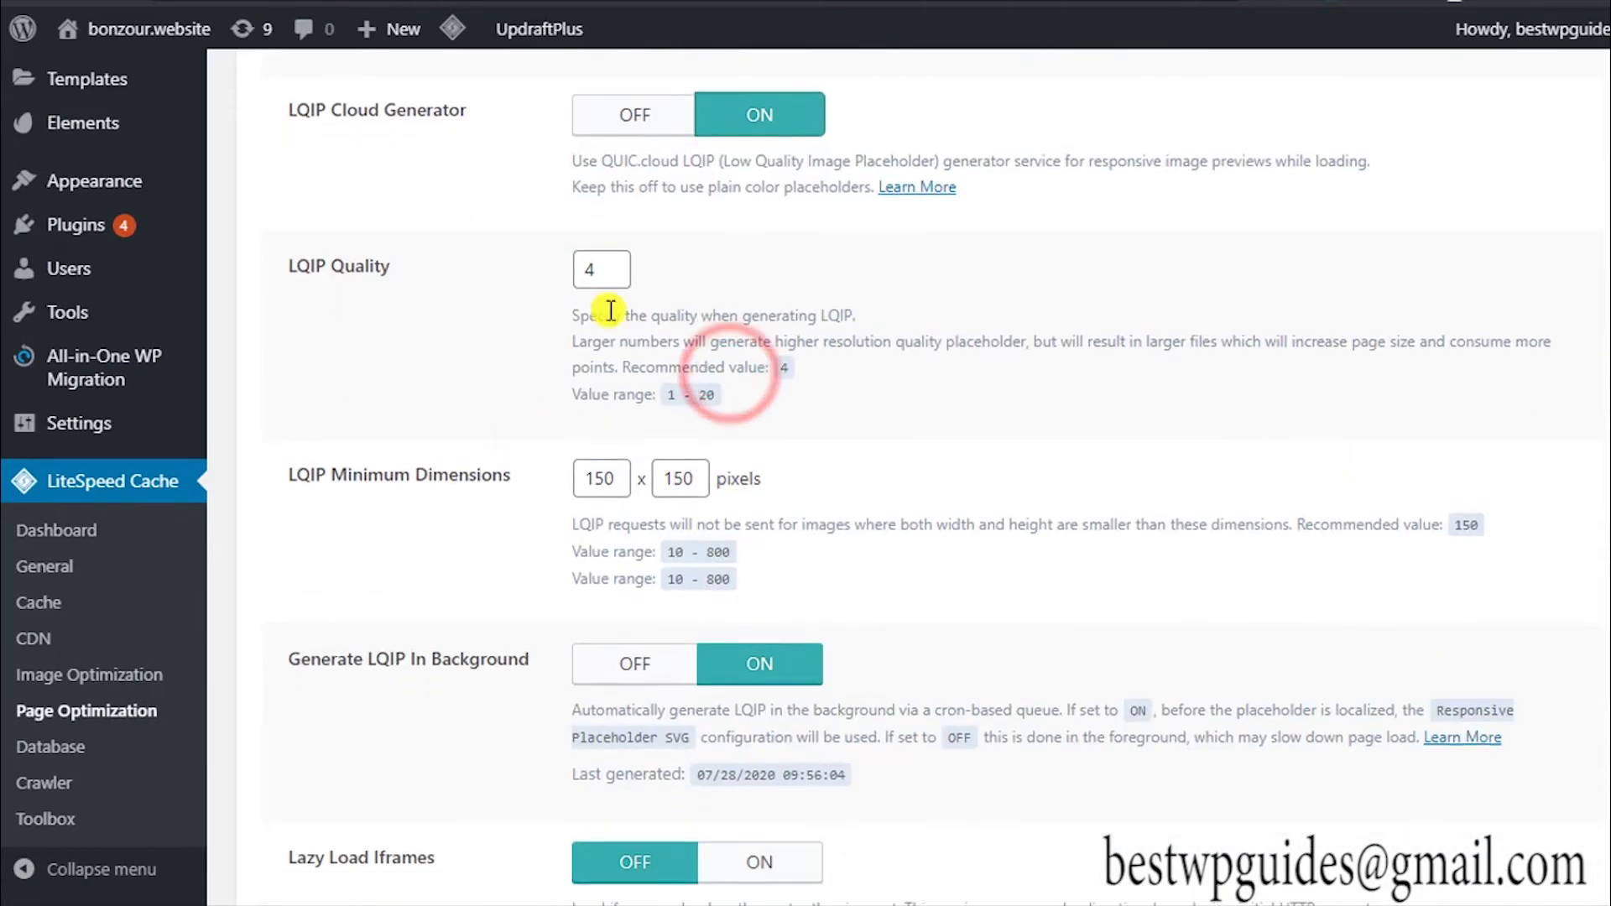
double_click(598, 270)
text(2)
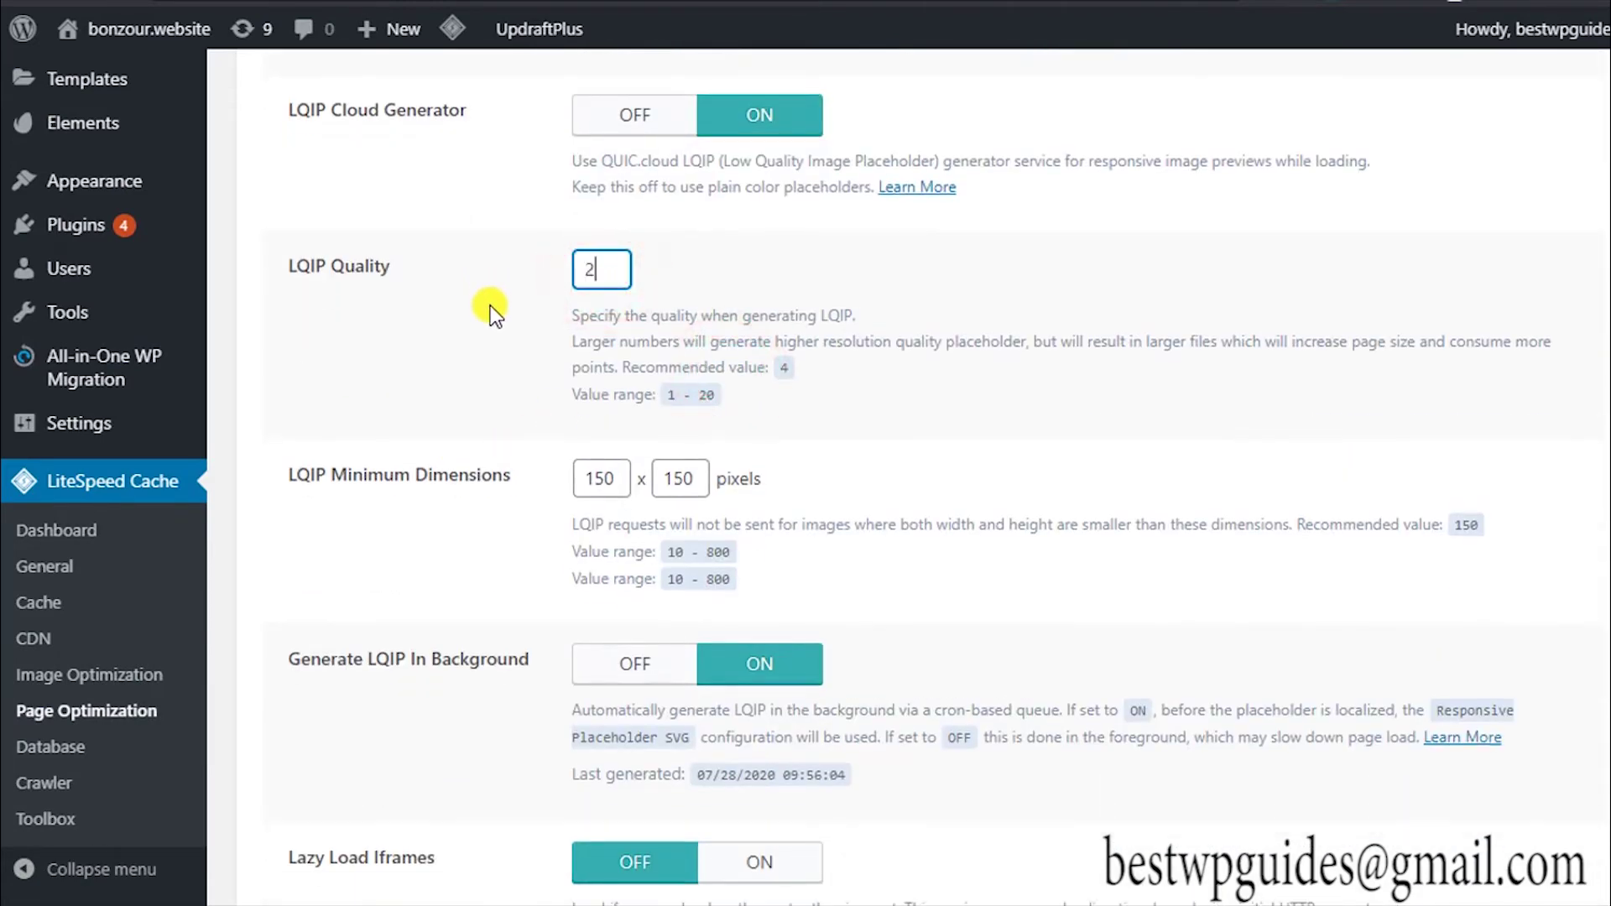
scroll(500, 393, down, 4)
scroll(500, 395, down, 1)
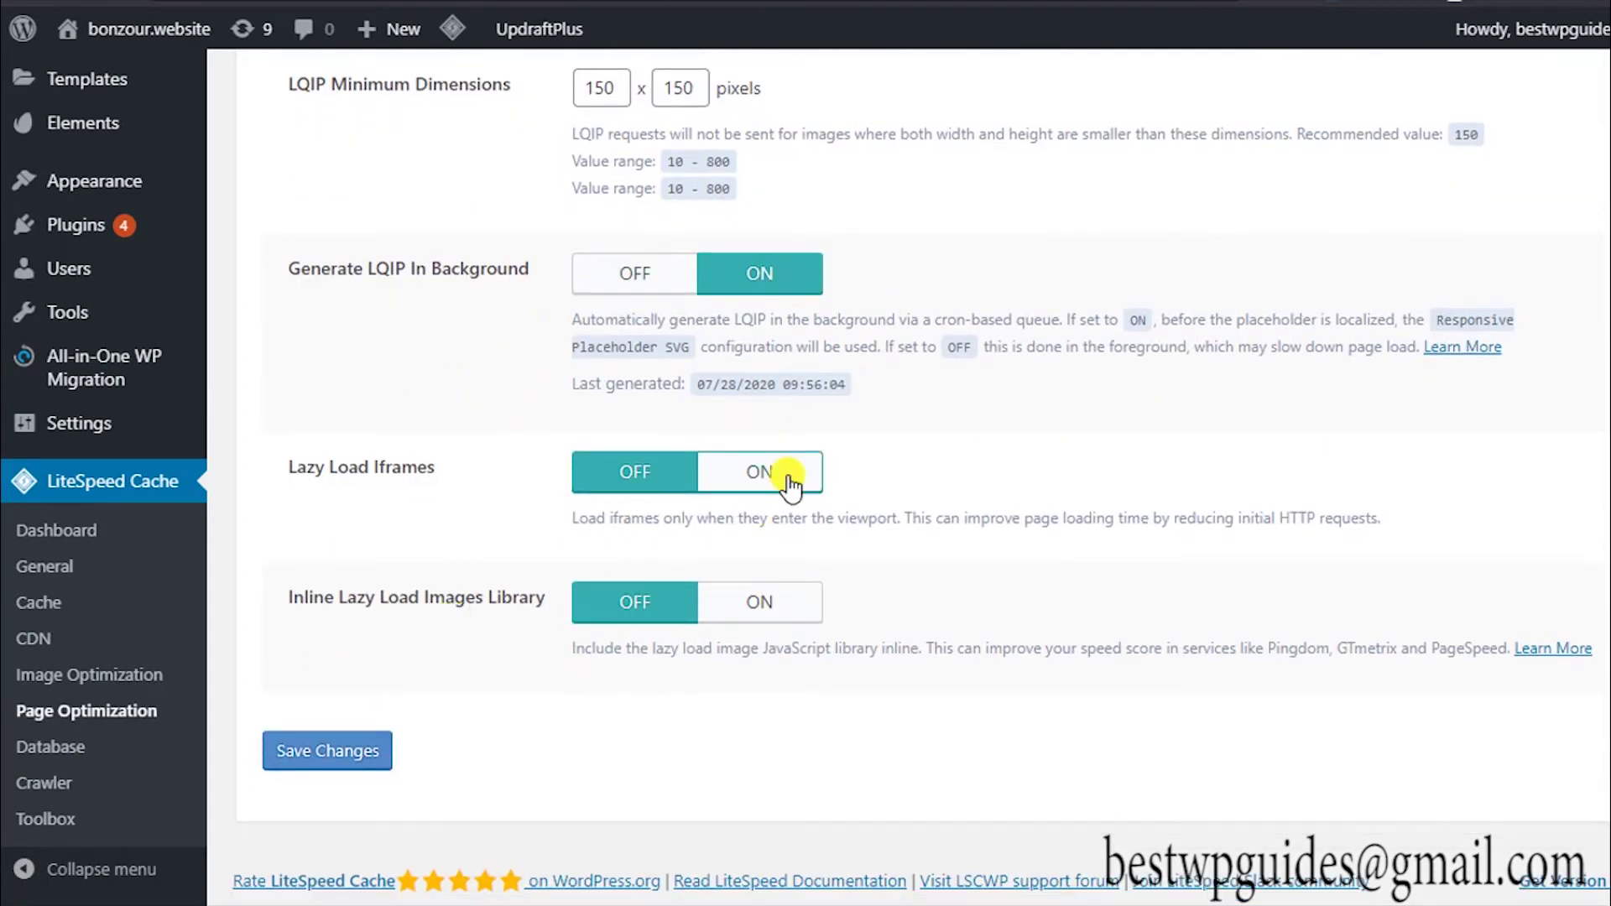
click(327, 749)
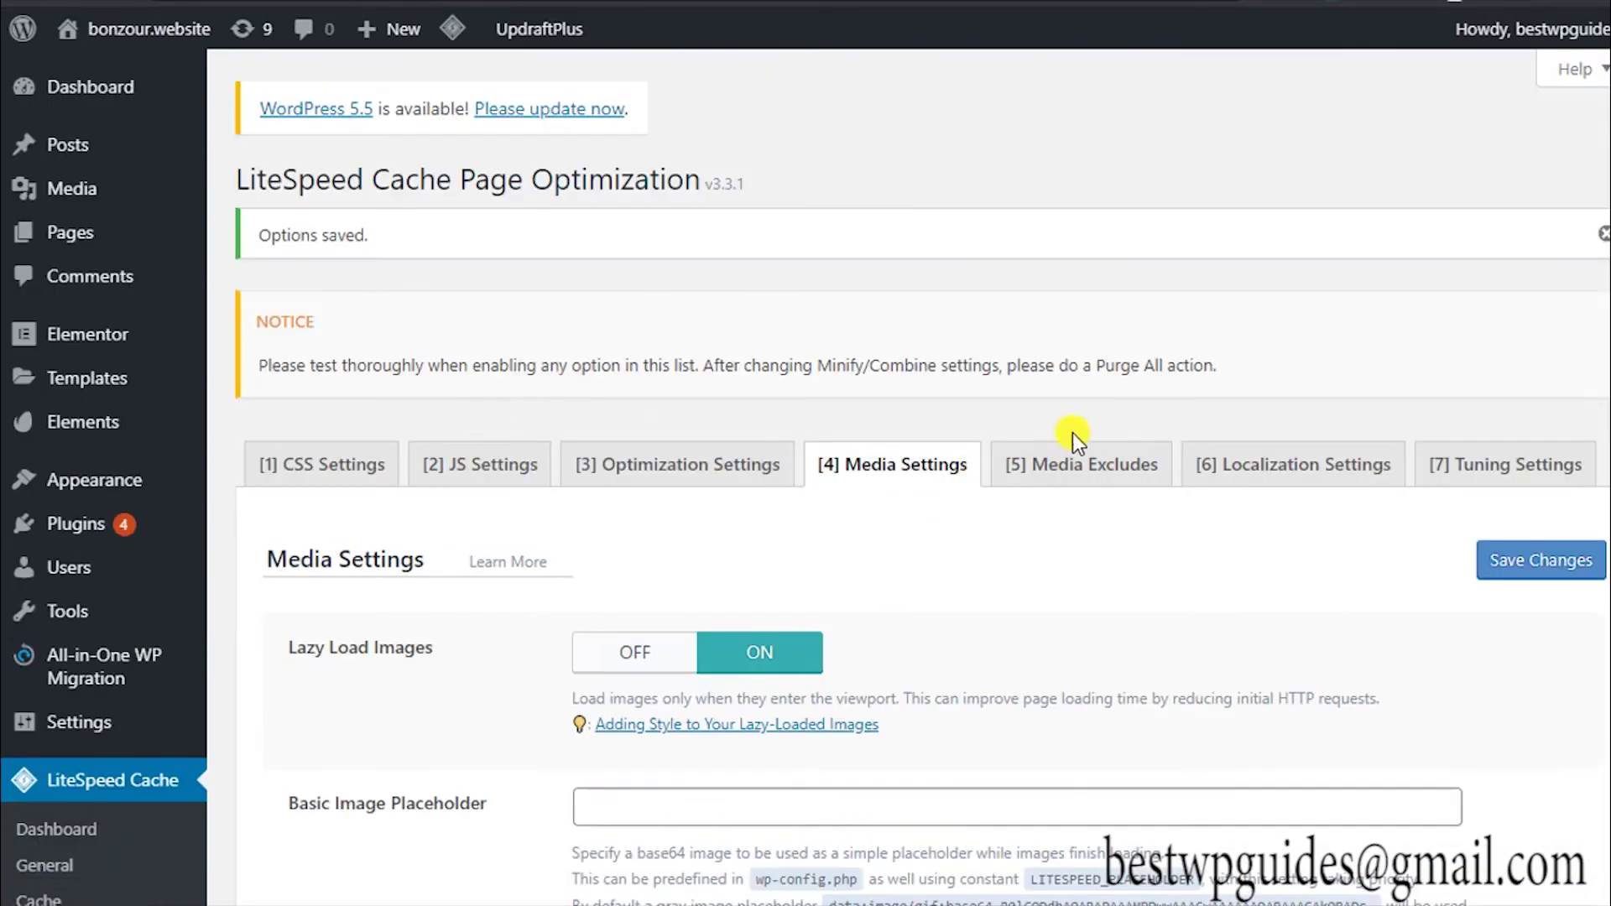
Look through the Media Excludes and Localization Settings, and open the LiteSpeed Cache dashboard.
click(1045, 464)
scroll(1307, 557, down, 6)
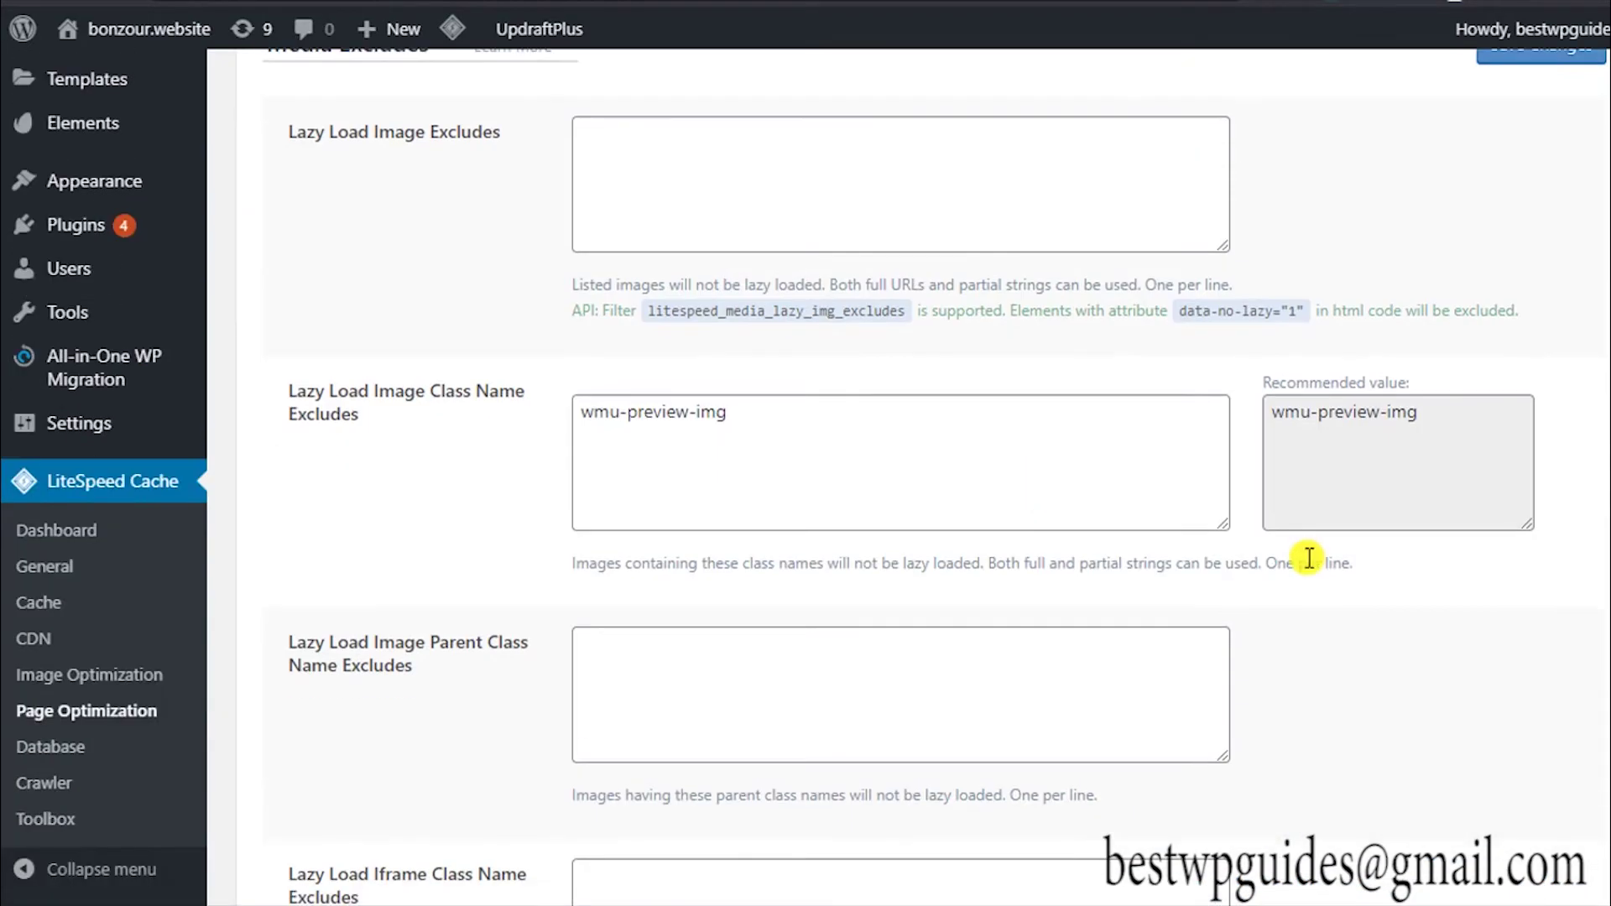
scroll(1307, 557, down, 8)
scroll(1306, 557, up, 13)
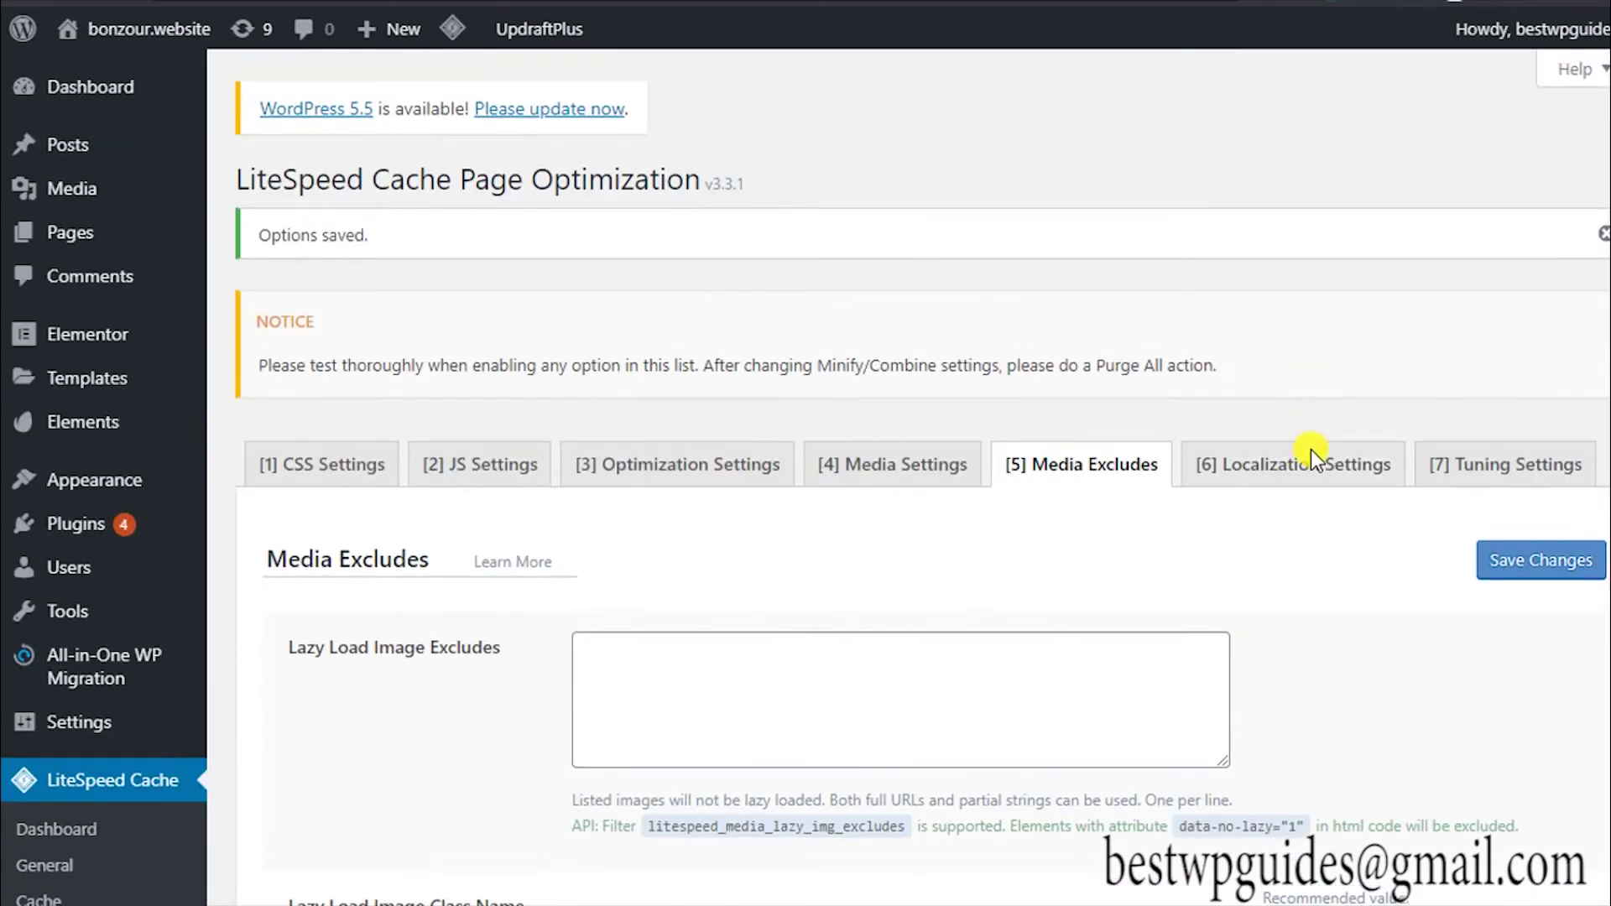
click(1311, 450)
scroll(1224, 520, down, 3)
scroll(703, 415, up, 3)
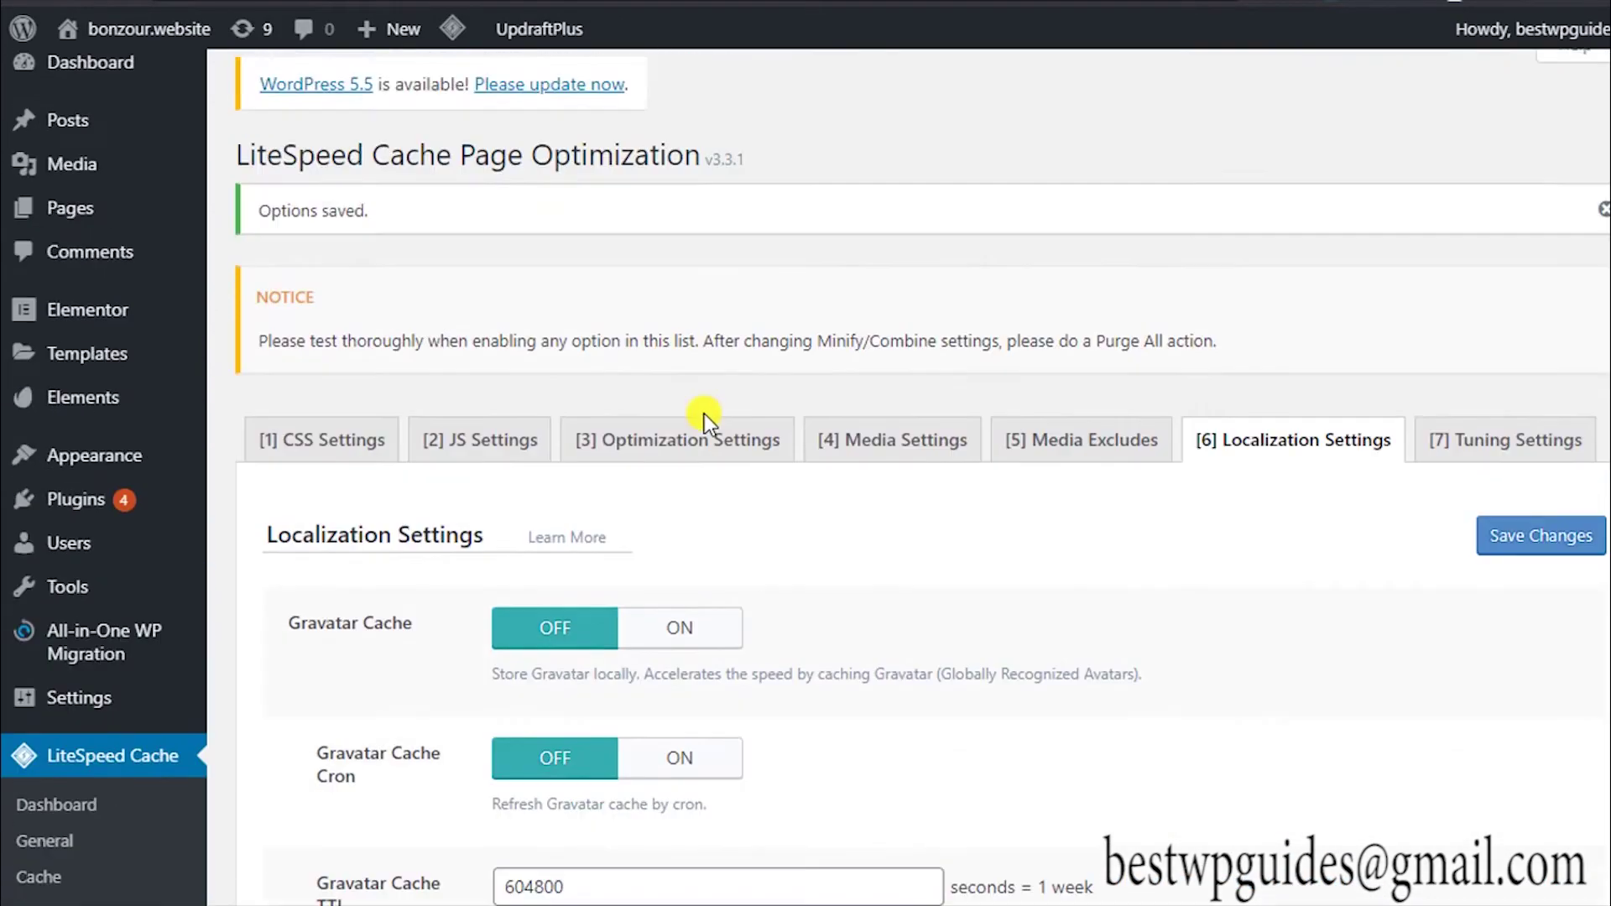
scroll(21, 566, down, 3)
click(37, 570)
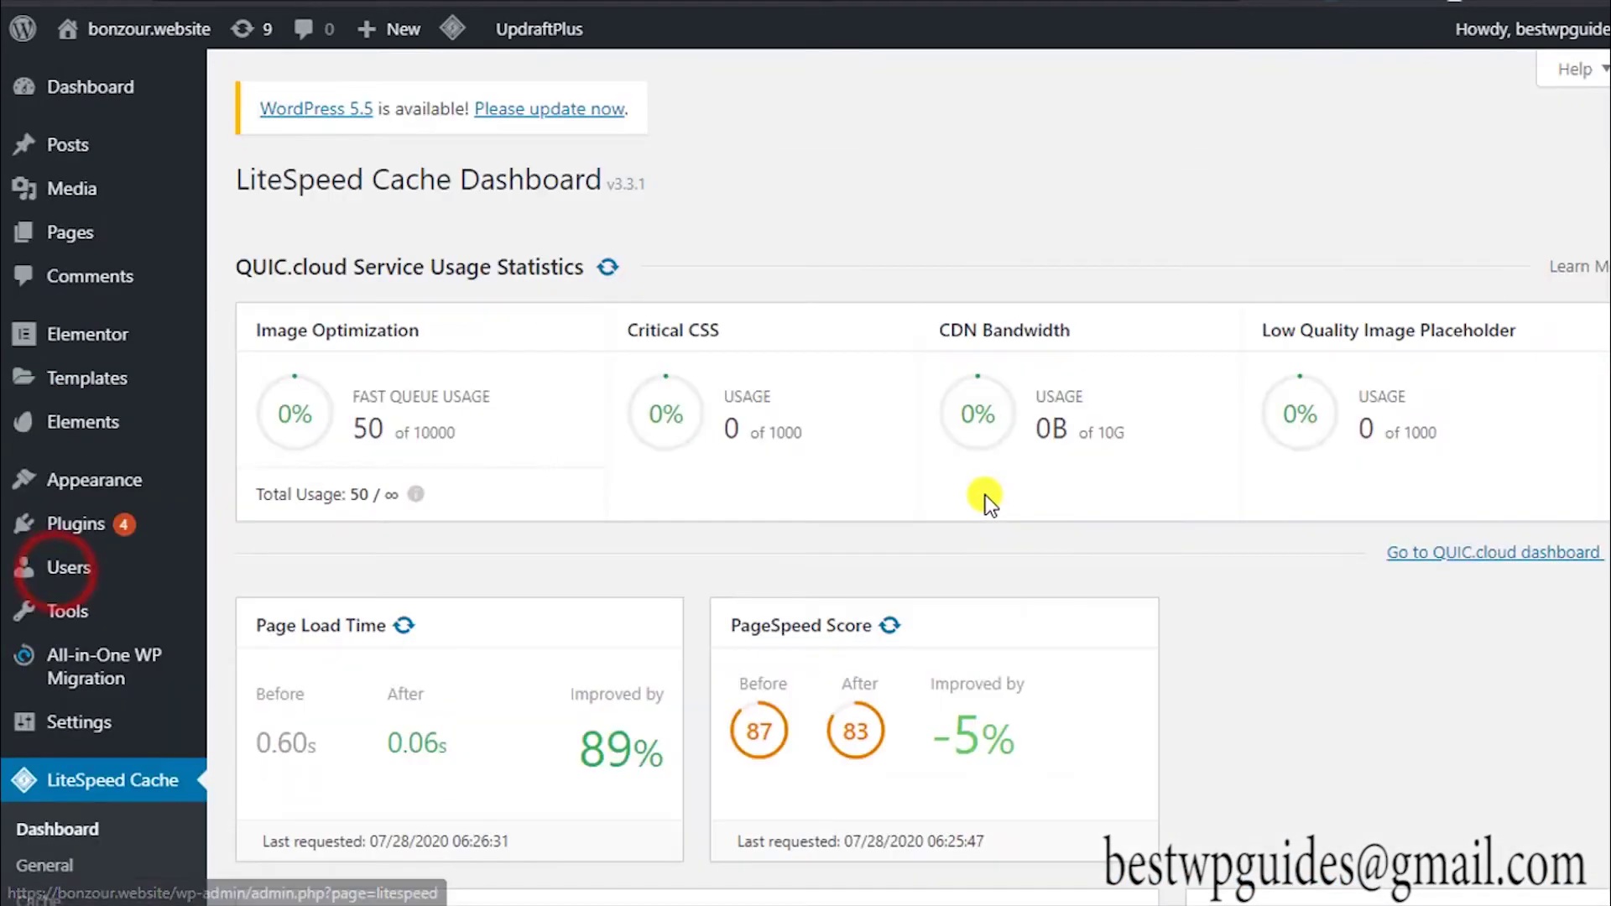
scroll(919, 429, down, 2)
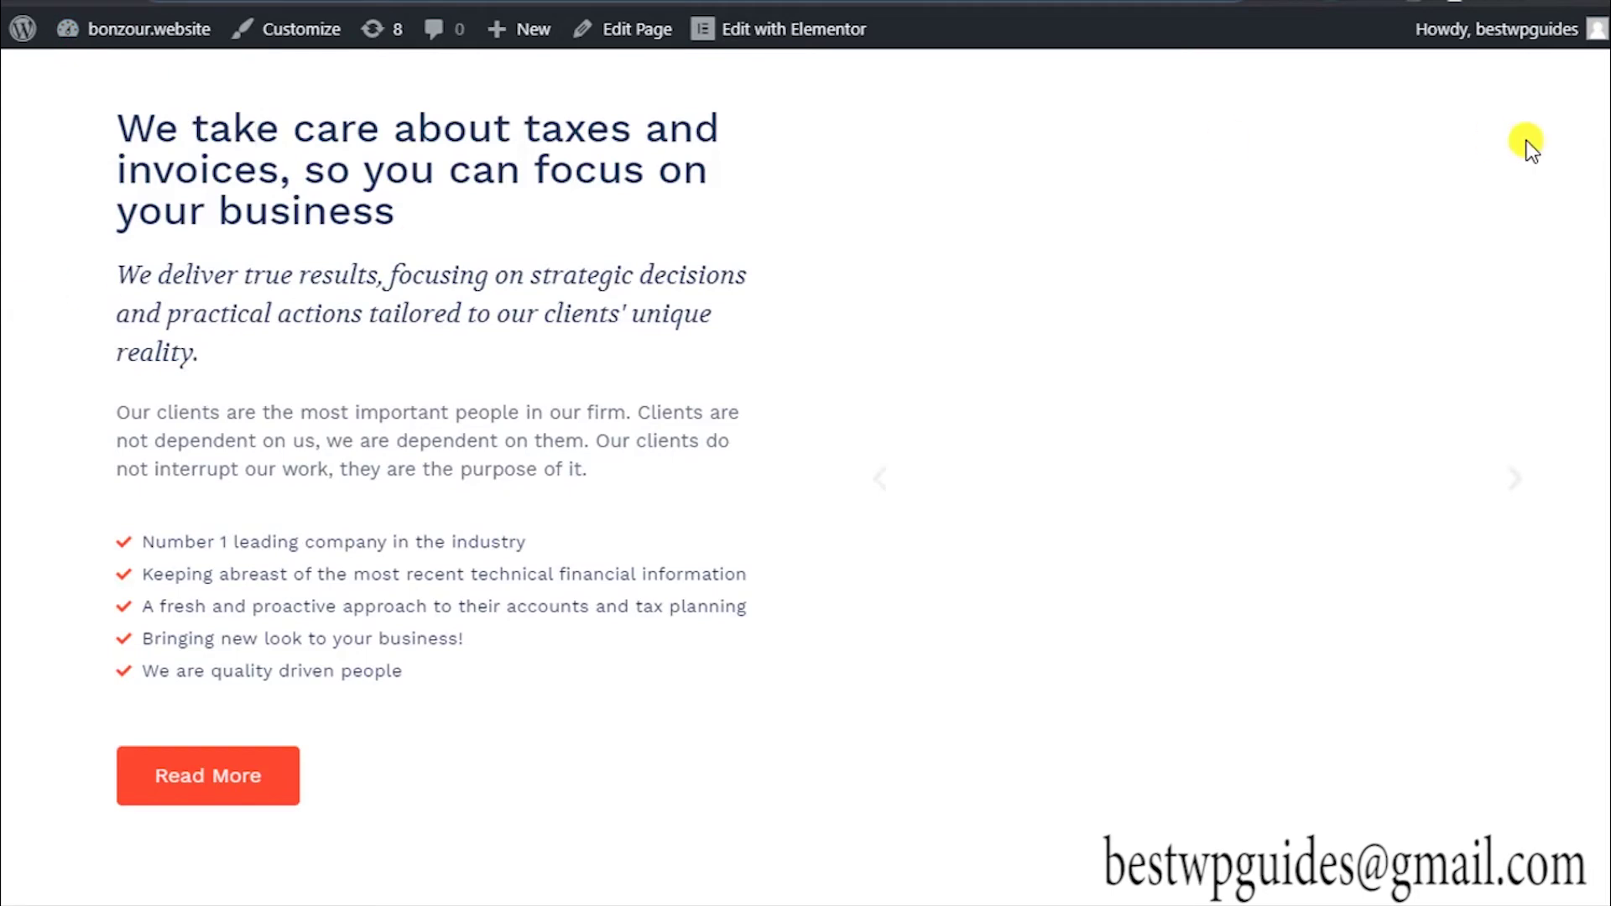
Log out of WordPress from the live site and open the site's home page as a visitor.
mouse_move(1378, 30)
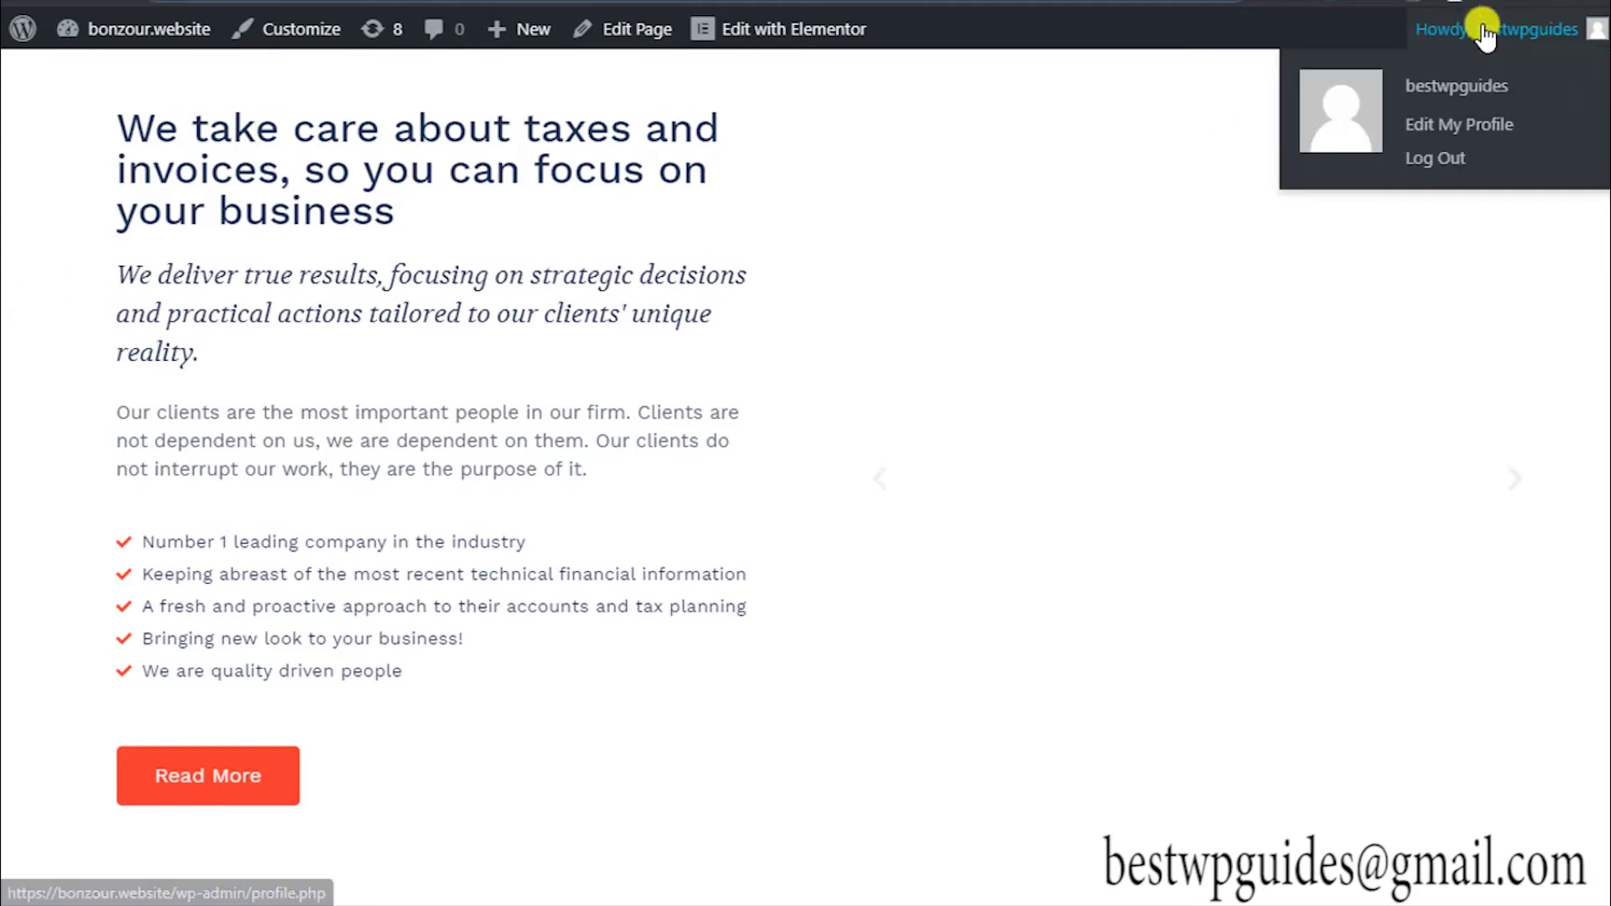
click(1424, 165)
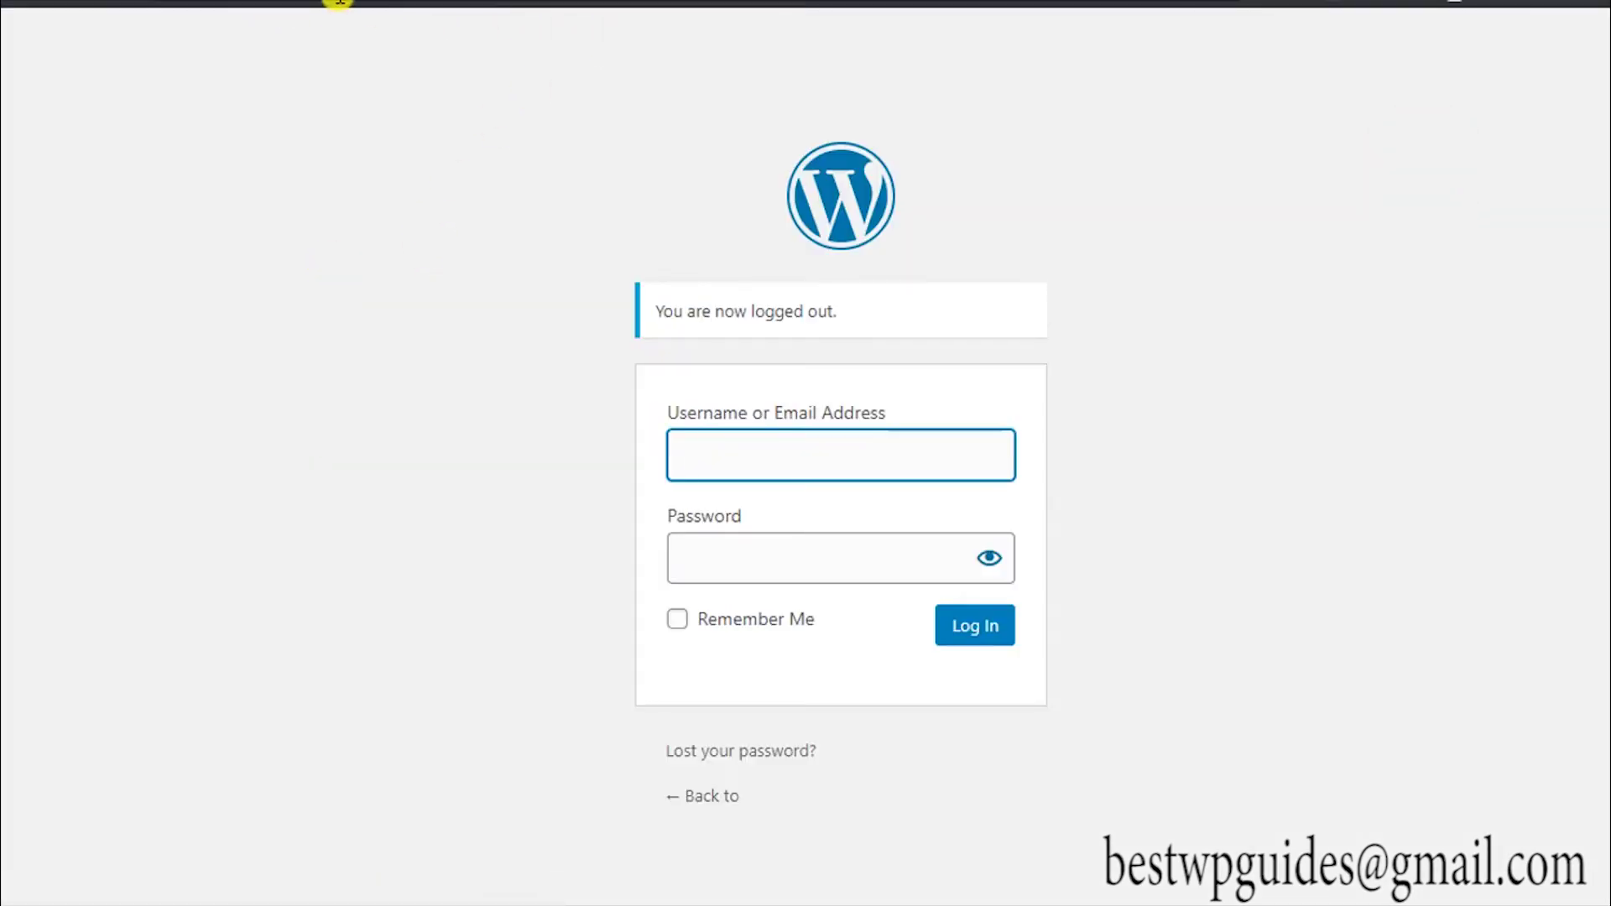
click(313, 2)
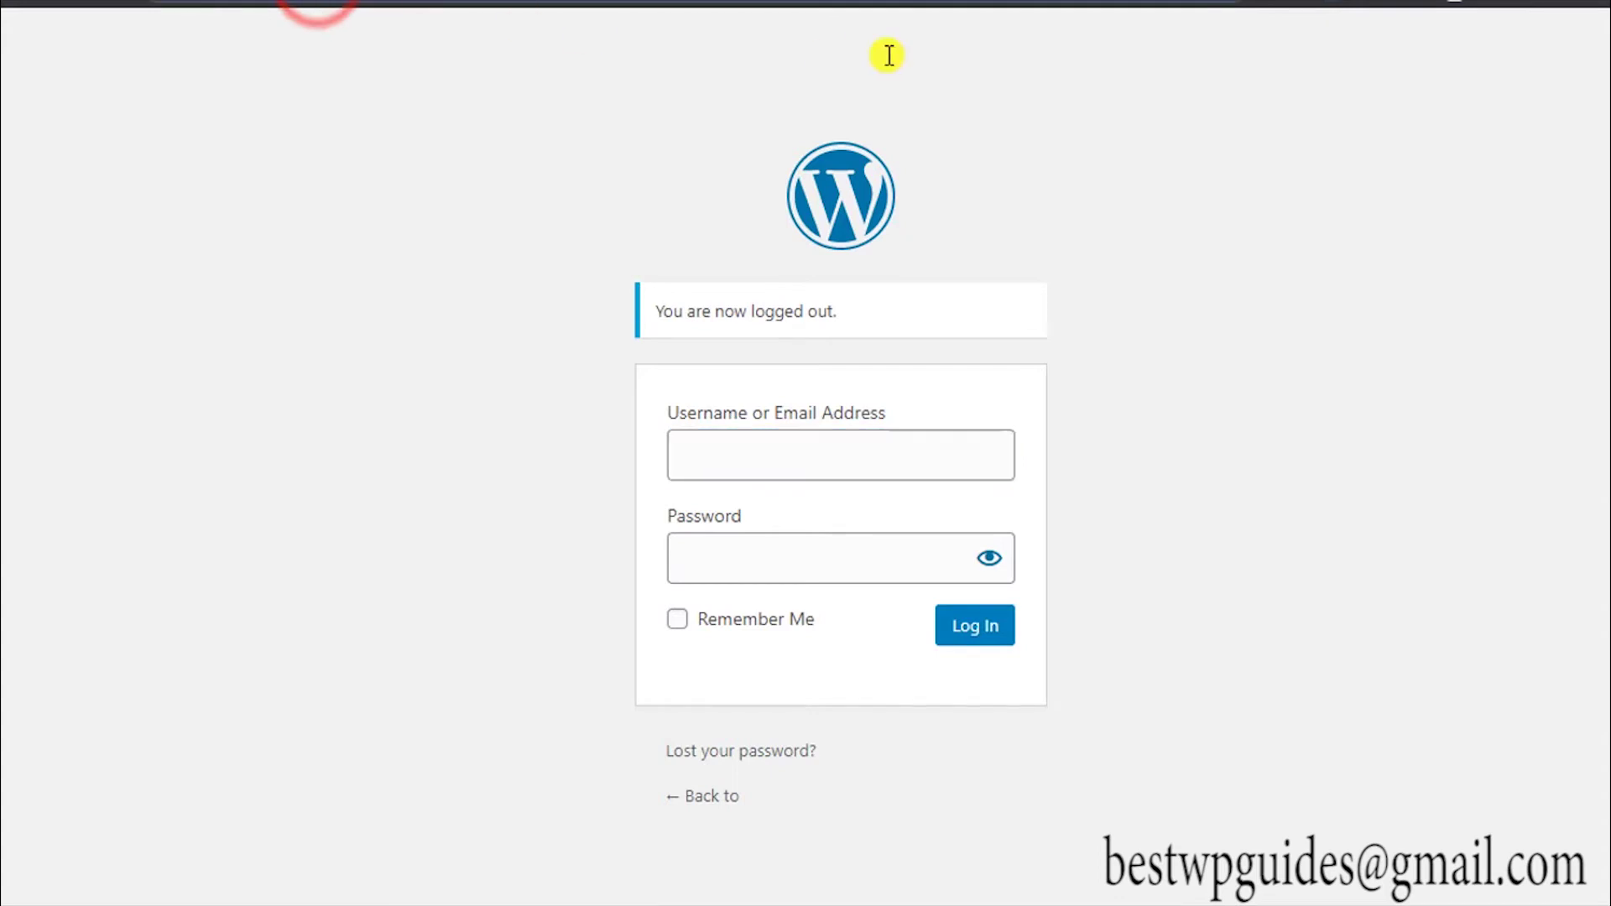
click(586, 143)
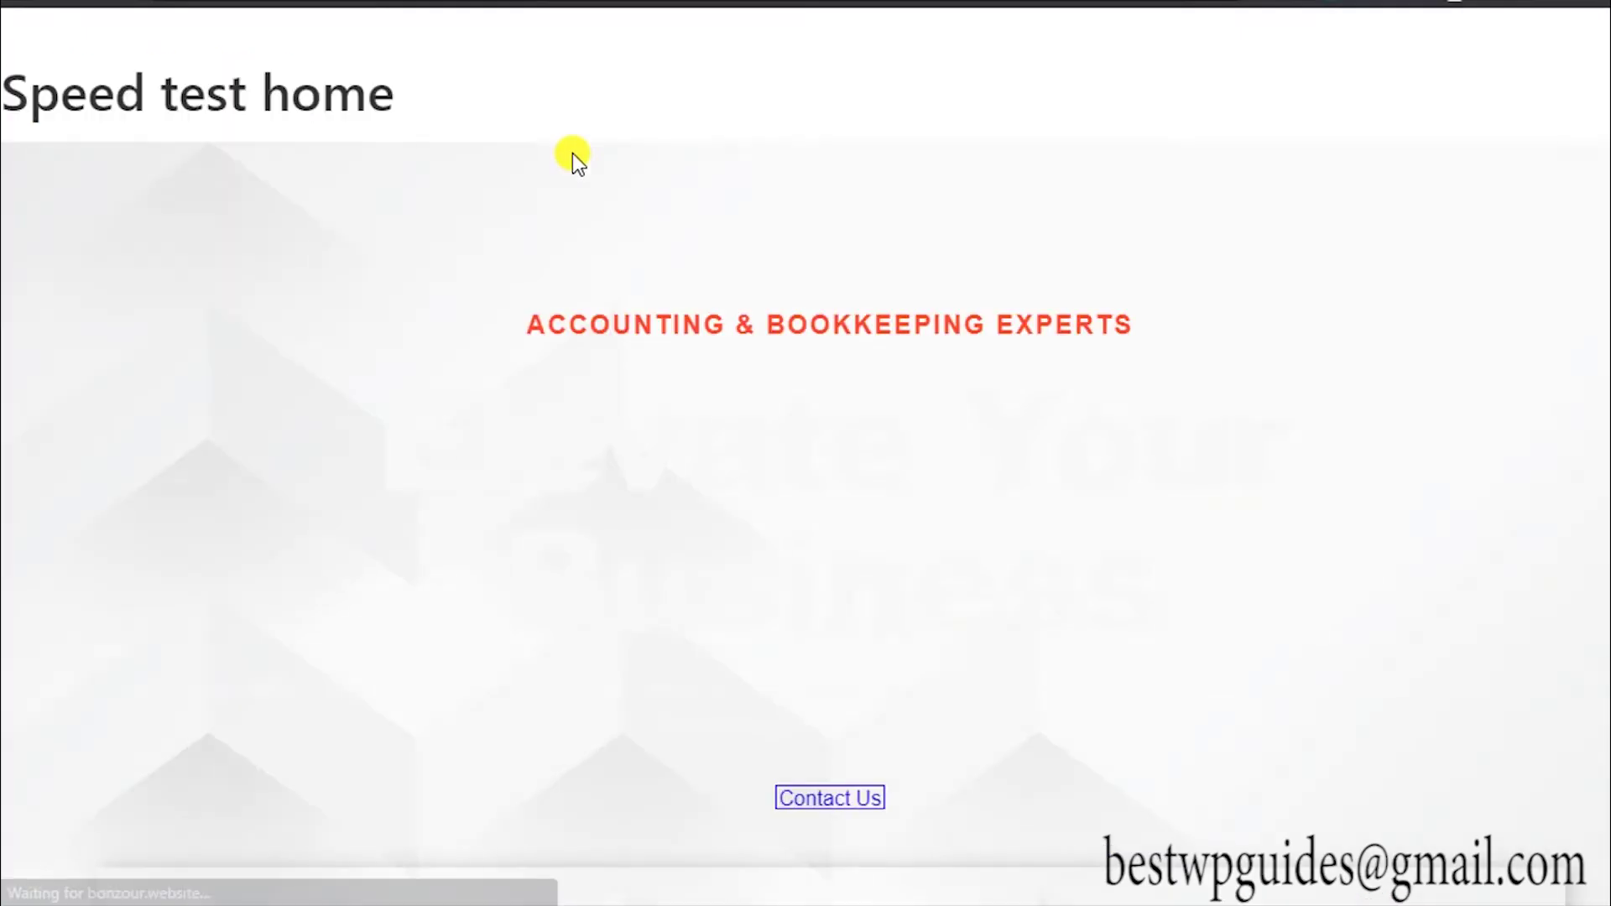
Check the layout, images and fonts down the whole Speed test home page as a logged-out visitor.
scroll(364, 315, down, 20)
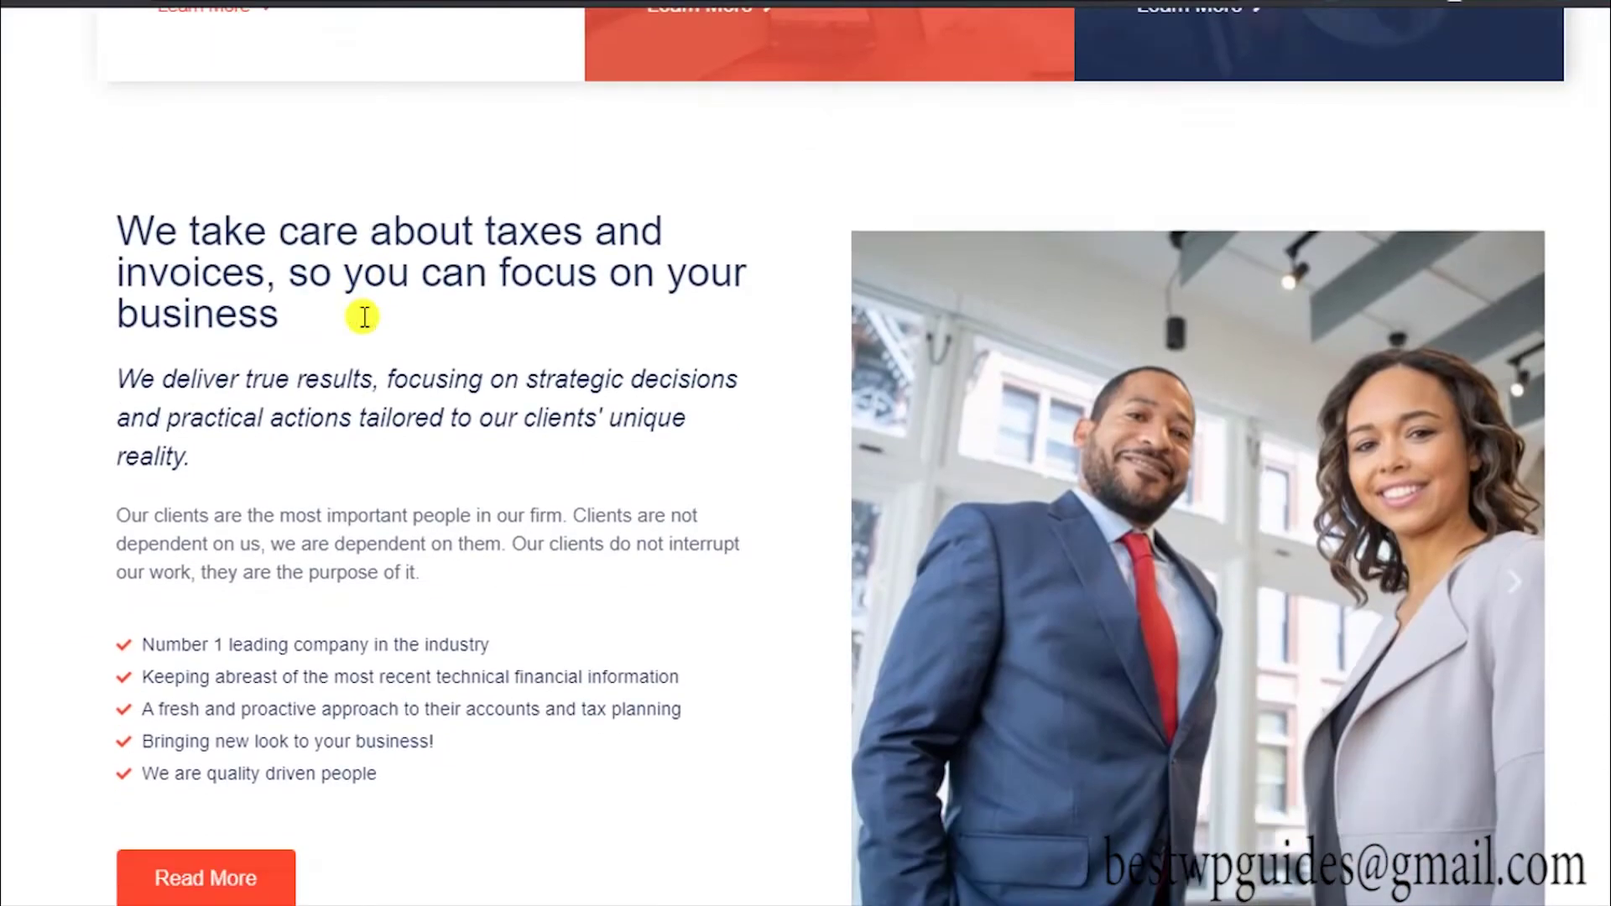
scroll(362, 317, down, 10)
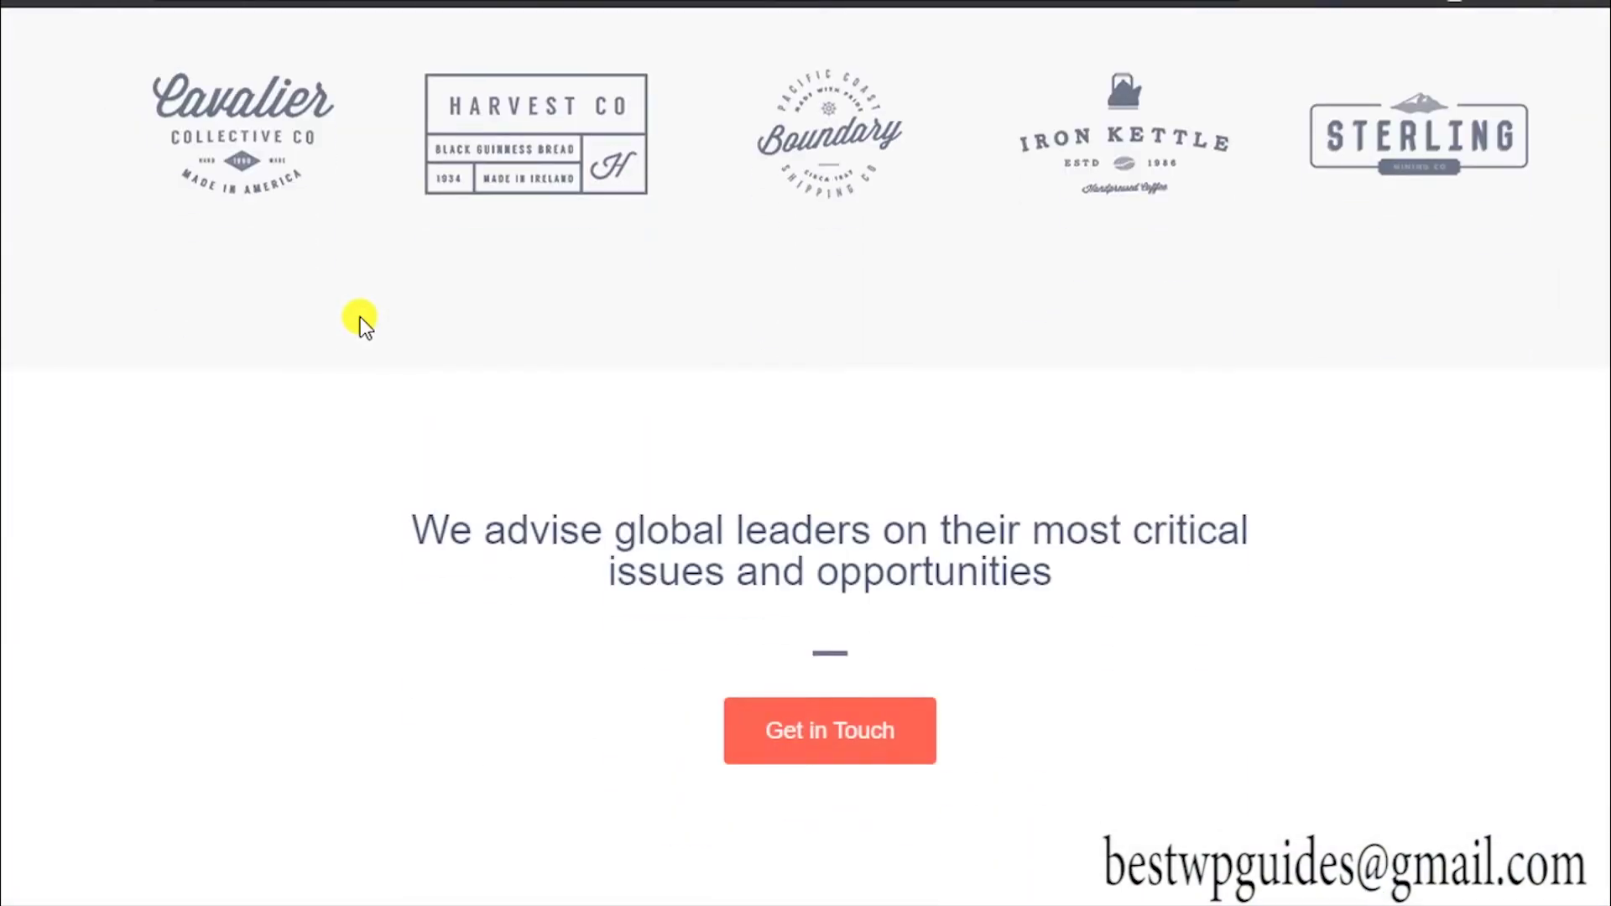
click(782, 727)
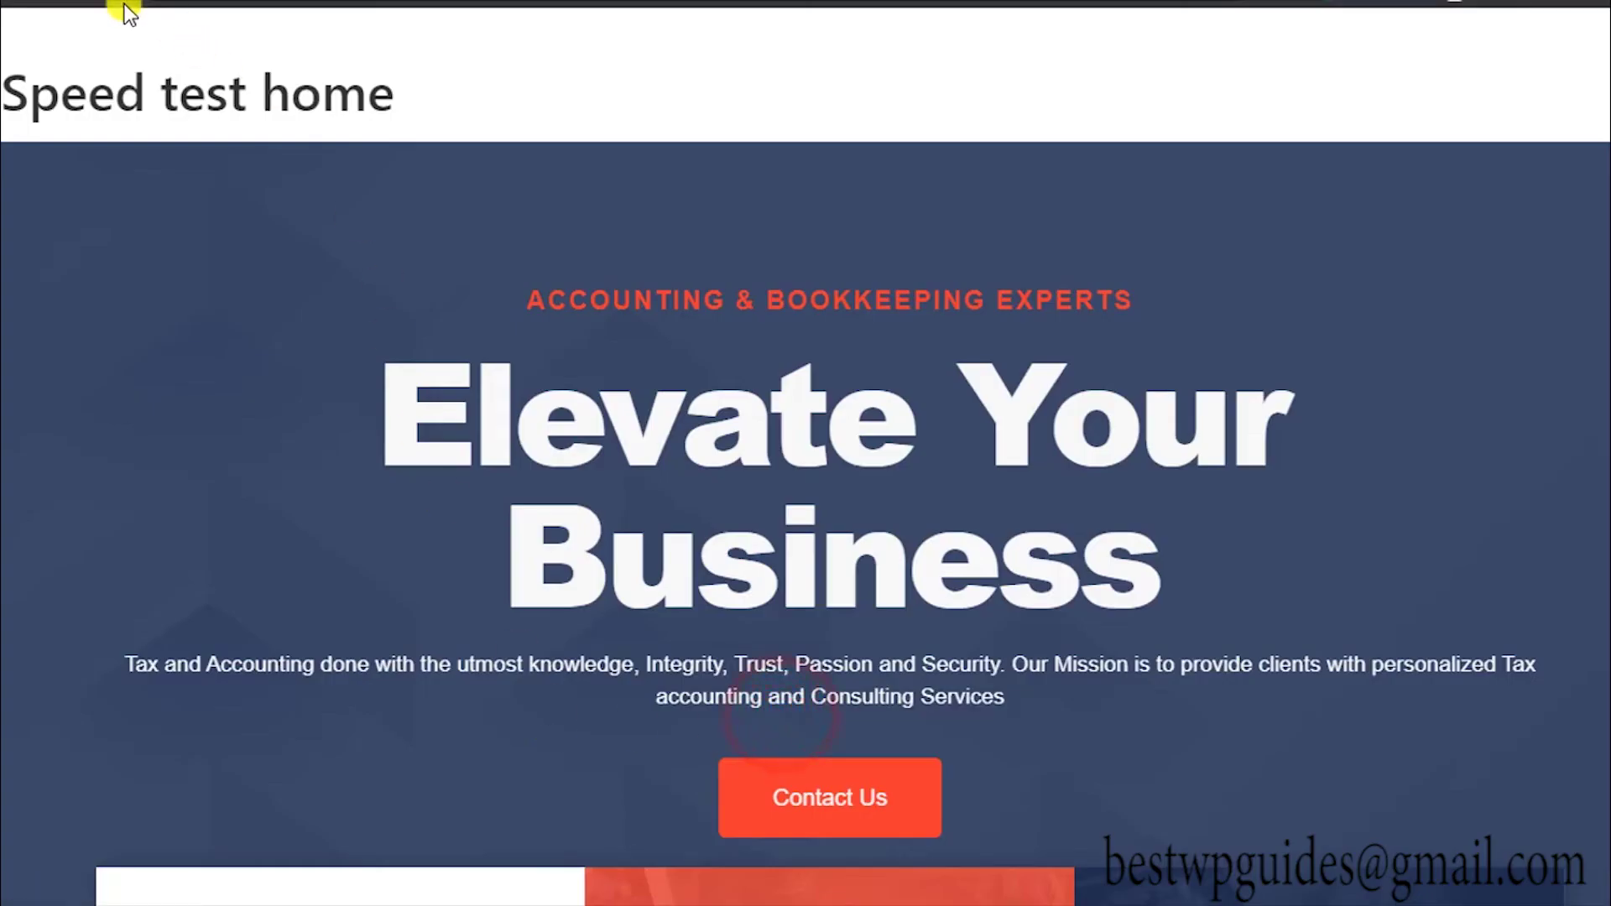
scroll(219, 132, down, 15)
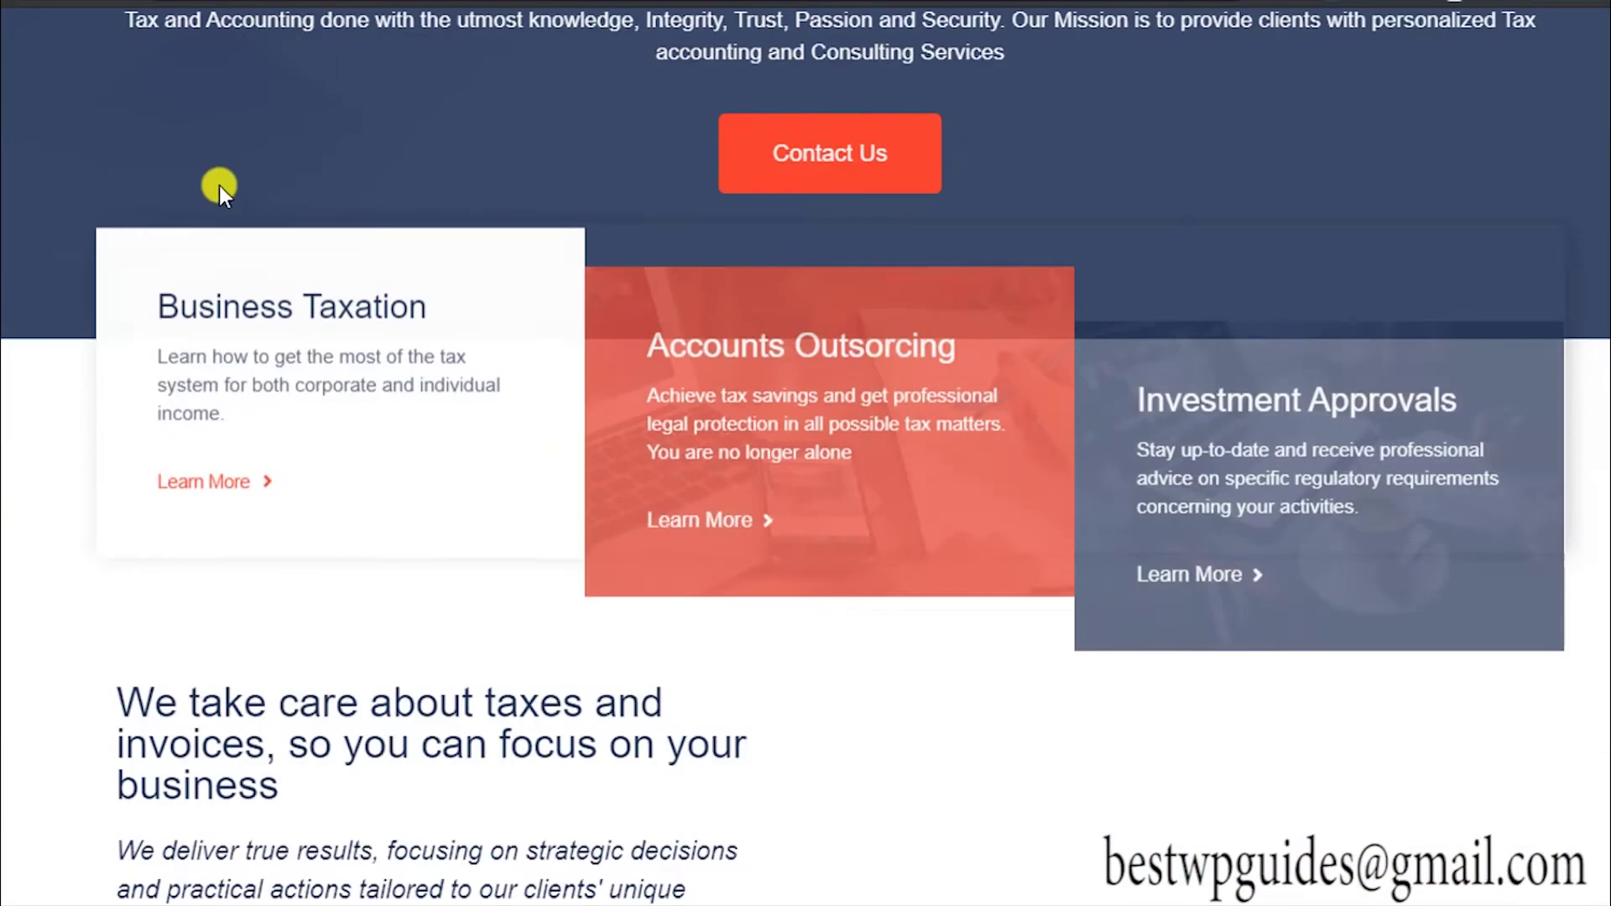
scroll(219, 188, down, 15)
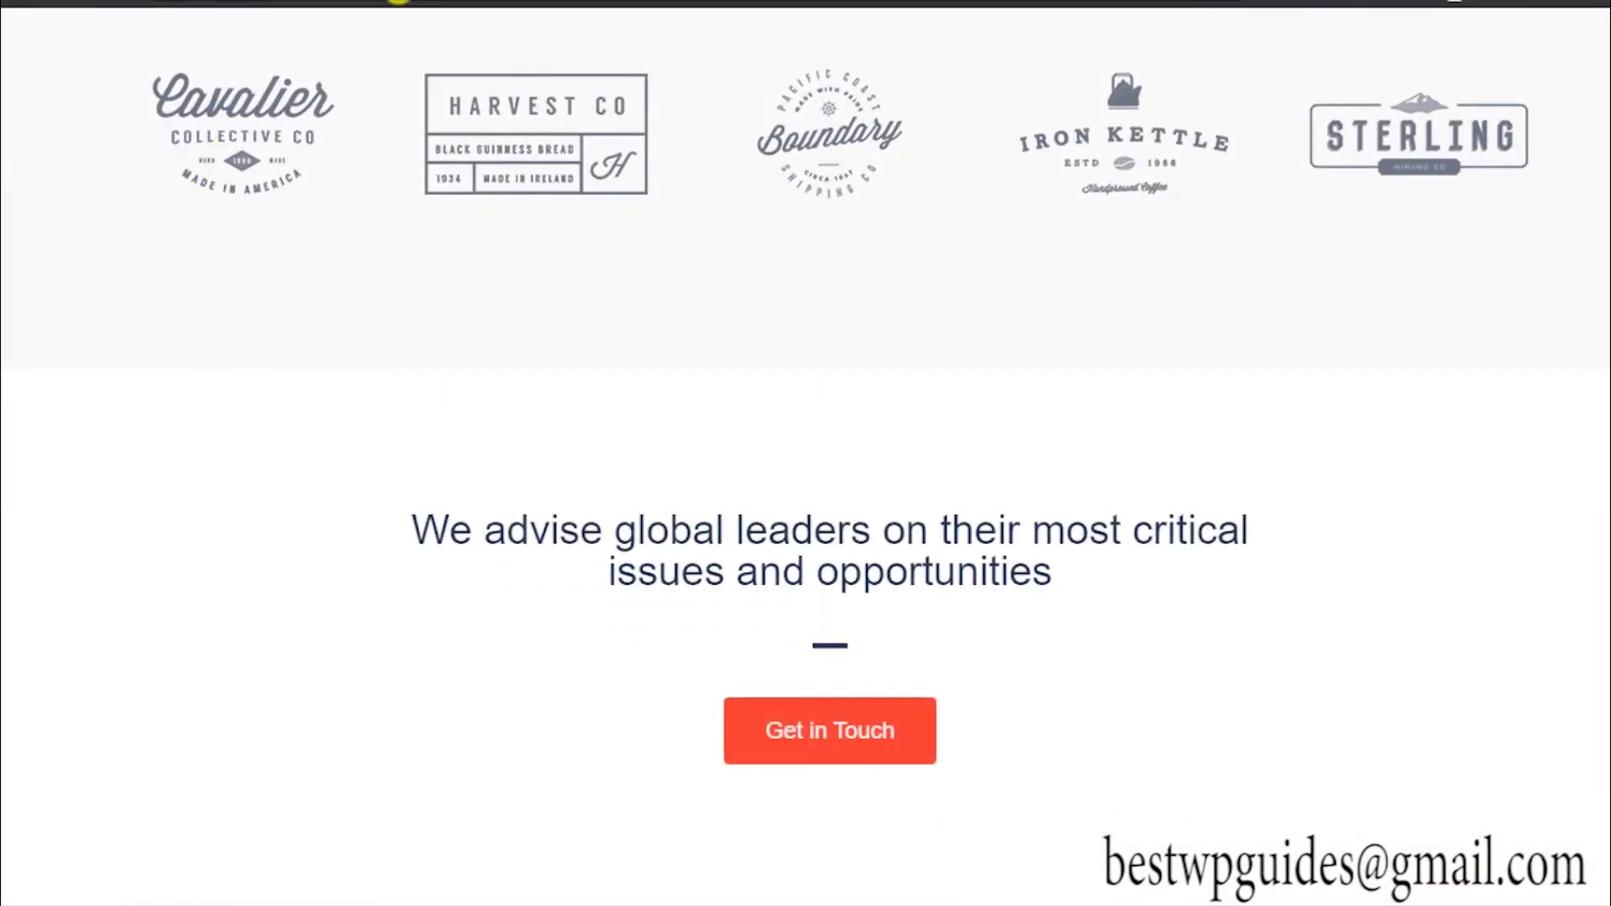
click(317, 10)
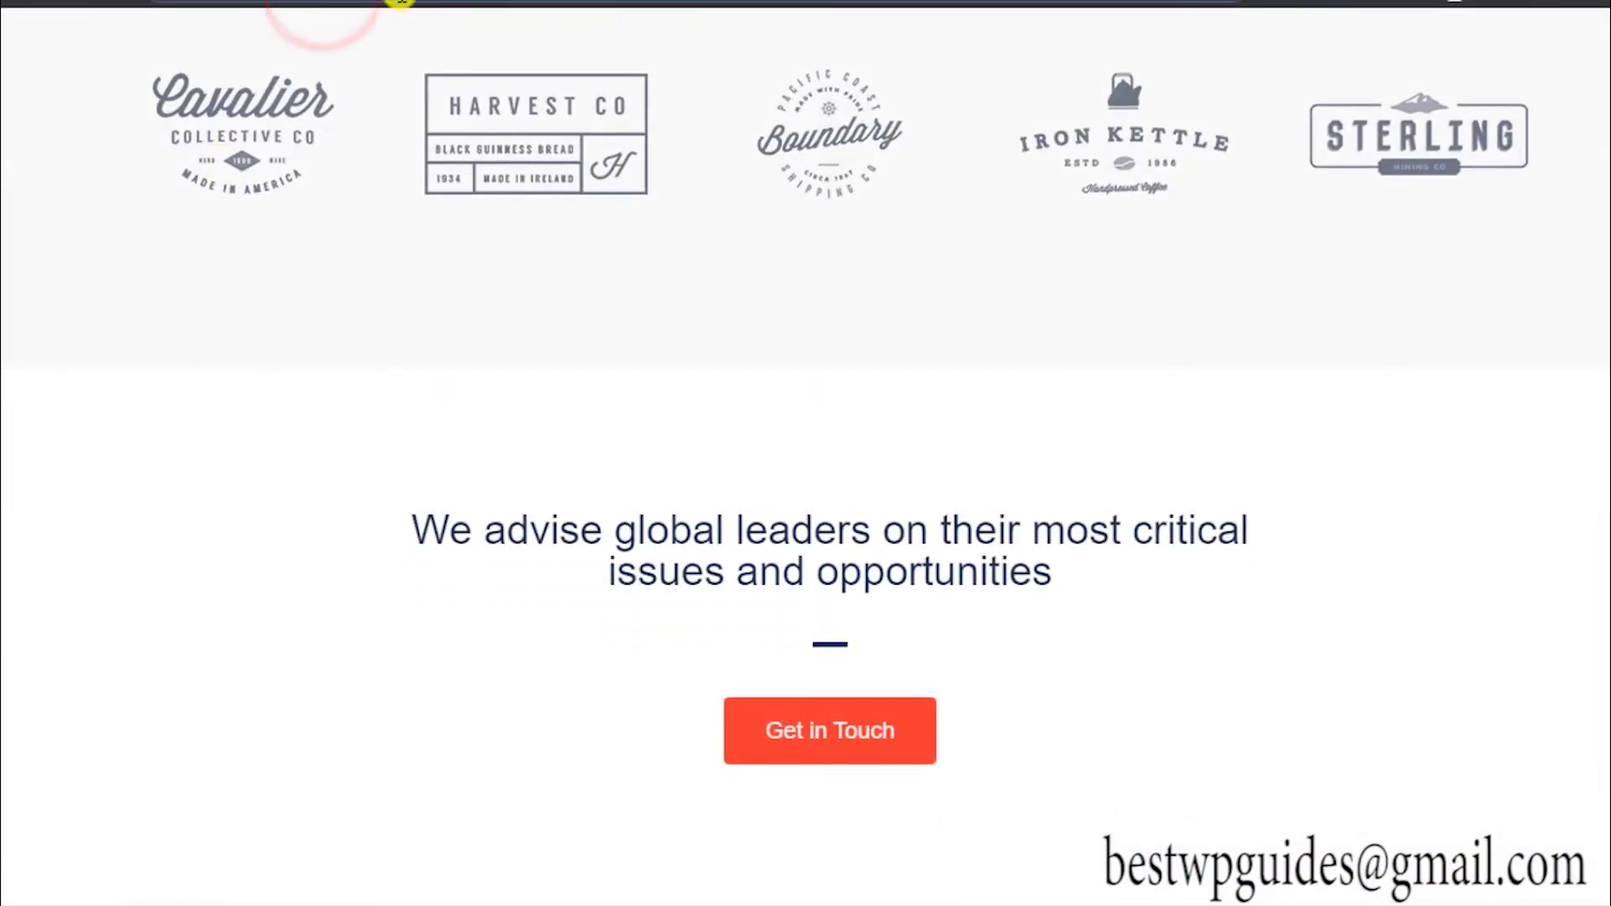
click(404, 3)
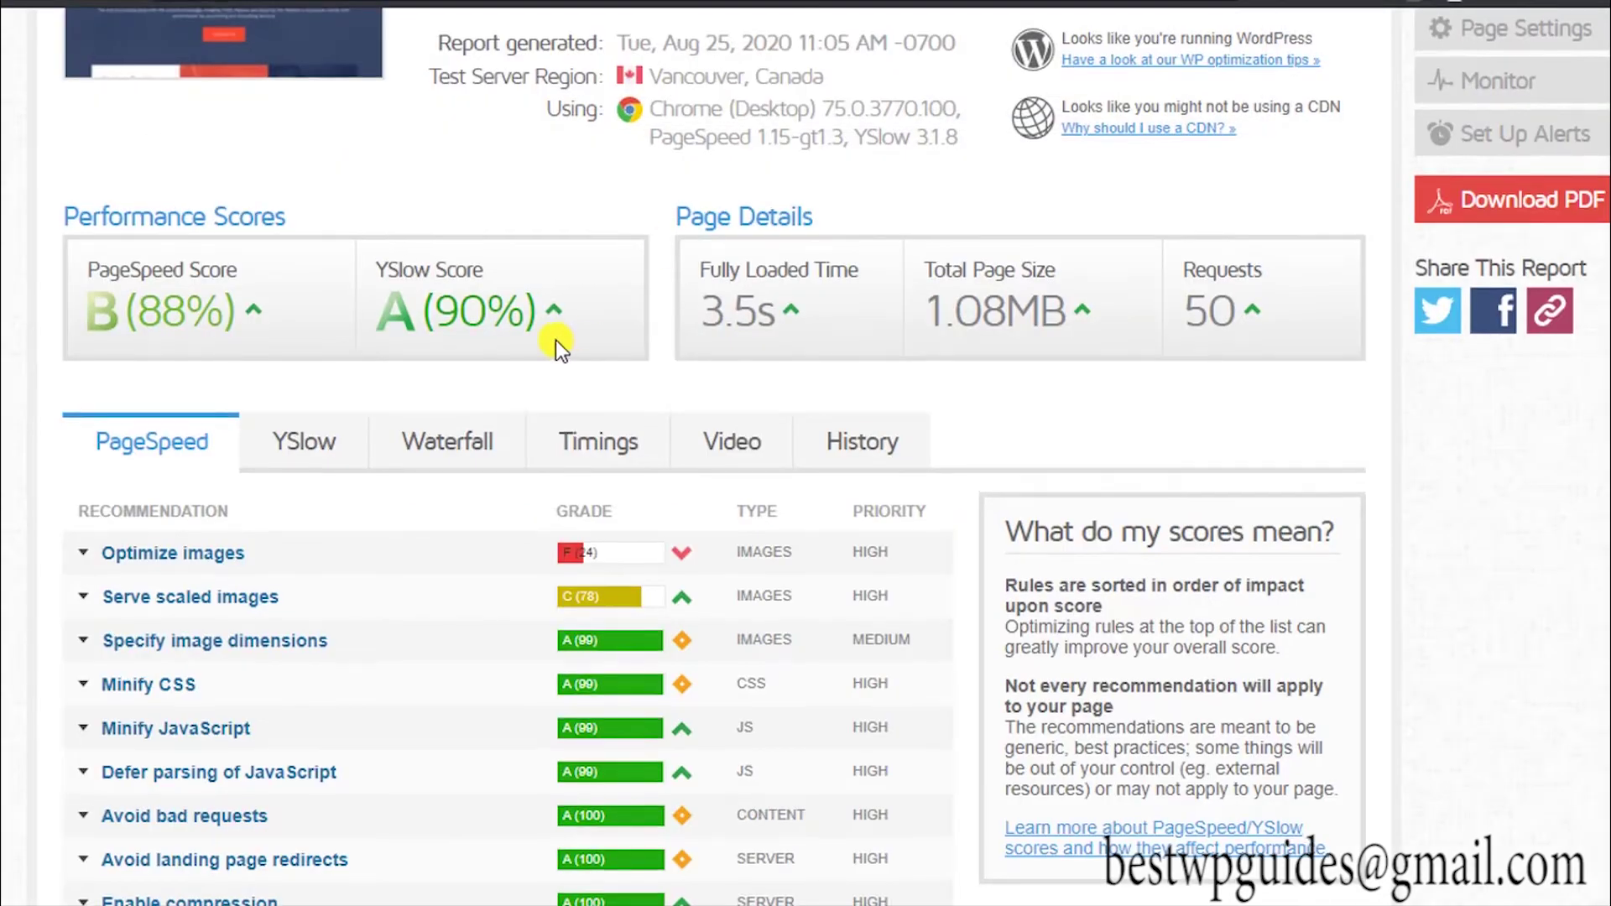
scroll(556, 340, up, 3)
click(1477, 217)
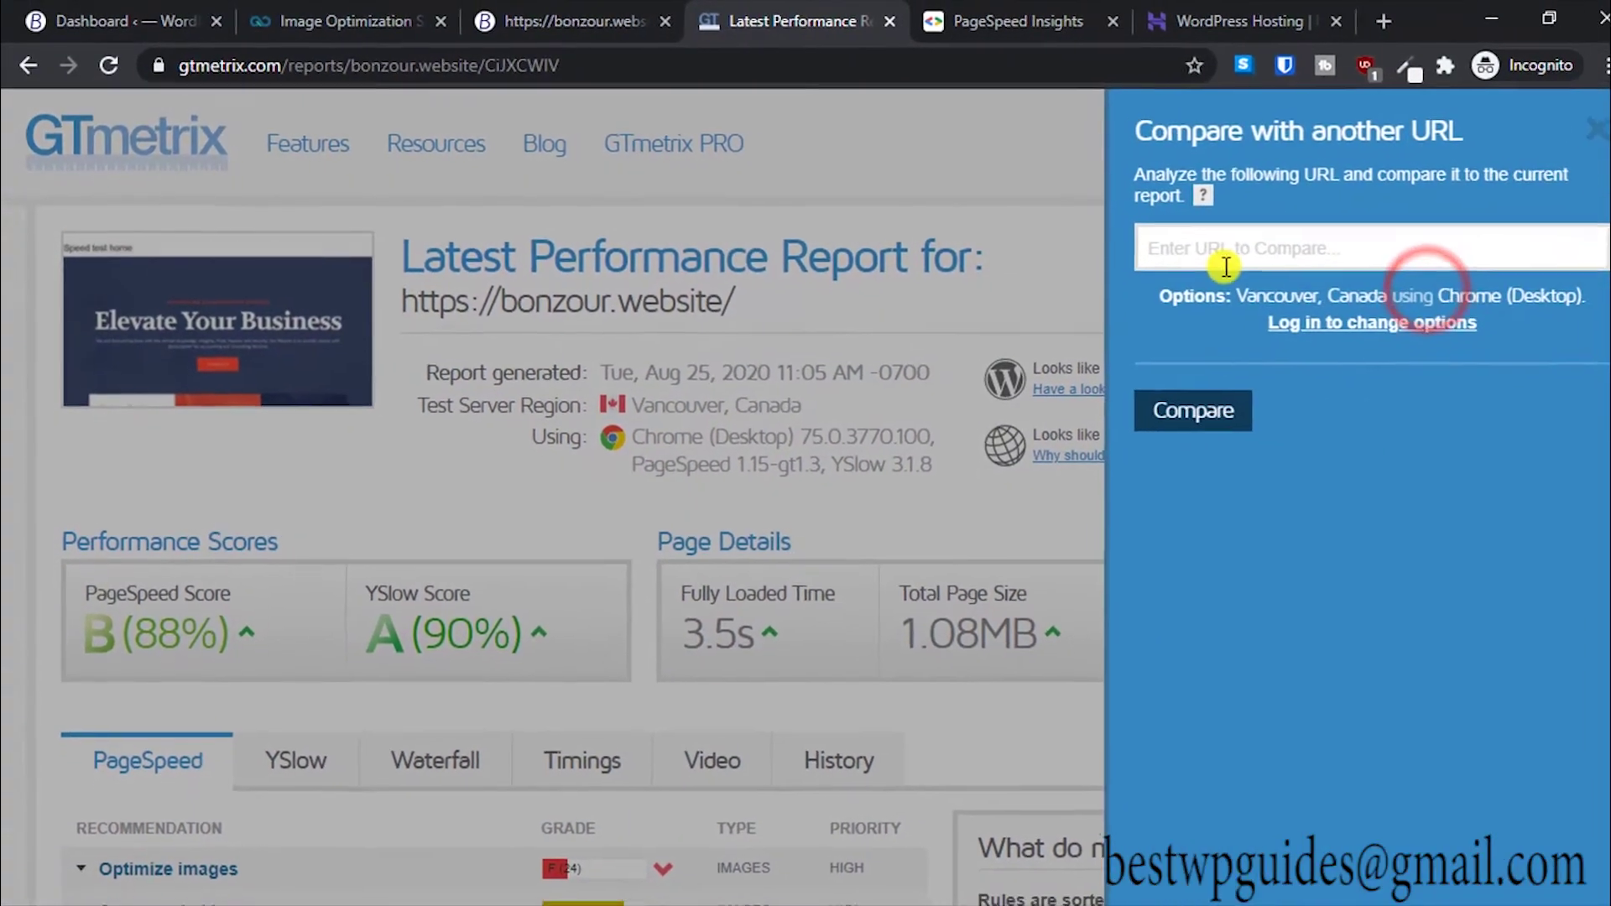
click(1215, 238)
text(https://bonzour.website/)
click(1166, 402)
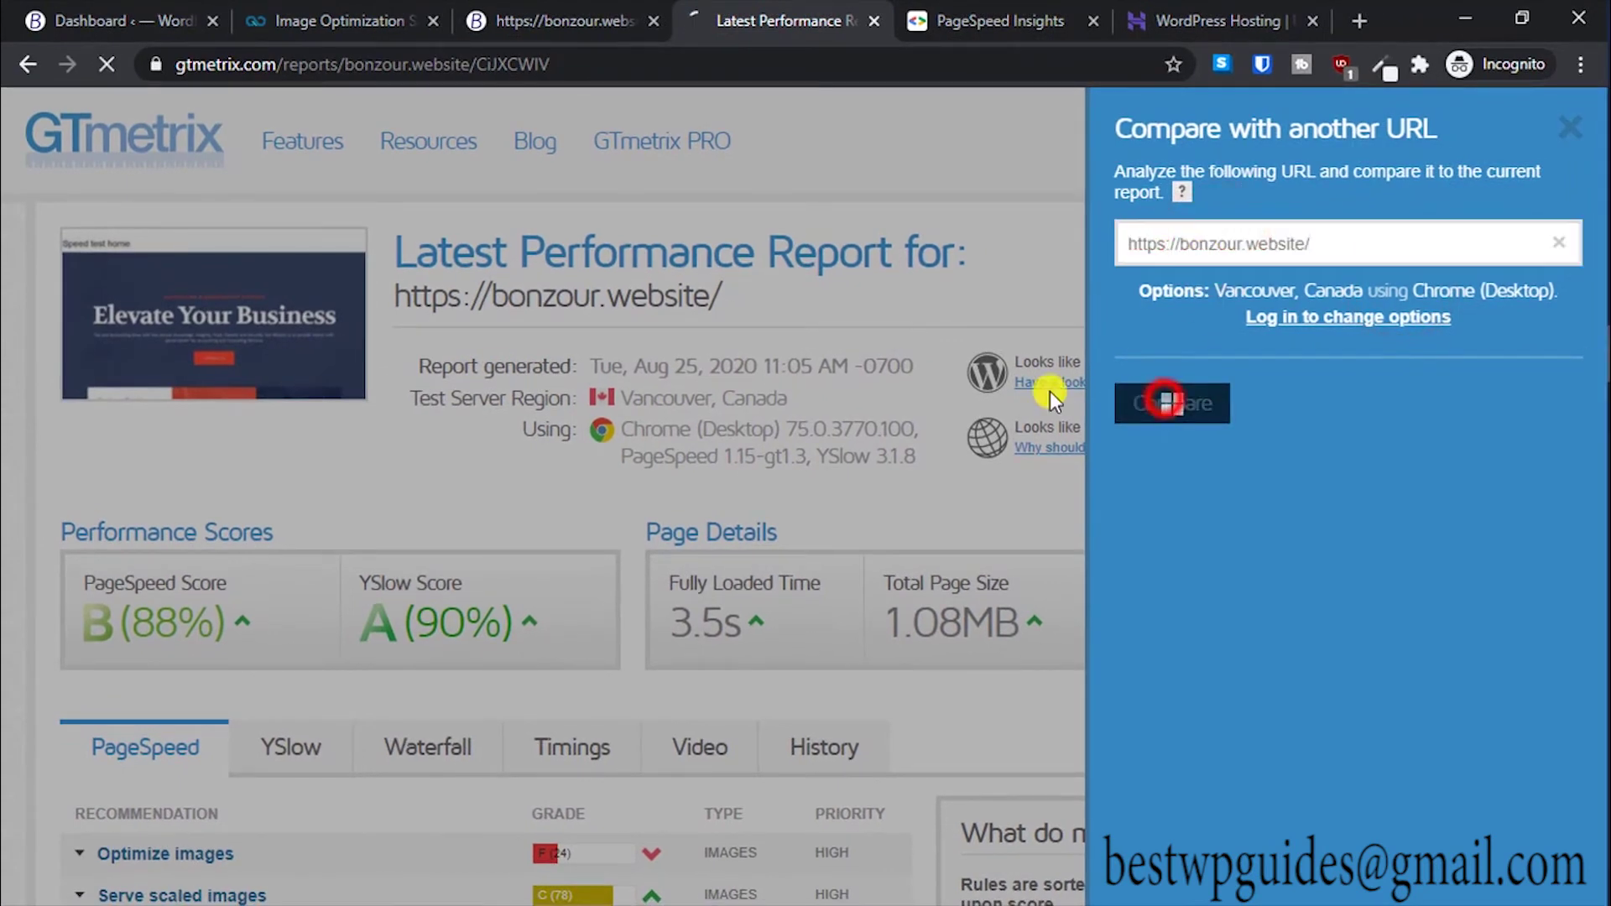
click(1013, 6)
scroll(756, 317, up, 5)
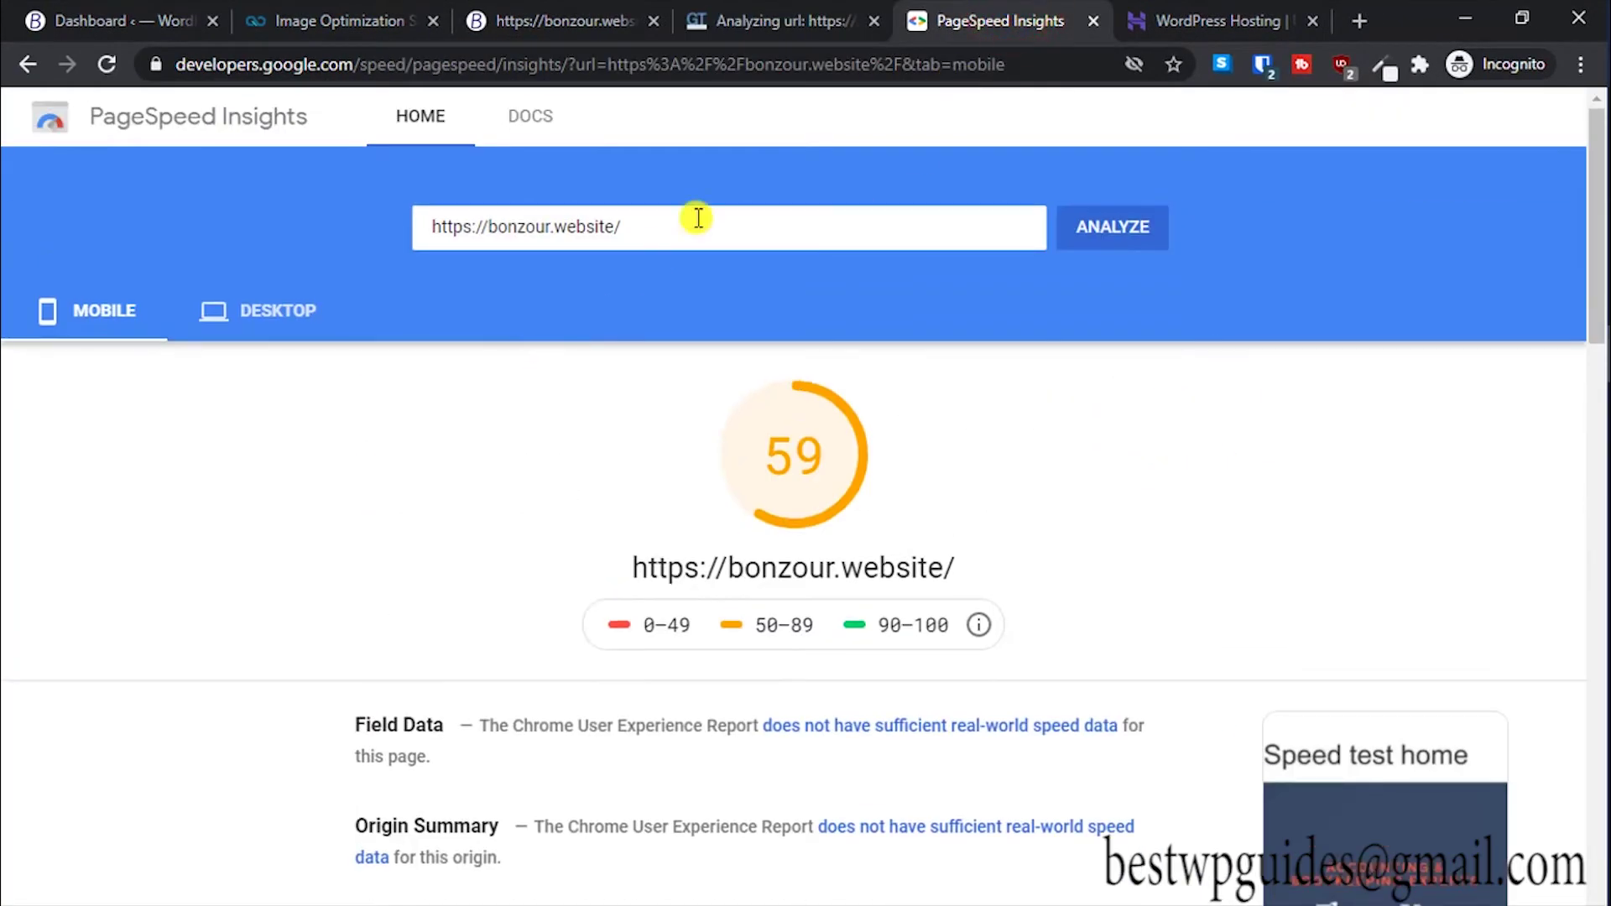
click(852, 64)
key(ctrl+c)
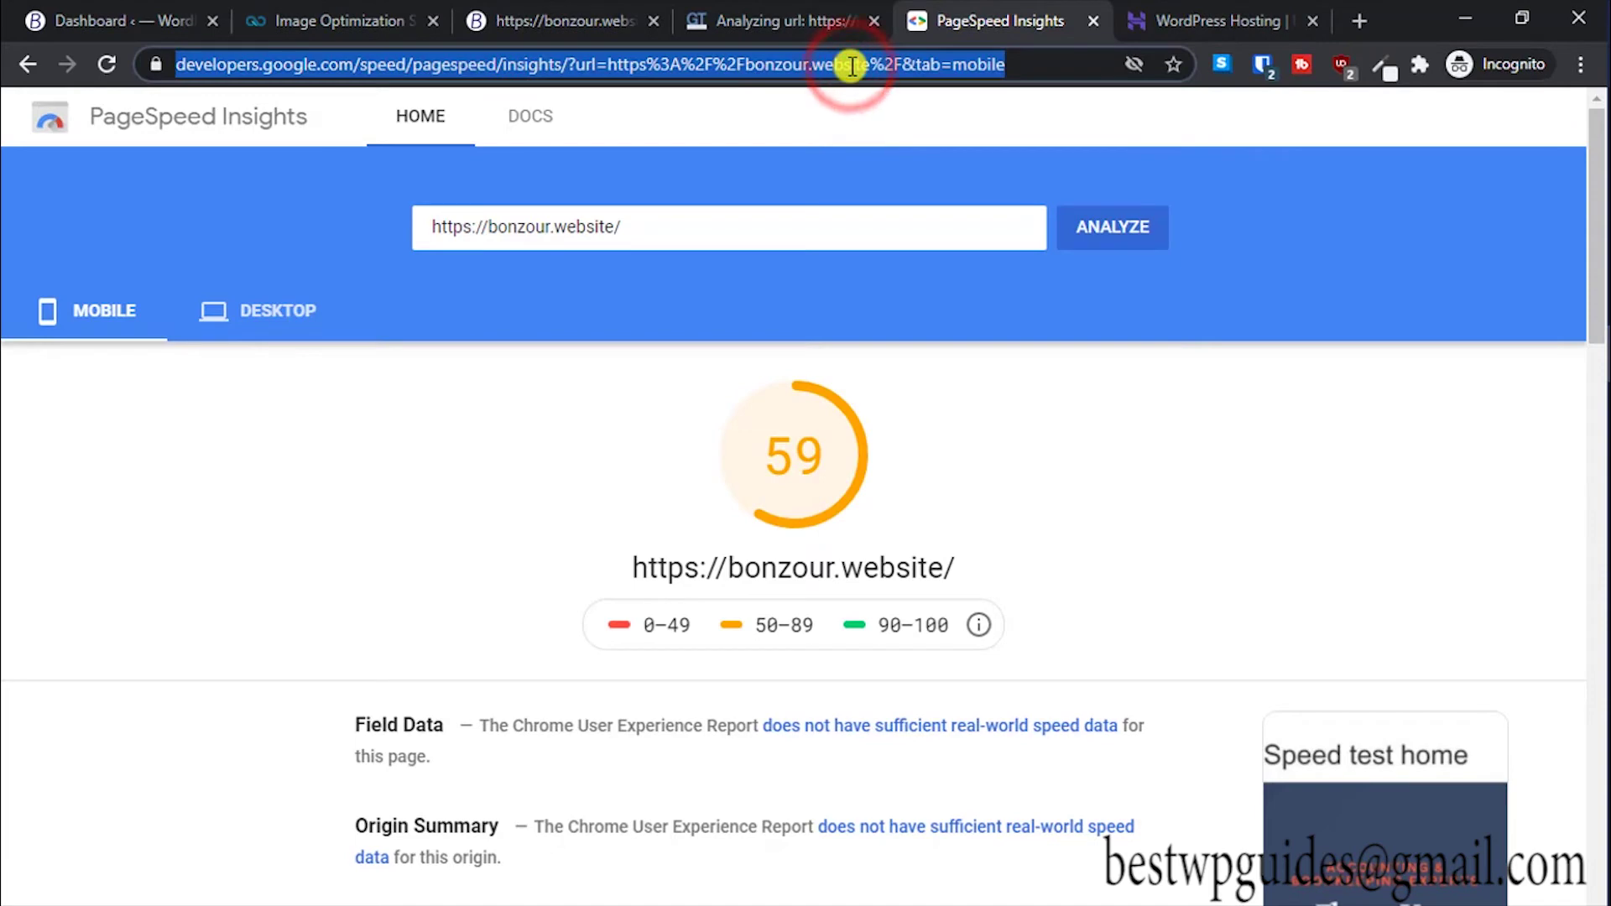
click(1217, 20)
click(1088, 63)
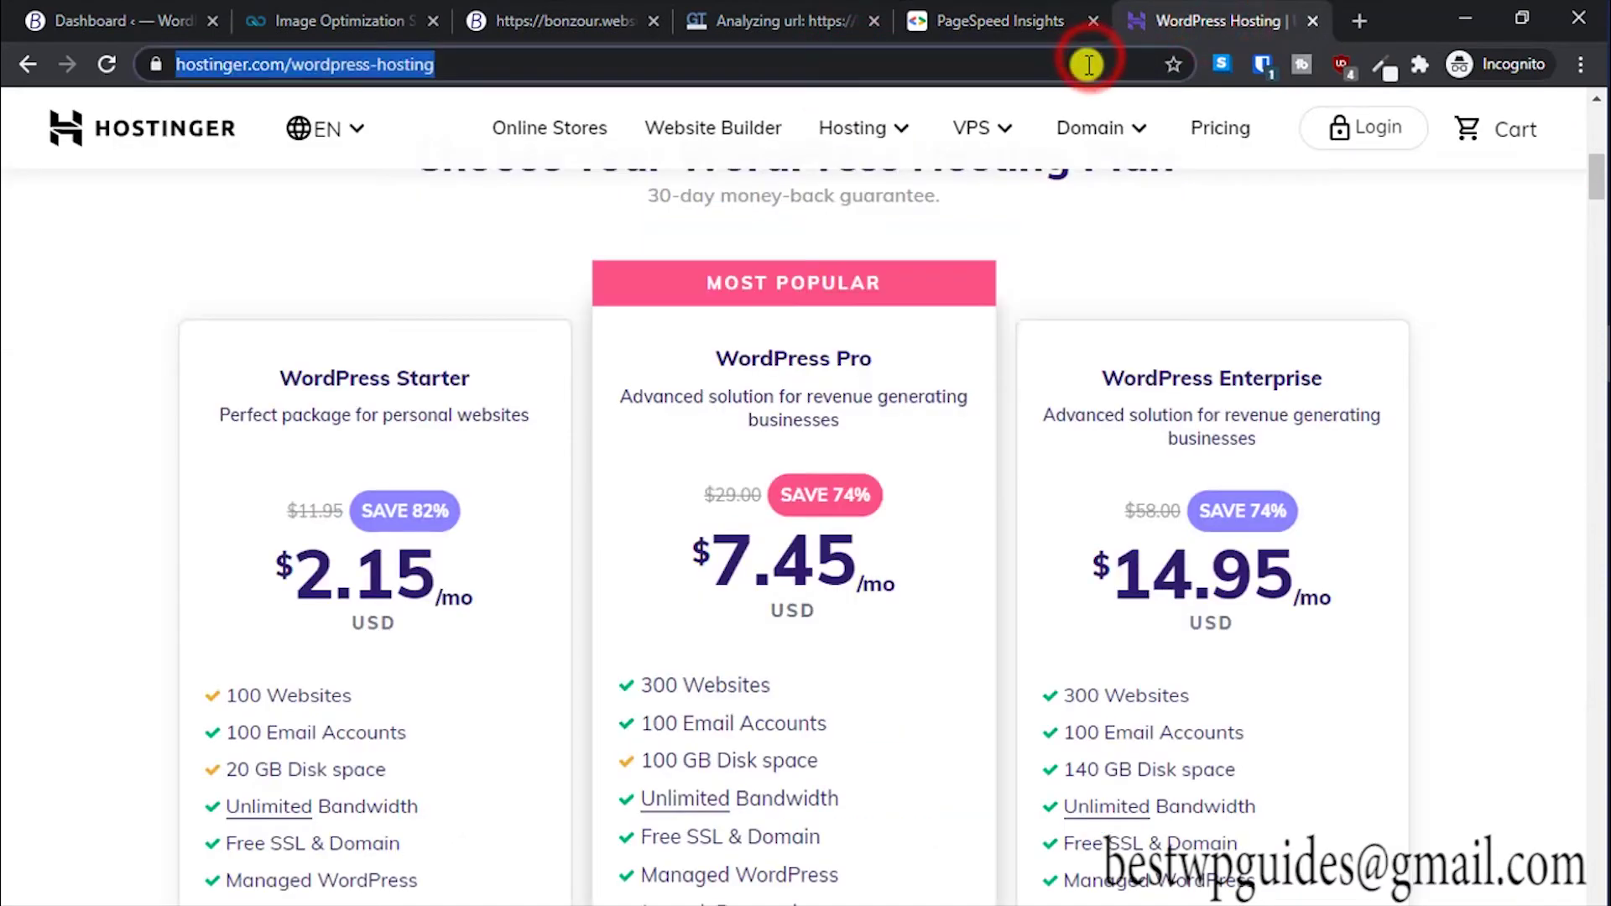
key(ctrl+v)
key(Return)
Check the progress of the new PageSpeed Insights analysis and of the GTmetrix comparison test.
click(1028, 12)
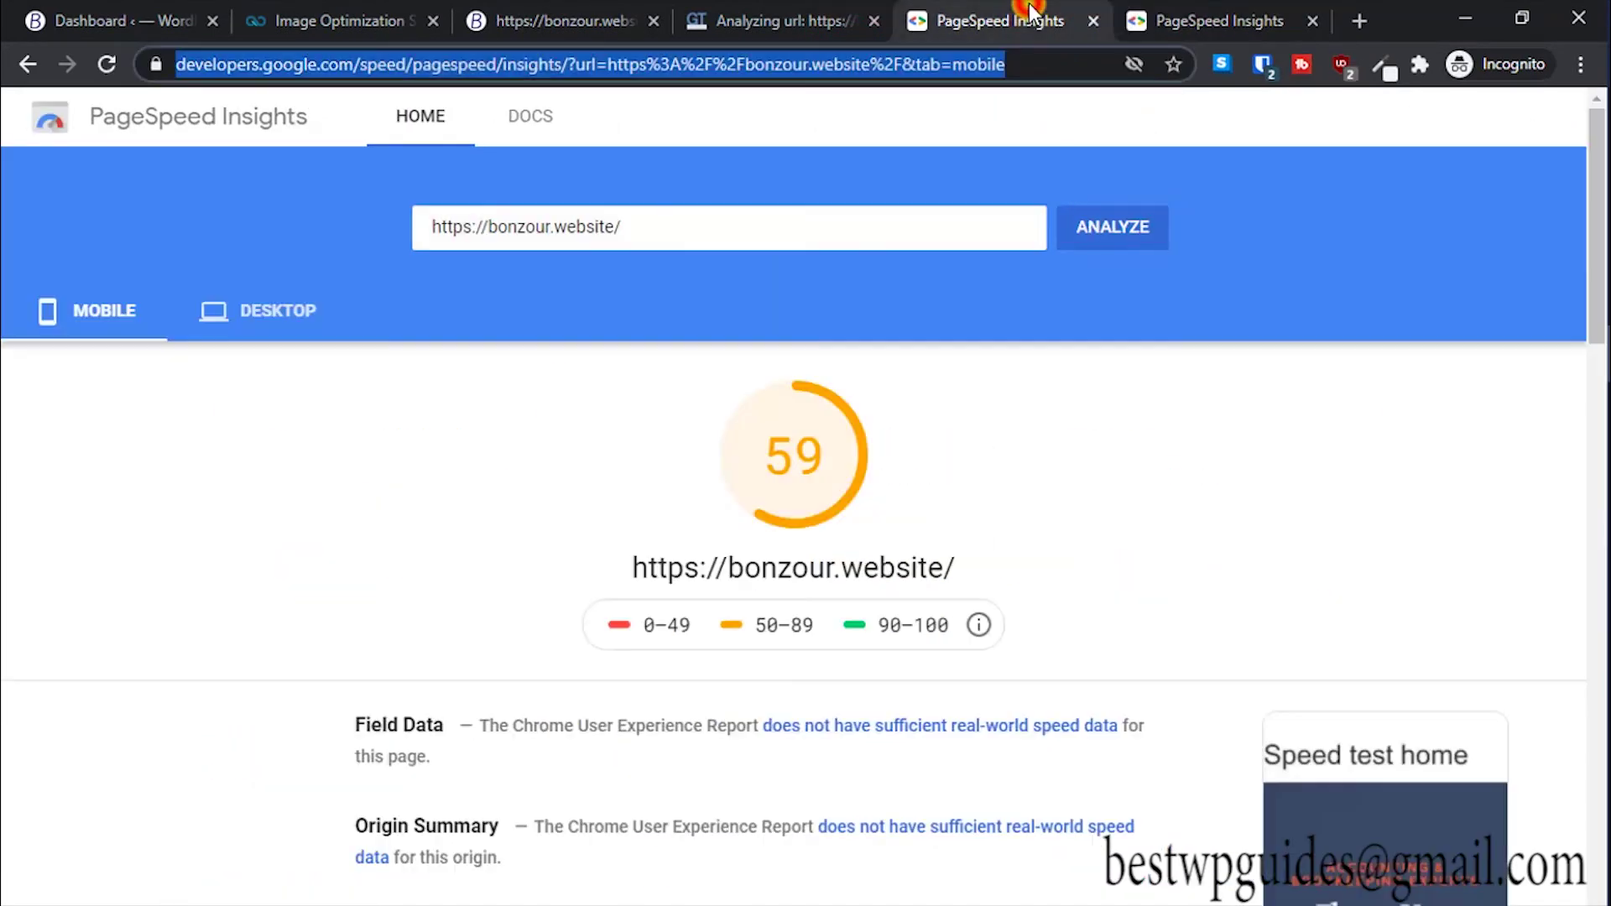
click(1214, 10)
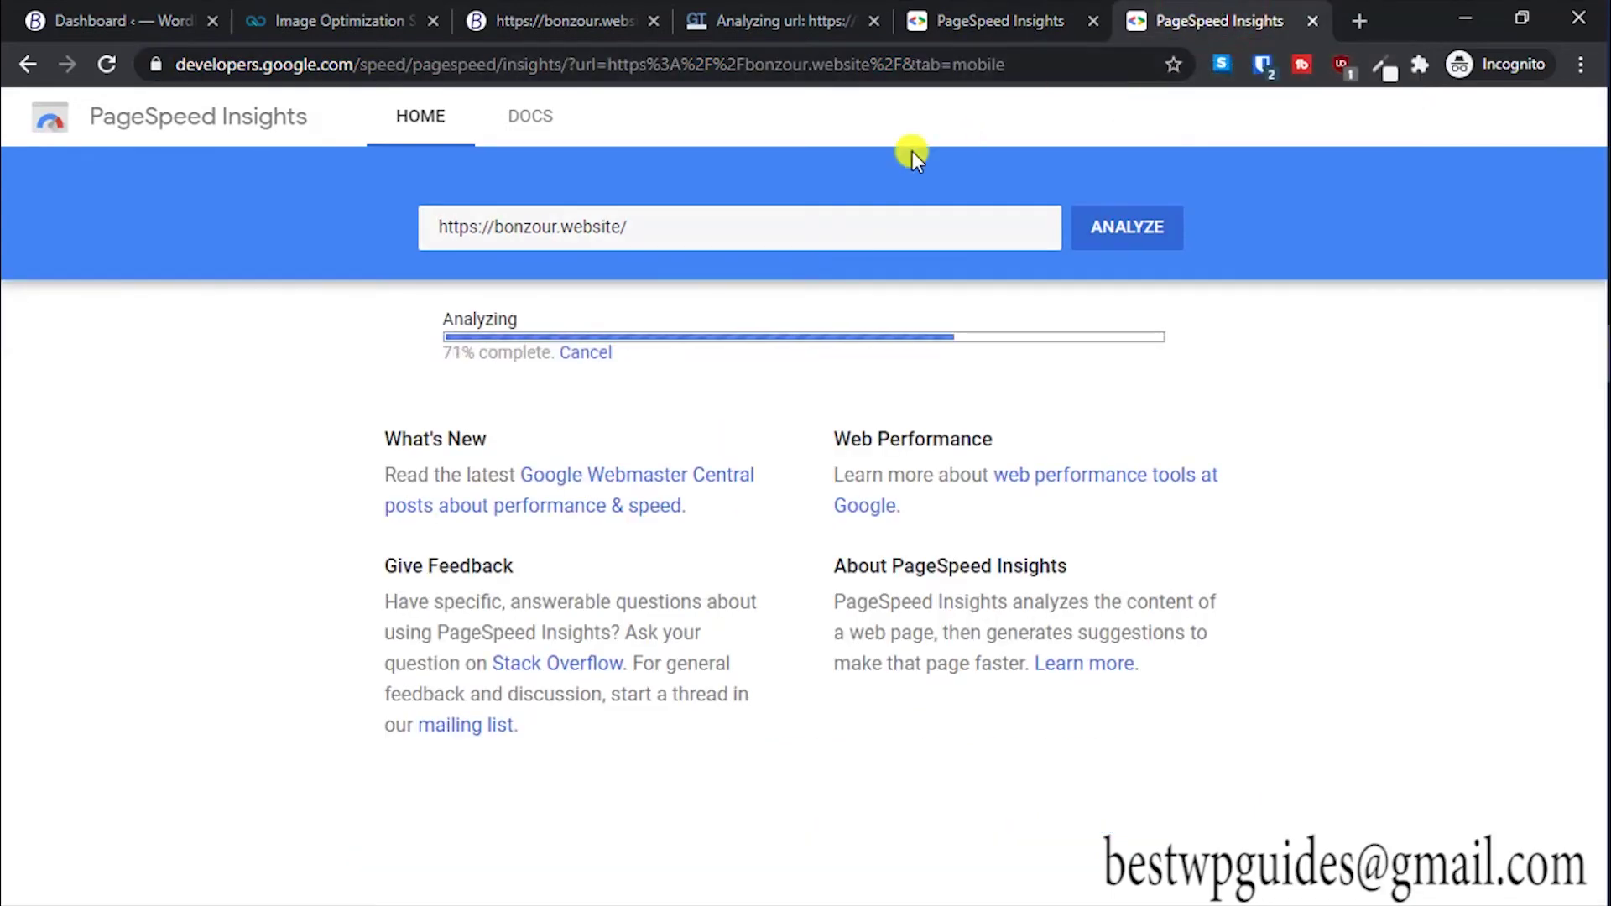
click(771, 18)
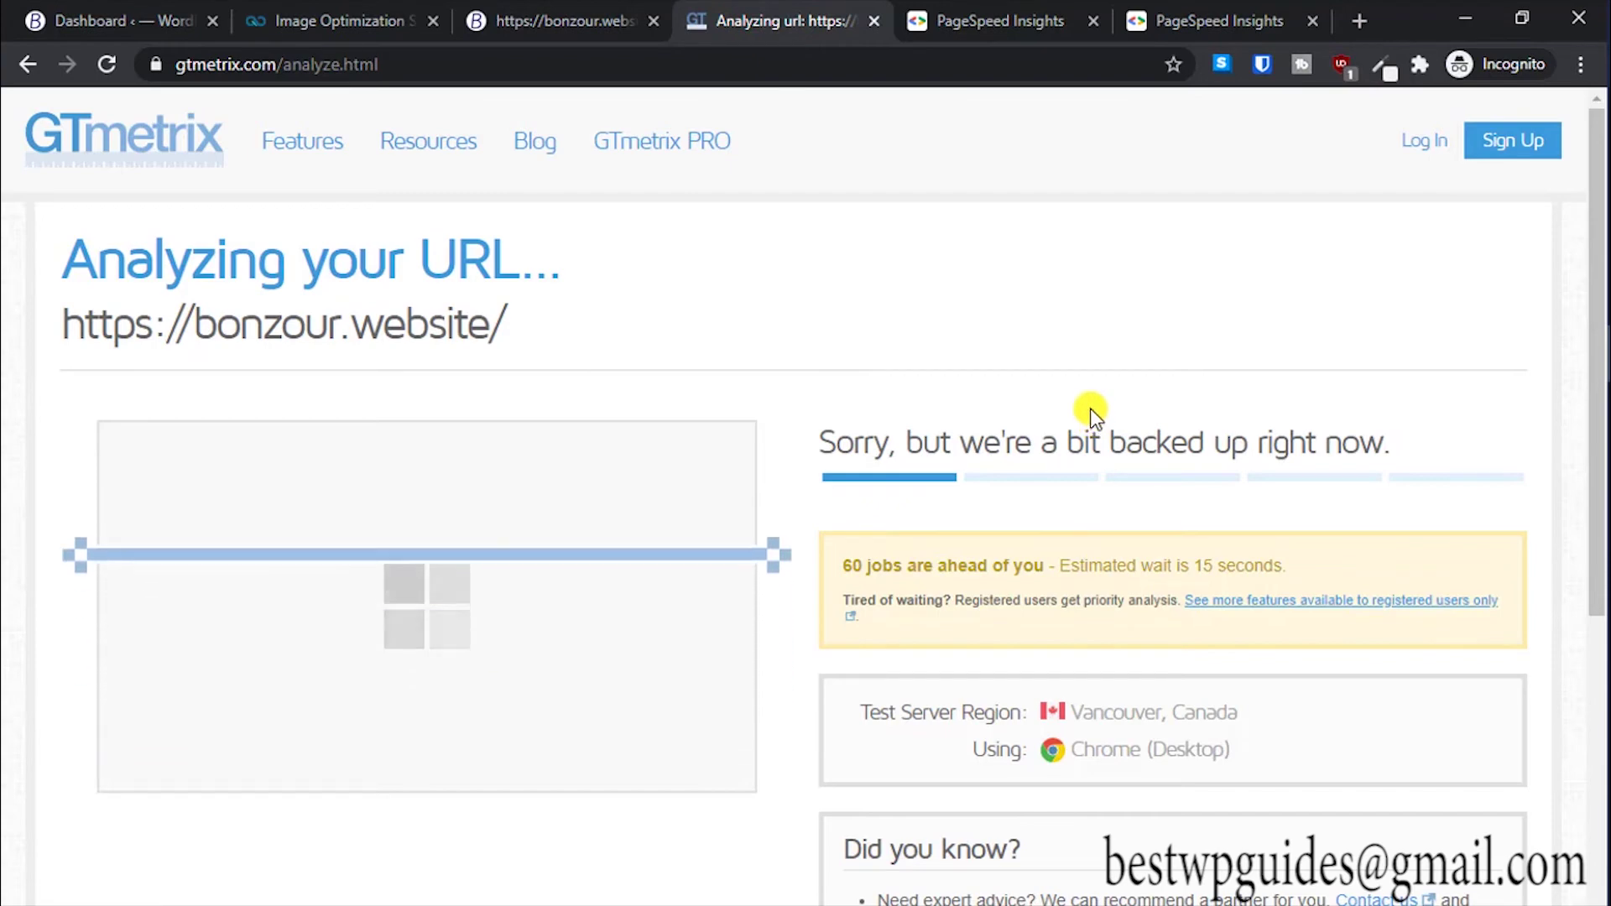
scroll(1092, 420, down, 2)
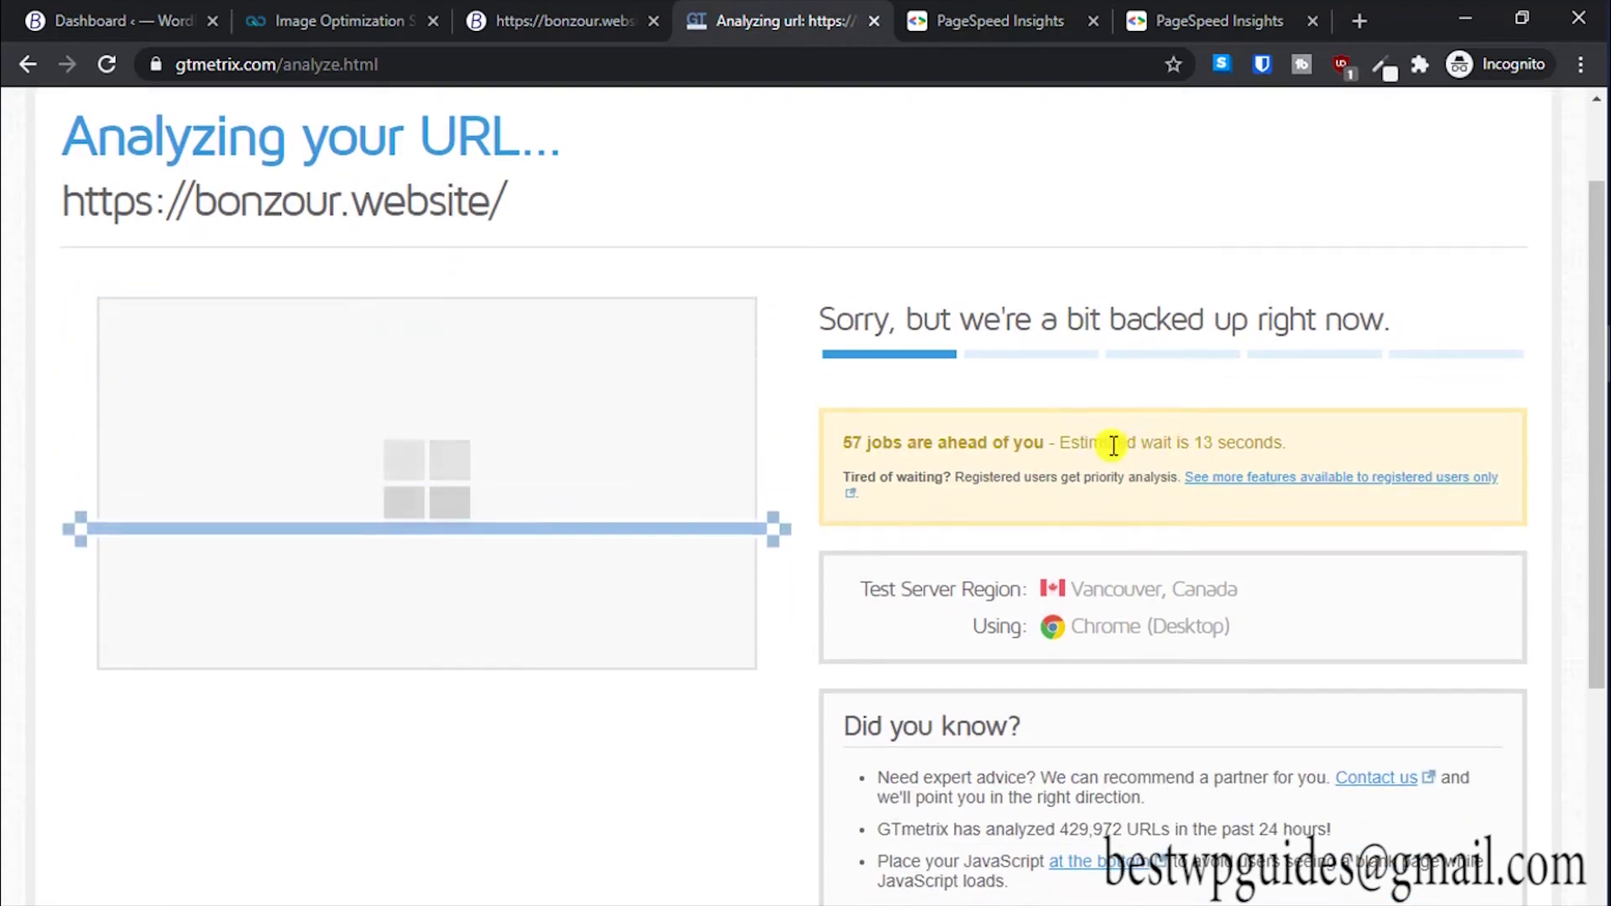
Examine the mobile and desktop scores and lab data in the new PageSpeed Insights report.
click(1216, 20)
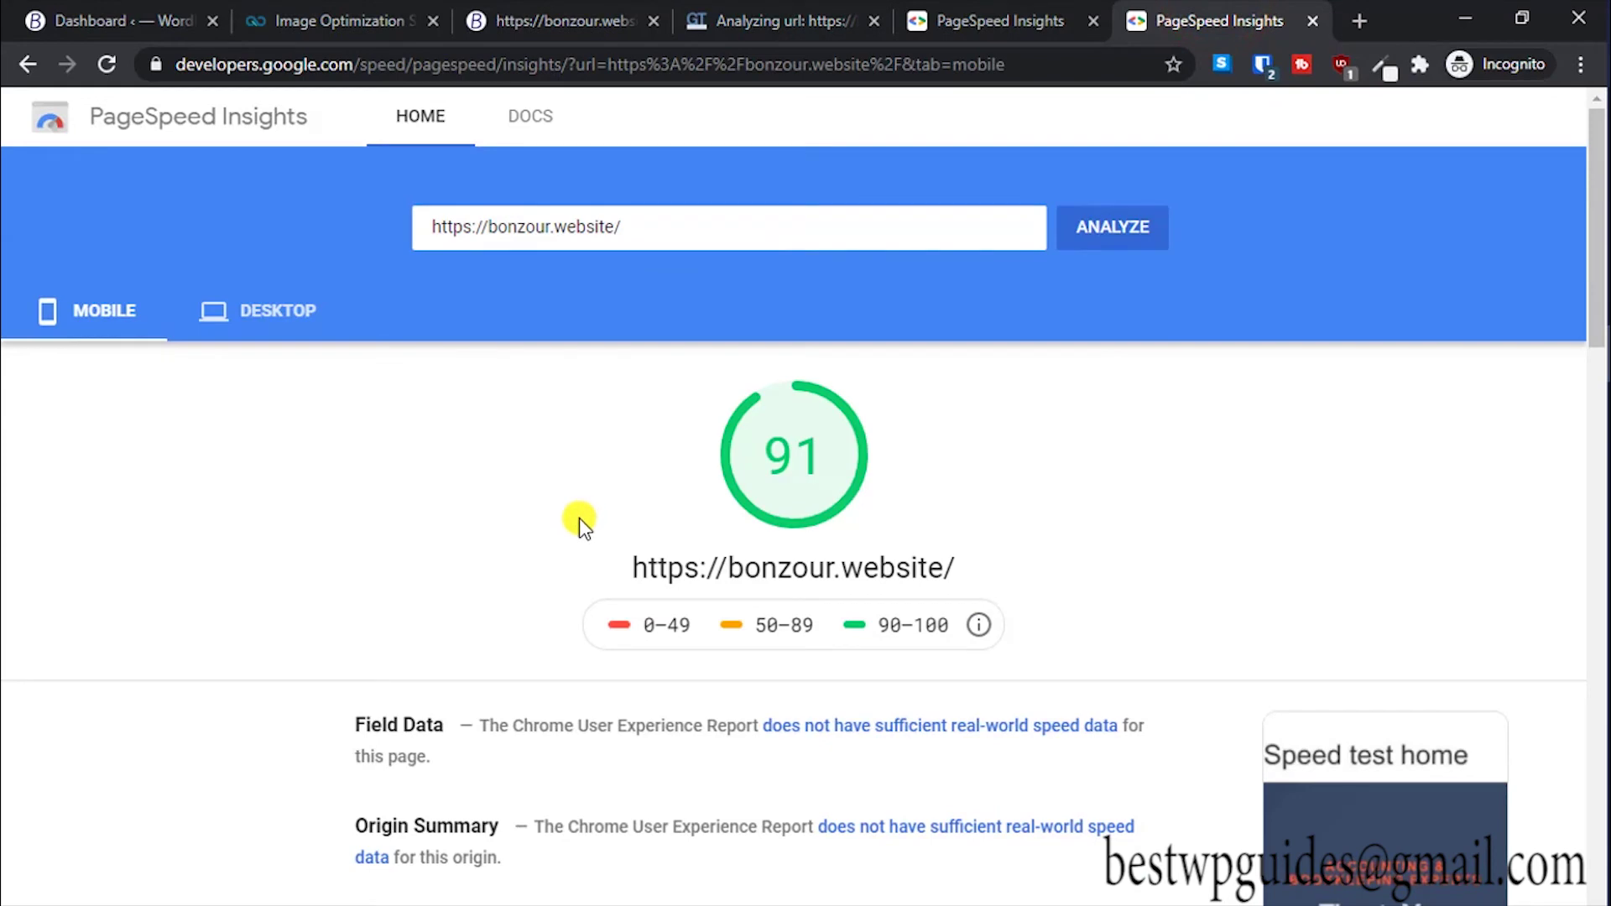
scroll(579, 517, down, 4)
scroll(579, 517, up, 4)
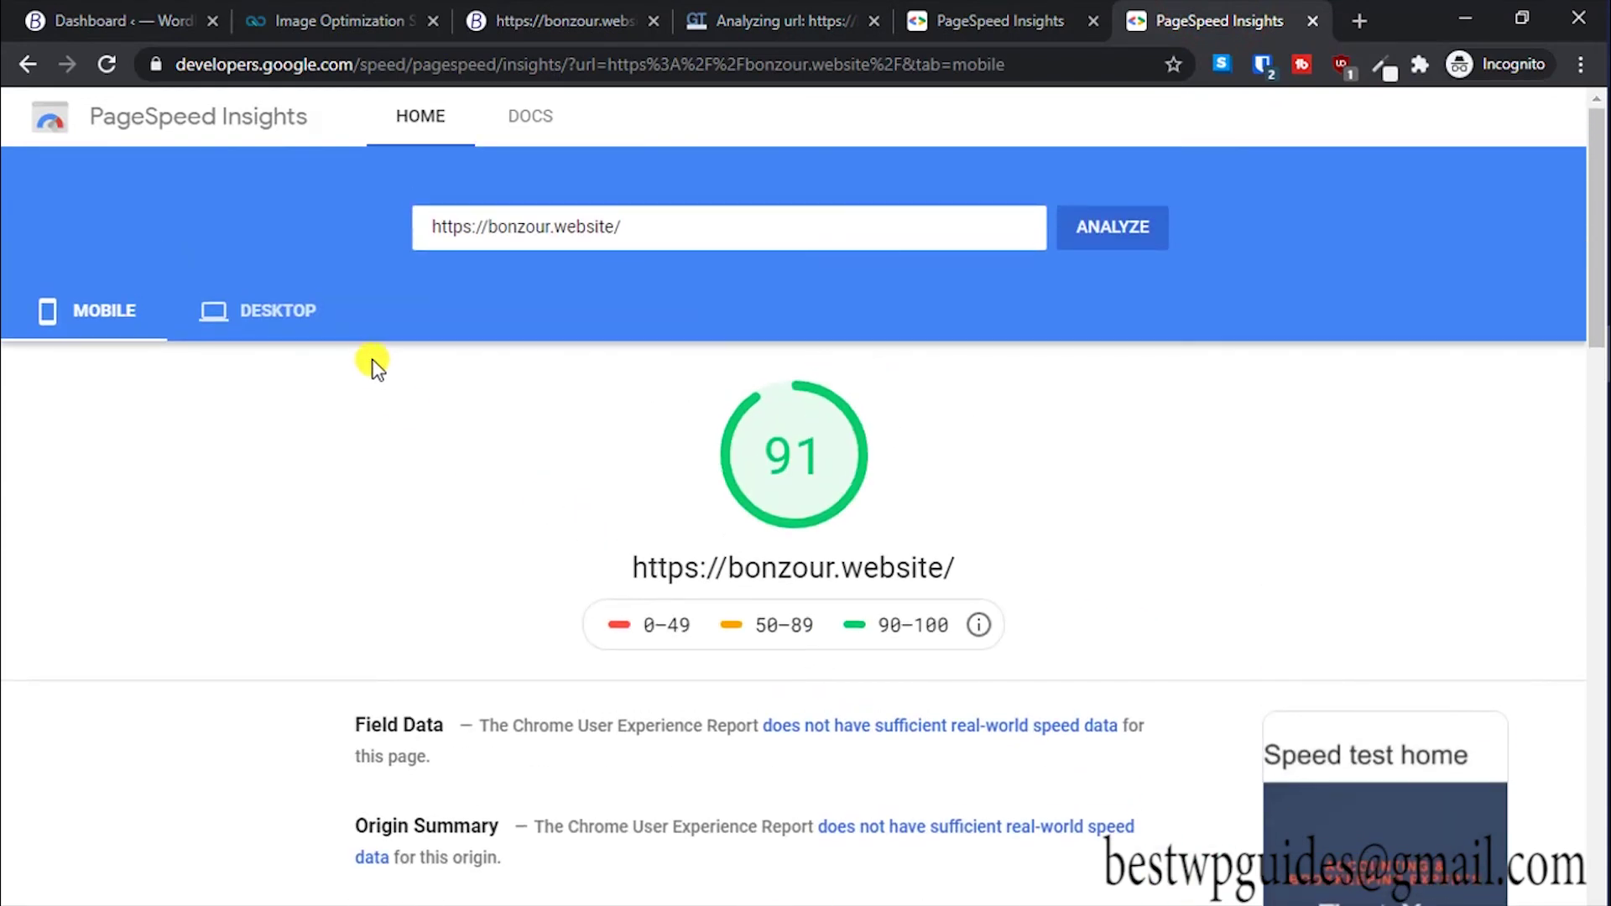
click(270, 309)
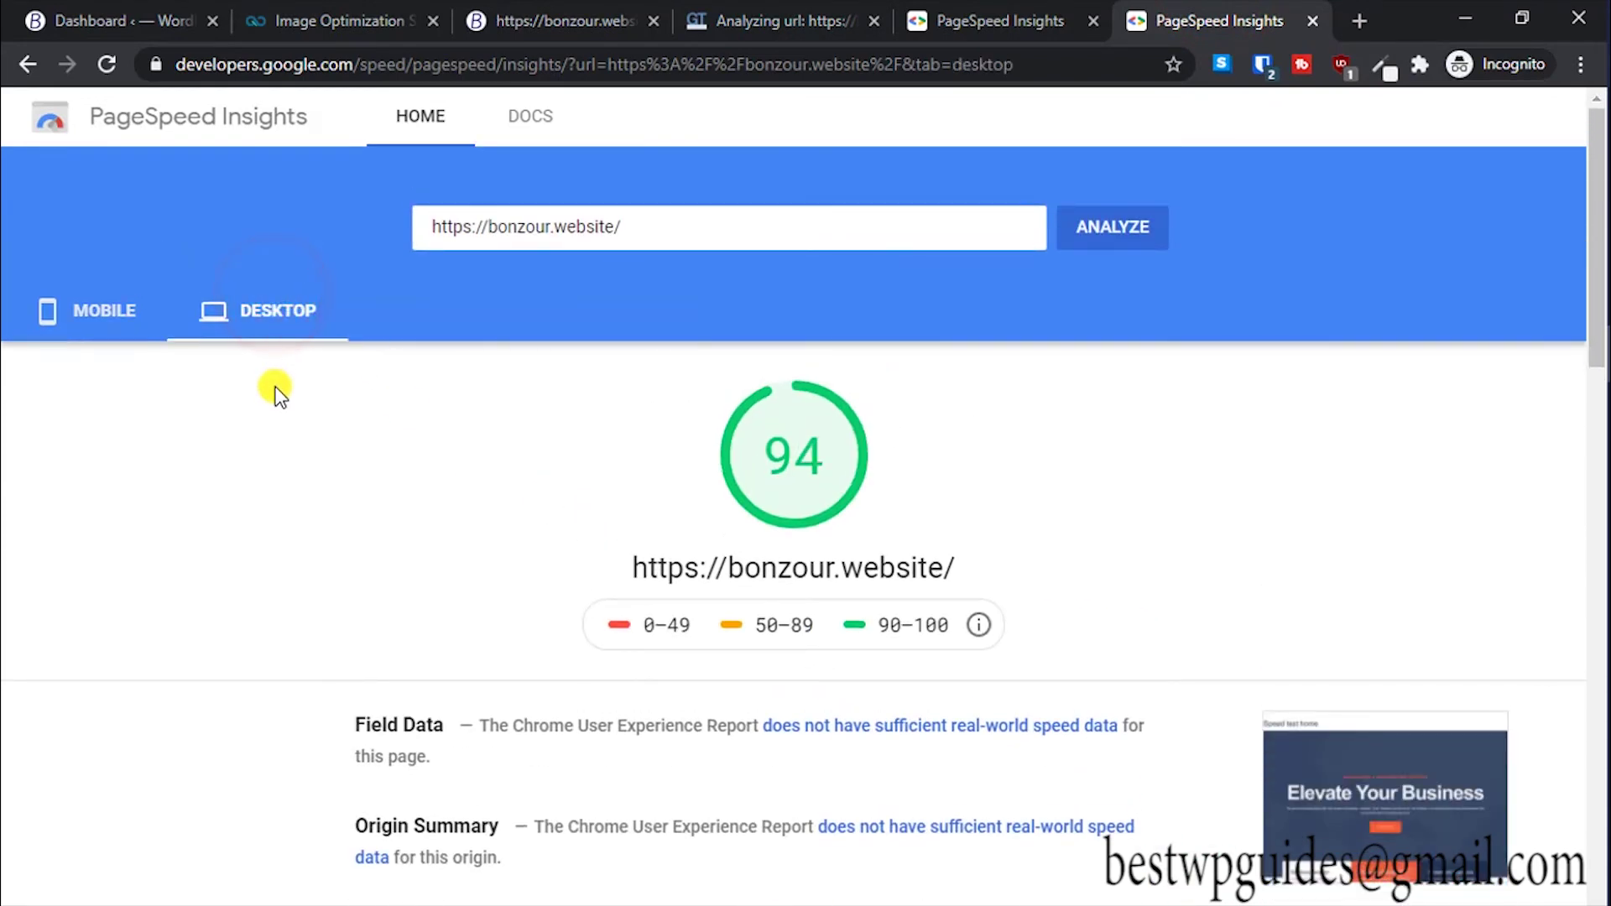
scroll(278, 393, down, 4)
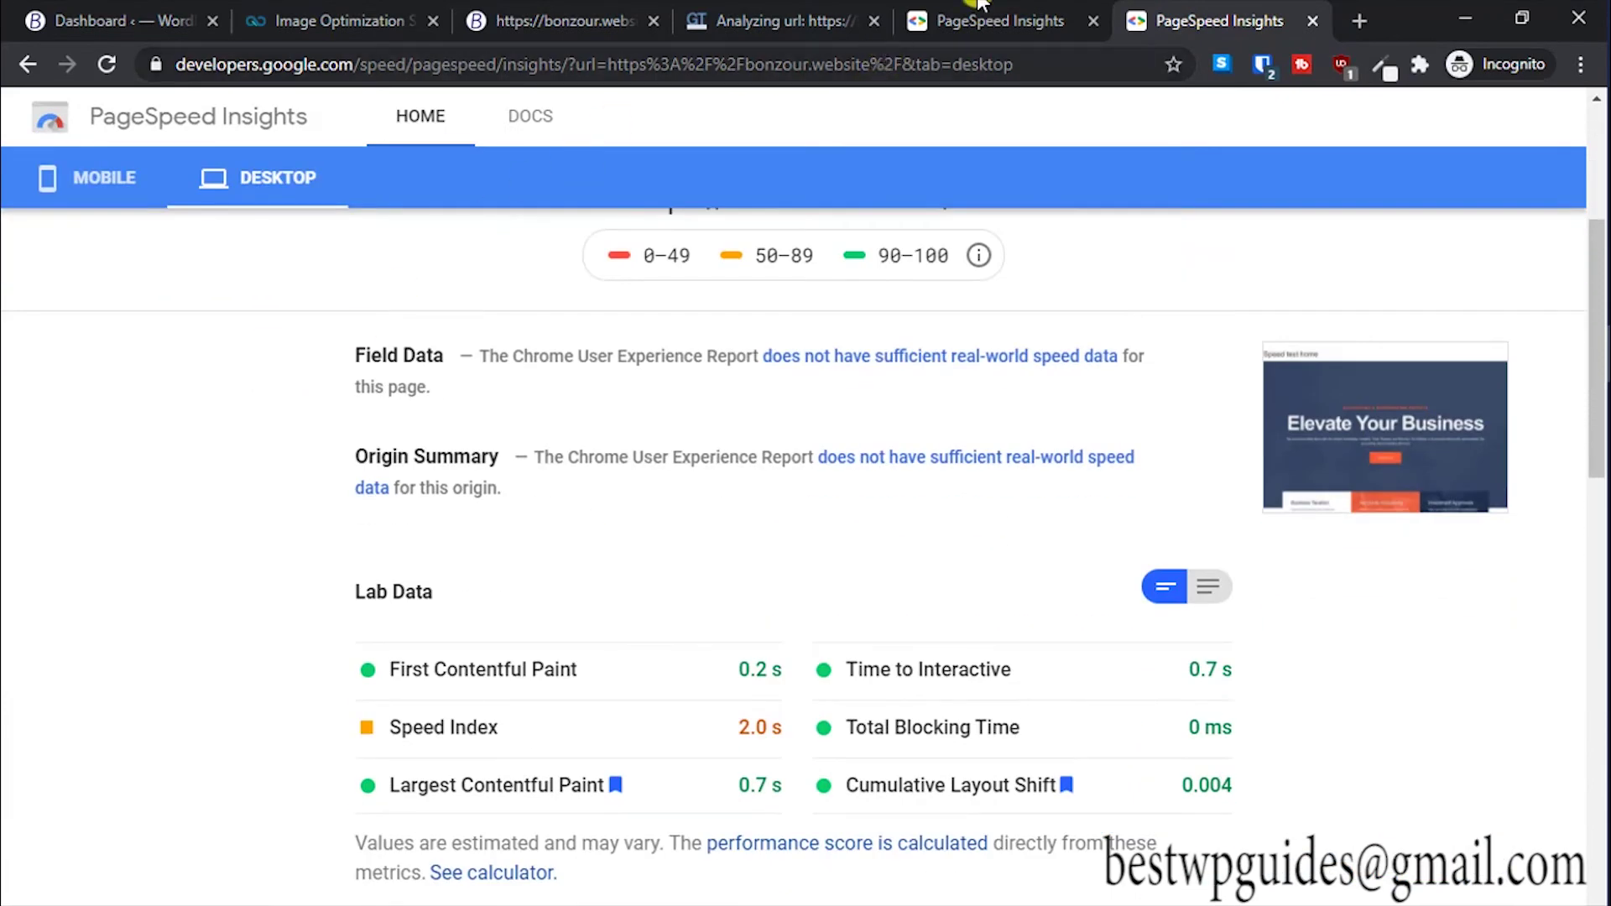
scroll(528, 705, up, 5)
Compare the mobile and desktop scores of the earlier PageSpeed Insights report with those of the new one.
click(1053, 9)
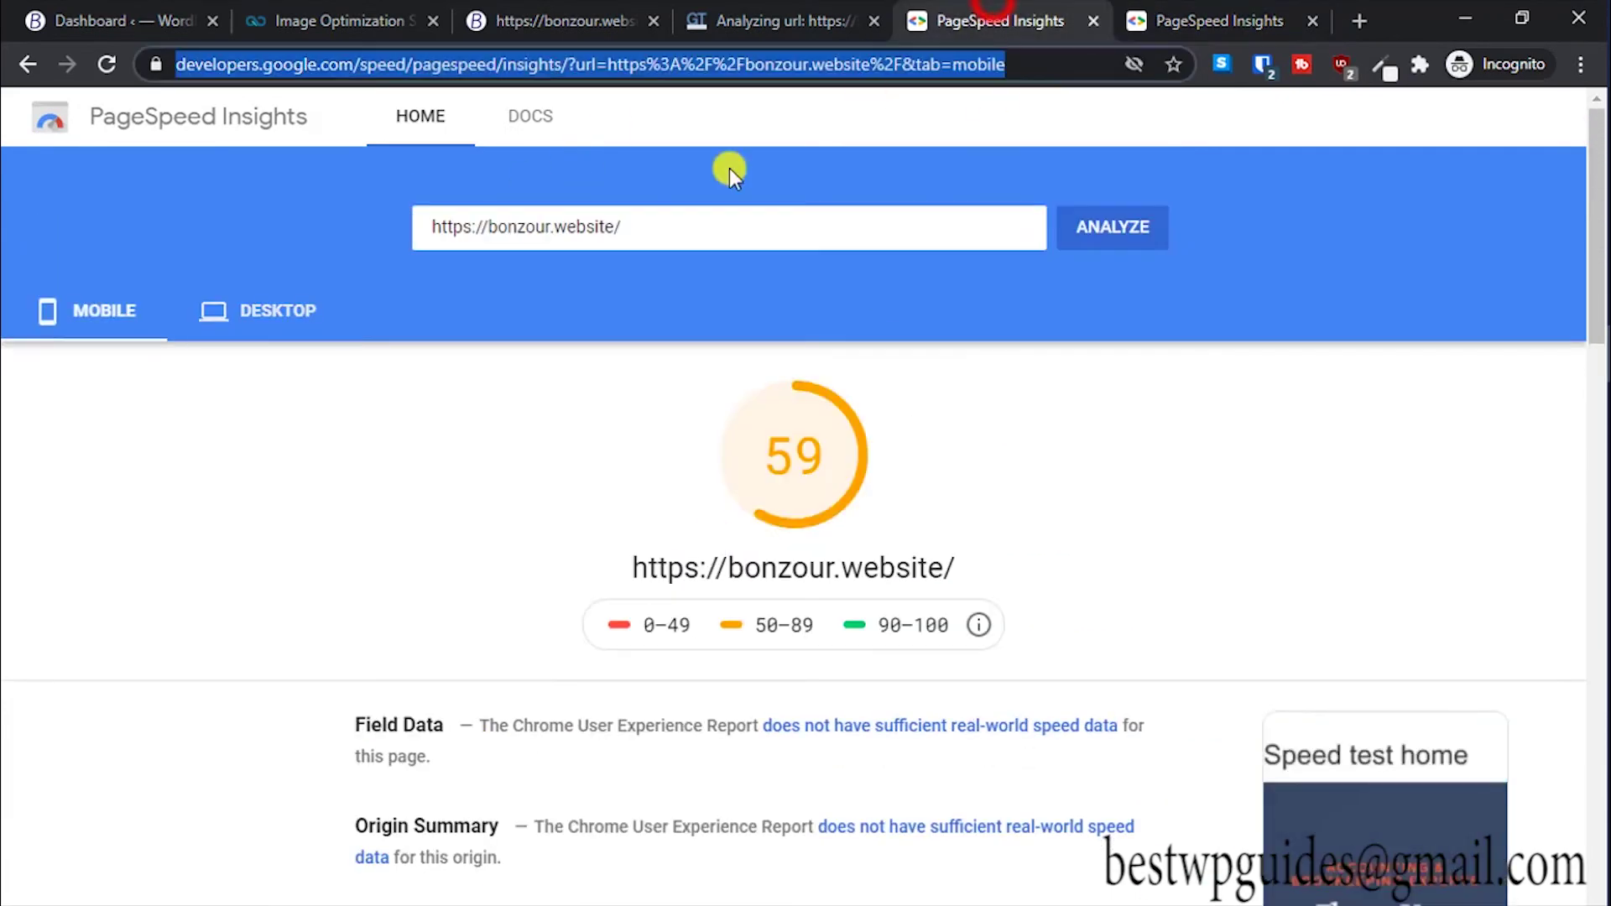
click(100, 312)
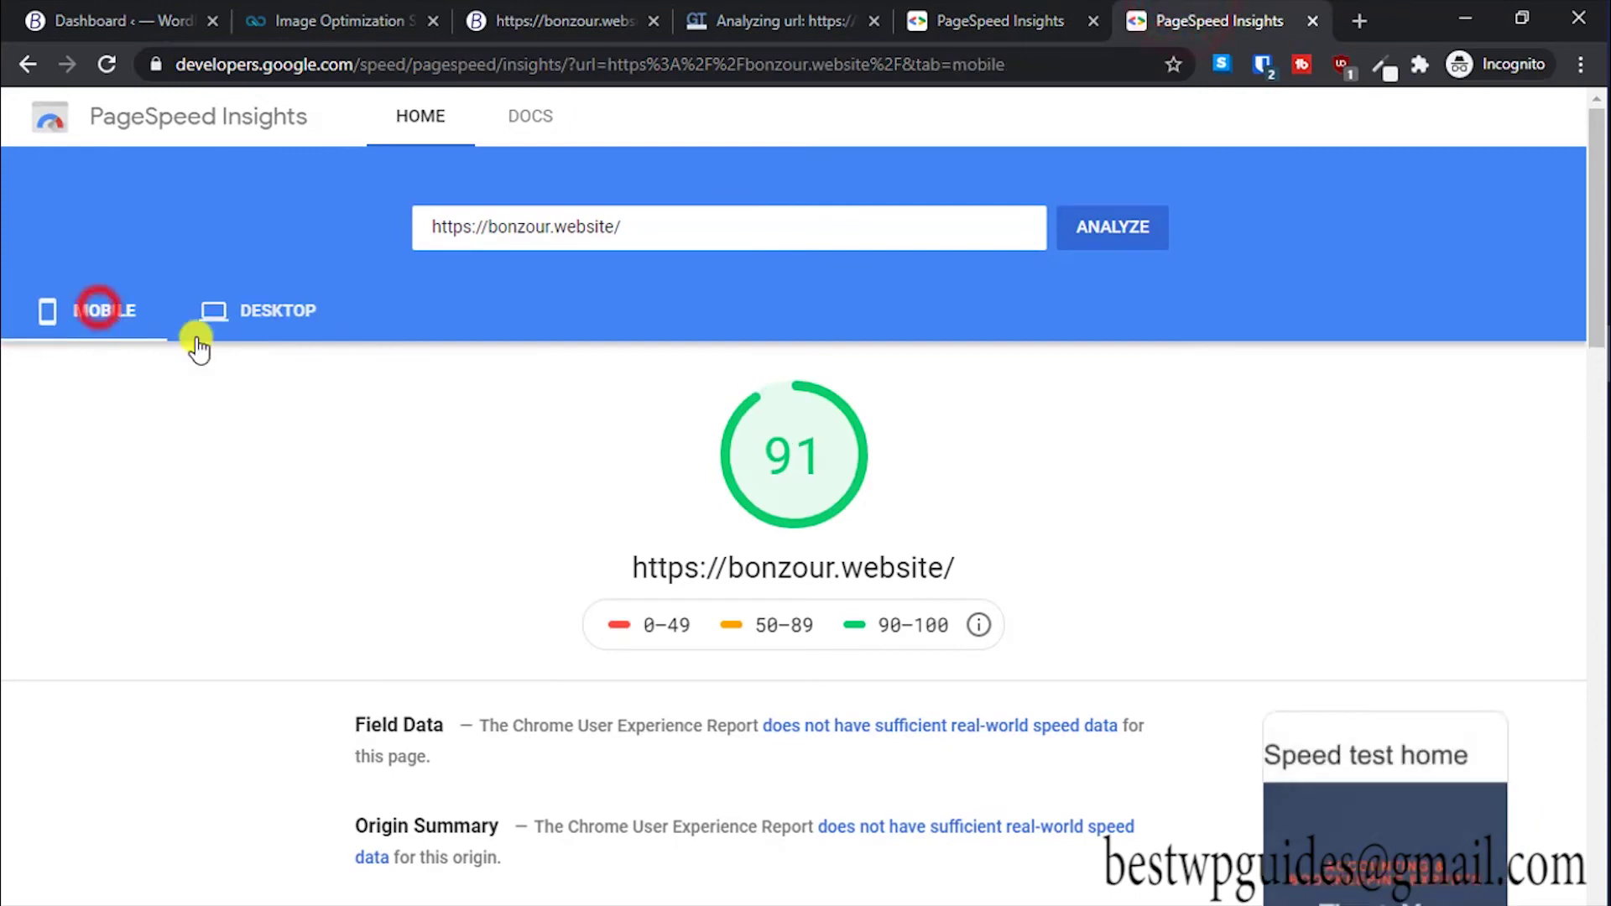
click(1070, 15)
click(1263, 15)
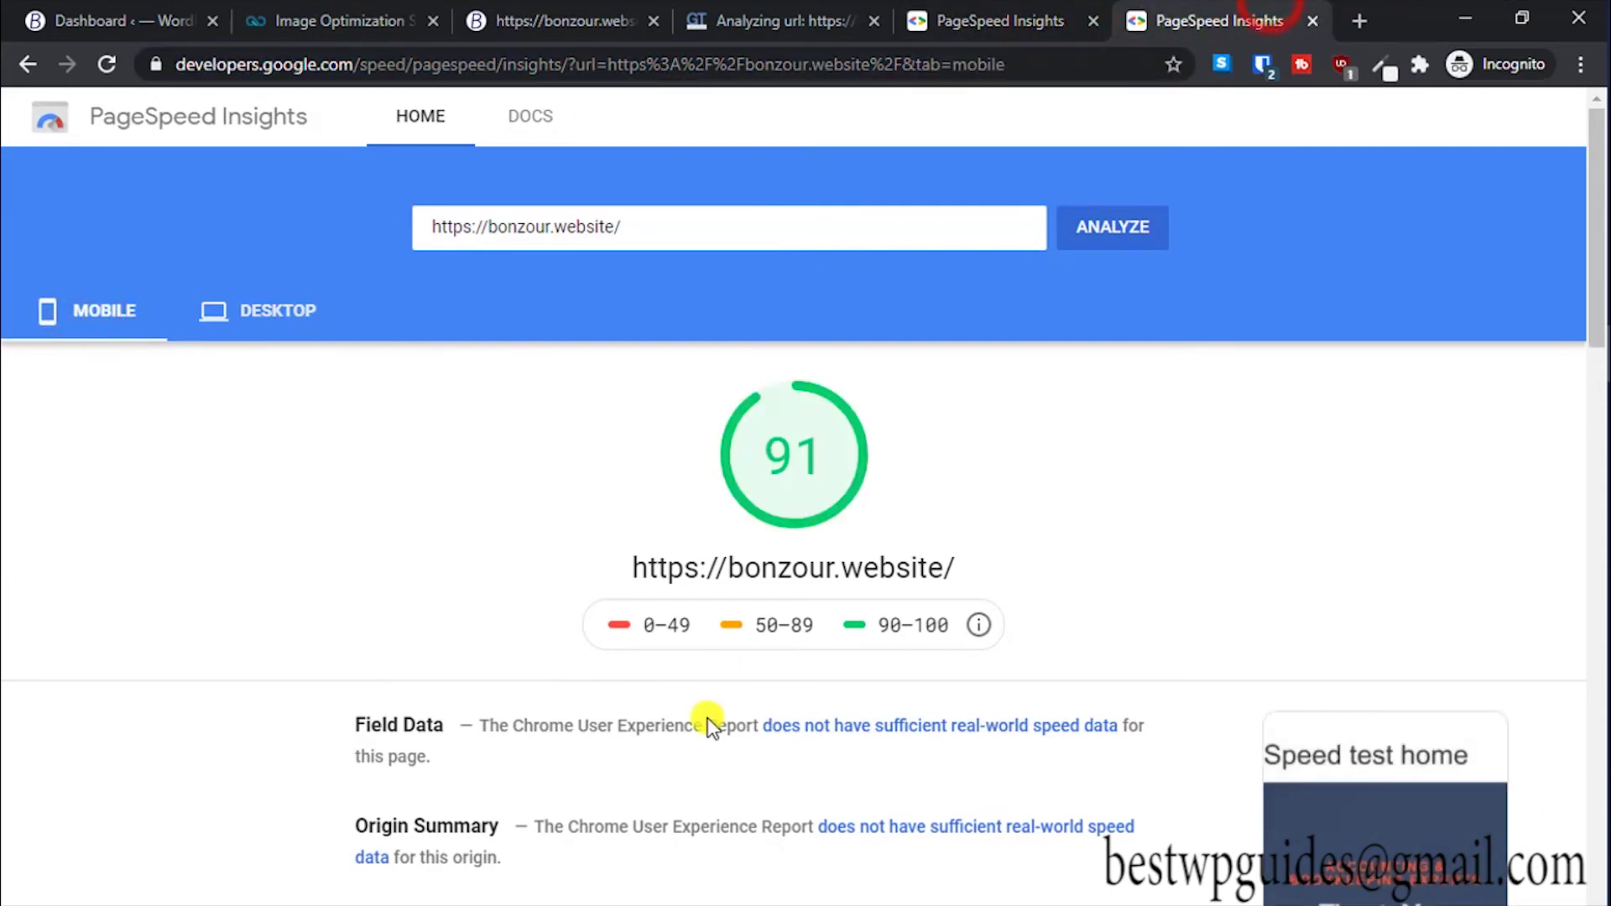
click(1037, 13)
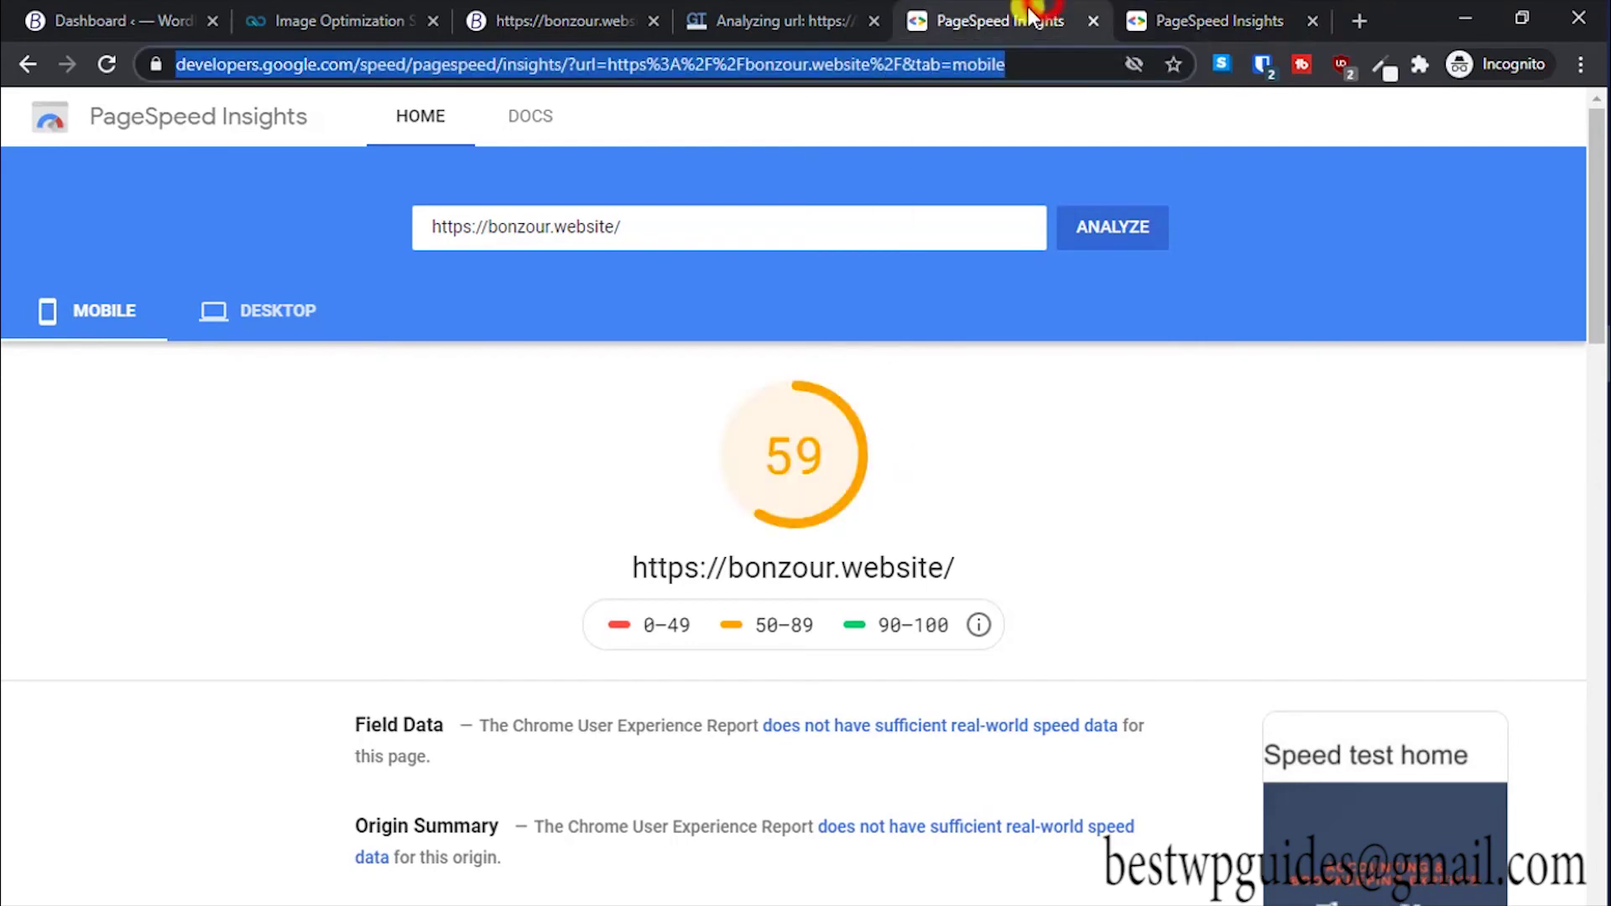
click(256, 312)
click(1249, 13)
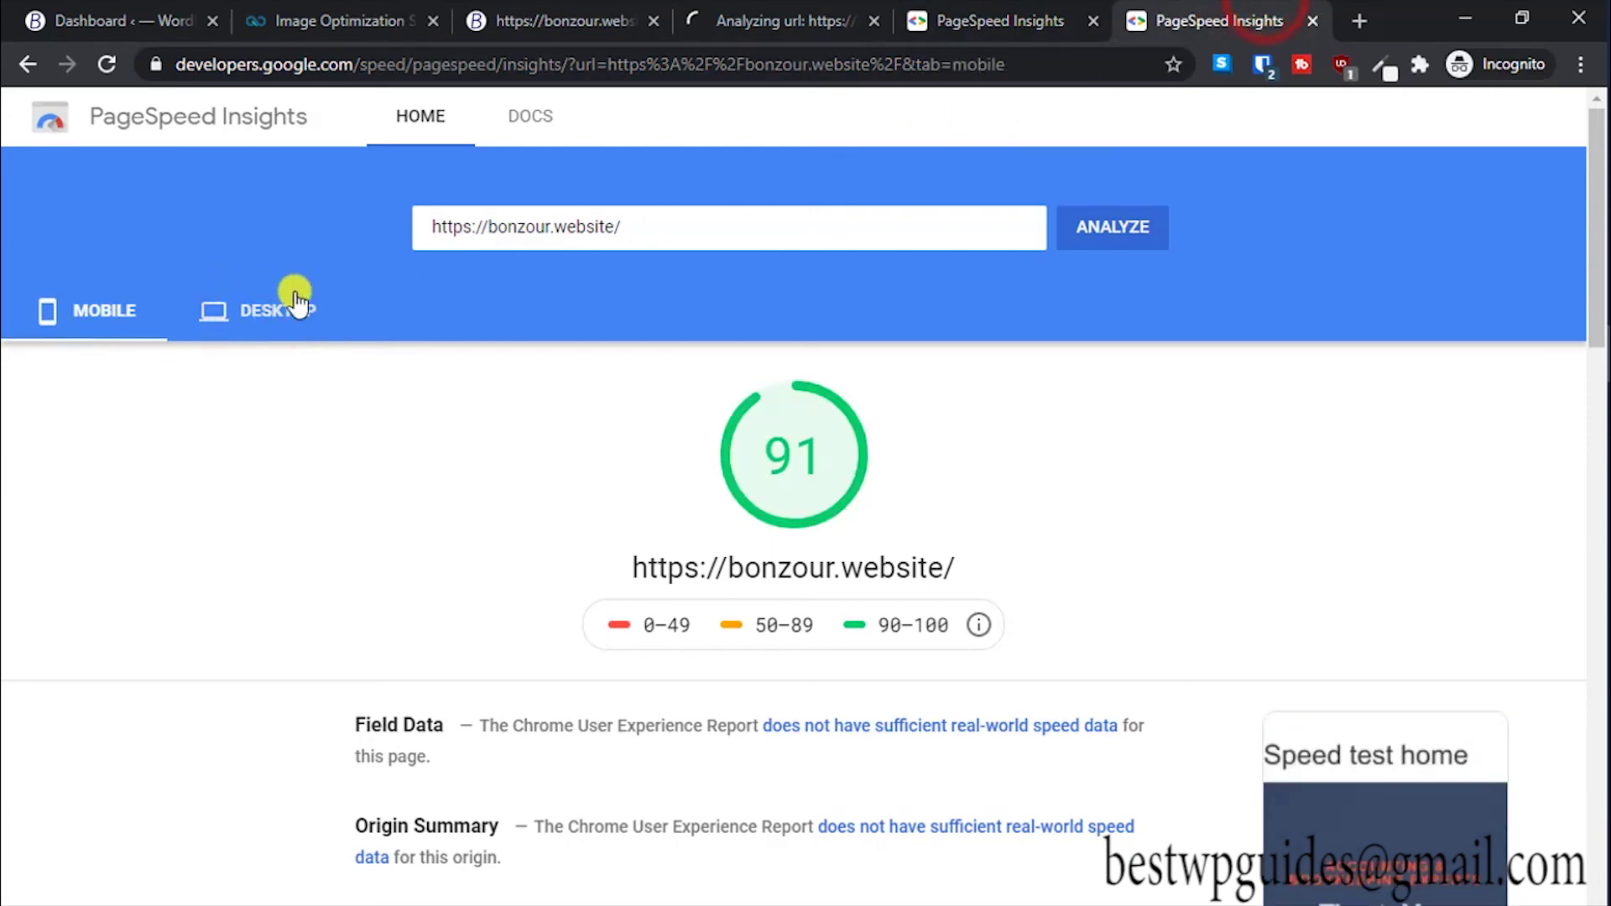